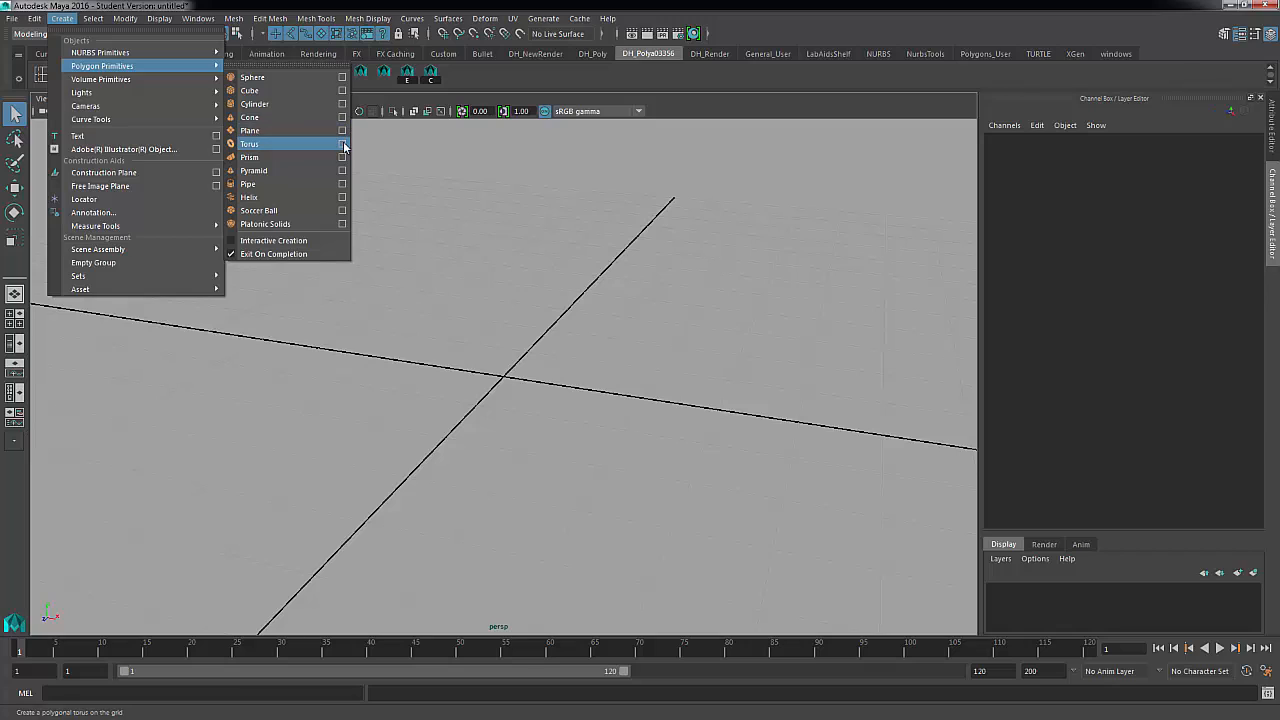
# Create a polygon torus with 24 axis divisions
pyautogui.click(342, 144)
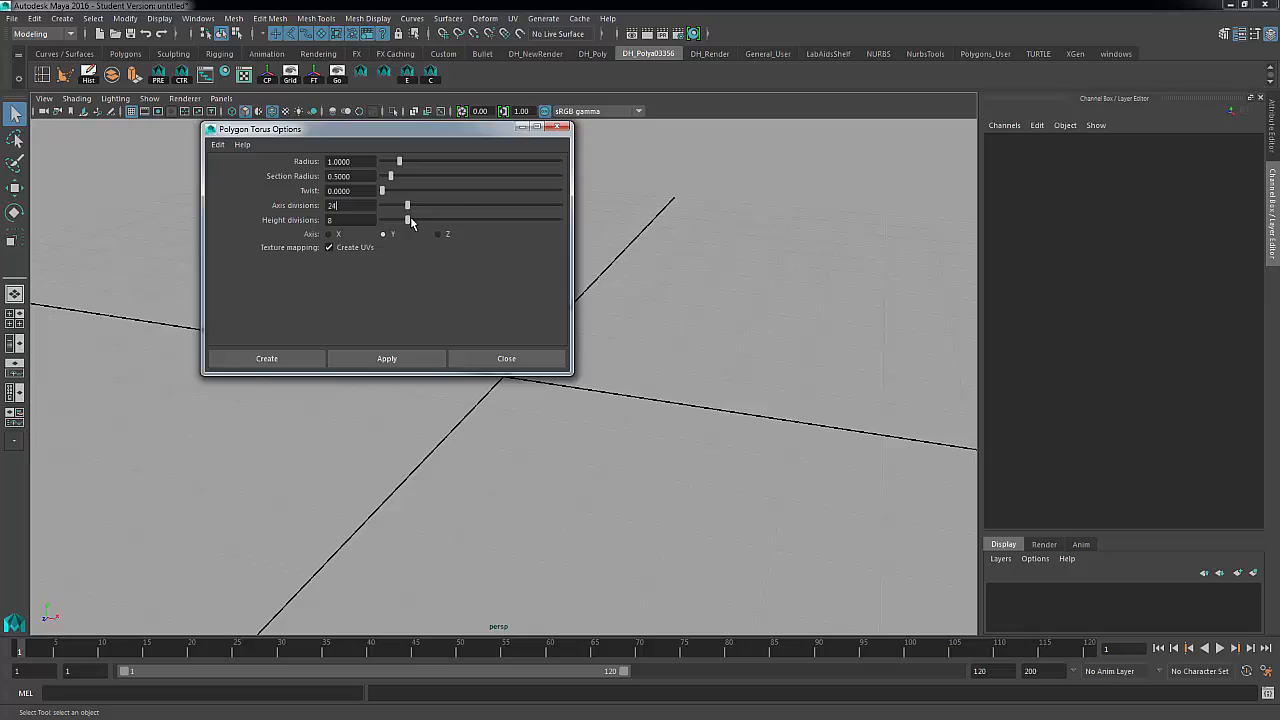
pyautogui.press('Return')
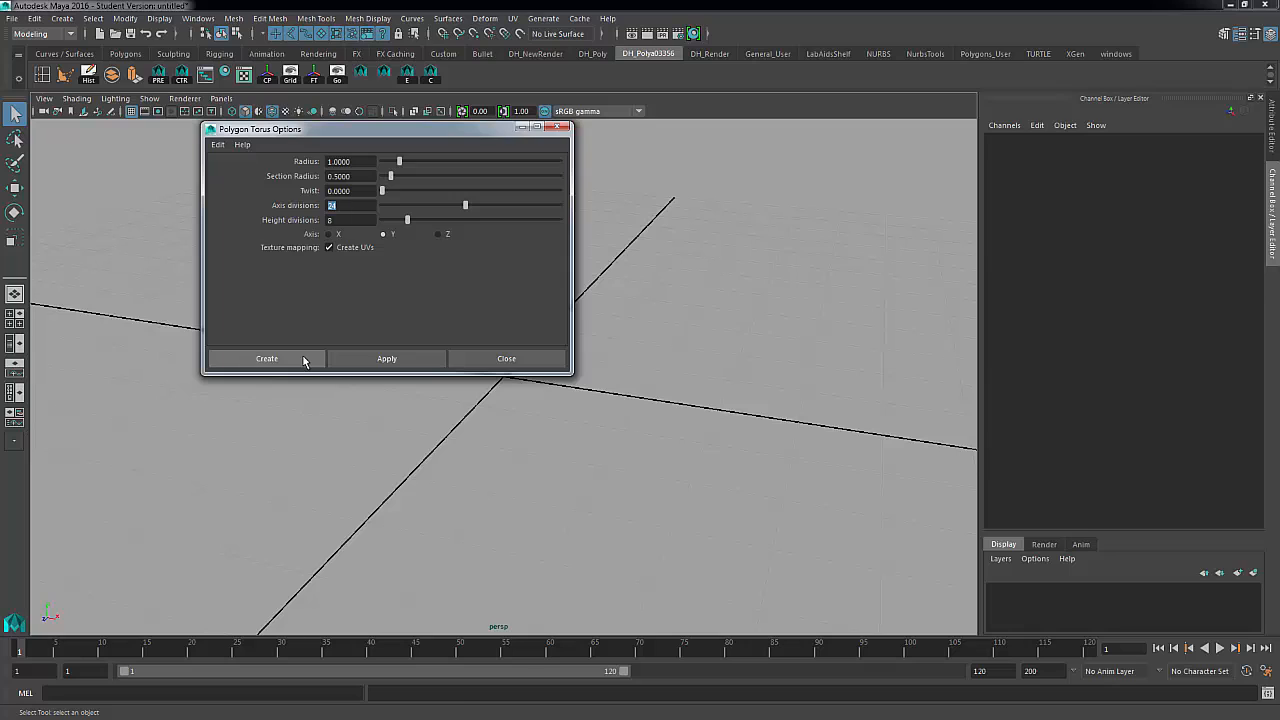
pyautogui.click(266, 358)
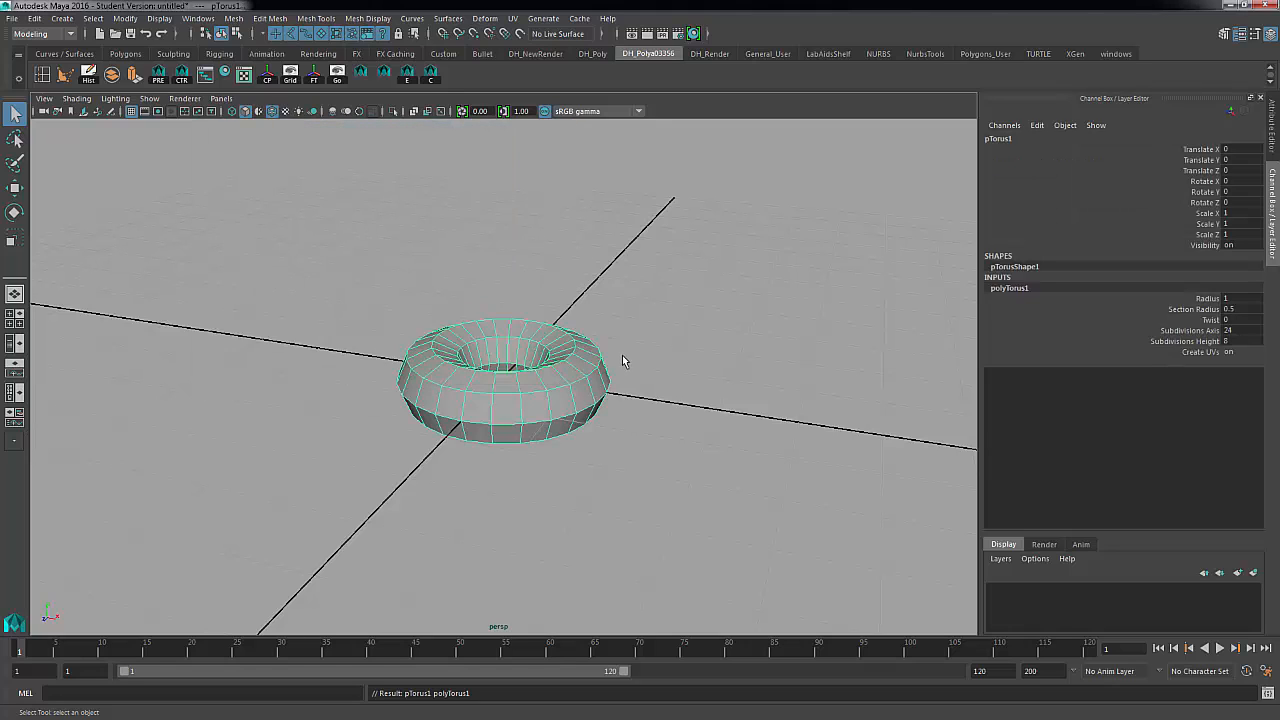
# Set the torus's Subdivisions Height to 12
pyautogui.click(1168, 343)
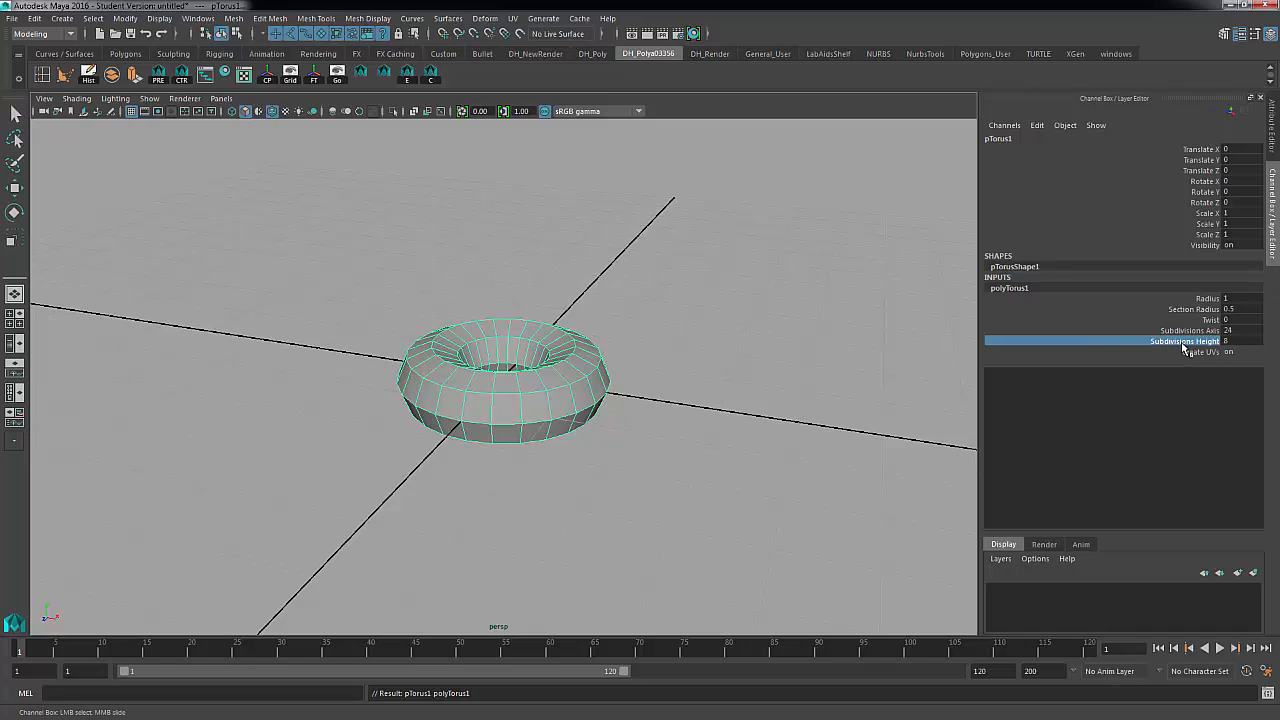
pyautogui.moveTo(796, 349); pyautogui.dragTo(798, 345, button='middle')
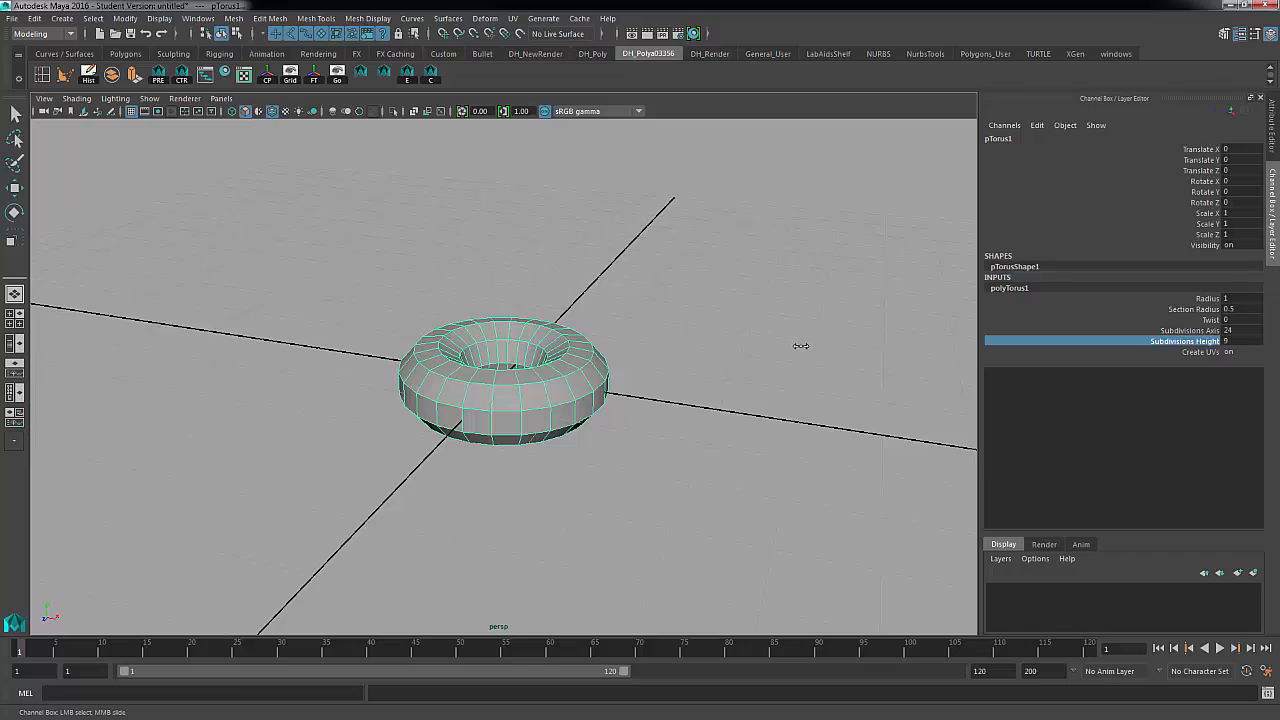
pyautogui.moveTo(802, 345); pyautogui.dragTo(819, 344, button='middle')
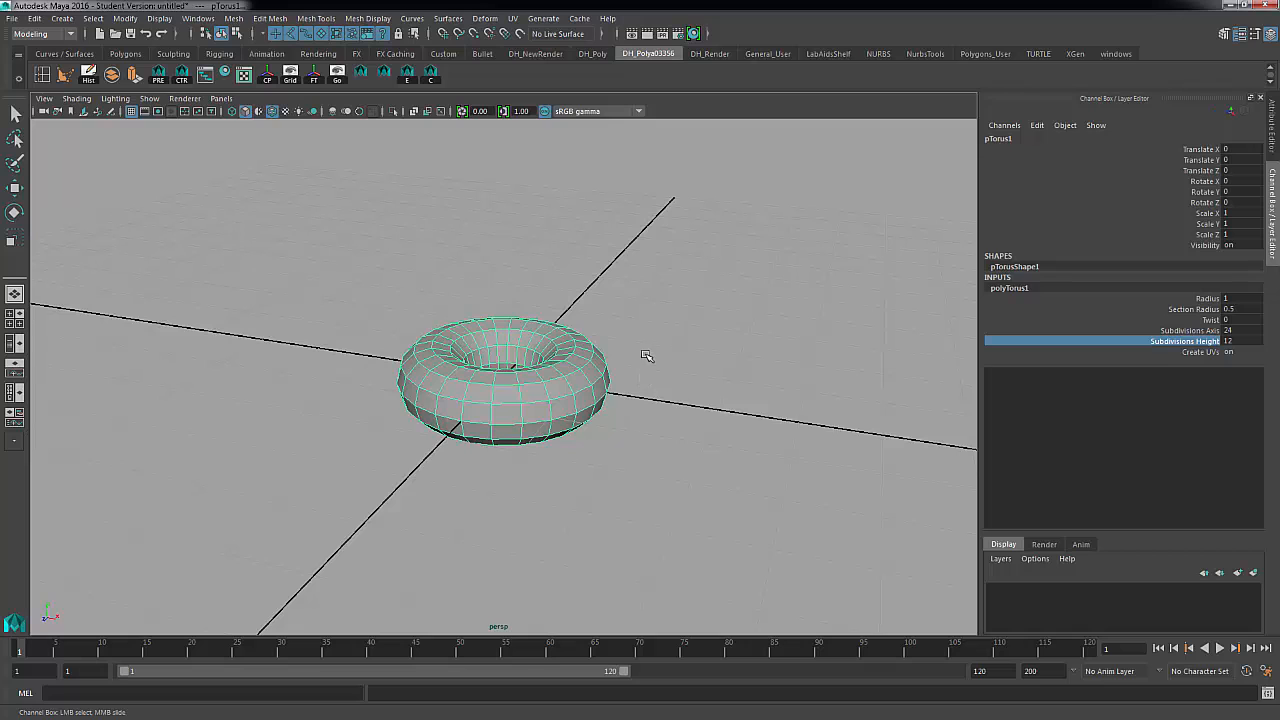
# Set the torus's Radius to 1.6 and its Section Radius to 0.4
pyautogui.moveTo(651, 357)
pyautogui.keyDown('alt'); pyautogui.mouseDown()
pyautogui.moveTo(640, 391)
pyautogui.moveTo(624, 334)
pyautogui.moveTo(636, 366)
pyautogui.mouseUp(); pyautogui.keyUp('alt')
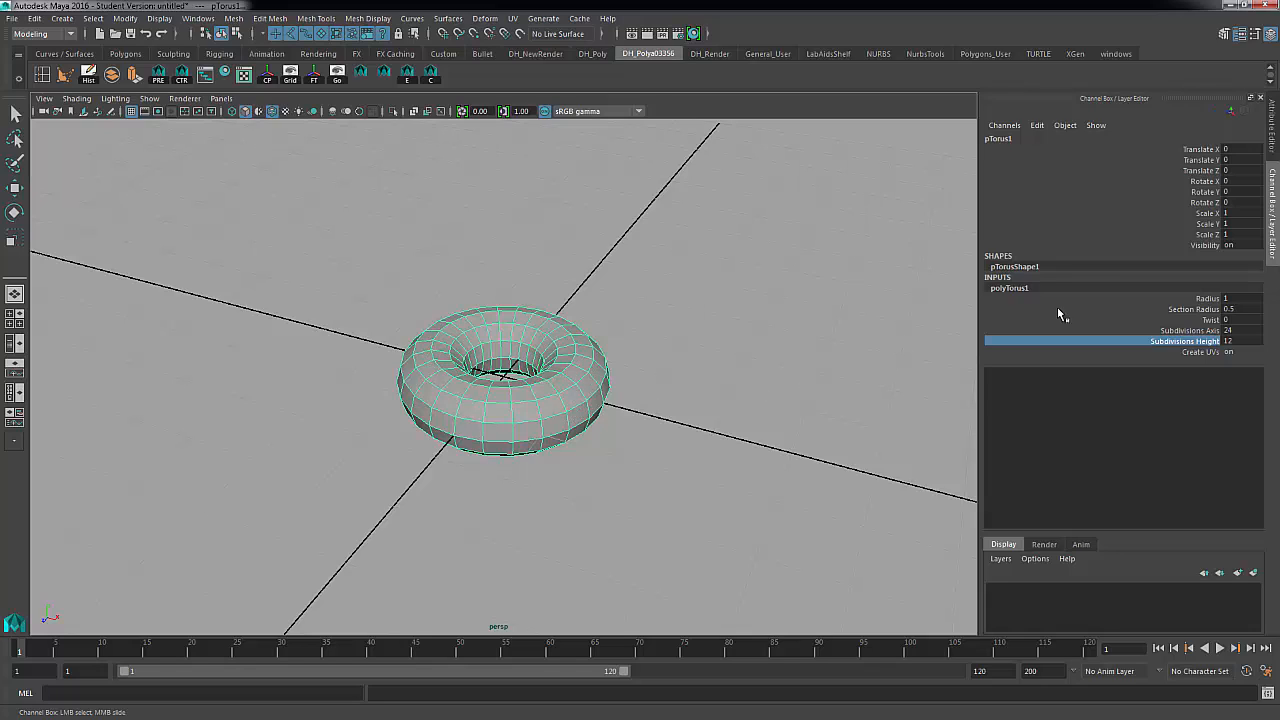
pyautogui.click(1180, 299)
pyautogui.moveTo(903, 315); pyautogui.dragTo(905, 313, button='middle')
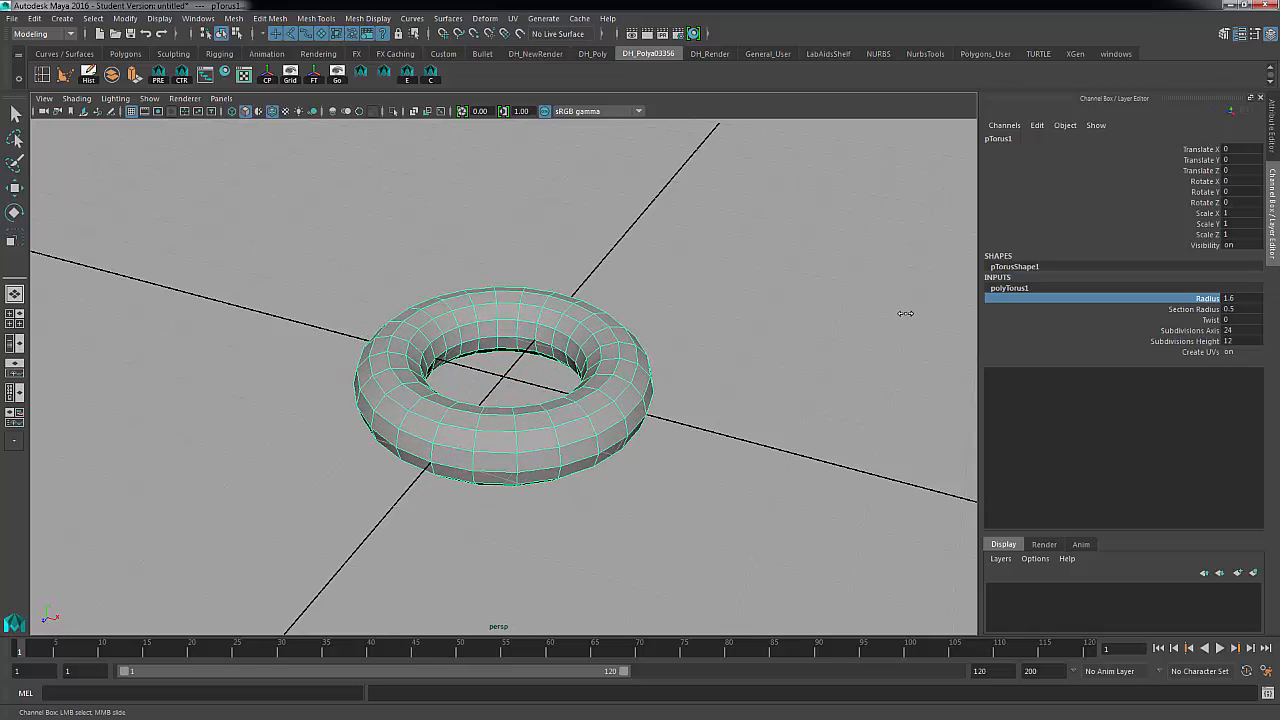
pyautogui.click(1174, 311)
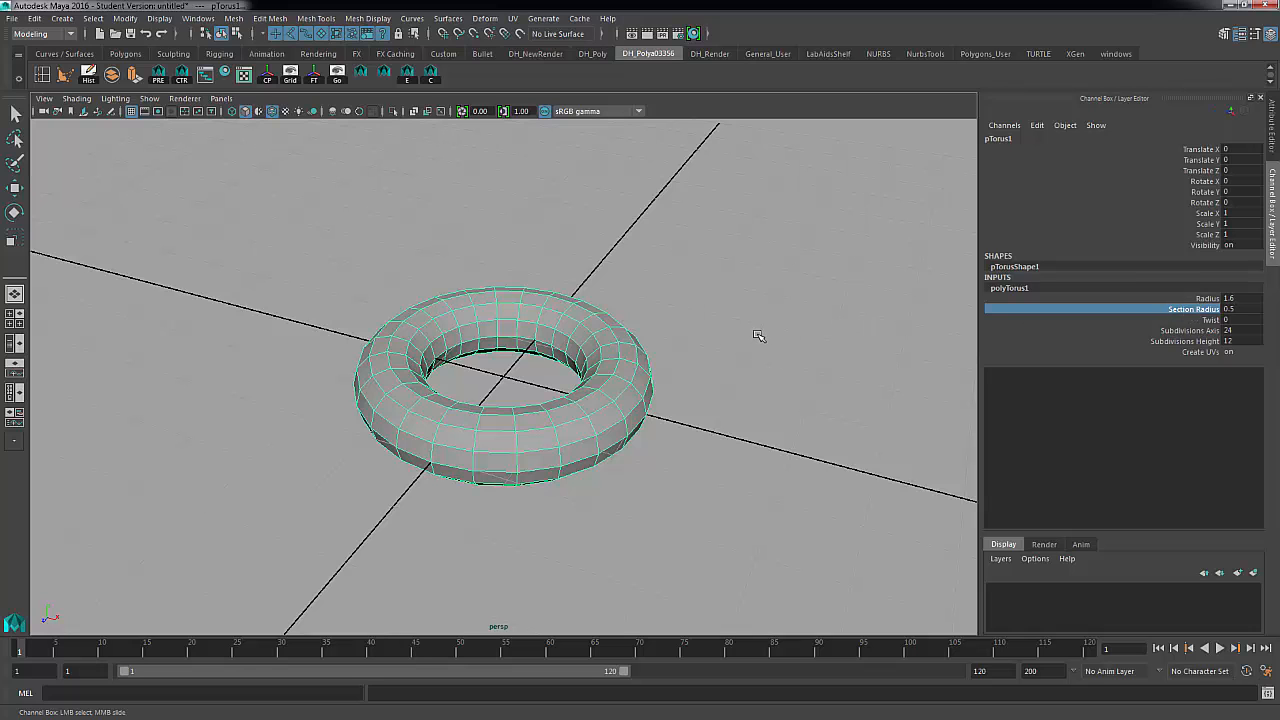
pyautogui.moveTo(757, 334); pyautogui.dragTo(756, 334, button='middle')
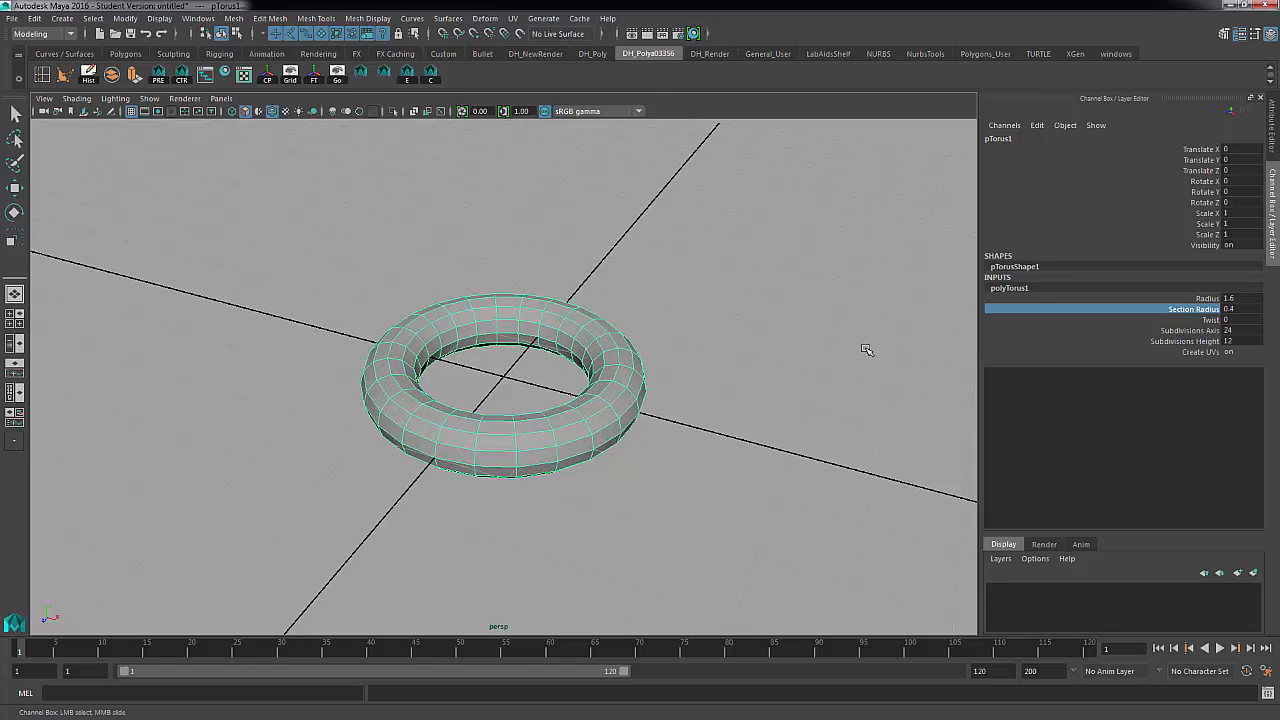
# In the front view, select all faces in the lower half of the torus and delete them
pyautogui.click(792, 335)
pyautogui.press('space')
pyautogui.moveTo(759, 336); pyautogui.dragTo(759, 369)
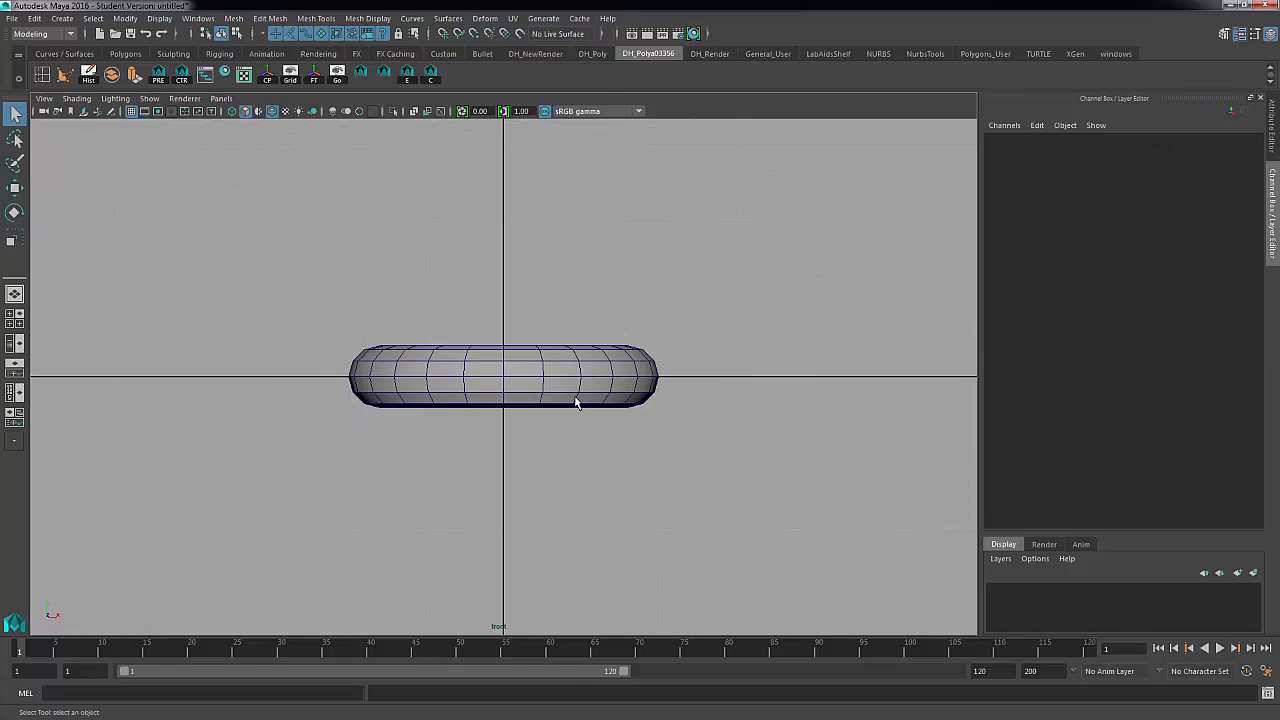
pyautogui.moveTo(514, 322); pyautogui.dragTo(507, 358, button='right')
pyautogui.moveTo(298, 380); pyautogui.dragTo(724, 455)
pyautogui.press('Delete')
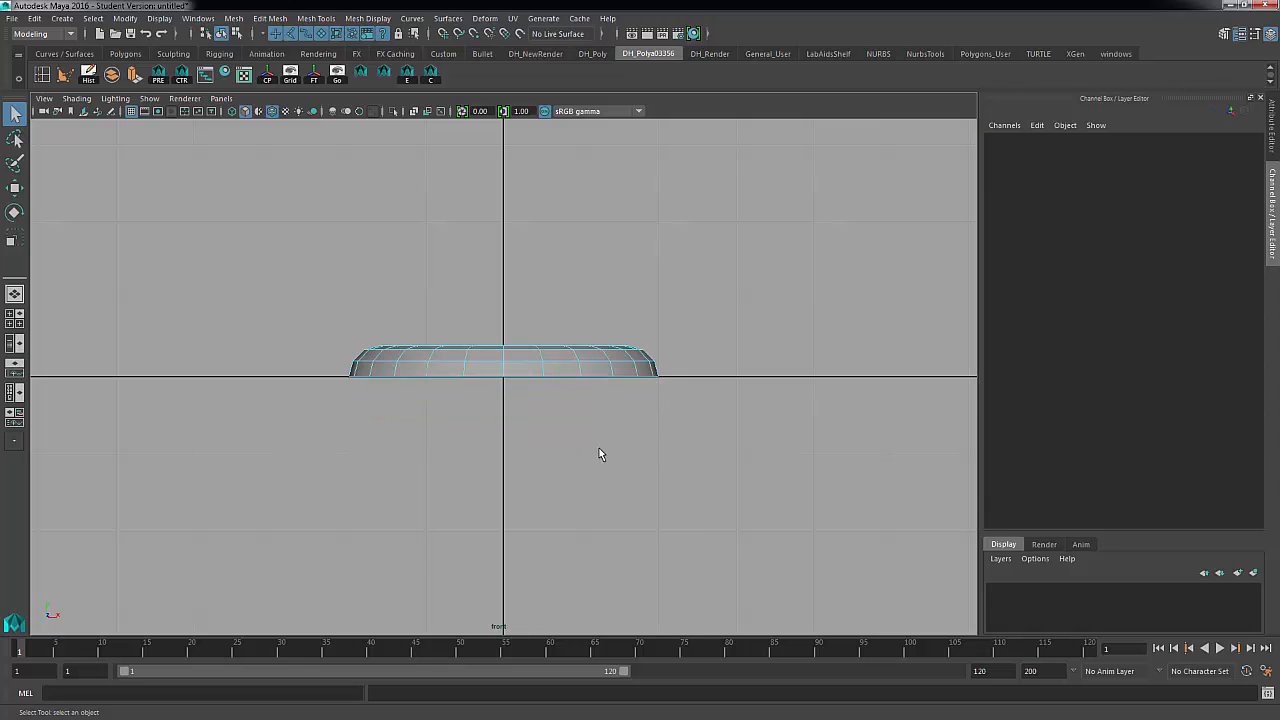
# Back in the perspective view, delete the innermost face loop of the half torus
pyautogui.press('space')
pyautogui.moveTo(598, 458); pyautogui.dragTo(596, 398)
pyautogui.keyDown('alt'); pyautogui.moveTo(596, 398); pyautogui.dragTo(744, 390, button='right'); pyautogui.keyUp('alt')
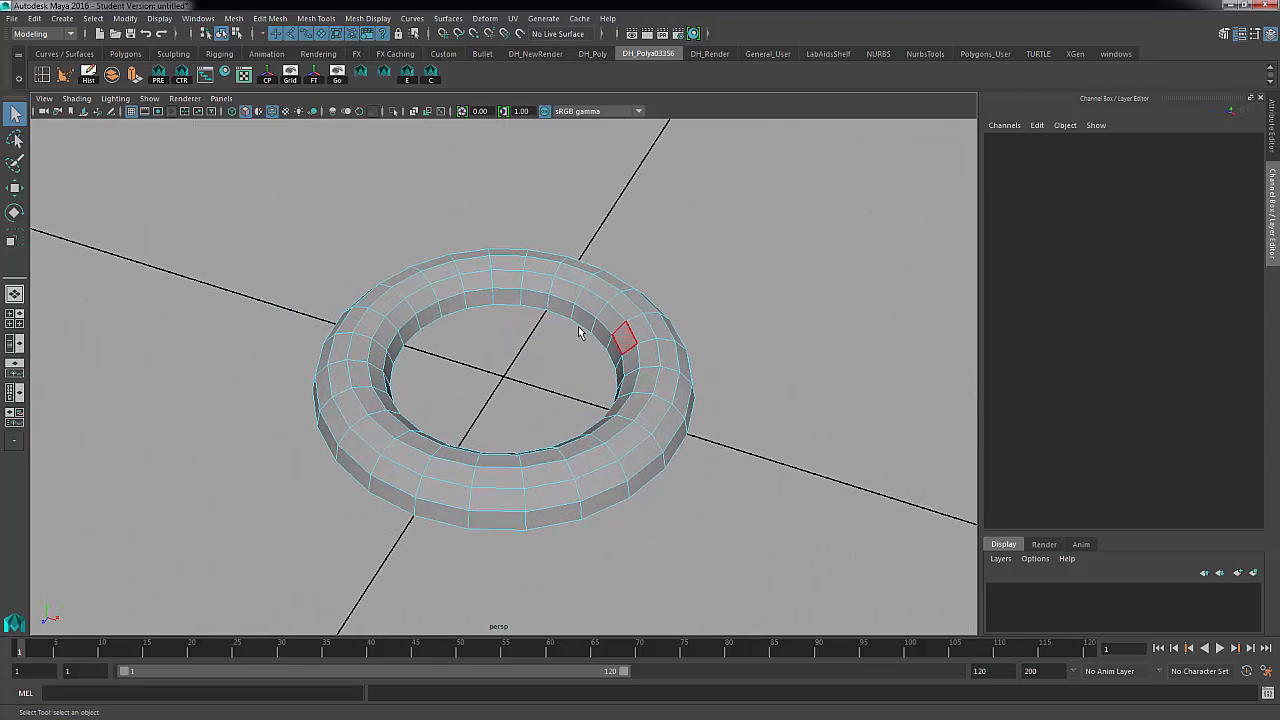
pyautogui.click(512, 300)
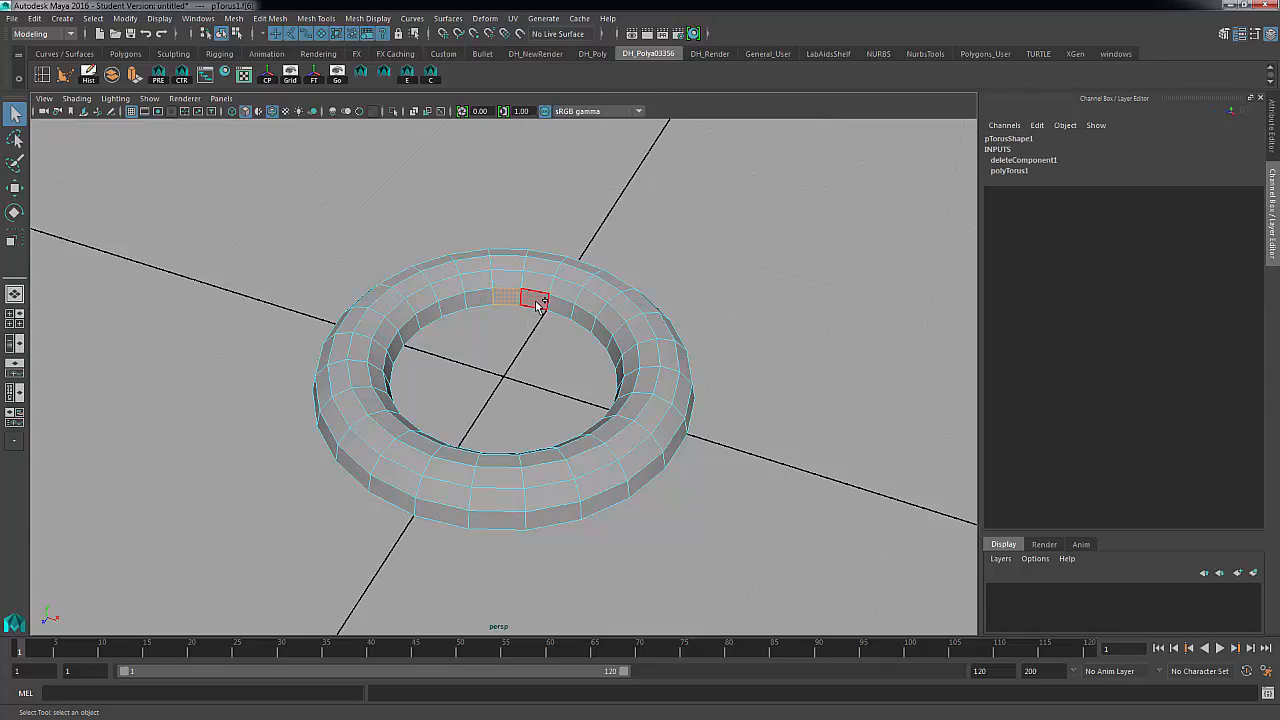
pyautogui.keyDown('shift'); pyautogui.doubleClick(535, 300); pyautogui.keyUp('shift')
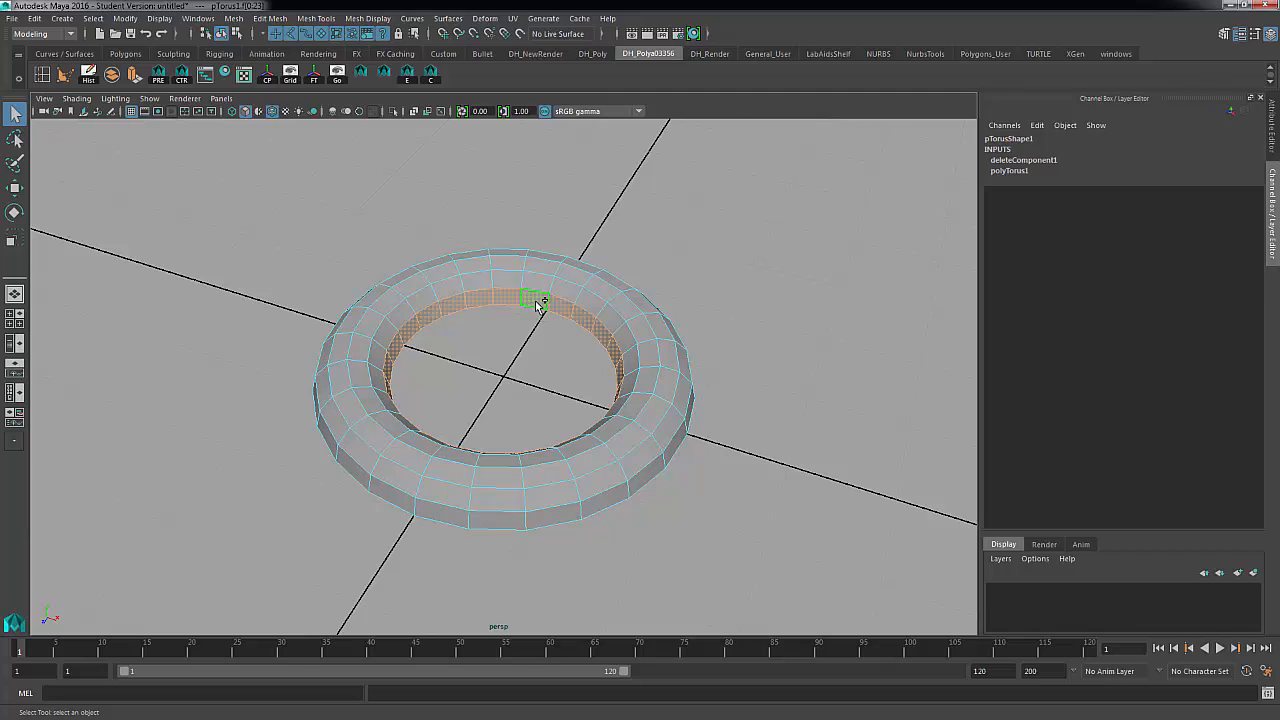
pyautogui.press('Delete')
# Delete the next two inner face loops so that only the outer half of the ring's upper surface remains
pyautogui.click(506, 281)
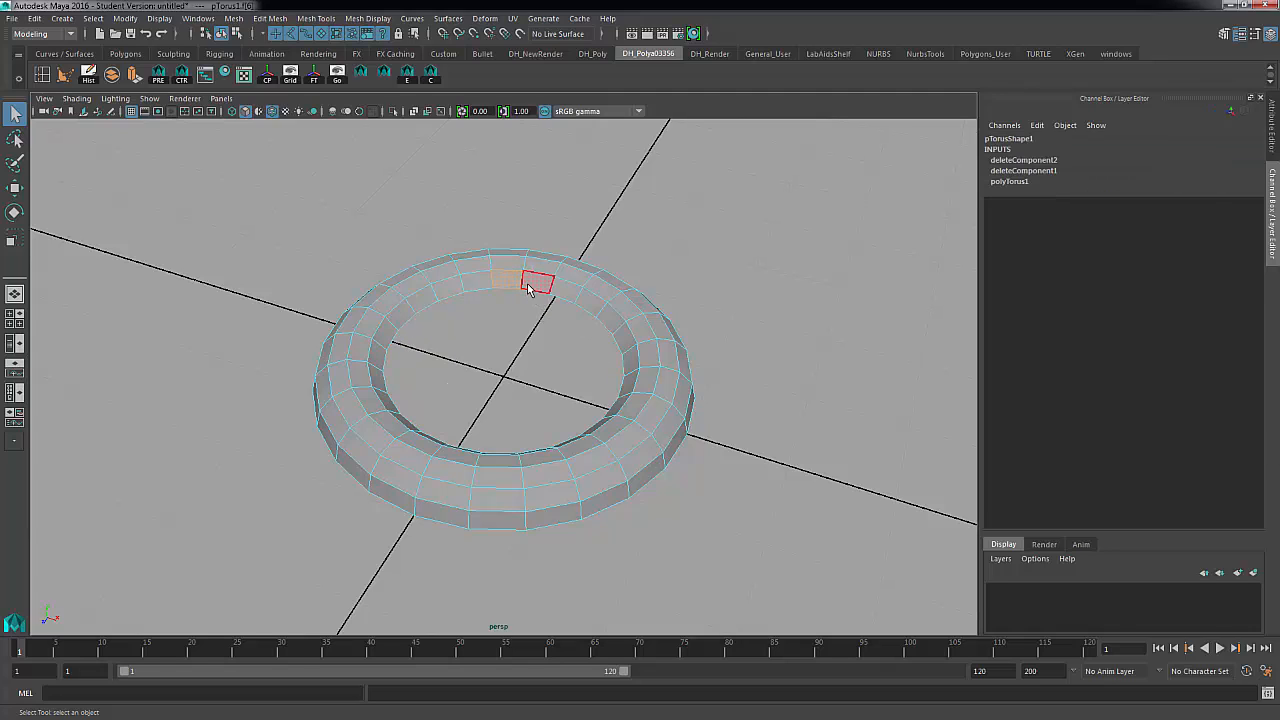
pyautogui.keyDown('shift'); pyautogui.doubleClick(535, 286); pyautogui.keyUp('shift')
pyautogui.press('Delete')
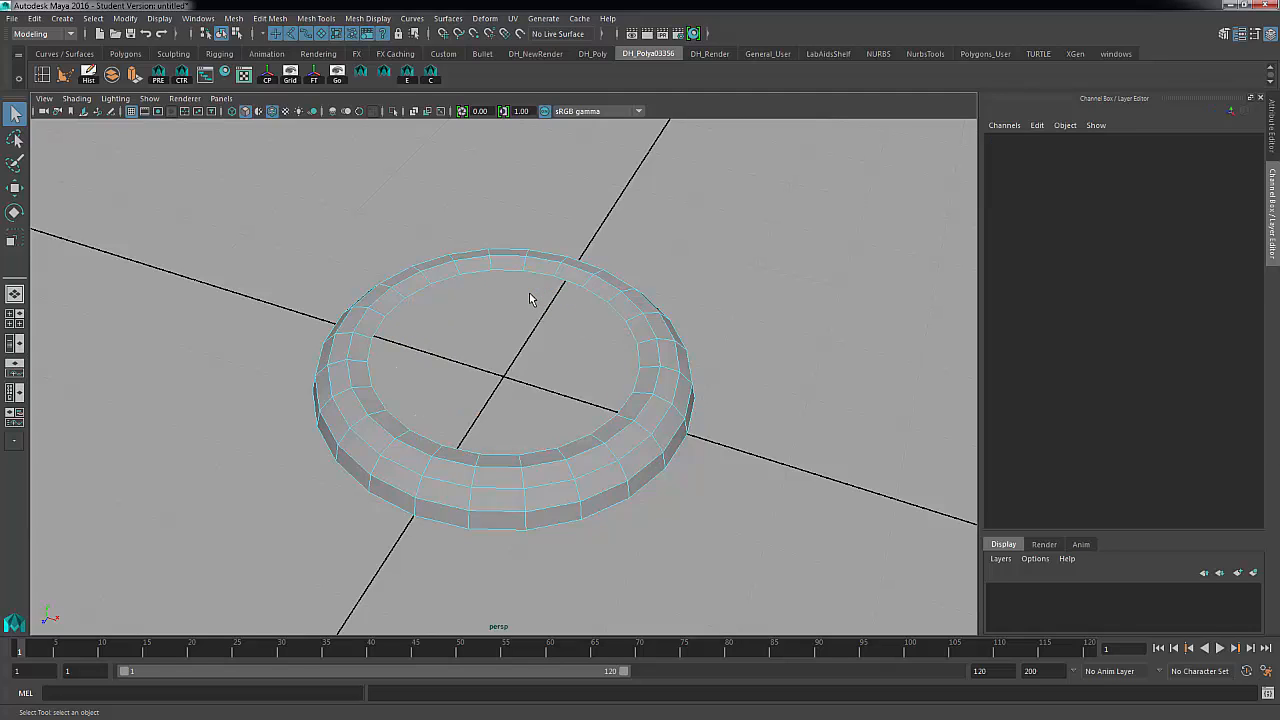
pyautogui.click(508, 264)
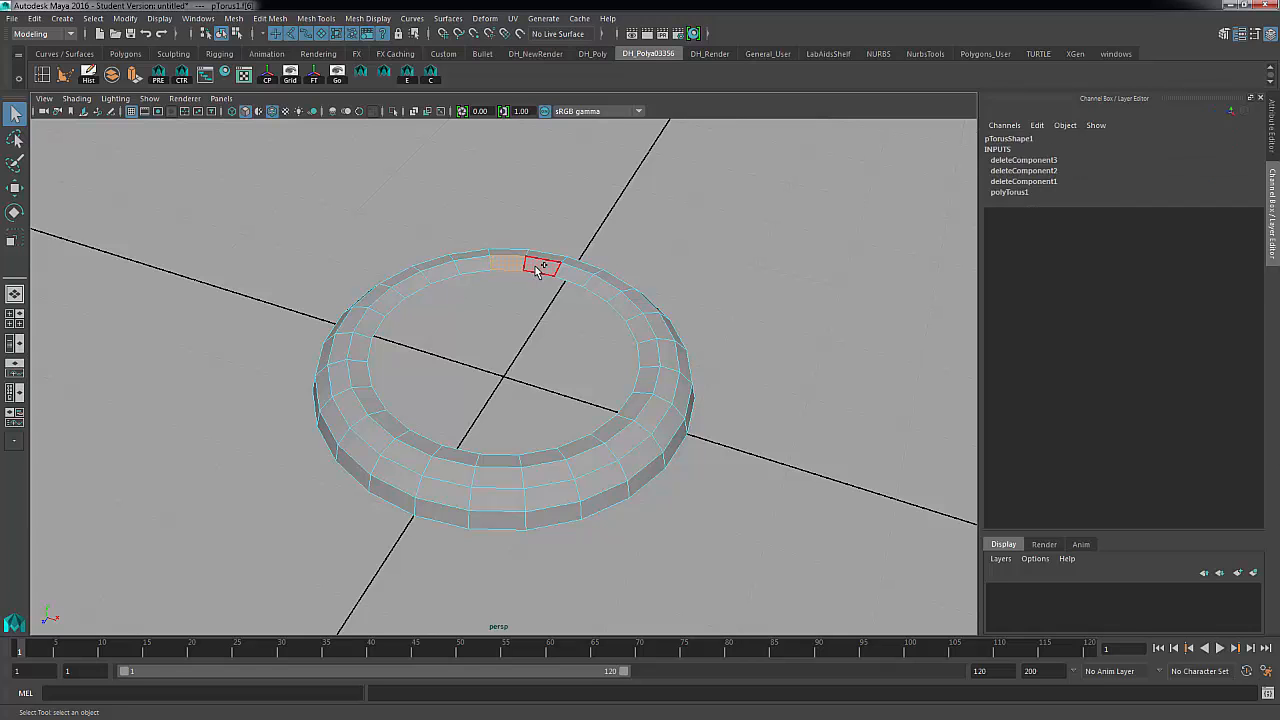
pyautogui.keyDown('shift'); pyautogui.doubleClick(537, 271); pyautogui.keyUp('shift')
pyautogui.press('Delete')
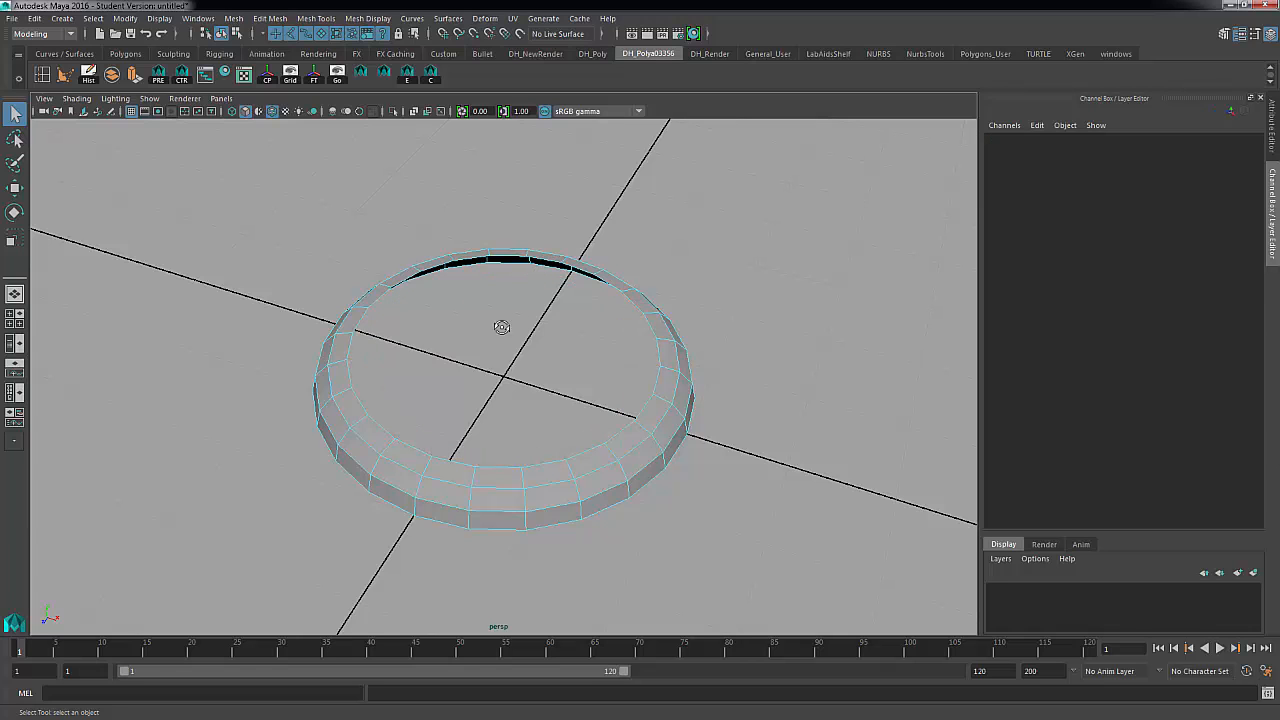
pyautogui.keyDown('alt'); pyautogui.moveTo(503, 329); pyautogui.dragTo(377, 368); pyautogui.keyUp('alt')
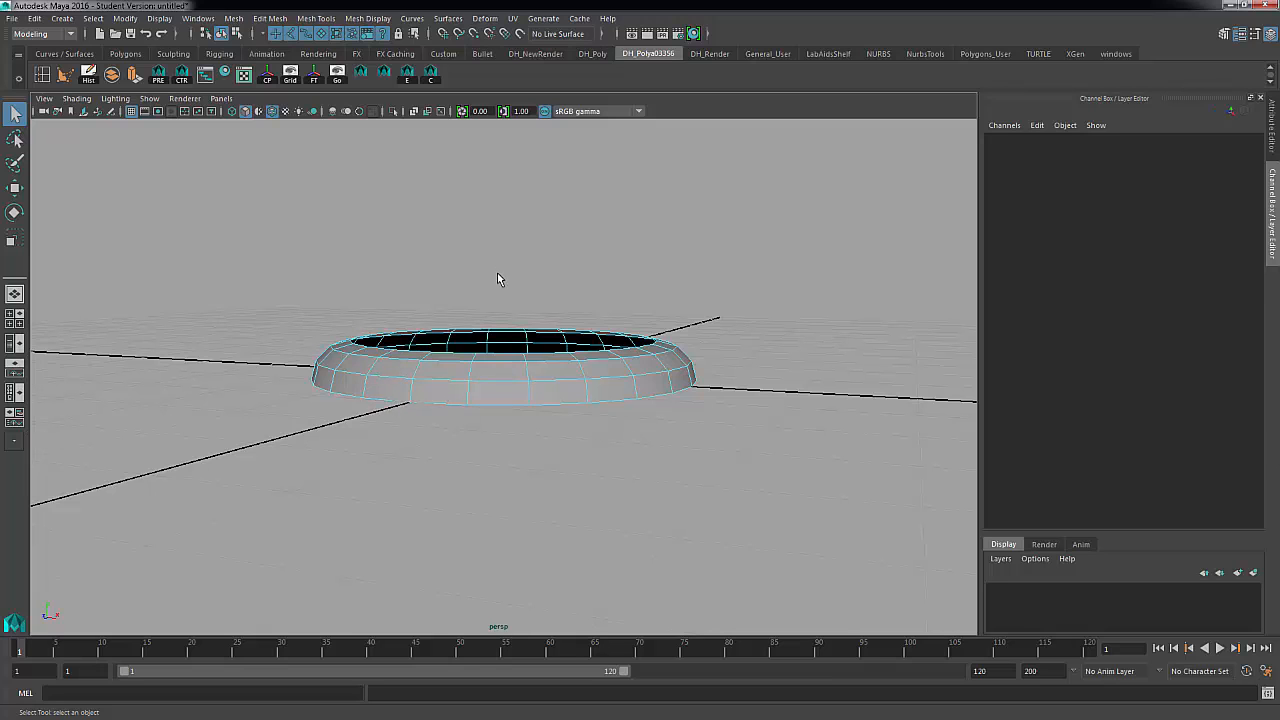
pyautogui.keyDown('alt'); pyautogui.moveTo(500, 277); pyautogui.dragTo(539, 361); pyautogui.keyUp('alt')
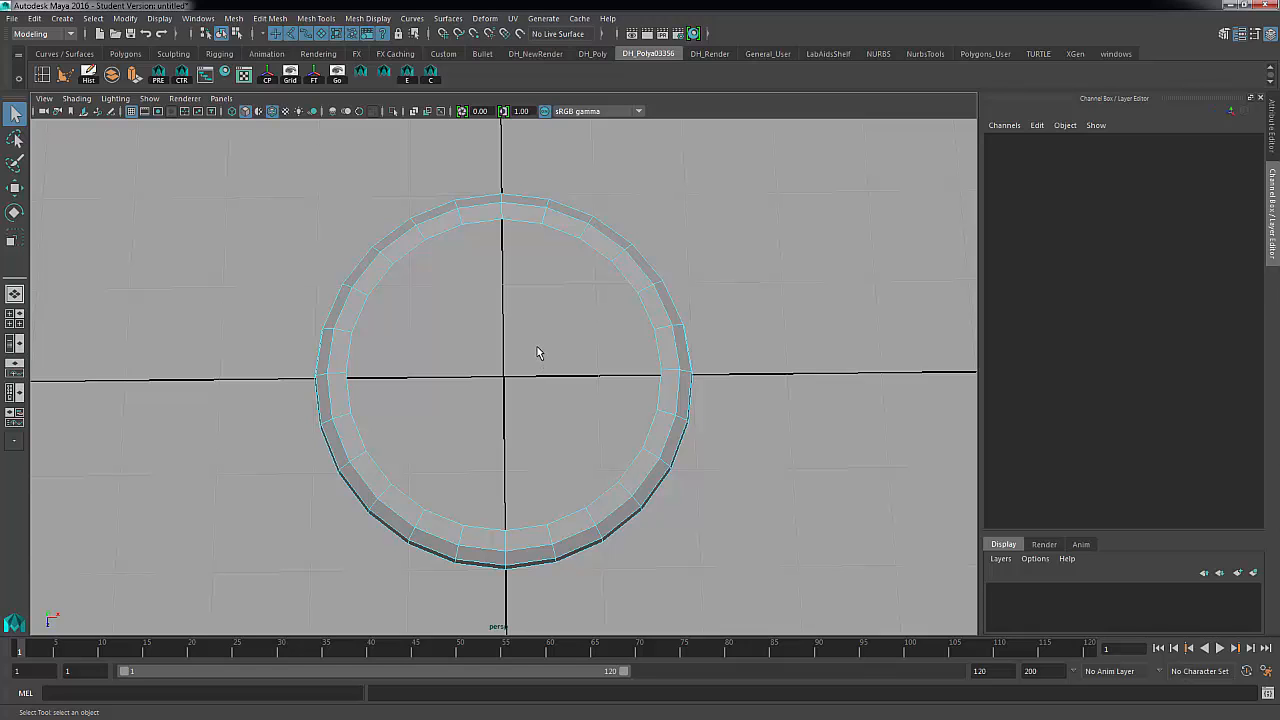
pyautogui.keyDown('alt'); pyautogui.moveTo(537, 354); pyautogui.dragTo(491, 480); pyautogui.keyUp('alt')
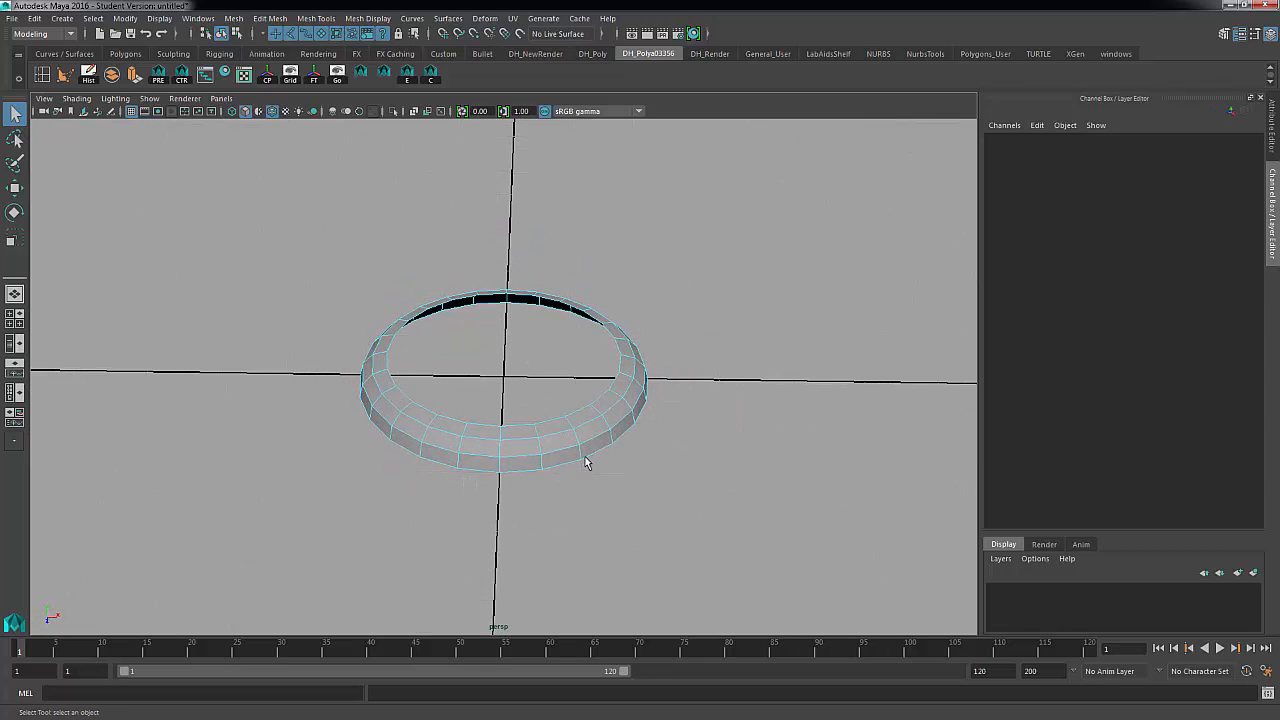
# Select the ring's bottom outer edge loop and apply Extrude to it
pyautogui.moveTo(567, 322); pyautogui.dragTo(567, 292, button='right')
pyautogui.doubleClick(560, 469)
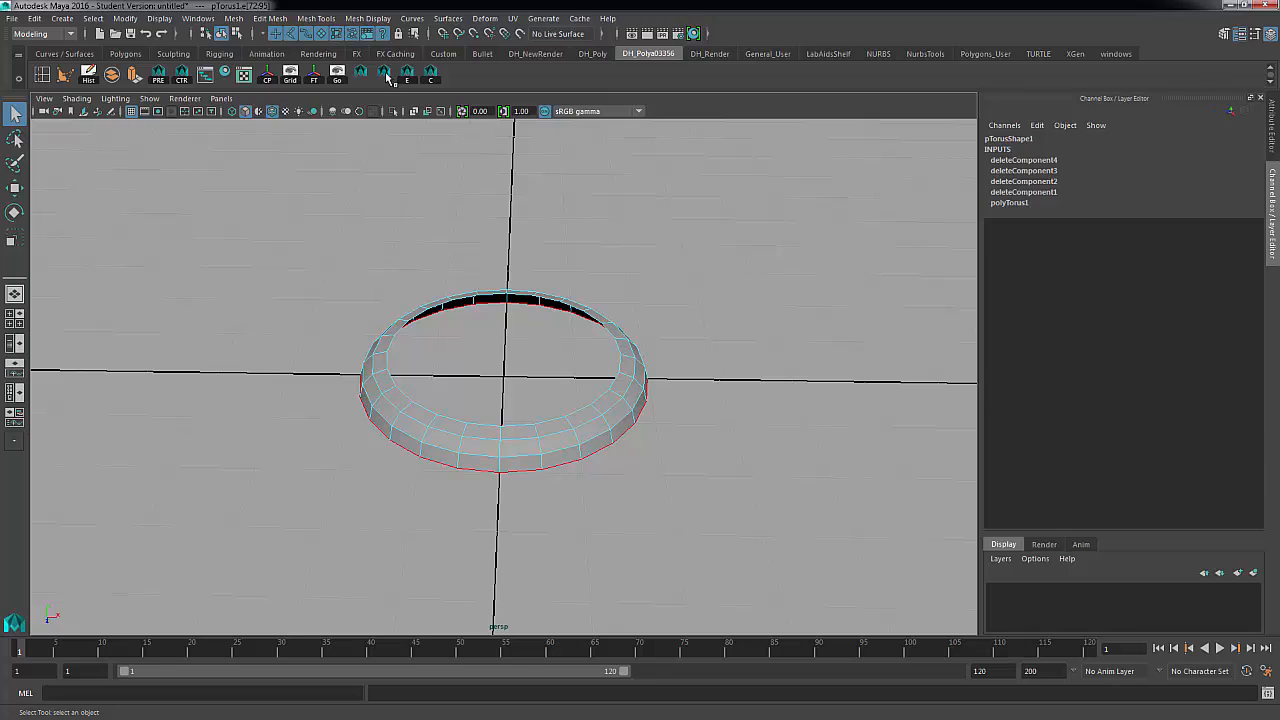
pyautogui.click(271, 19)
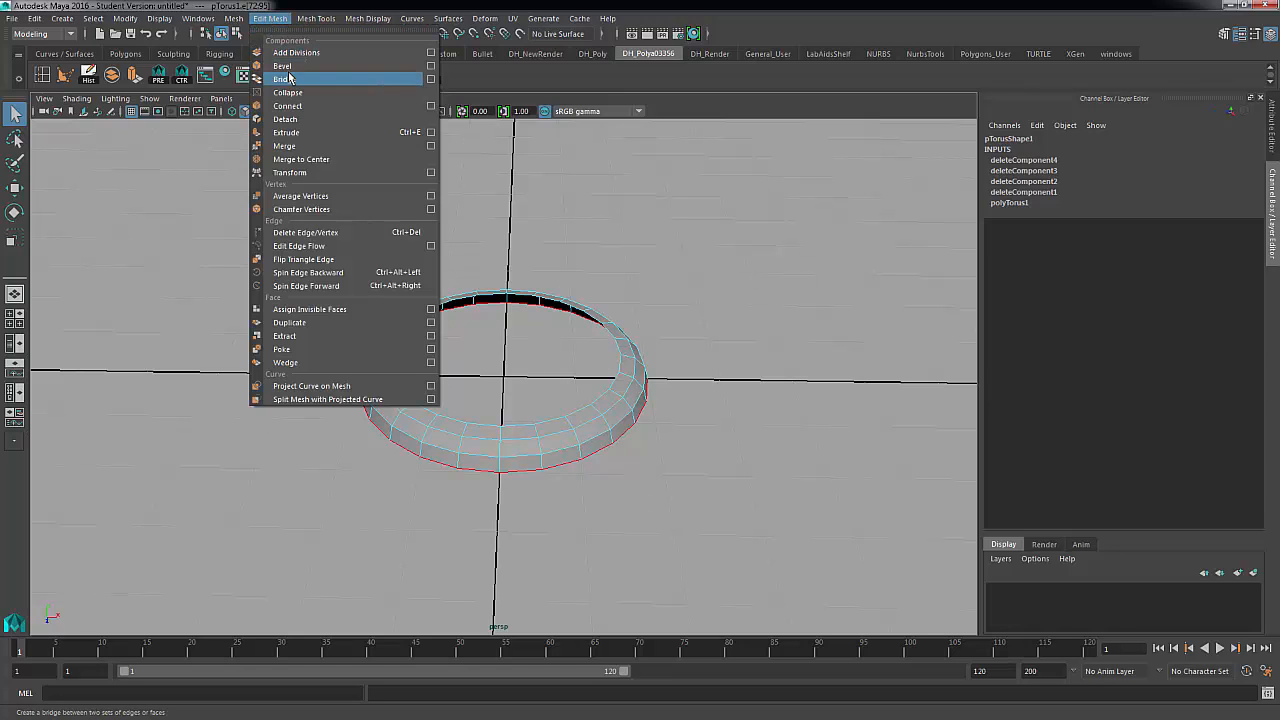
pyautogui.click(311, 133)
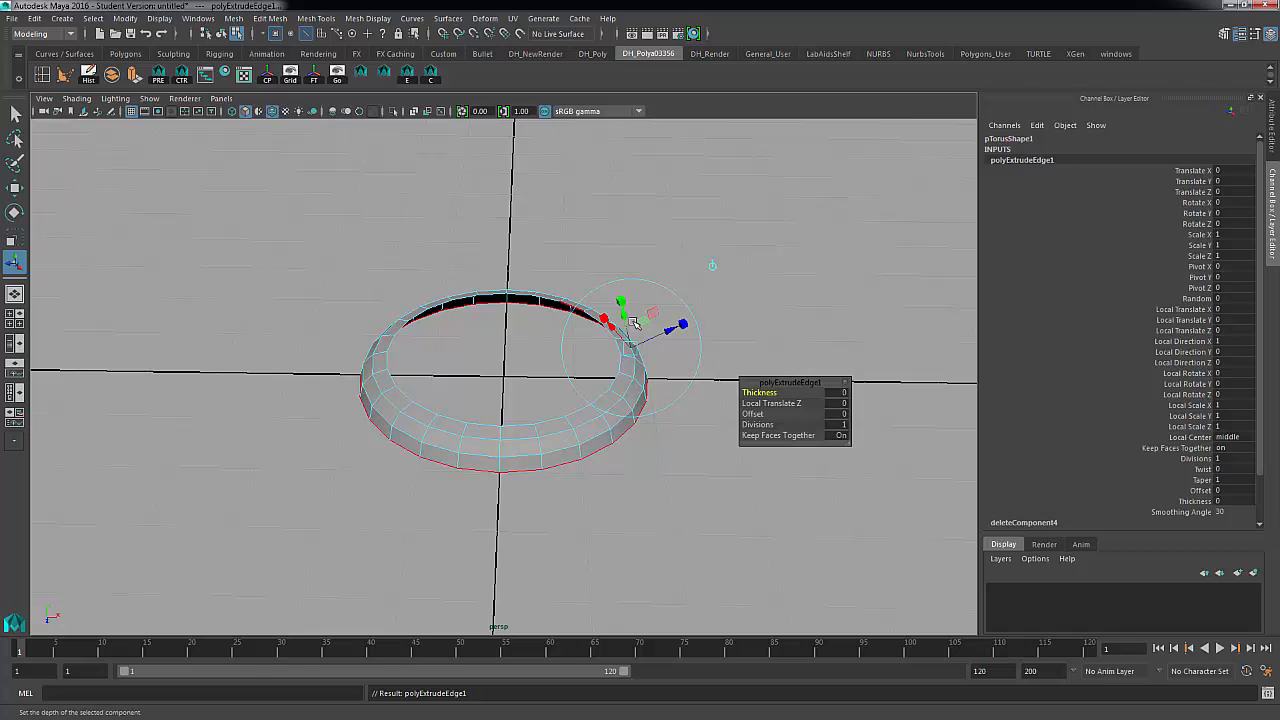
# Try to push the extruded edge loop outward with a Local Translate Z of 0.76
pyautogui.keyDown('alt'); pyautogui.moveTo(690, 378); pyautogui.dragTo(743, 360); pyautogui.keyUp('alt')
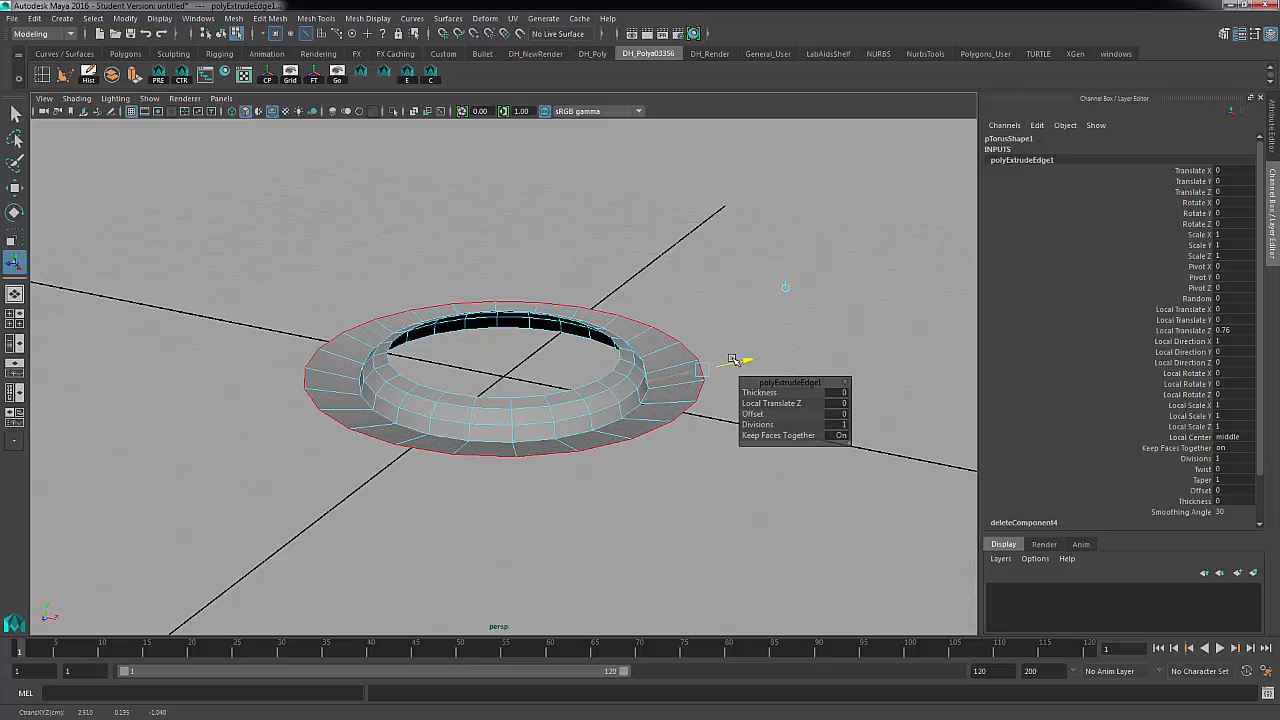
pyautogui.moveTo(640, 464)
pyautogui.keyDown('alt'); pyautogui.mouseDown()
pyautogui.moveTo(640, 446)
pyautogui.moveTo(638, 471)
pyautogui.mouseUp(); pyautogui.keyUp('alt')
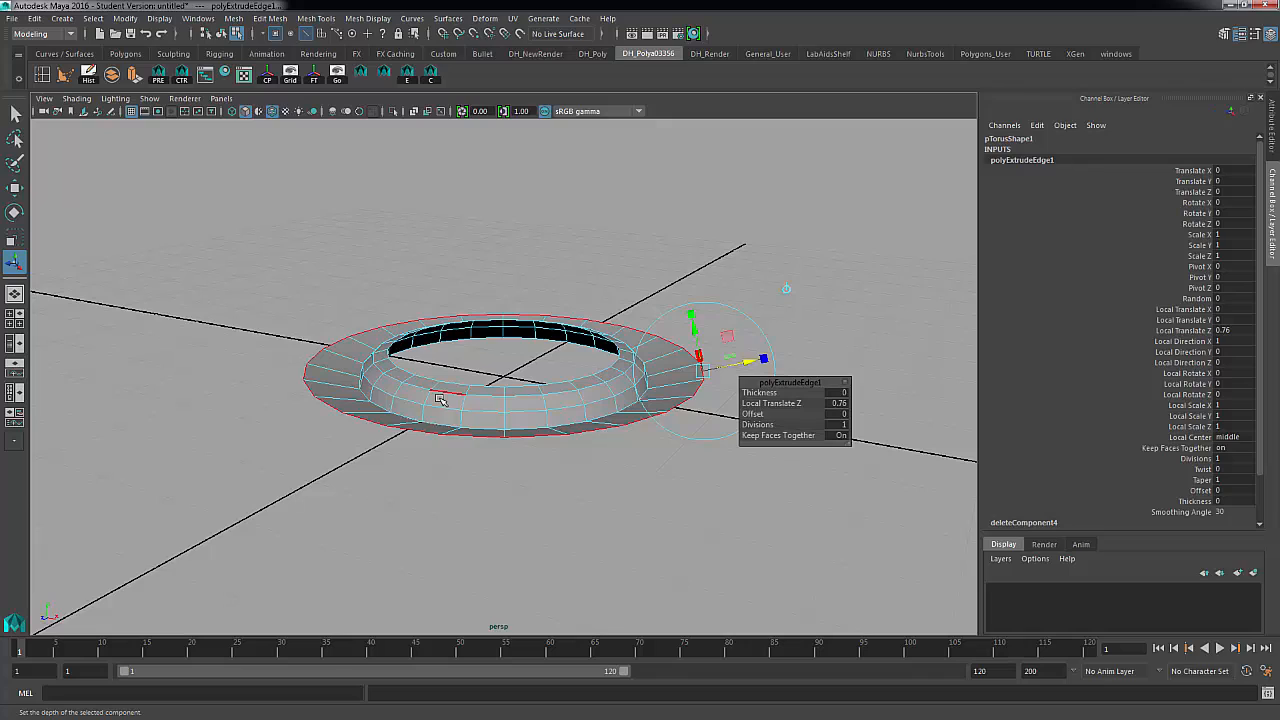
pyautogui.hotkey('ctrl', 'z')
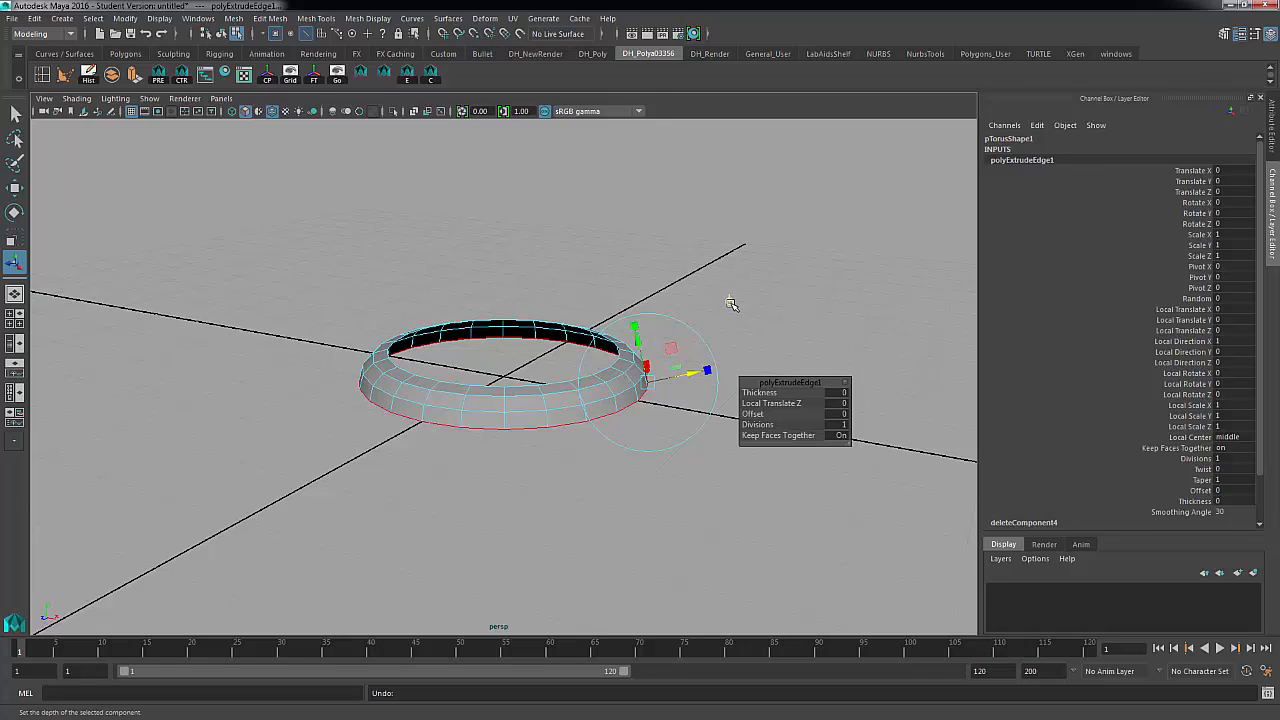
# Switch the extrude manipulator to world space and scale the extruded edges uniformly from the ring's centre to about 1.533
pyautogui.click(731, 304)
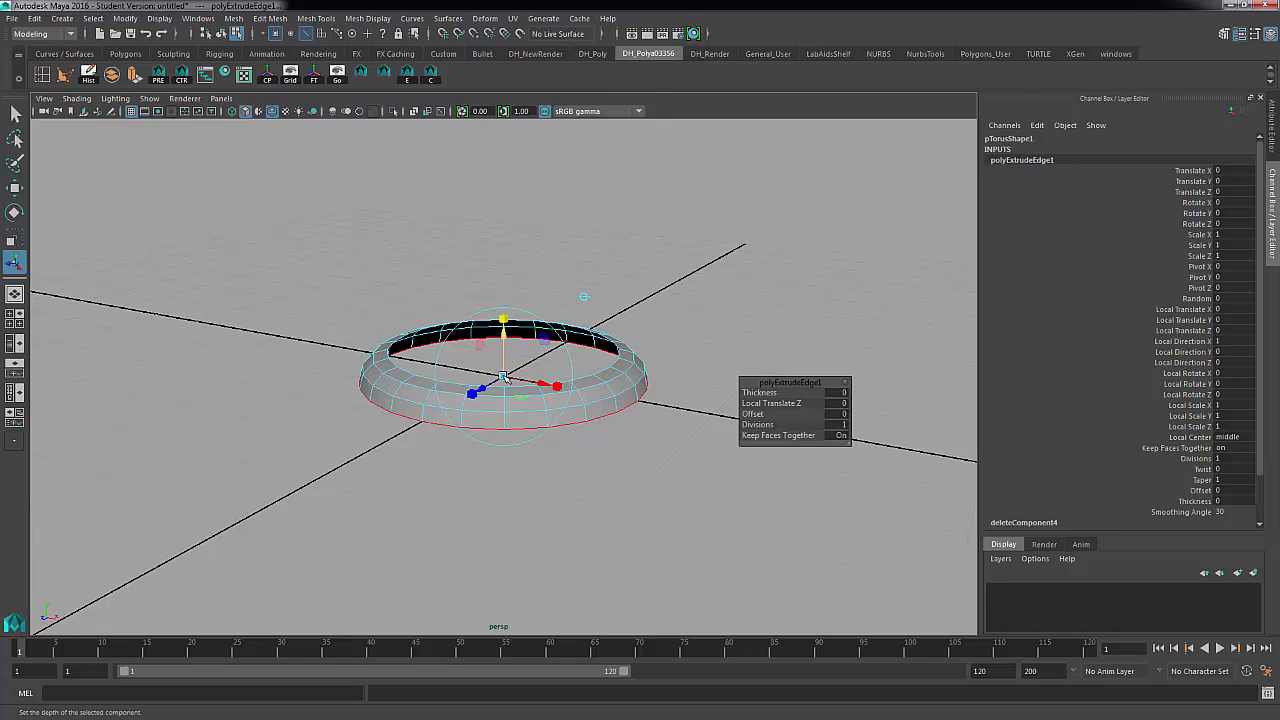
pyautogui.moveTo(503, 378); pyautogui.dragTo(587, 345)
pyautogui.moveTo(590, 333); pyautogui.dragTo(514, 375)
# In the top view, select the seven outer rim vertices on the negative Z side and grid-snap them into a straight line at Z -3
pyautogui.press('space')
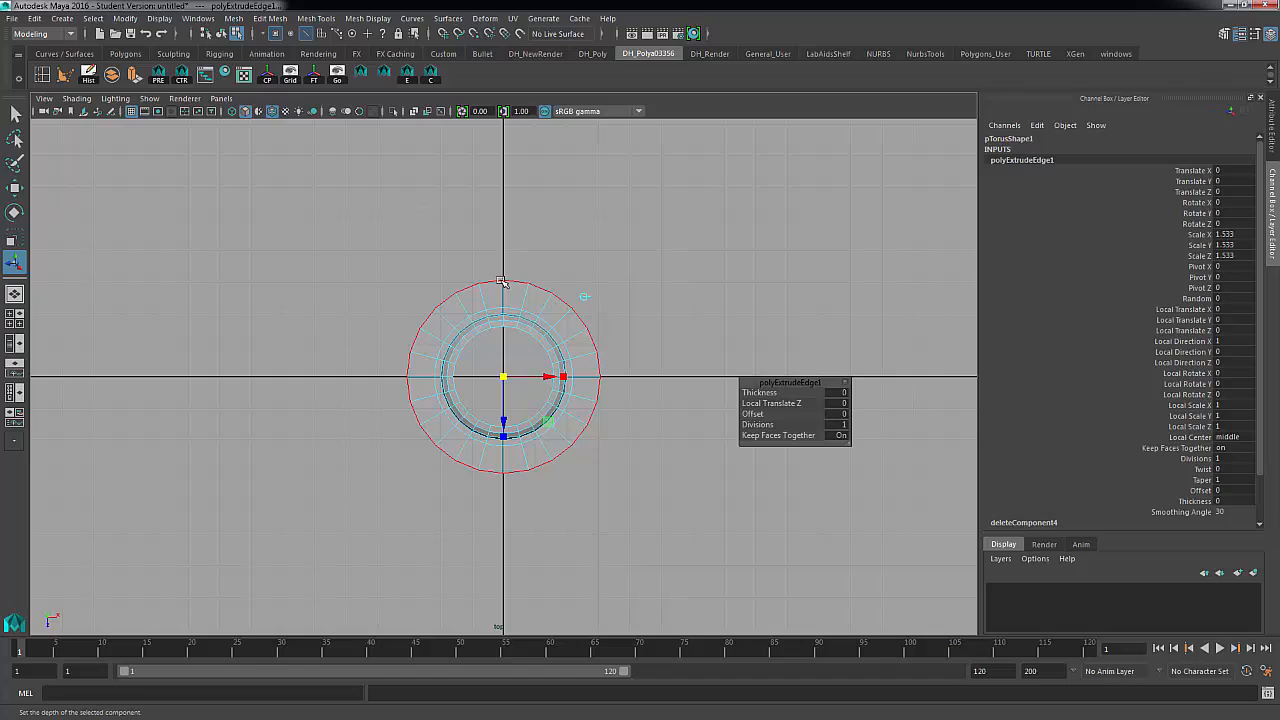
pyautogui.click(526, 257)
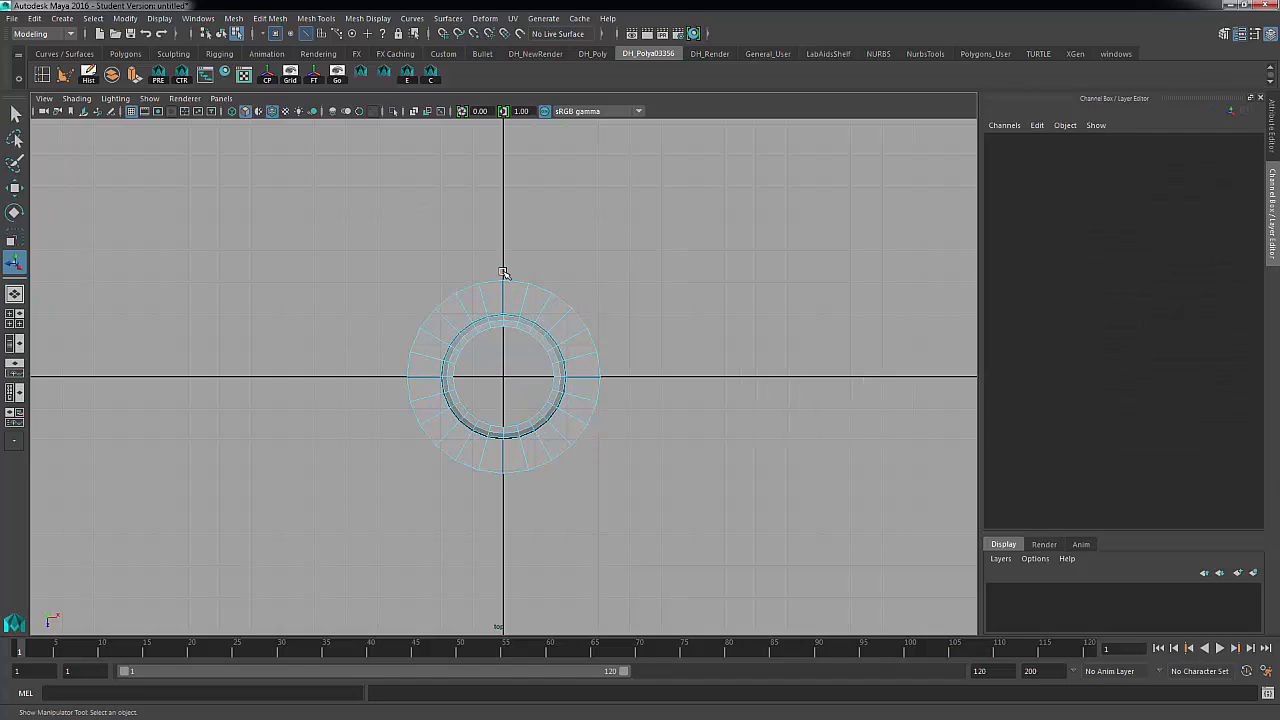
pyautogui.moveTo(497, 282); pyautogui.dragTo(462, 282, button='right')
pyautogui.moveTo(440, 266); pyautogui.dragTo(564, 298)
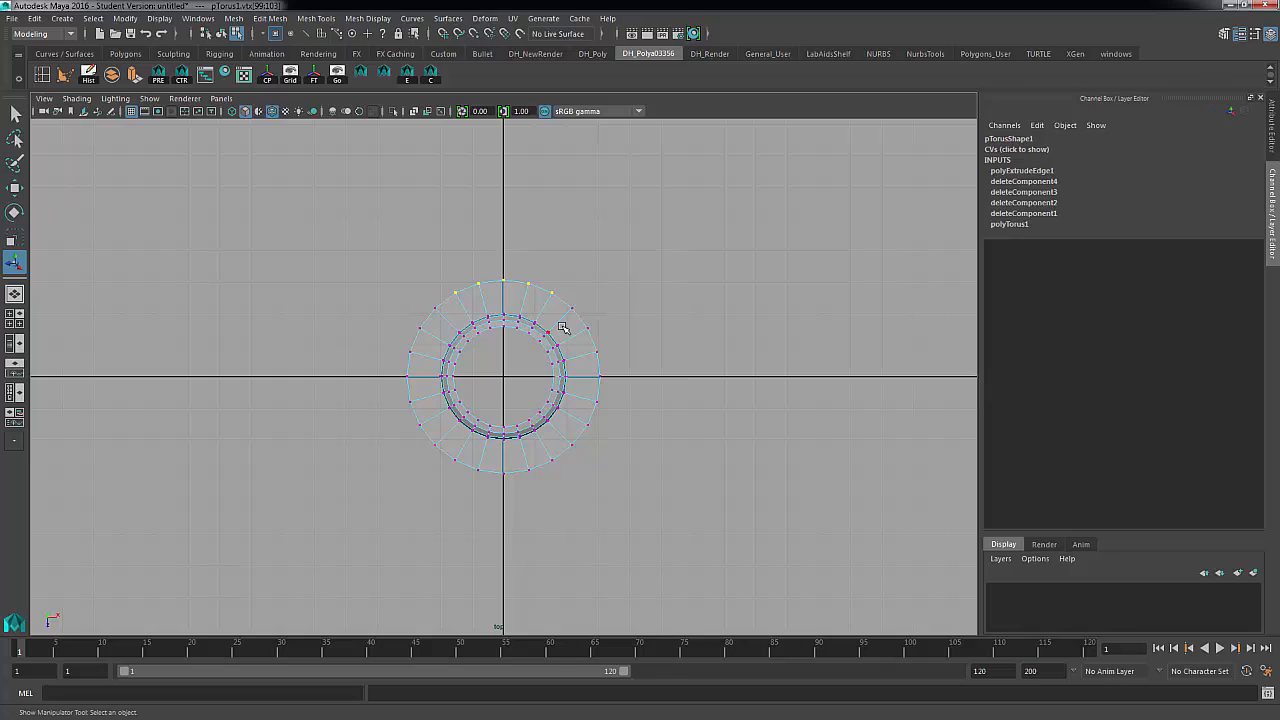
pyautogui.moveTo(413, 259); pyautogui.dragTo(595, 312)
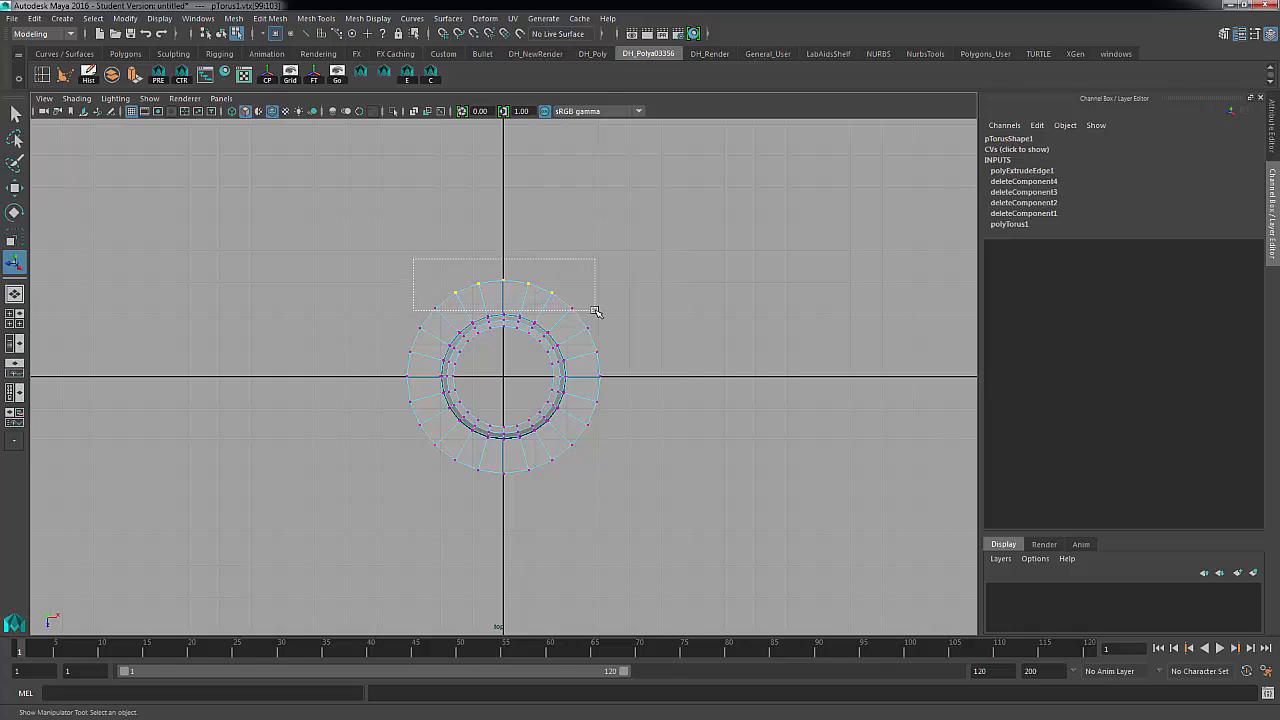
pyautogui.moveTo(595, 313); pyautogui.dragTo(600, 320)
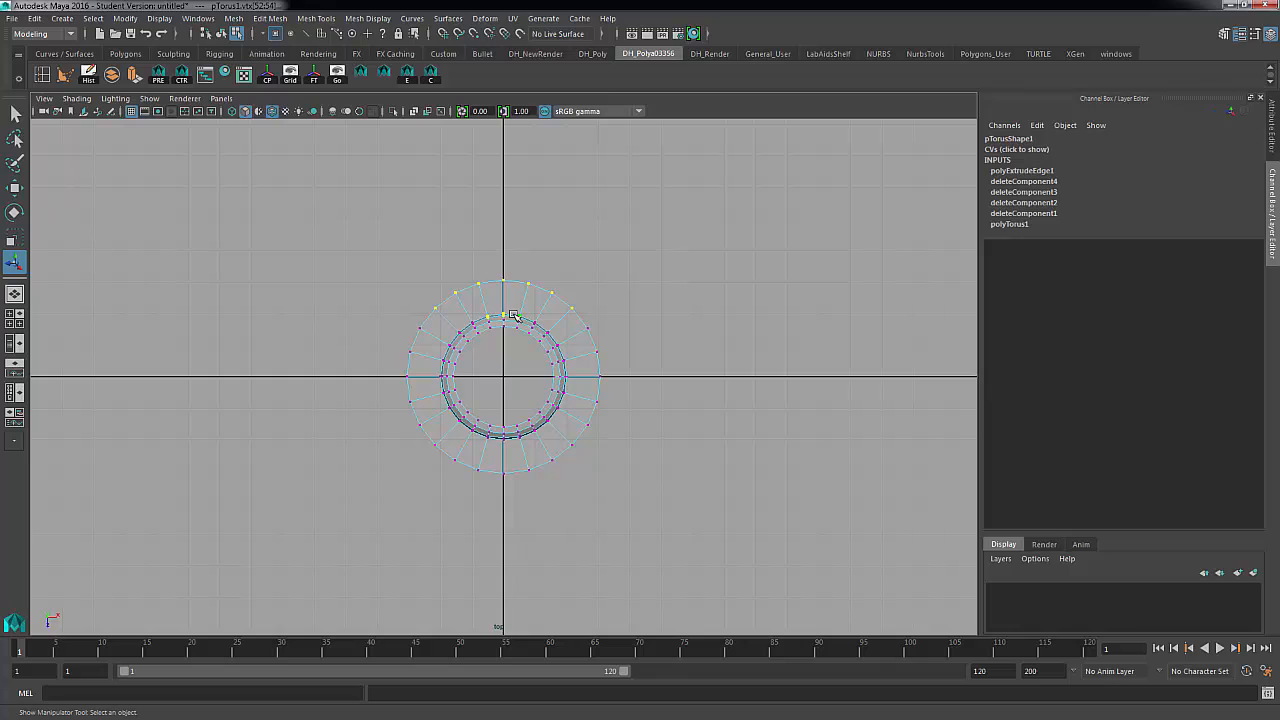
pyautogui.moveTo(473, 306); pyautogui.dragTo(533, 332)
pyautogui.press('w')
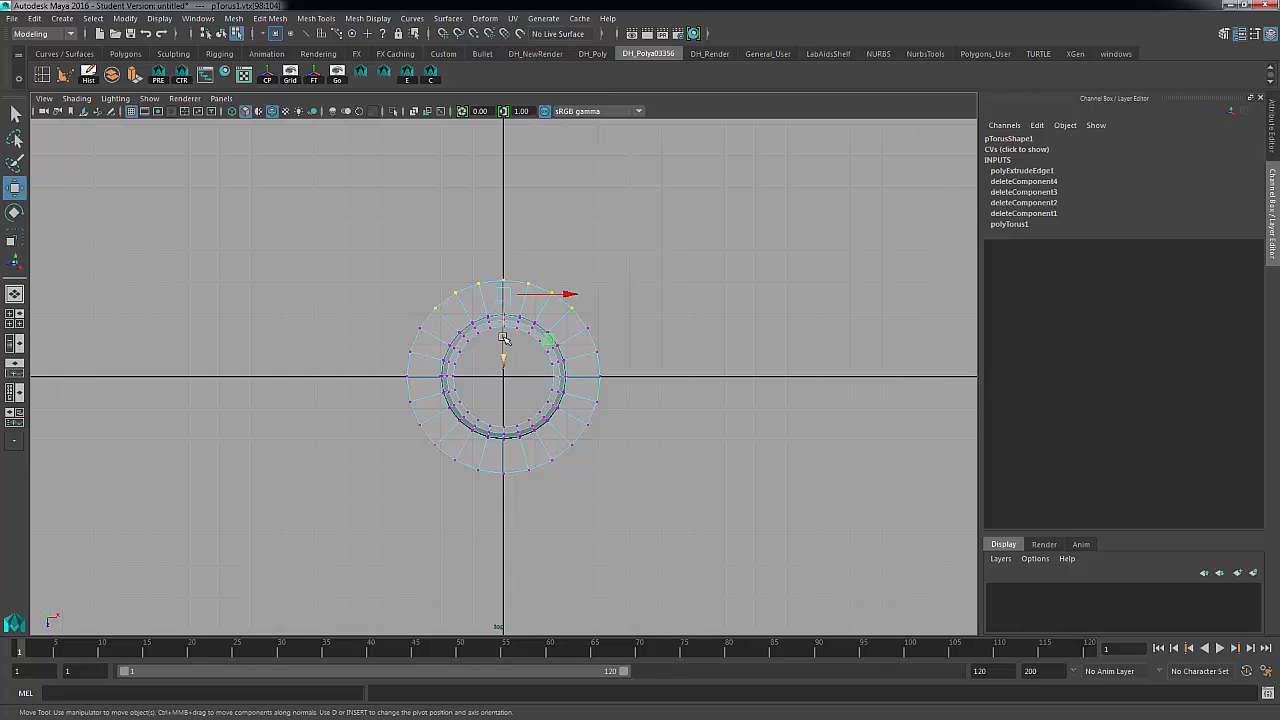
pyautogui.press('x')
pyautogui.moveTo(505, 361); pyautogui.dragTo(511, 281)
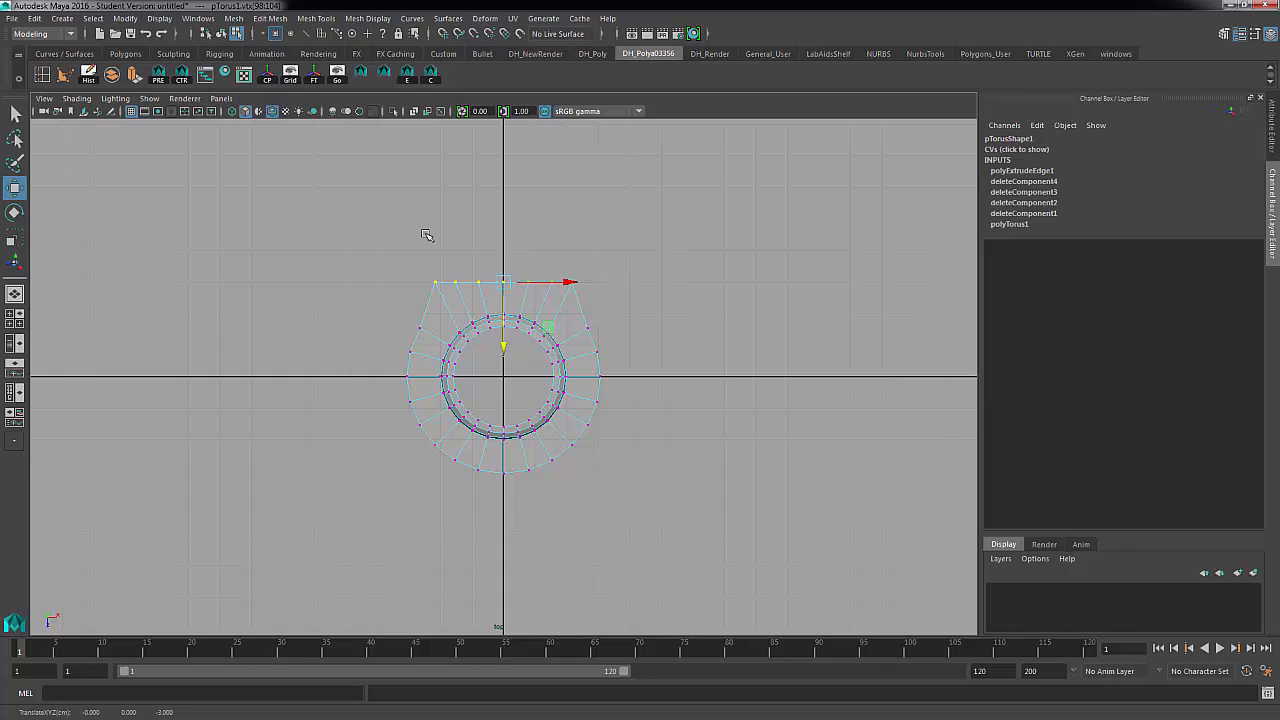
# Open the Move tool's settings and enable Retain component spacing in the snap options
pyautogui.doubleClick(15, 188)
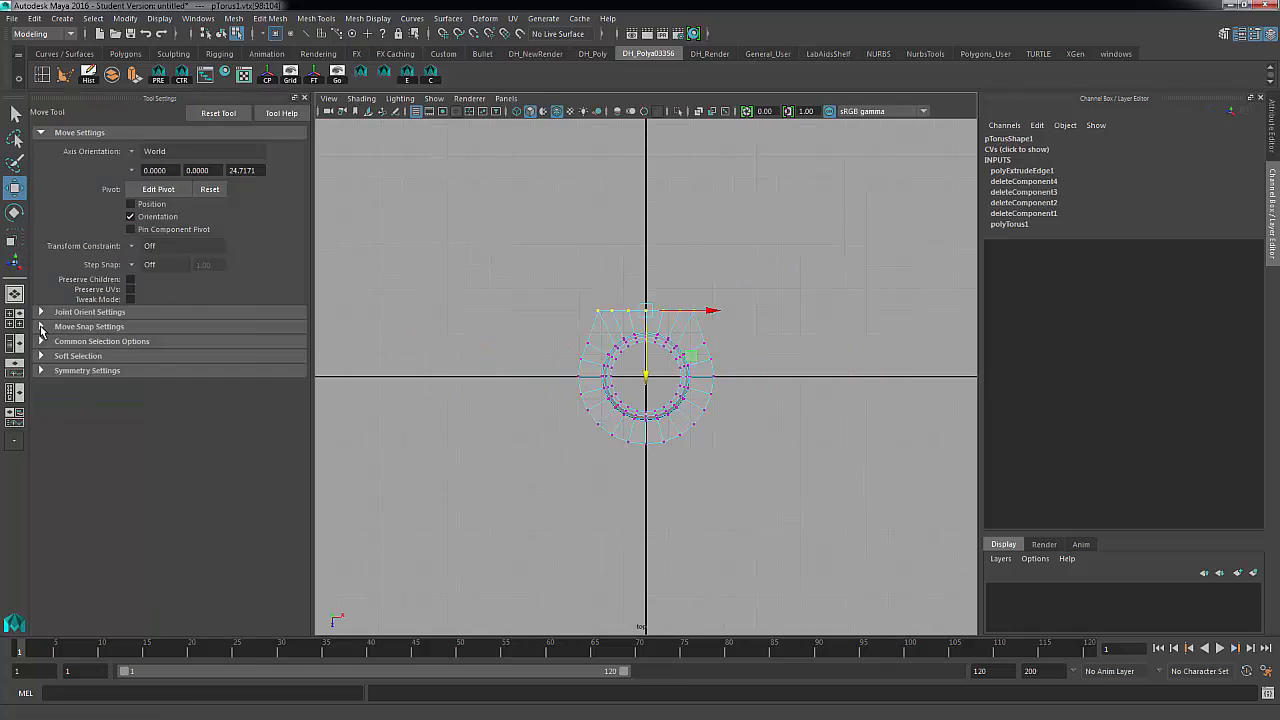
pyautogui.click(41, 327)
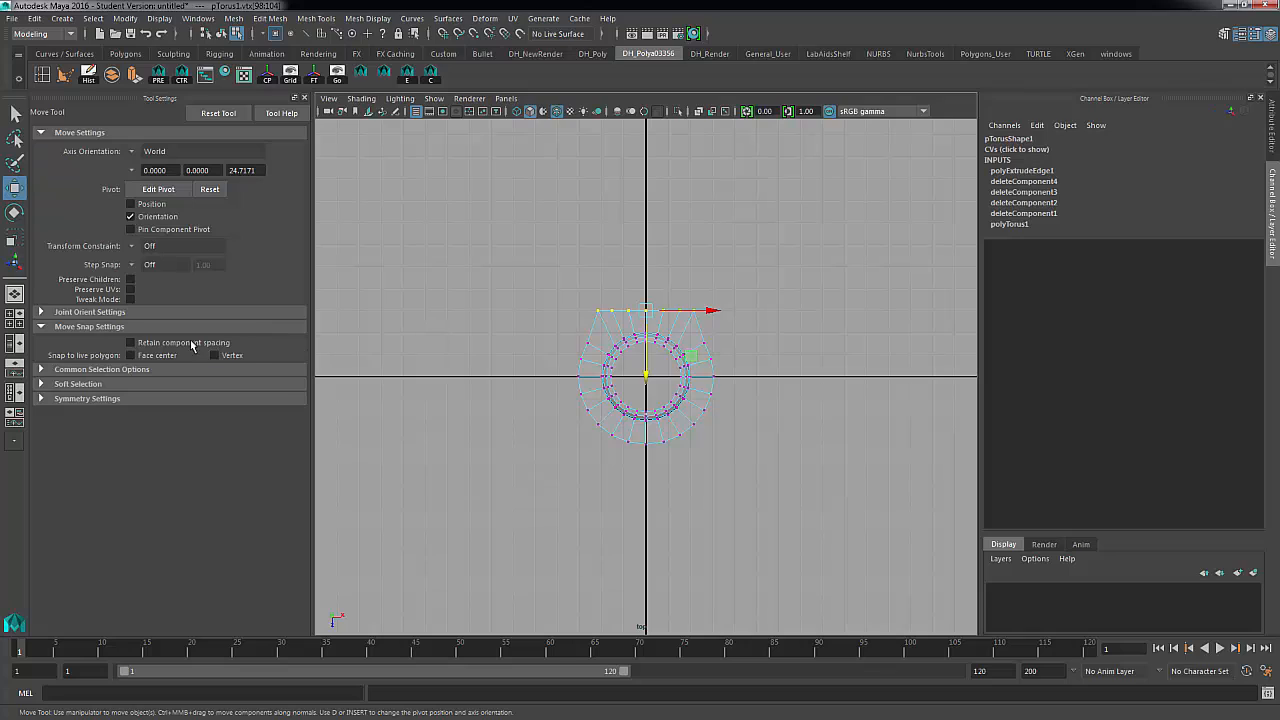
pyautogui.click(130, 343)
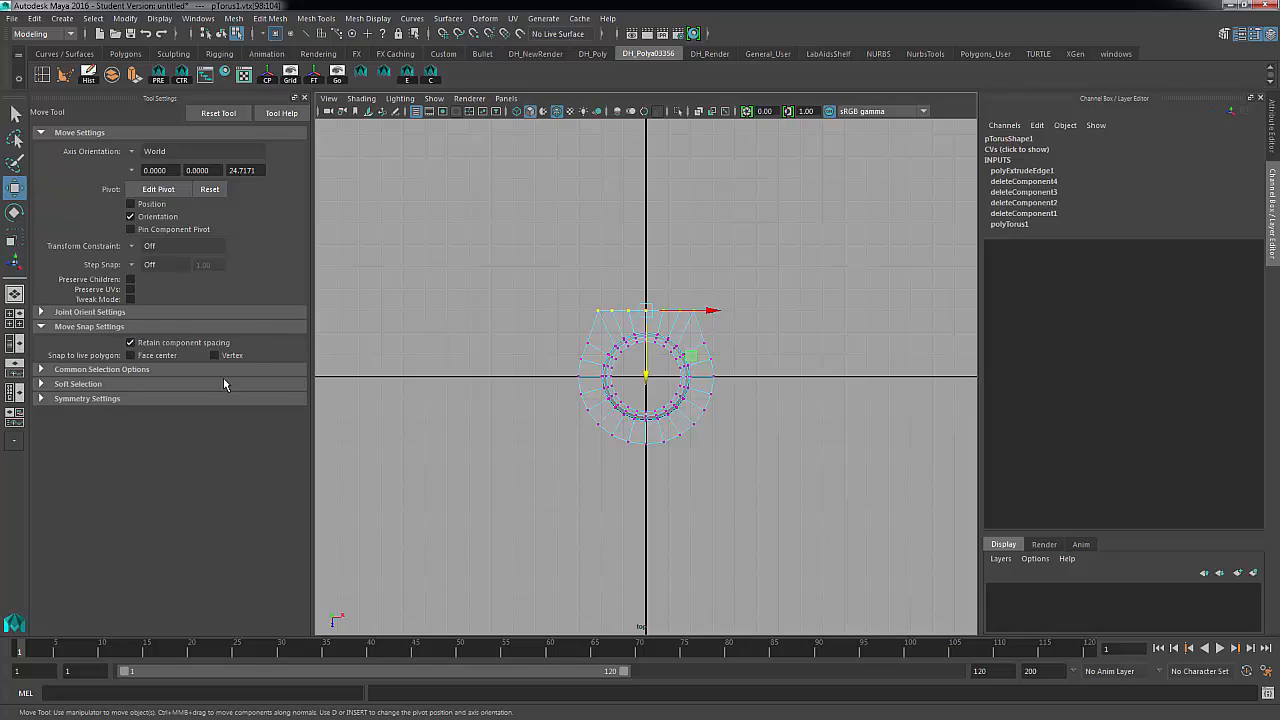
# Try grid-snapping the outer rim vertices on the positive Z side to Z 4 with component spacing retained, and undo the move
pyautogui.click(451, 459)
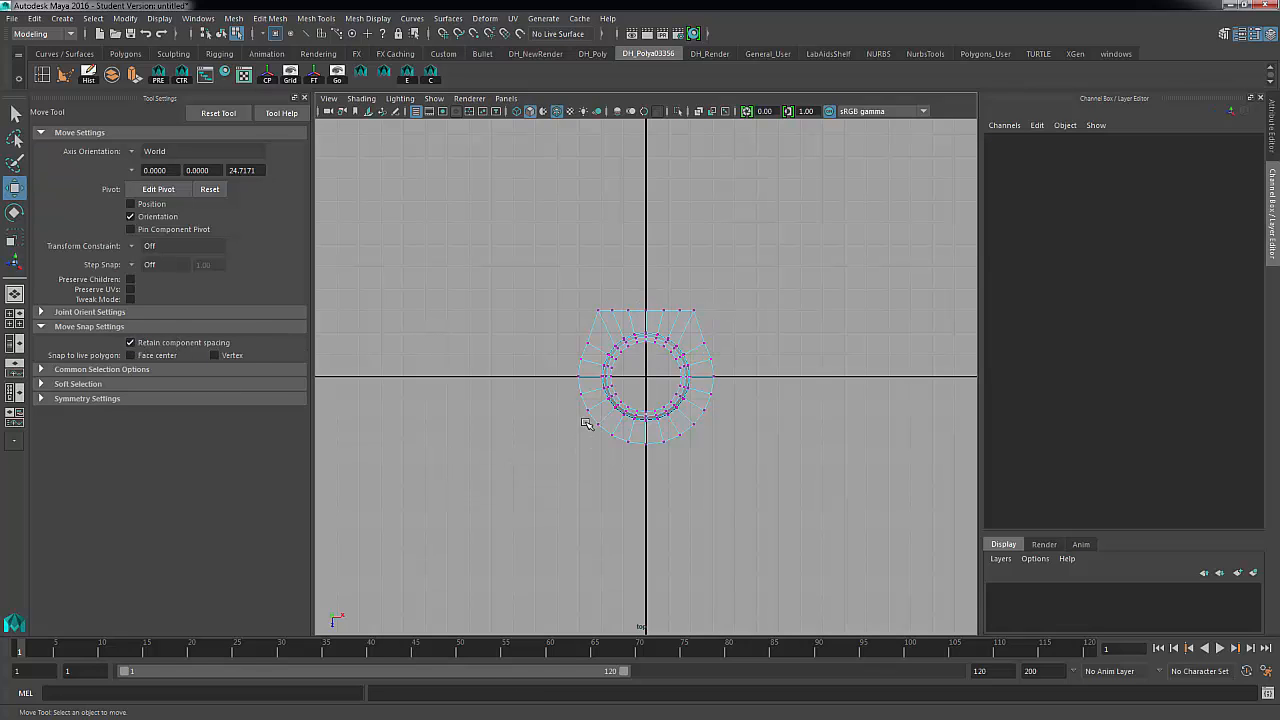
pyautogui.moveTo(587, 421); pyautogui.dragTo(709, 466)
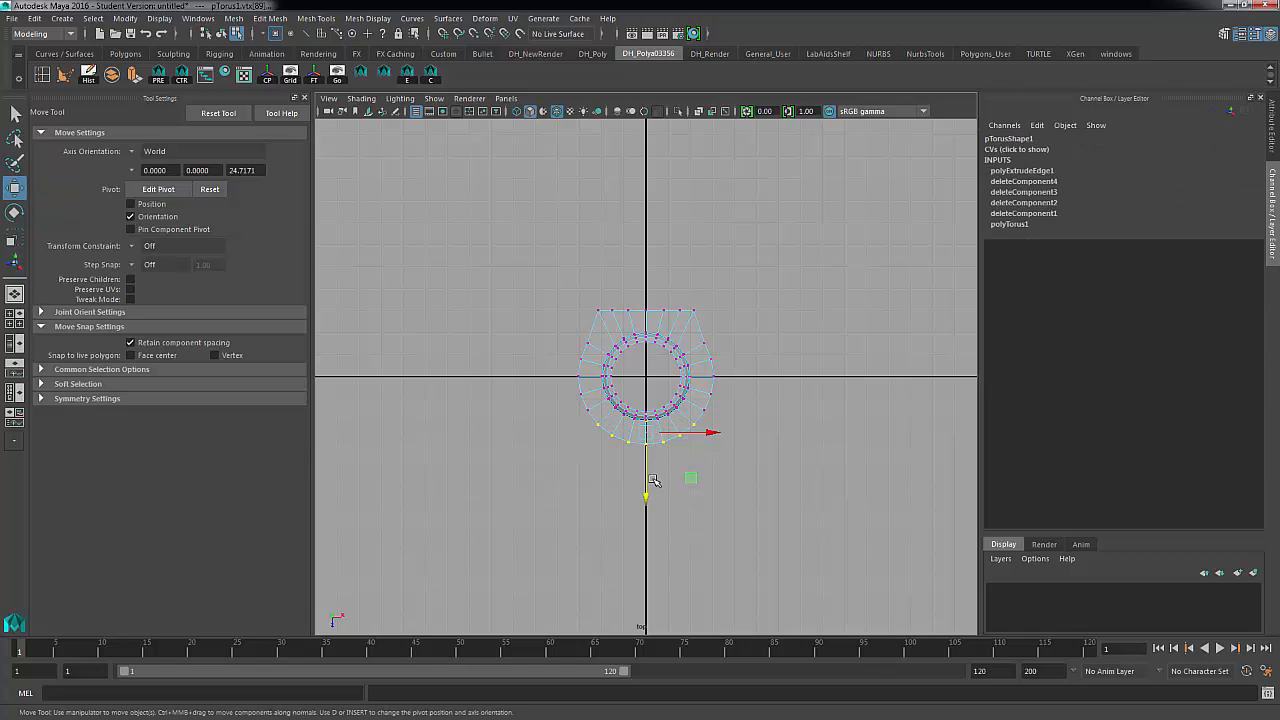
pyautogui.press('x')
pyautogui.moveTo(645, 495); pyautogui.dragTo(648, 465)
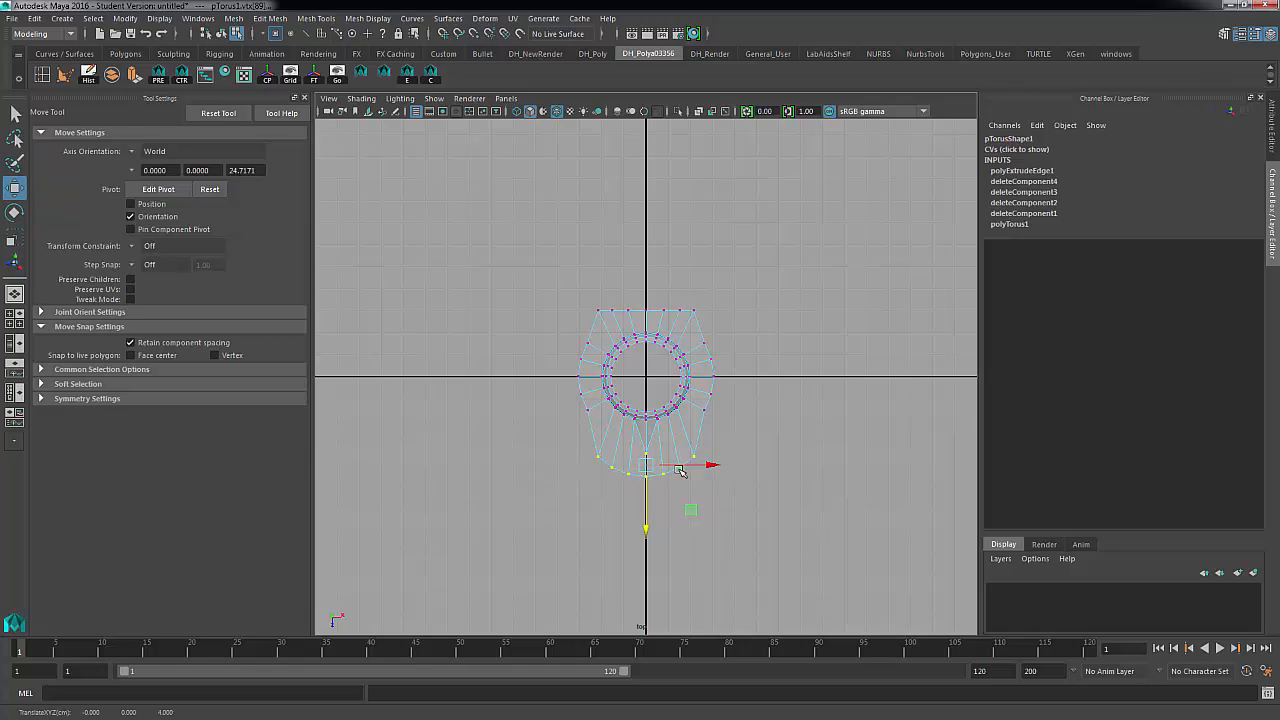
pyautogui.hotkey('ctrl', 'z')
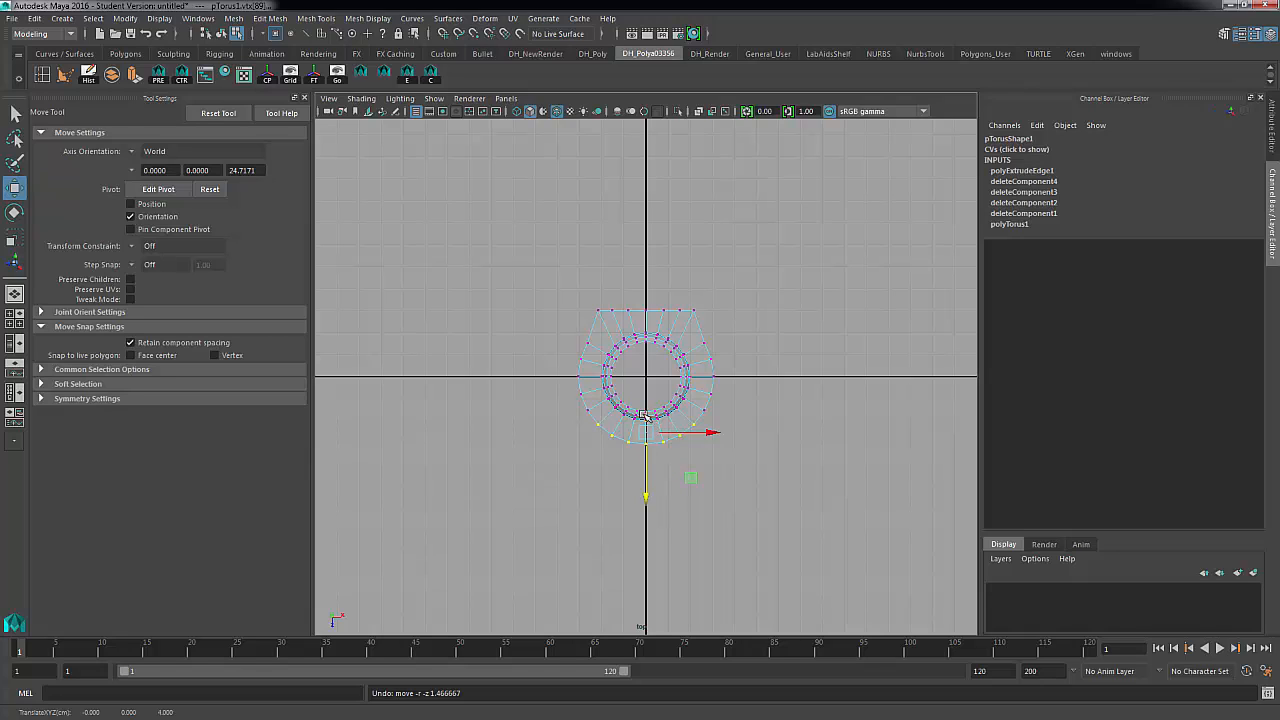
# Disable Retain component spacing and grid-snap the seven outer rim vertices on the positive Z side into a straight line at Z 3
pyautogui.moveTo(660, 424); pyautogui.dragTo(662, 426)
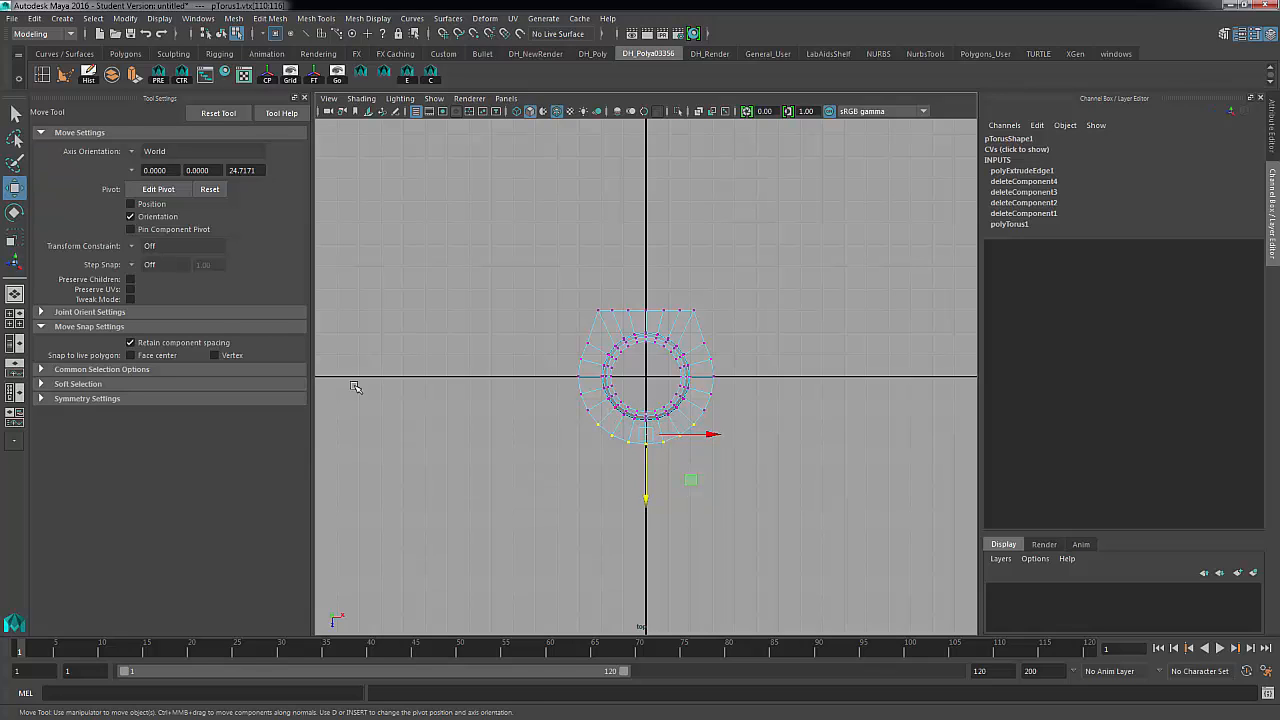
pyautogui.click(130, 343)
pyautogui.press('x')
pyautogui.moveTo(645, 501); pyautogui.dragTo(643, 444)
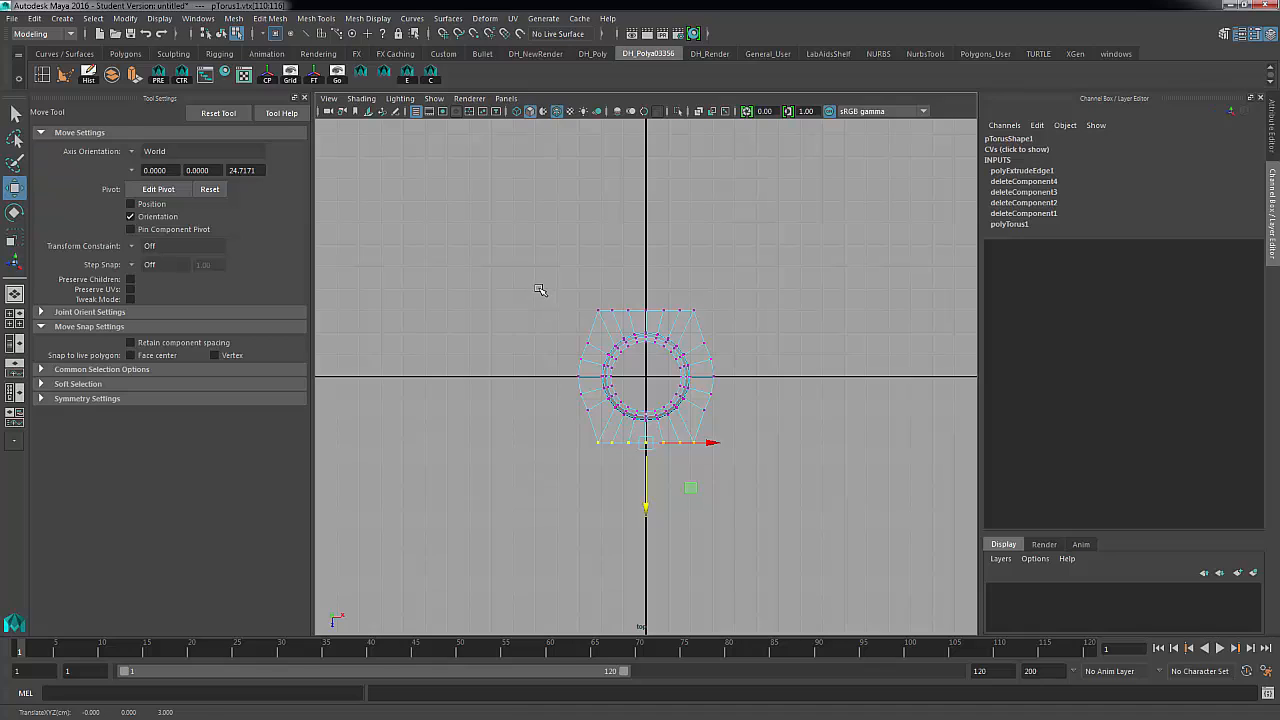
# Grid-snap the outer rim vertices on the negative X side to X -3 and those on the positive X side to X 3
pyautogui.moveTo(539, 288); pyautogui.dragTo(601, 462)
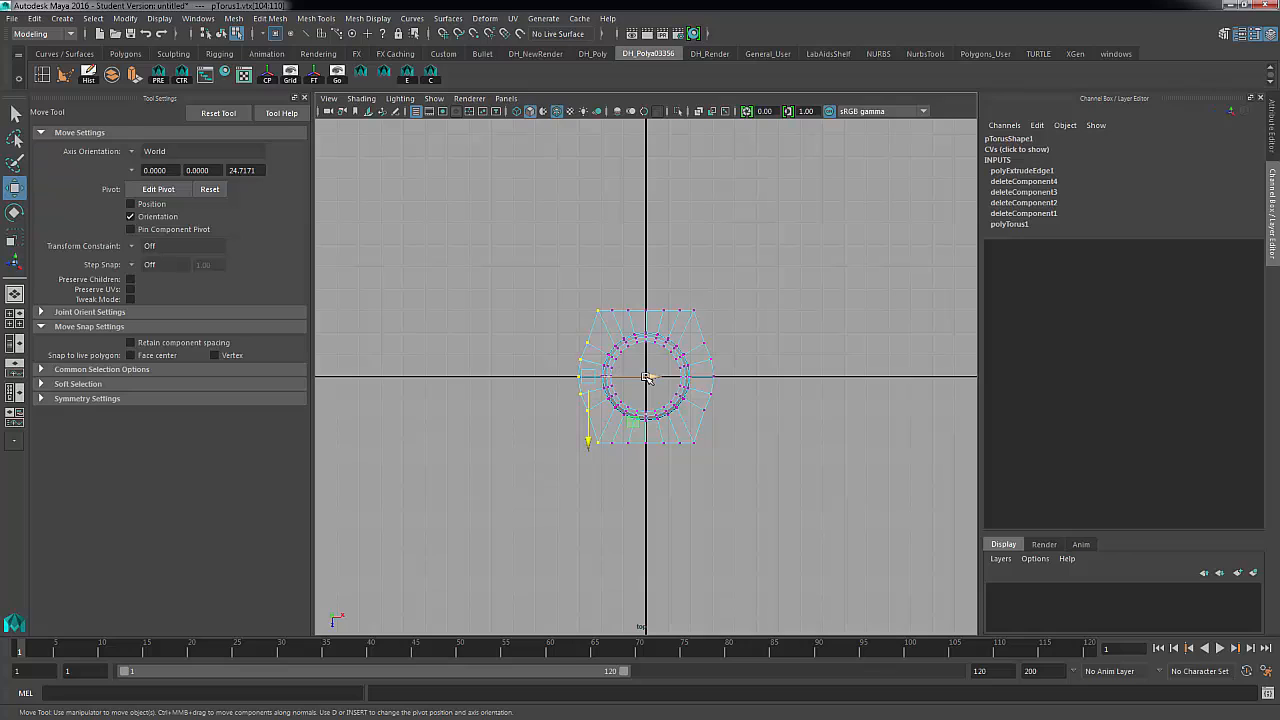
pyautogui.press('x')
pyautogui.moveTo(647, 378); pyautogui.dragTo(588, 379)
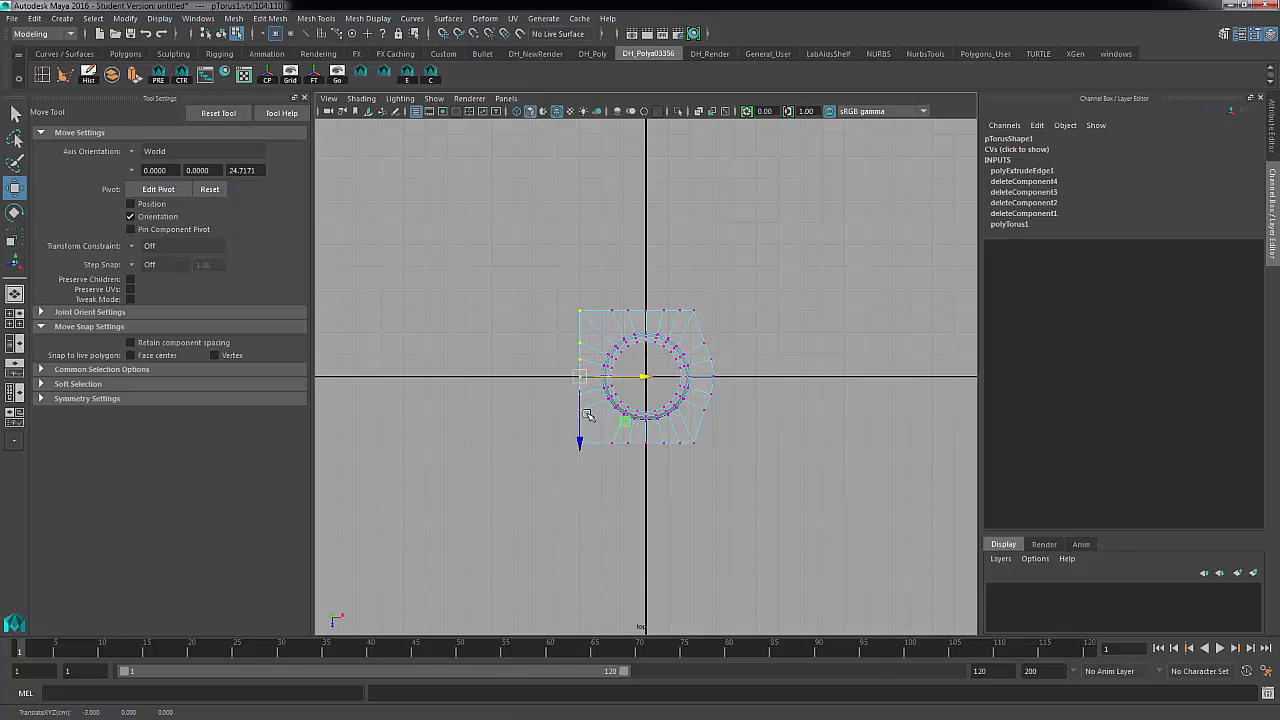
pyautogui.moveTo(691, 297); pyautogui.dragTo(734, 463)
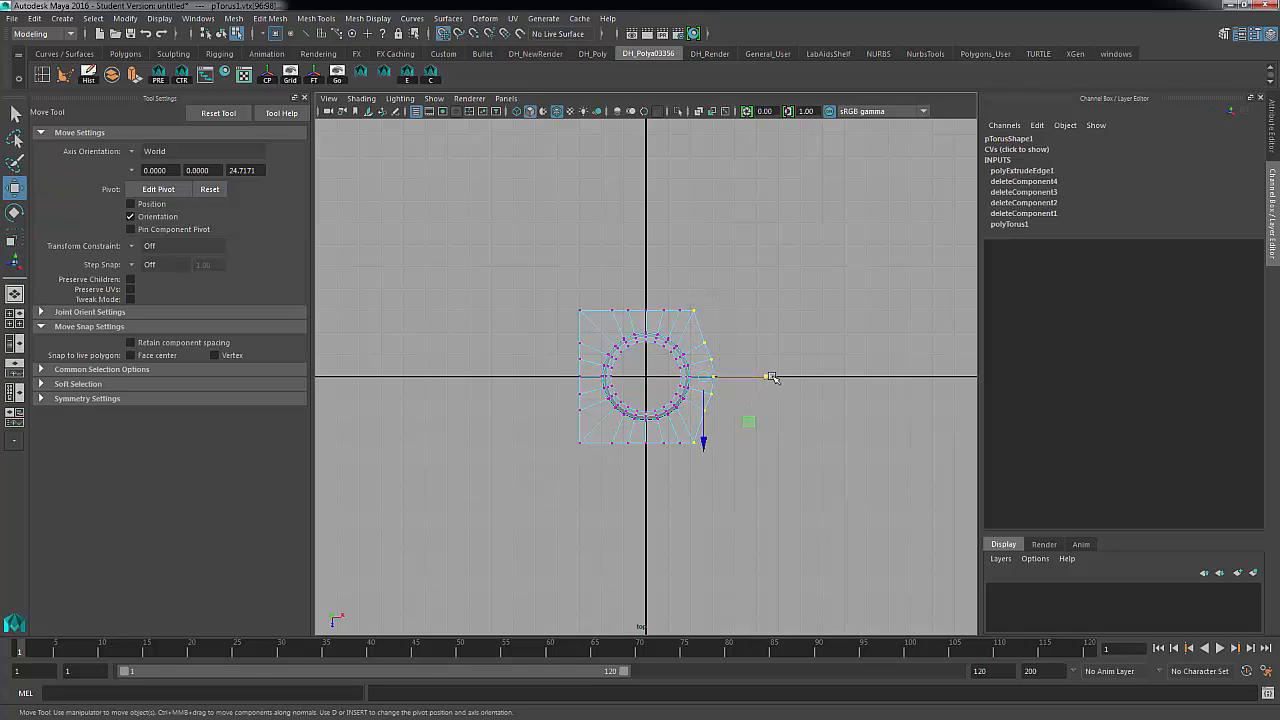
pyautogui.click(772, 377)
pyautogui.moveTo(772, 377); pyautogui.dragTo(720, 375)
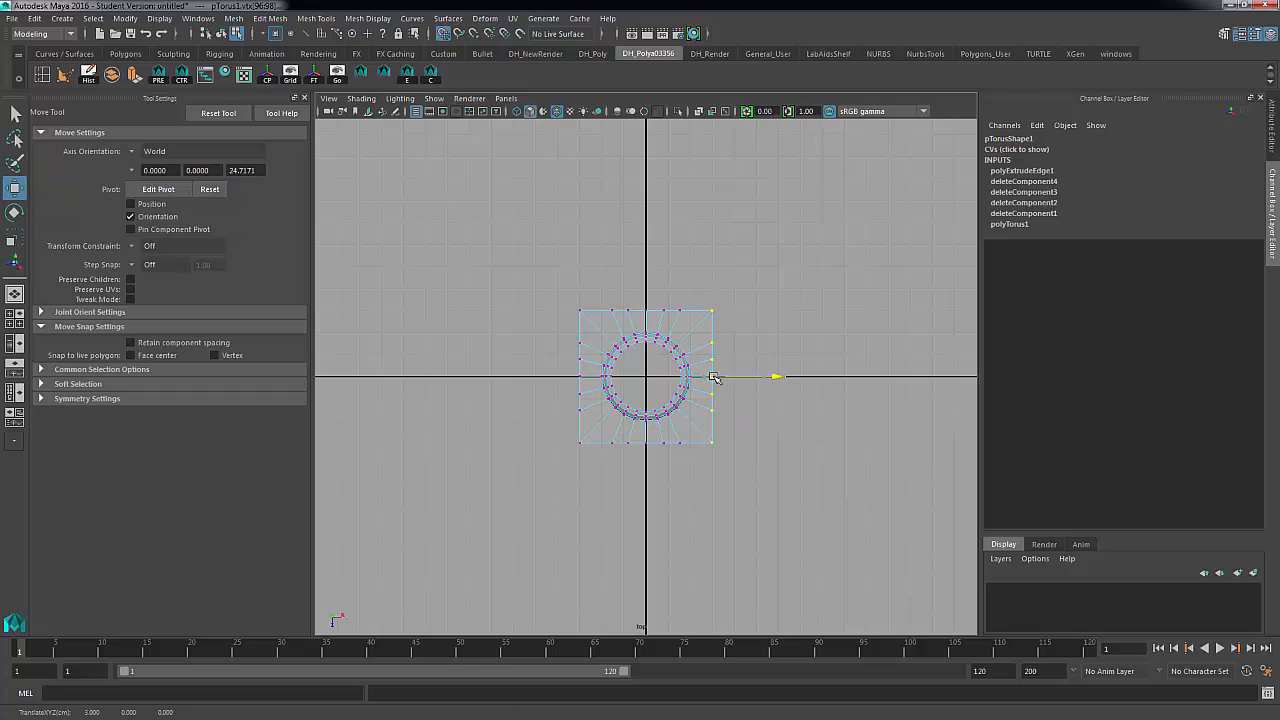
# Return to the perspective view, select the square outer border edge loop and apply Extrude to it
pyautogui.press('space')
pyautogui.moveTo(759, 441); pyautogui.dragTo(741, 386)
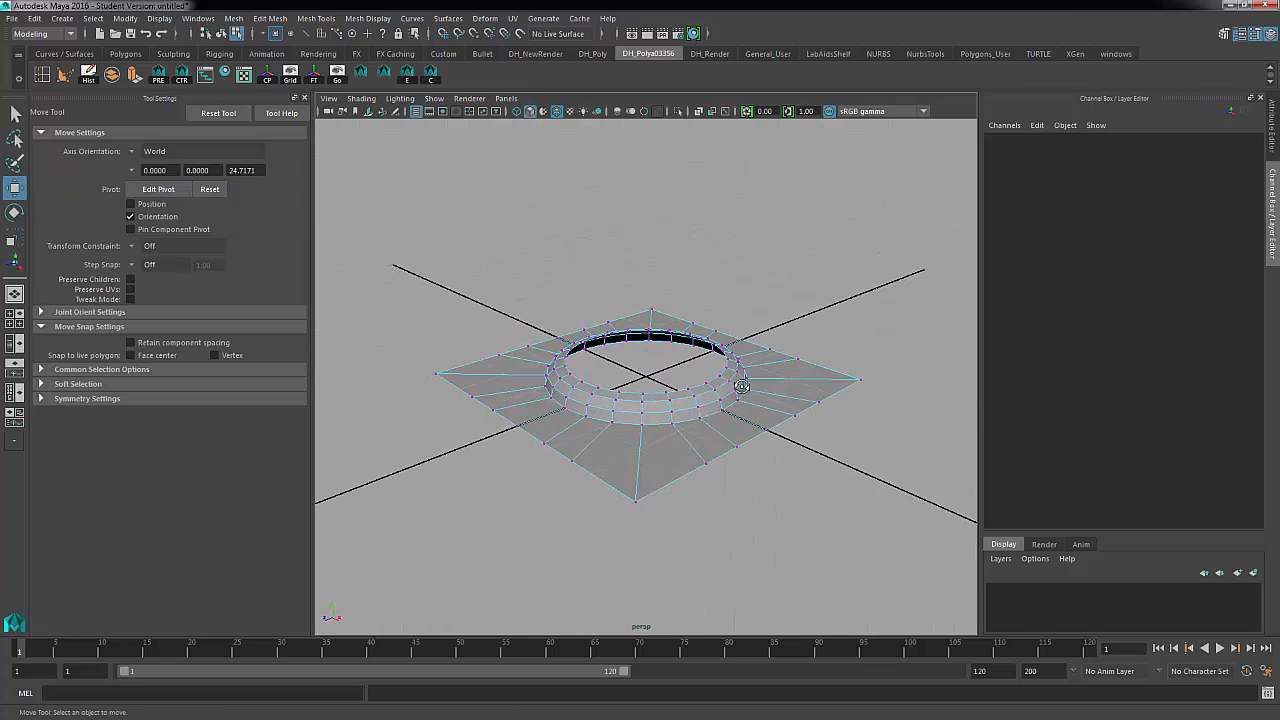
pyautogui.keyDown('alt'); pyautogui.moveTo(690, 438); pyautogui.dragTo(688, 440); pyautogui.keyUp('alt')
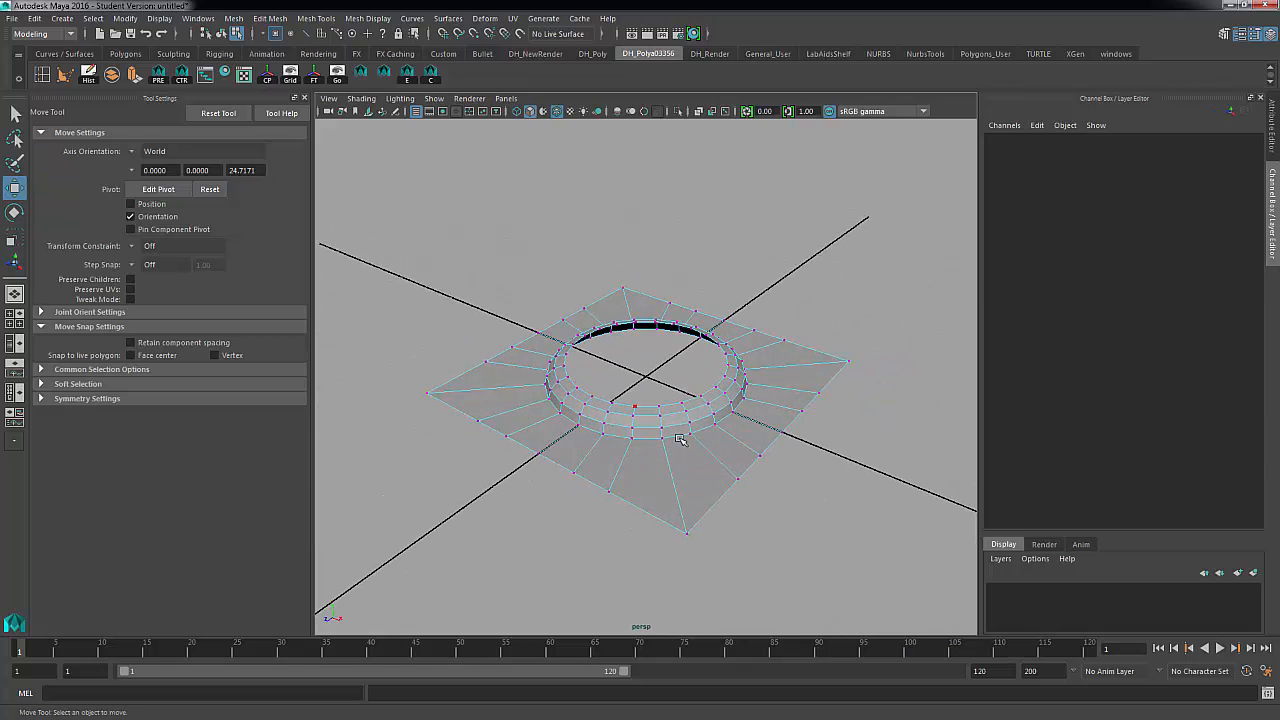
pyautogui.moveTo(684, 323); pyautogui.dragTo(750, 303, button='right')
pyautogui.click(762, 494)
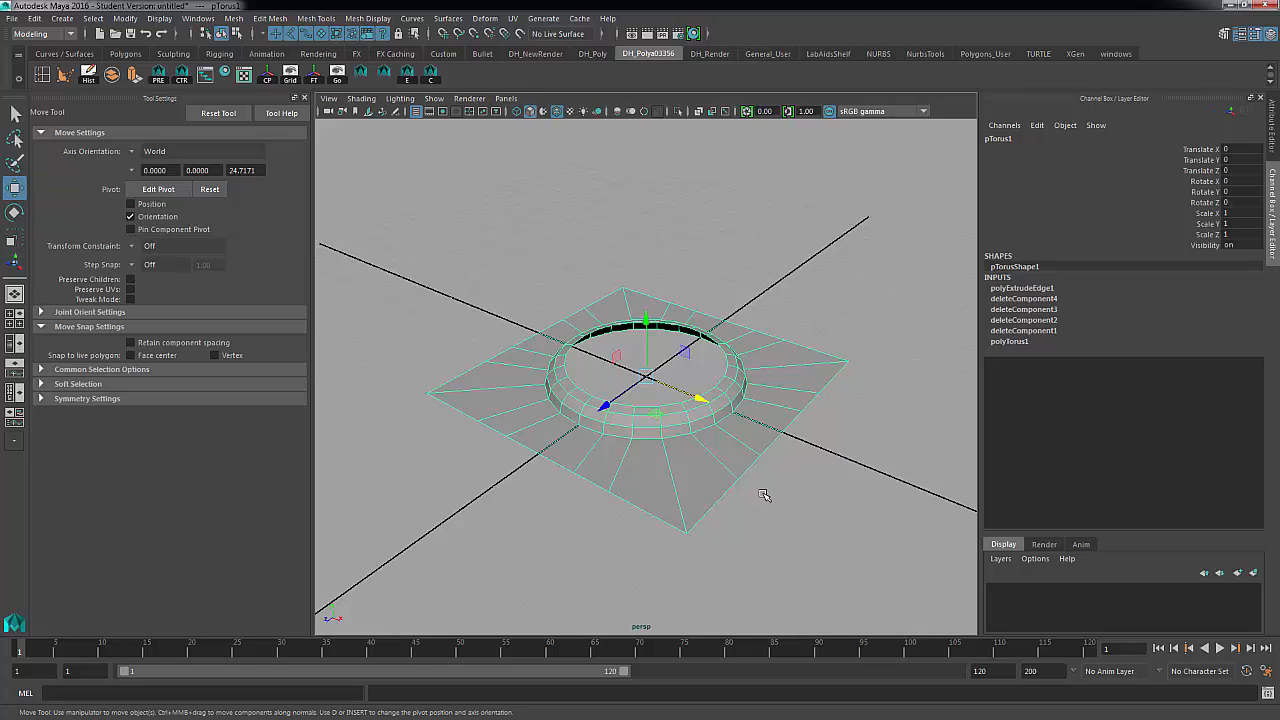
pyautogui.keyDown('alt'); pyautogui.moveTo(789, 483); pyautogui.dragTo(829, 451); pyautogui.keyUp('alt')
pyautogui.moveTo(726, 442); pyautogui.dragTo(726, 286, button='right')
pyautogui.doubleClick(731, 437)
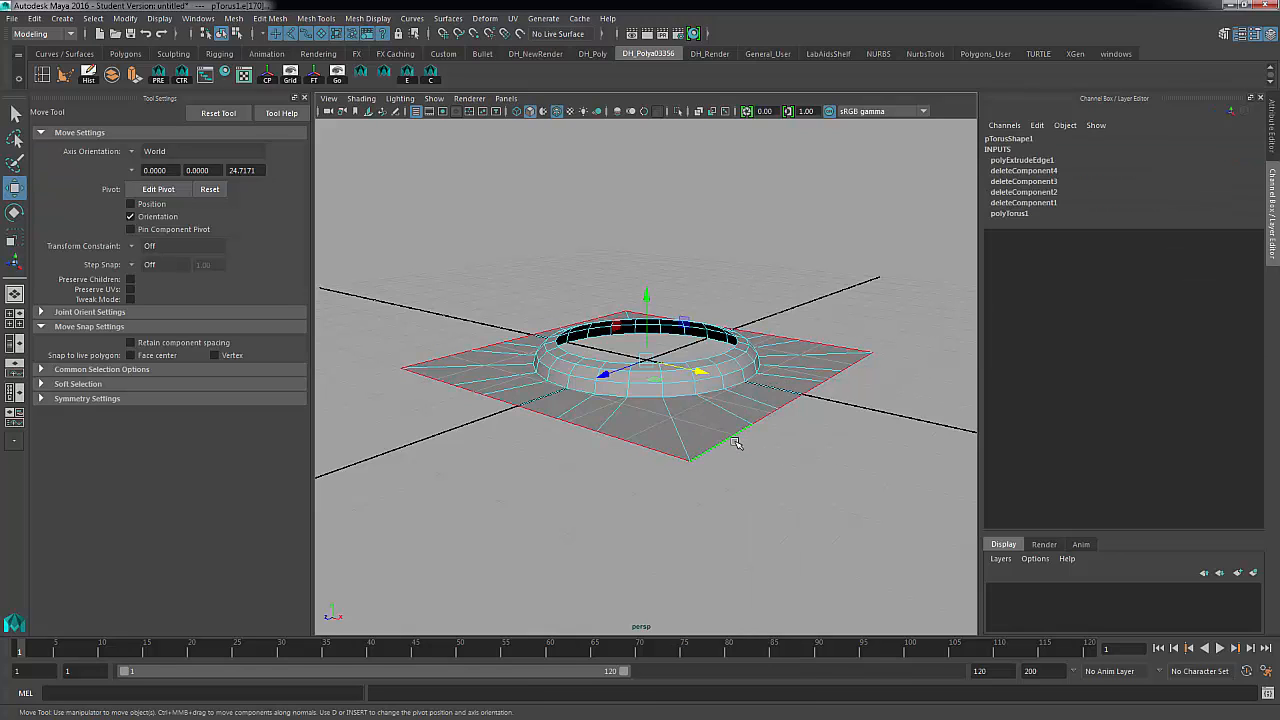
pyautogui.click(270, 18)
pyautogui.click(289, 132)
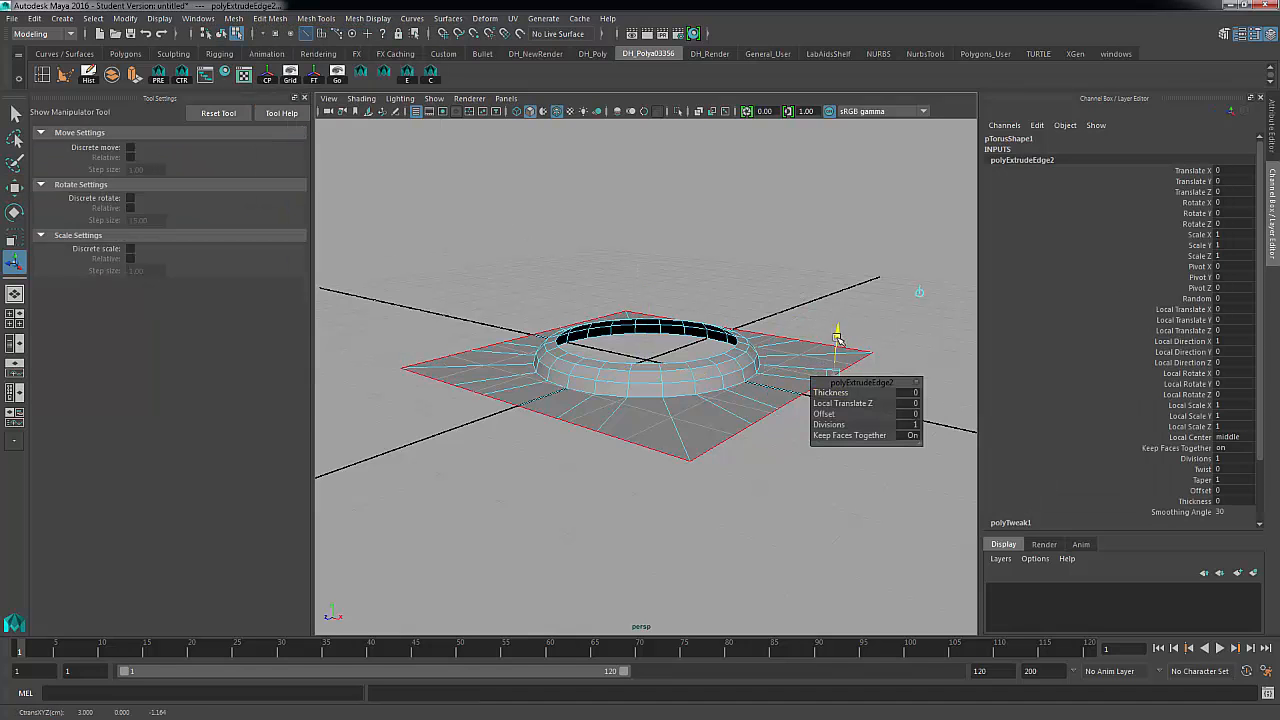
# Try to lower the extruded border edges with a Local Translate Z of -0.341, and undo the move
pyautogui.moveTo(841, 328); pyautogui.dragTo(838, 349)
pyautogui.moveTo(635, 317)
pyautogui.keyDown('alt'); pyautogui.mouseDown()
pyautogui.moveTo(631, 302)
pyautogui.moveTo(600, 297)
pyautogui.moveTo(543, 300)
pyautogui.moveTo(530, 316)
pyautogui.moveTo(580, 260)
pyautogui.moveTo(657, 289)
pyautogui.moveTo(615, 302)
pyautogui.mouseUp(); pyautogui.keyUp('alt')
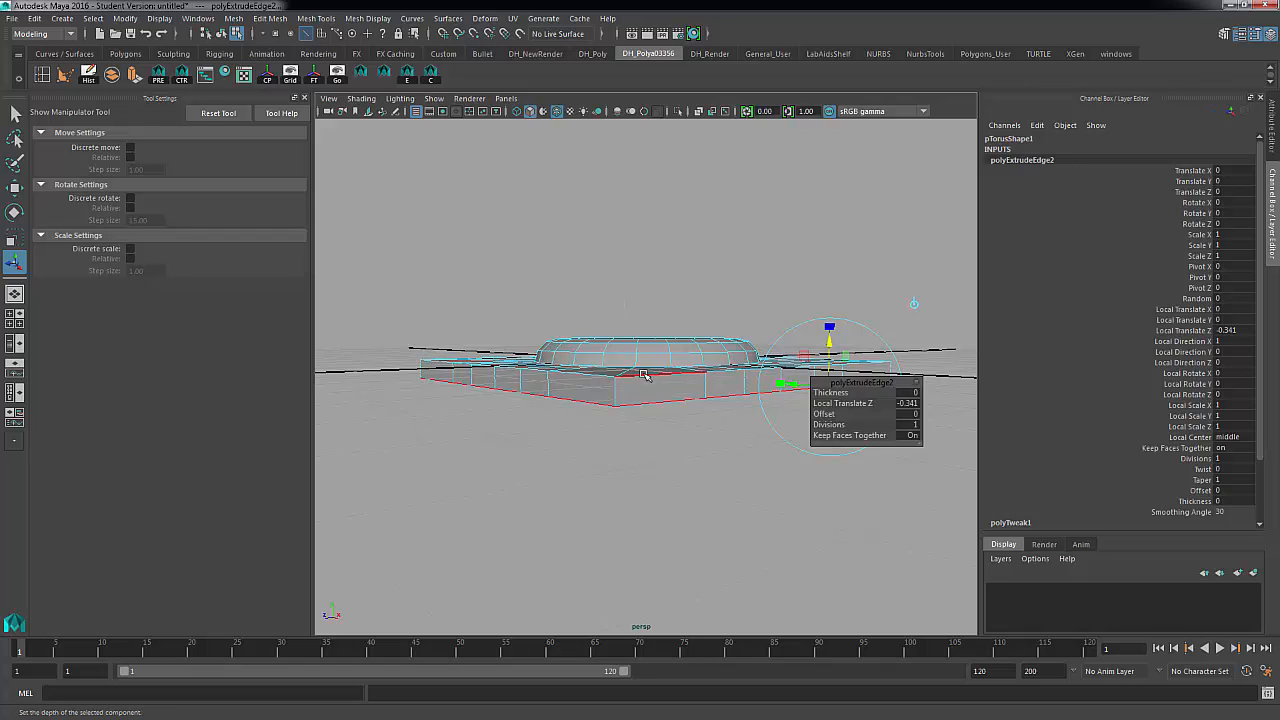
pyautogui.hotkey('ctrl', 'z')
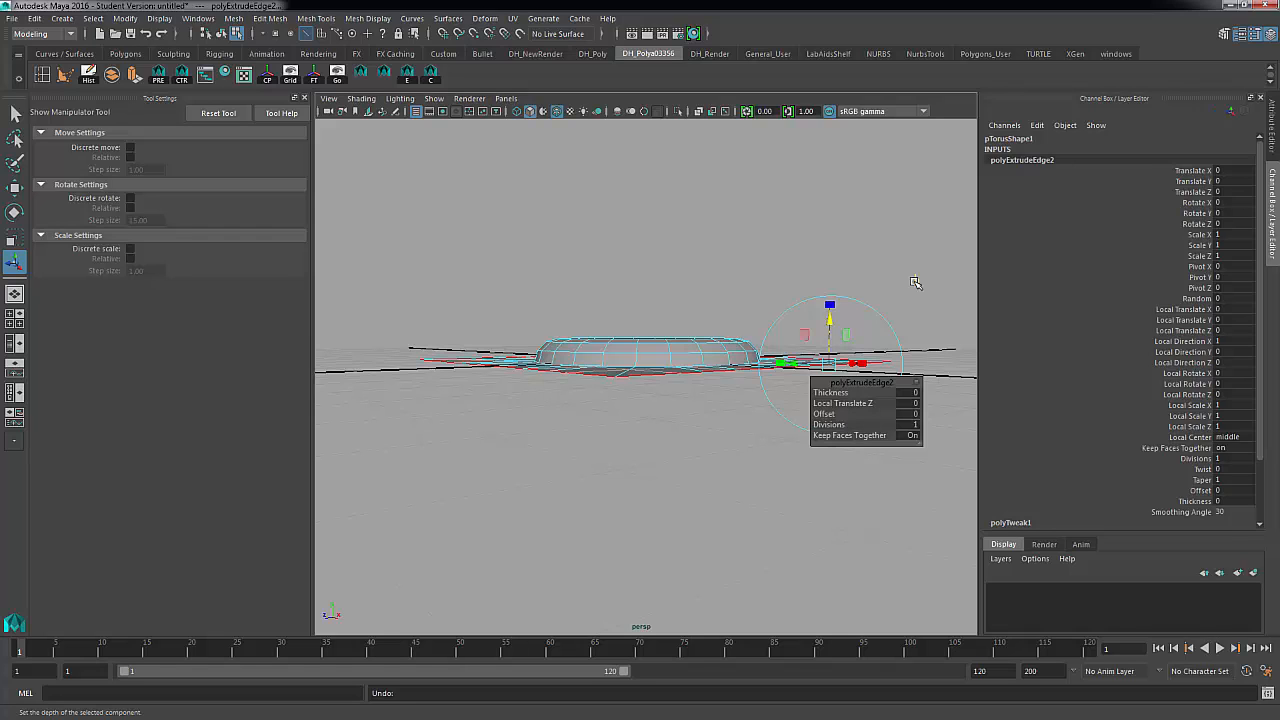
# Lower the extruded border in world space with Translate Y -0.346, and extrude it again, scaling the new edges uniformly outward into a ledge
pyautogui.click(826, 296)
pyautogui.keyDown('alt'); pyautogui.moveTo(763, 306); pyautogui.dragTo(767, 320); pyautogui.keyUp('alt')
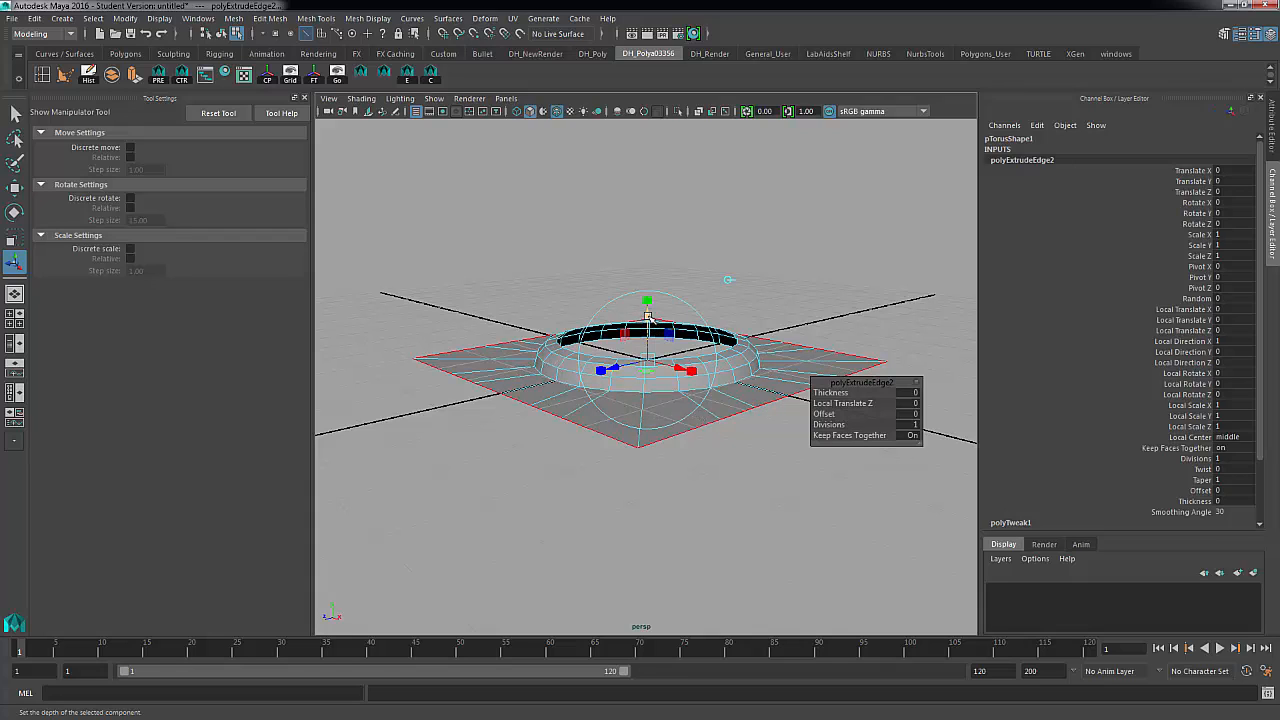
pyautogui.moveTo(647, 316); pyautogui.dragTo(648, 335)
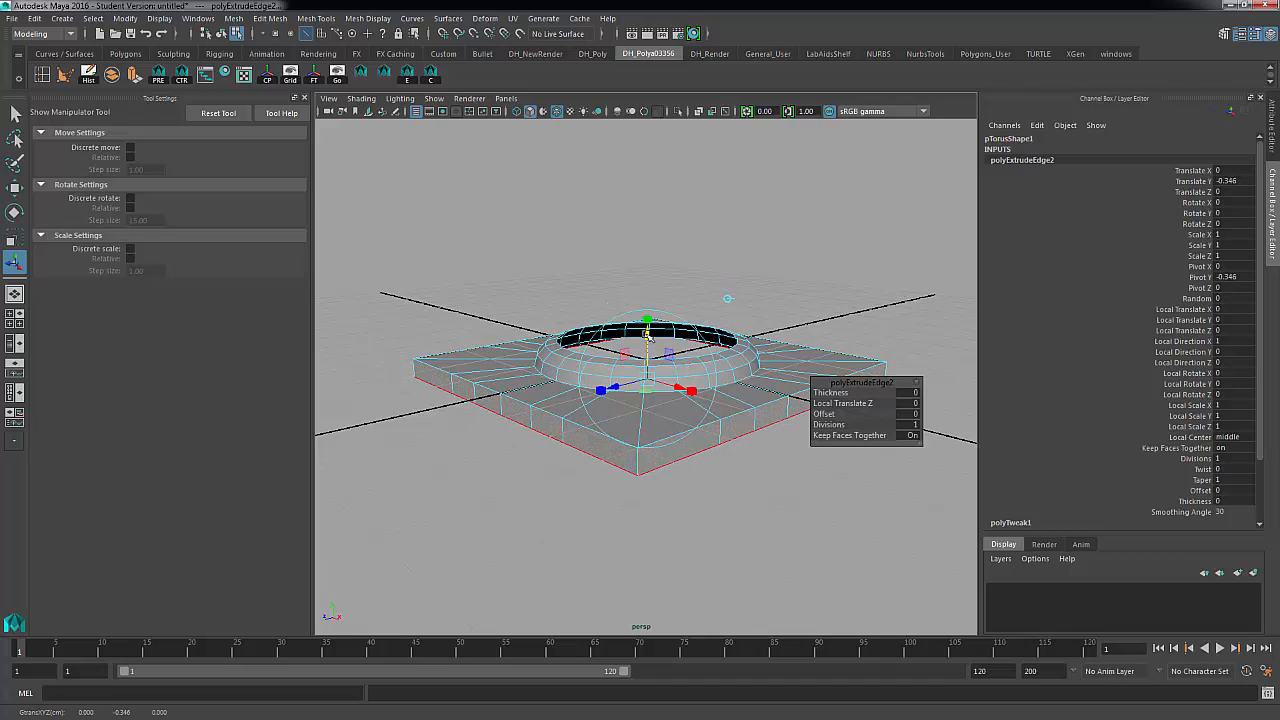
pyautogui.hotkey('ctrl', 'e')
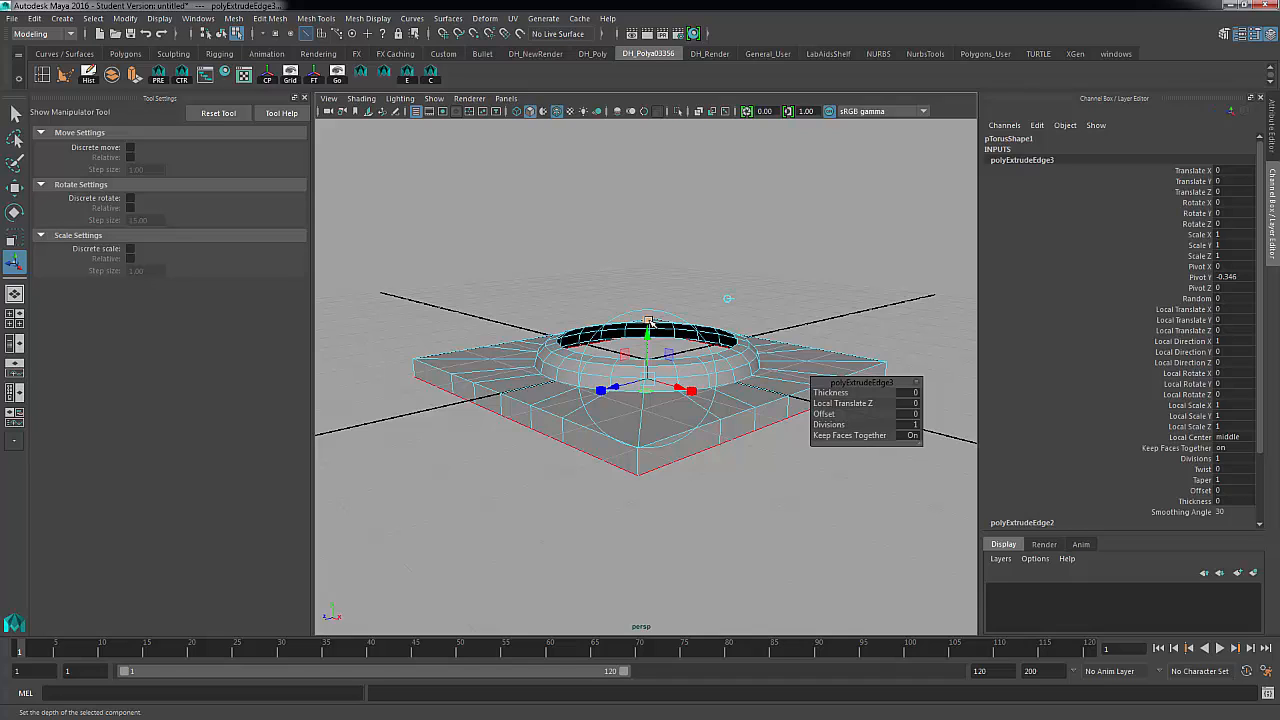
pyautogui.moveTo(648, 322); pyautogui.dragTo(655, 378)
# Extrude the ledge's outer edges once more and lower them in world space with Translate Y -0.414, ending with nothing selected
pyautogui.press('g')
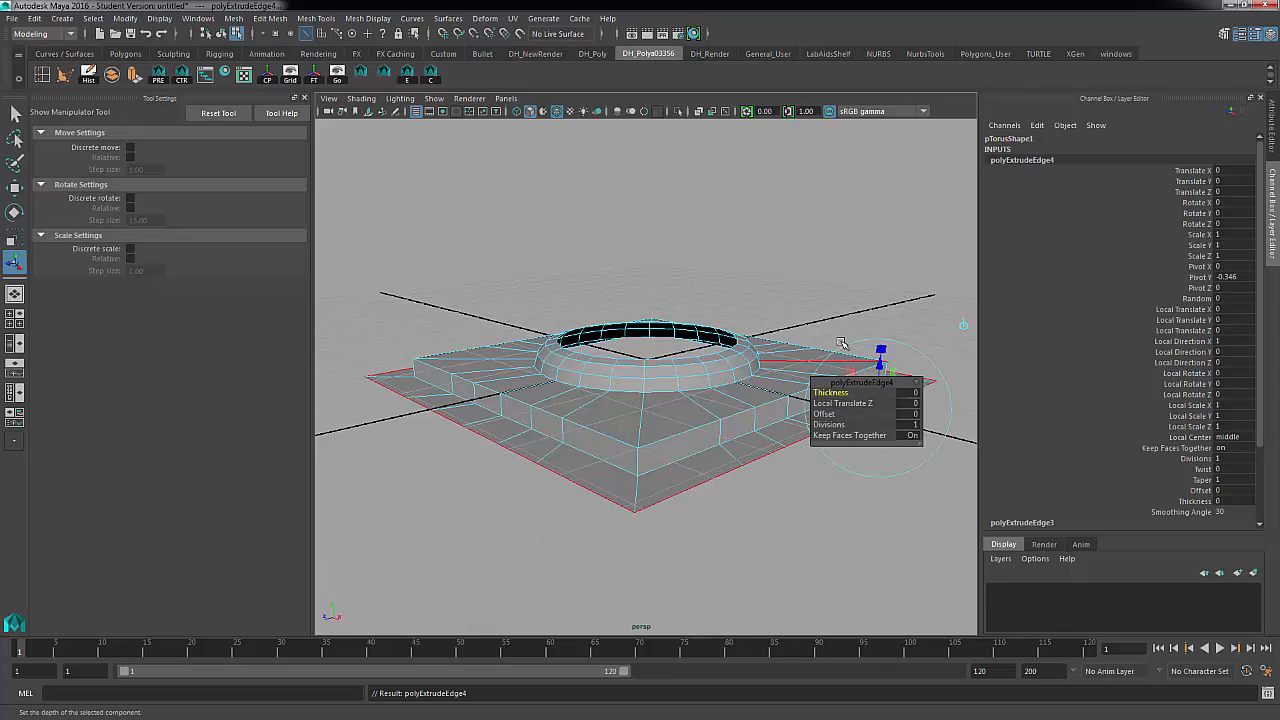
pyautogui.click(963, 327)
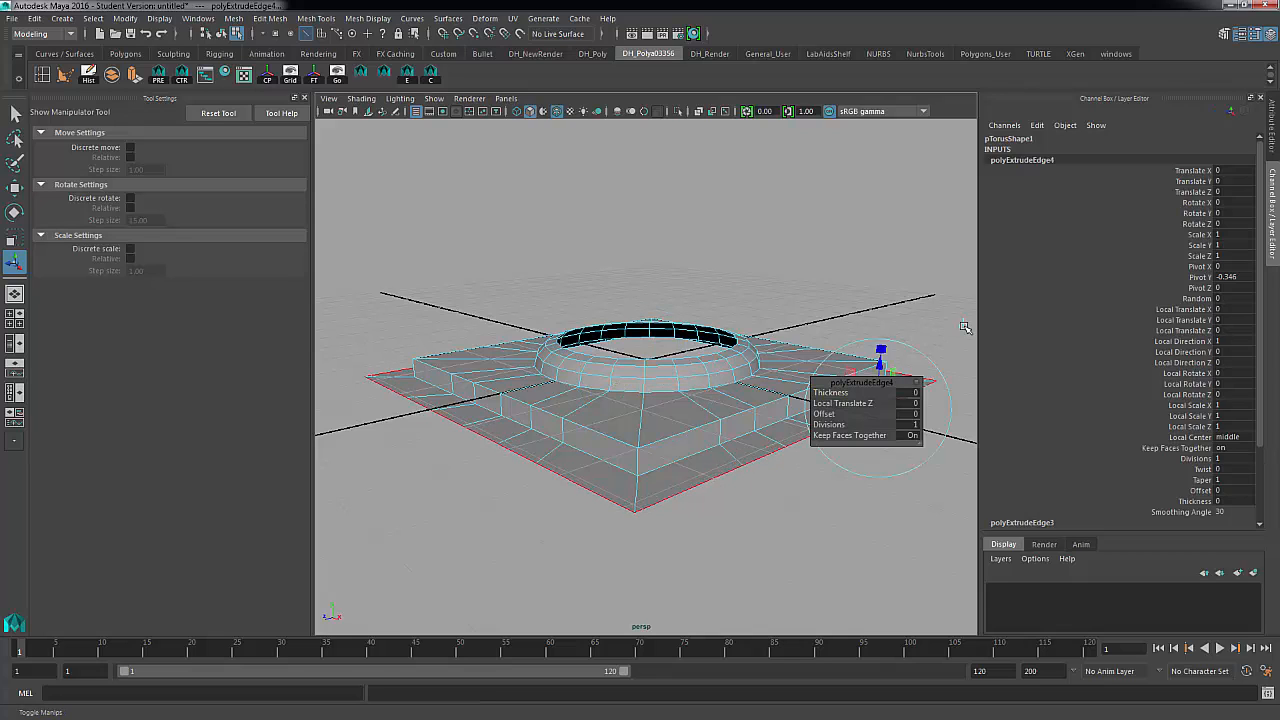
pyautogui.moveTo(646, 340); pyautogui.dragTo(645, 362)
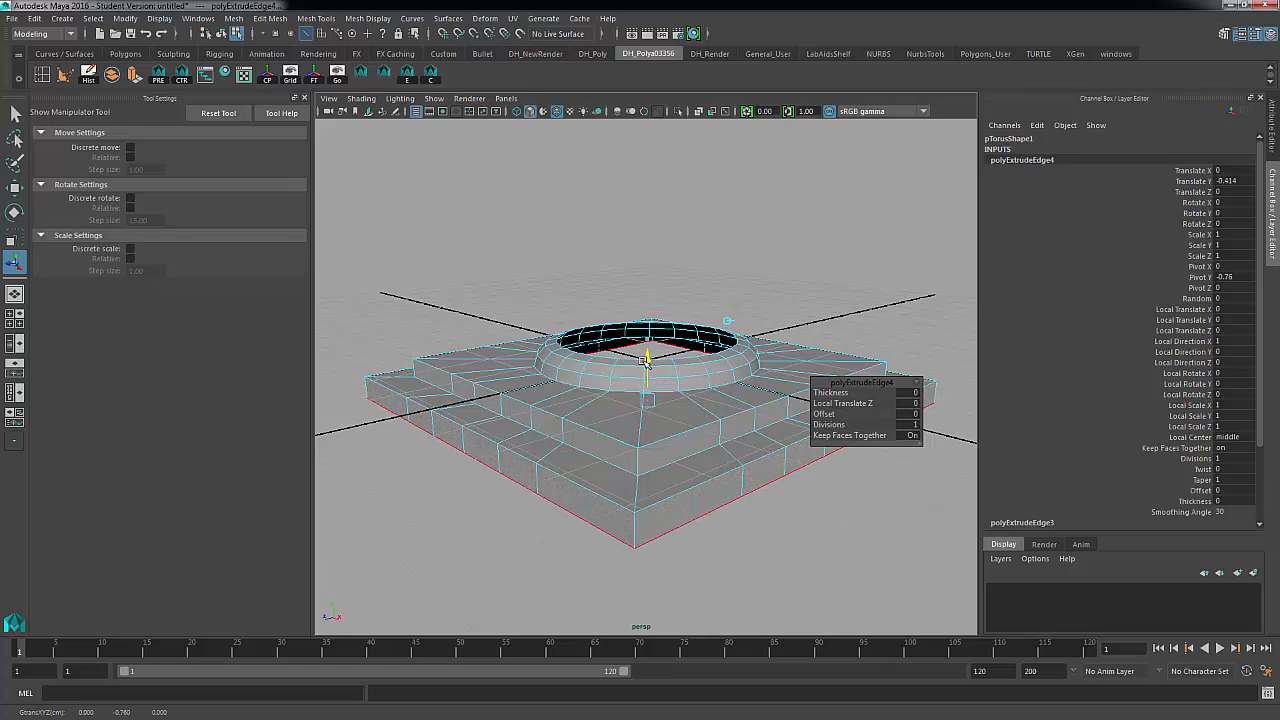
pyautogui.click(771, 270)
pyautogui.moveTo(771, 270)
pyautogui.keyDown('alt'); pyautogui.mouseDown()
pyautogui.moveTo(818, 317)
pyautogui.moveTo(811, 283)
pyautogui.moveTo(766, 264)
pyautogui.moveTo(691, 263)
pyautogui.moveTo(682, 292)
pyautogui.moveTo(763, 294)
pyautogui.mouseUp(); pyautogui.keyUp('alt')
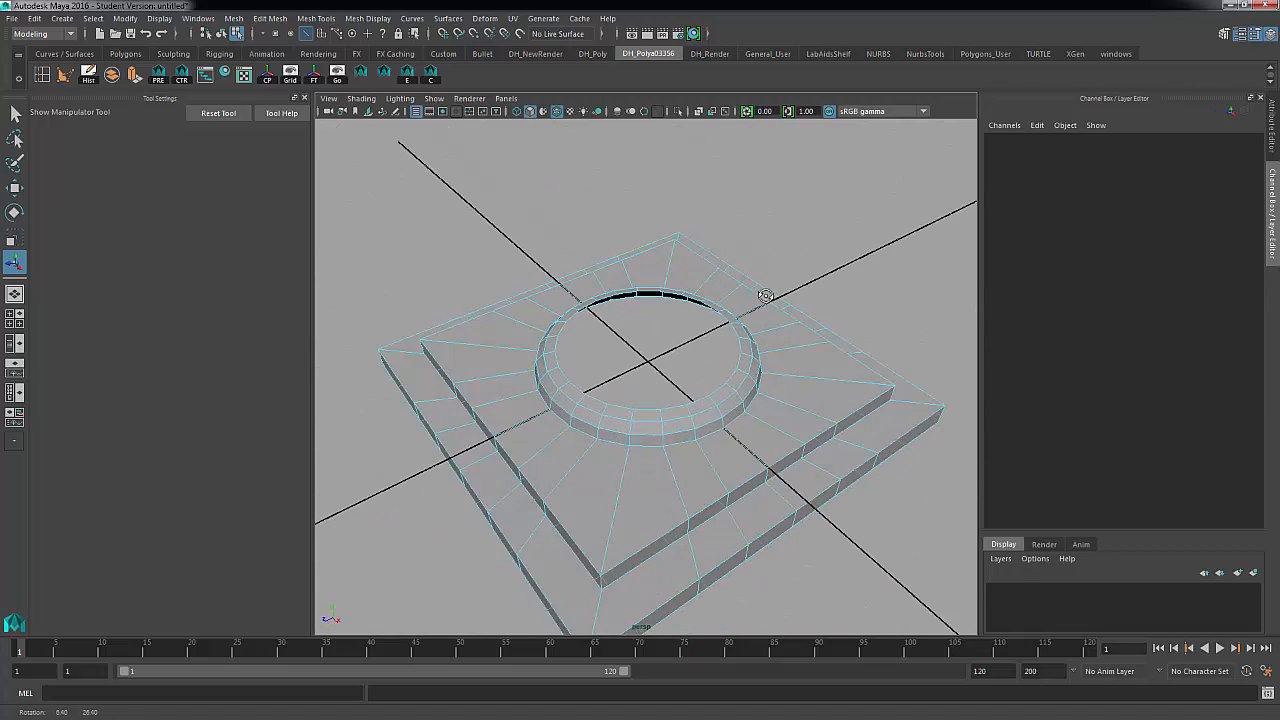
pyautogui.keyDown('alt'); pyautogui.moveTo(740, 358); pyautogui.dragTo(736, 304, button='middle'); pyautogui.keyUp('alt')
pyautogui.keyDown('alt'); pyautogui.moveTo(736, 304); pyautogui.dragTo(695, 339); pyautogui.keyUp('alt')
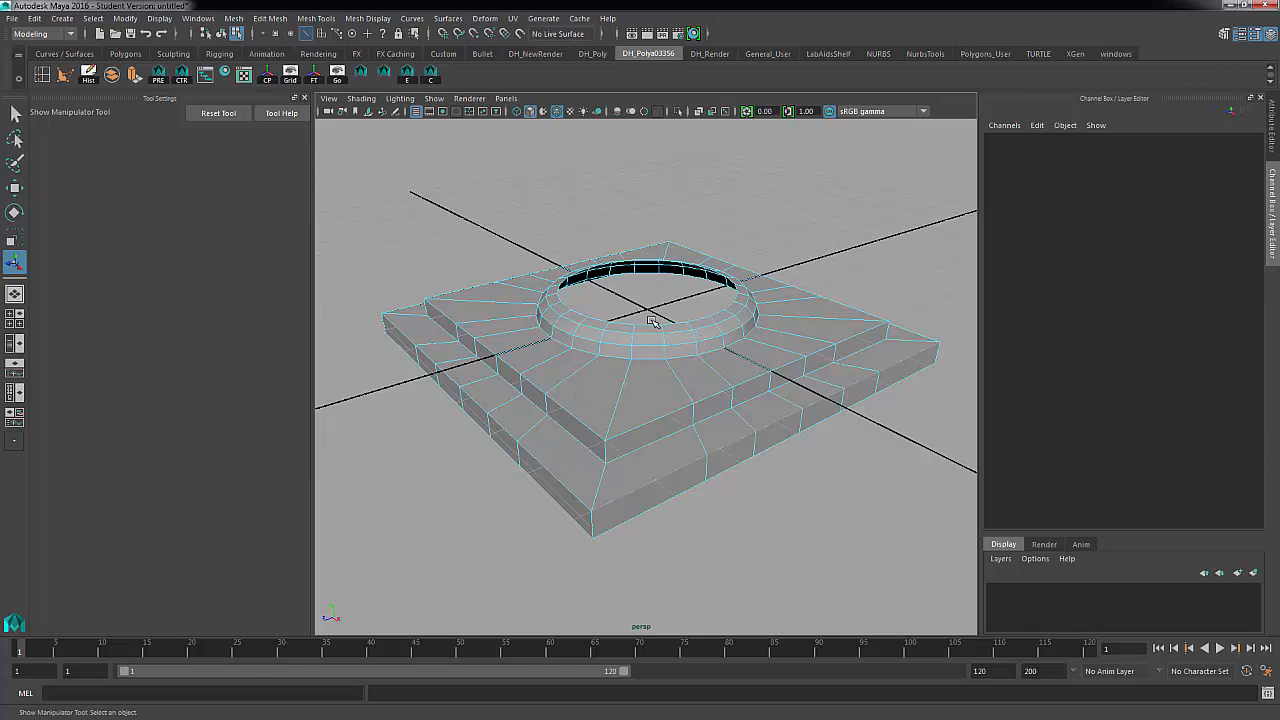
# Select the upper step's top and bottom edge loops, the ledge's top edge loop, and the vertical edges at the nearest corner
pyautogui.moveTo(659, 322); pyautogui.dragTo(658, 288, button='right')
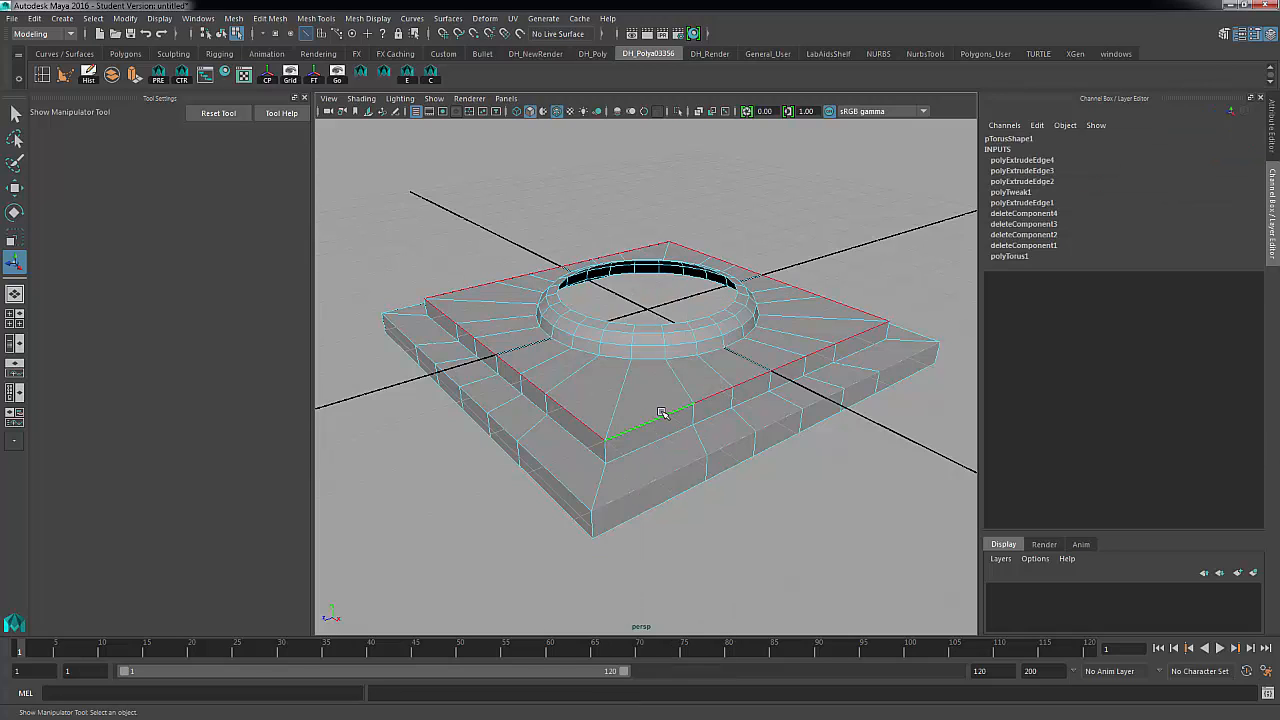
pyautogui.click(662, 414)
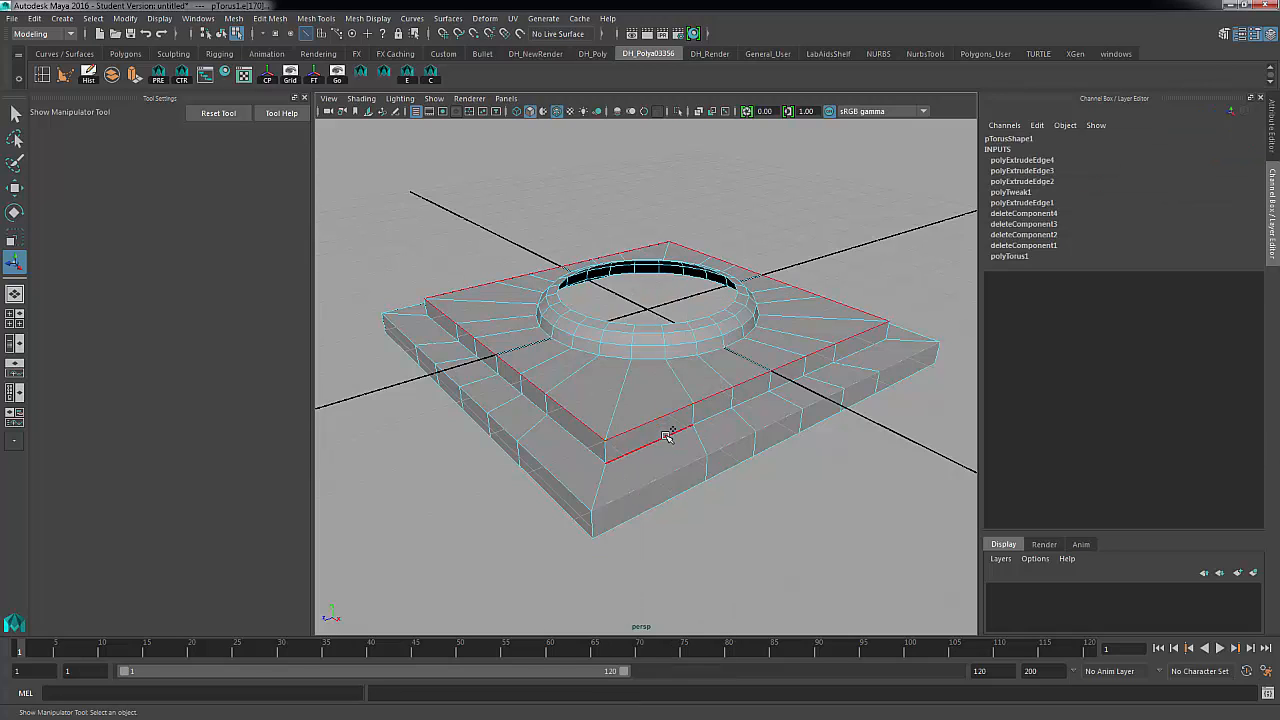
pyautogui.keyDown('shift'); pyautogui.doubleClick(667, 436); pyautogui.keyUp('shift')
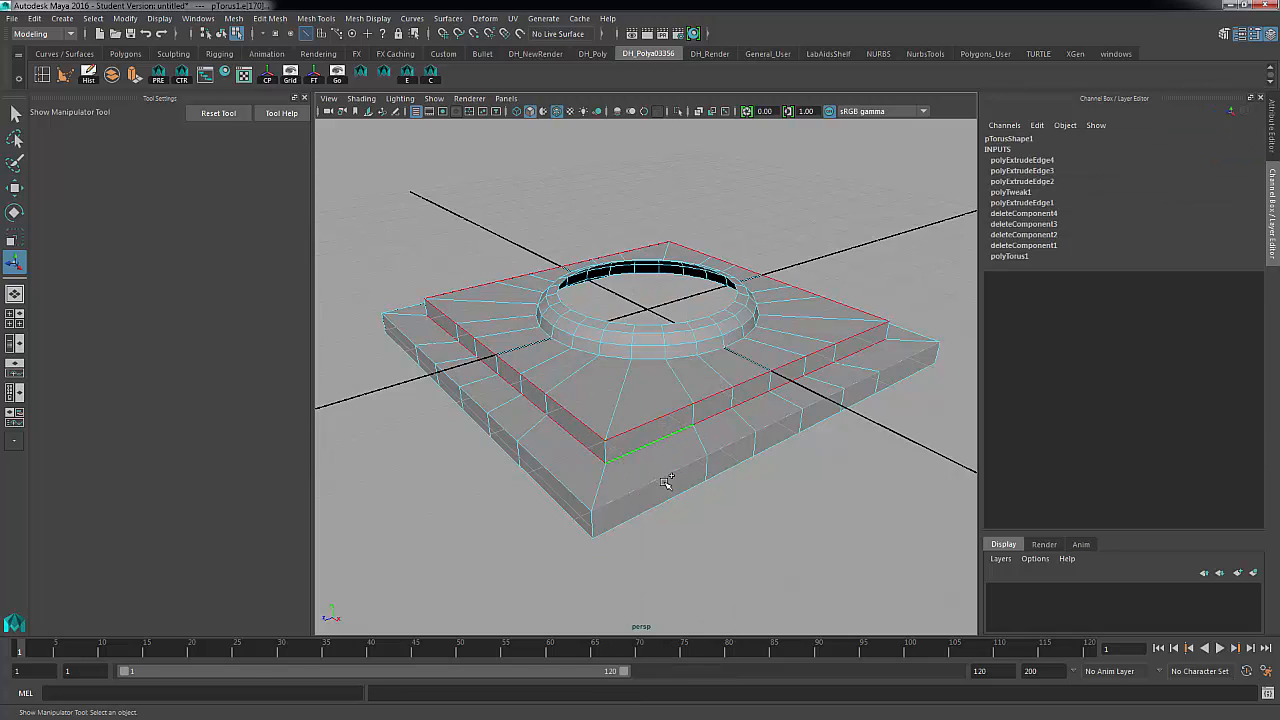
pyautogui.keyDown('shift'); pyautogui.click(604, 450); pyautogui.keyUp('shift')
pyautogui.keyDown('shift'); pyautogui.click(592, 525); pyautogui.keyUp('shift')
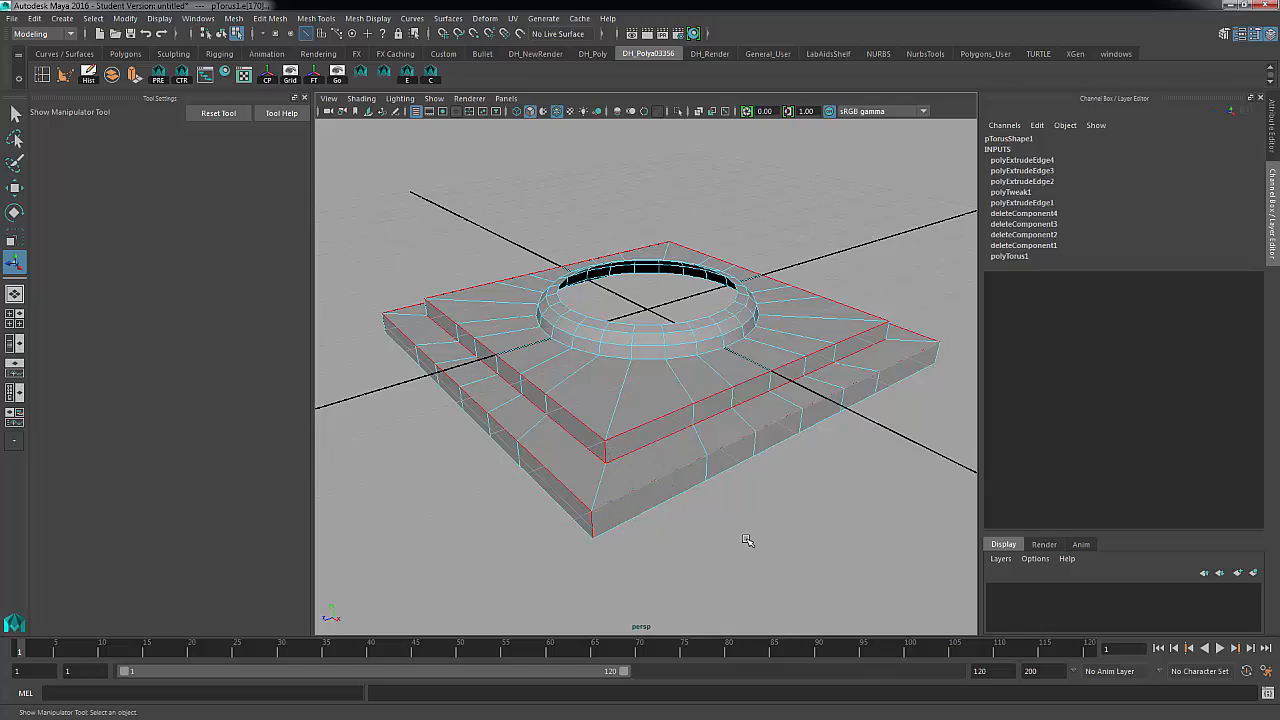
# Add the vertical corner edges of both steps at the remaining corners to the edge selection
pyautogui.keyDown('alt'); pyautogui.moveTo(746, 540); pyautogui.dragTo(620, 523); pyautogui.keyUp('alt')
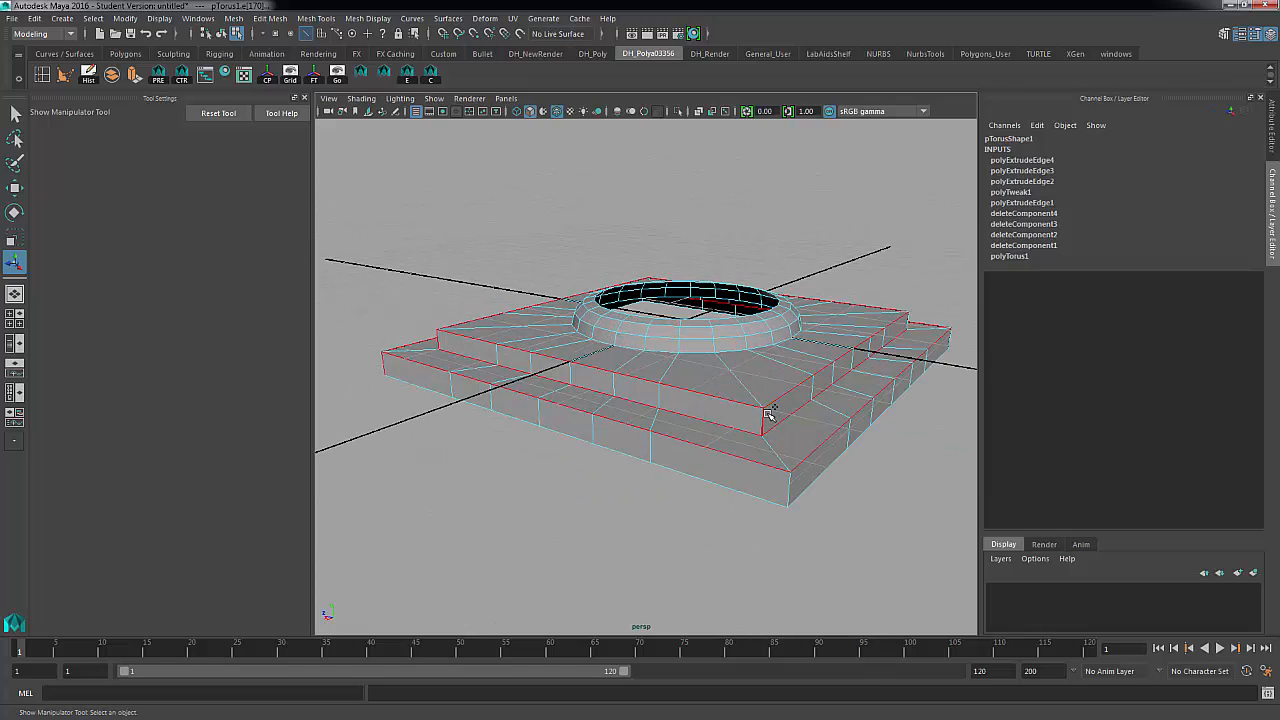
pyautogui.keyDown('shift'); pyautogui.click(787, 486); pyautogui.keyUp('shift')
pyautogui.keyDown('alt'); pyautogui.moveTo(823, 517); pyautogui.dragTo(662, 517); pyautogui.keyUp('alt')
pyautogui.keyDown('shift'); pyautogui.click(671, 443); pyautogui.keyUp('shift')
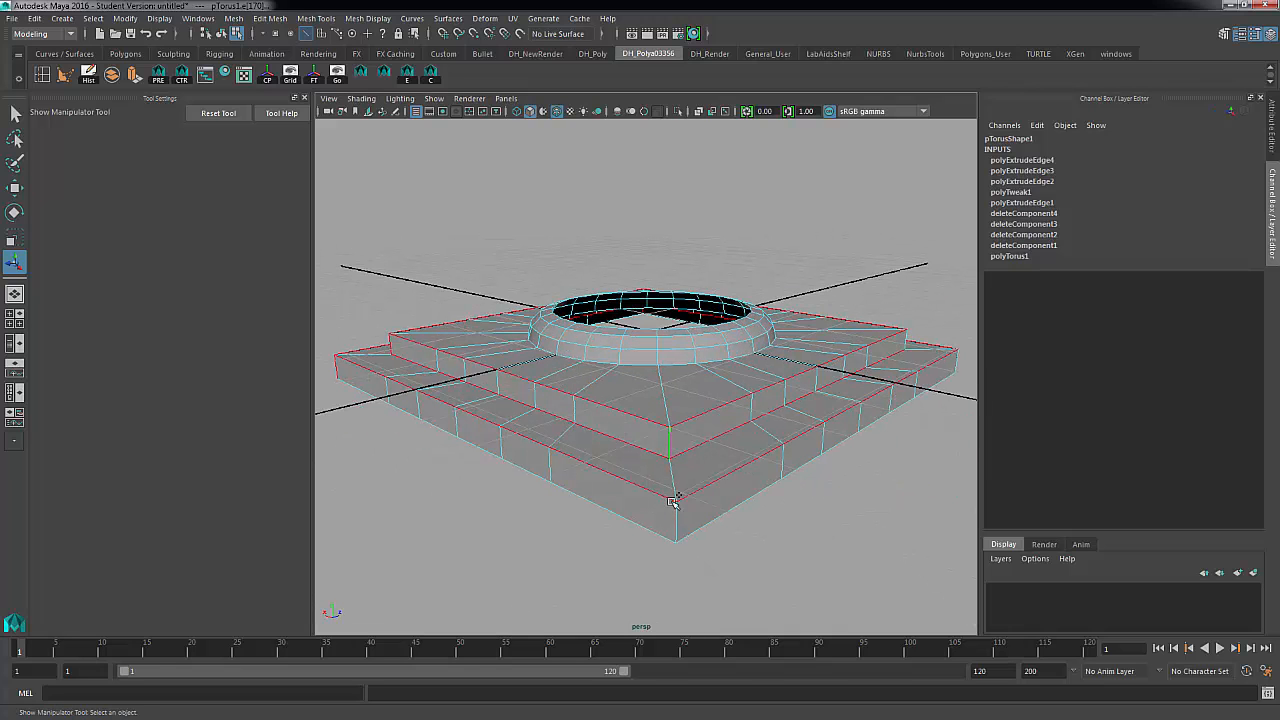
pyautogui.keyDown('shift'); pyautogui.click(676, 512); pyautogui.keyUp('shift')
pyautogui.keyDown('alt'); pyautogui.moveTo(800, 531); pyautogui.dragTo(645, 518); pyautogui.keyUp('alt')
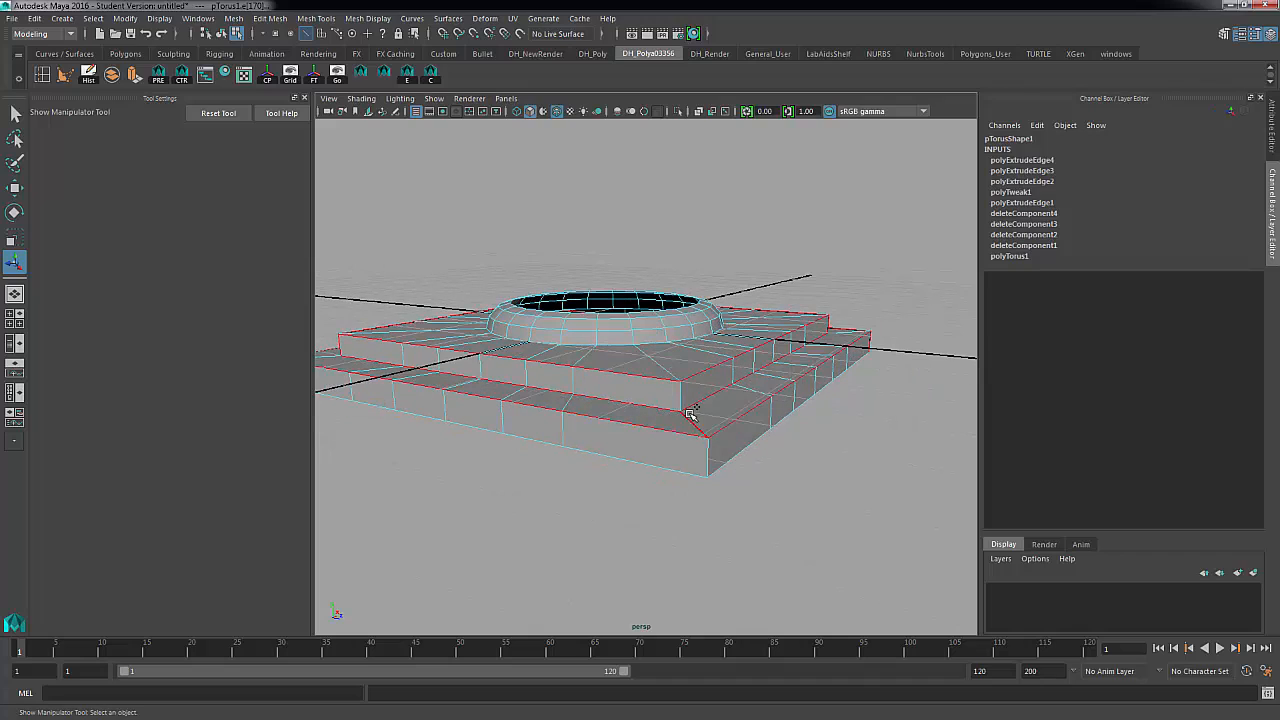
pyautogui.keyDown('shift'); pyautogui.click(683, 397); pyautogui.keyUp('shift')
pyautogui.keyDown('shift'); pyautogui.click(709, 457); pyautogui.keyUp('shift')
# Bevel the selected step and corner edges with 2 segments and a fraction of 0.1
pyautogui.click(234, 18)
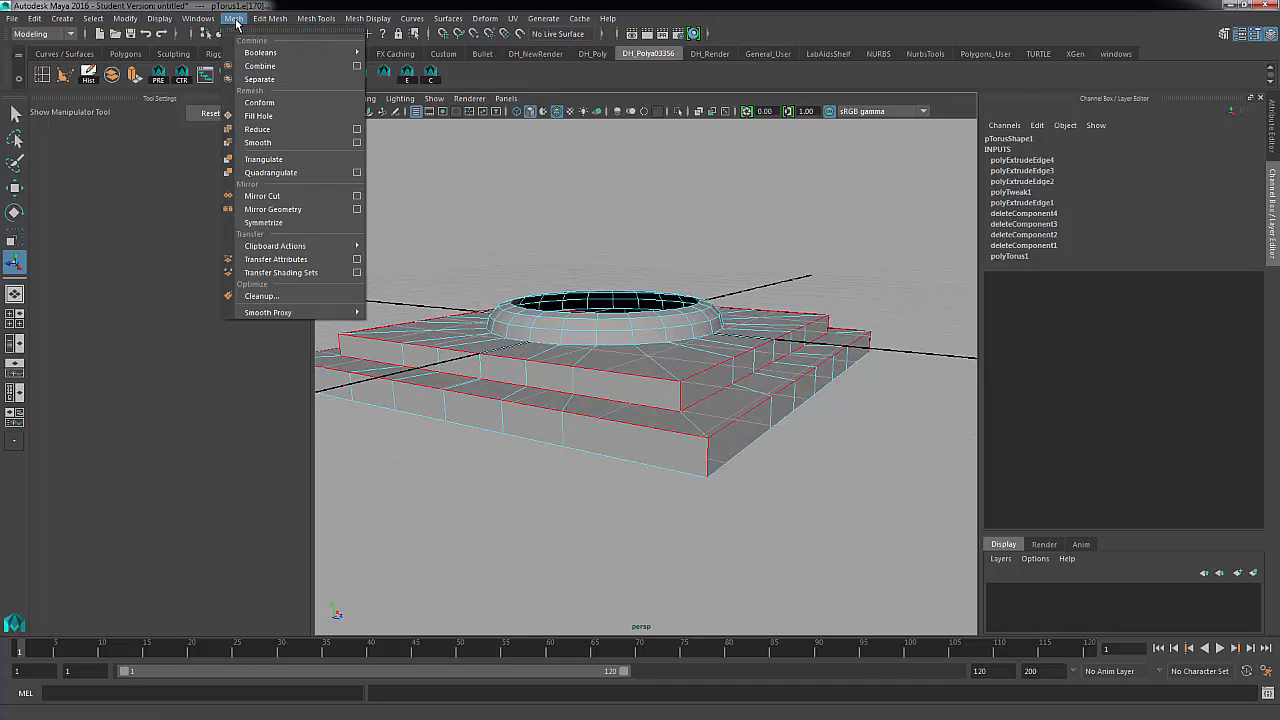
pyautogui.click(267, 18)
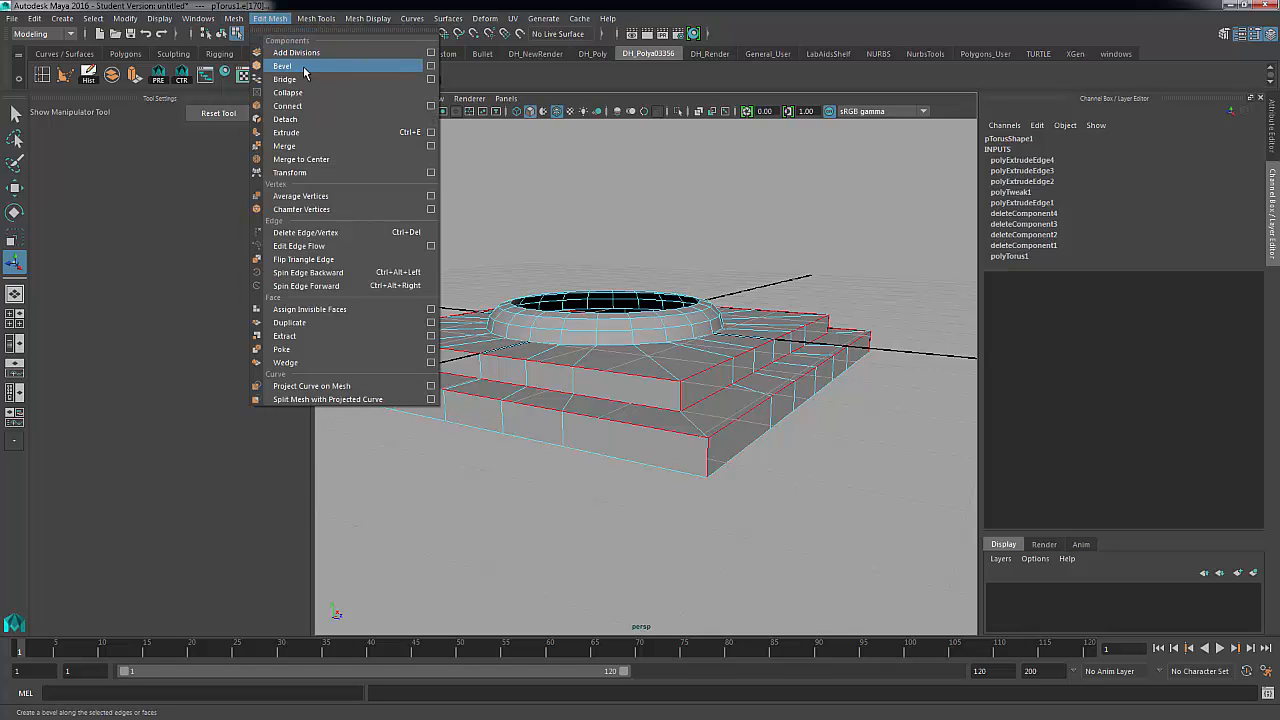
pyautogui.click(303, 66)
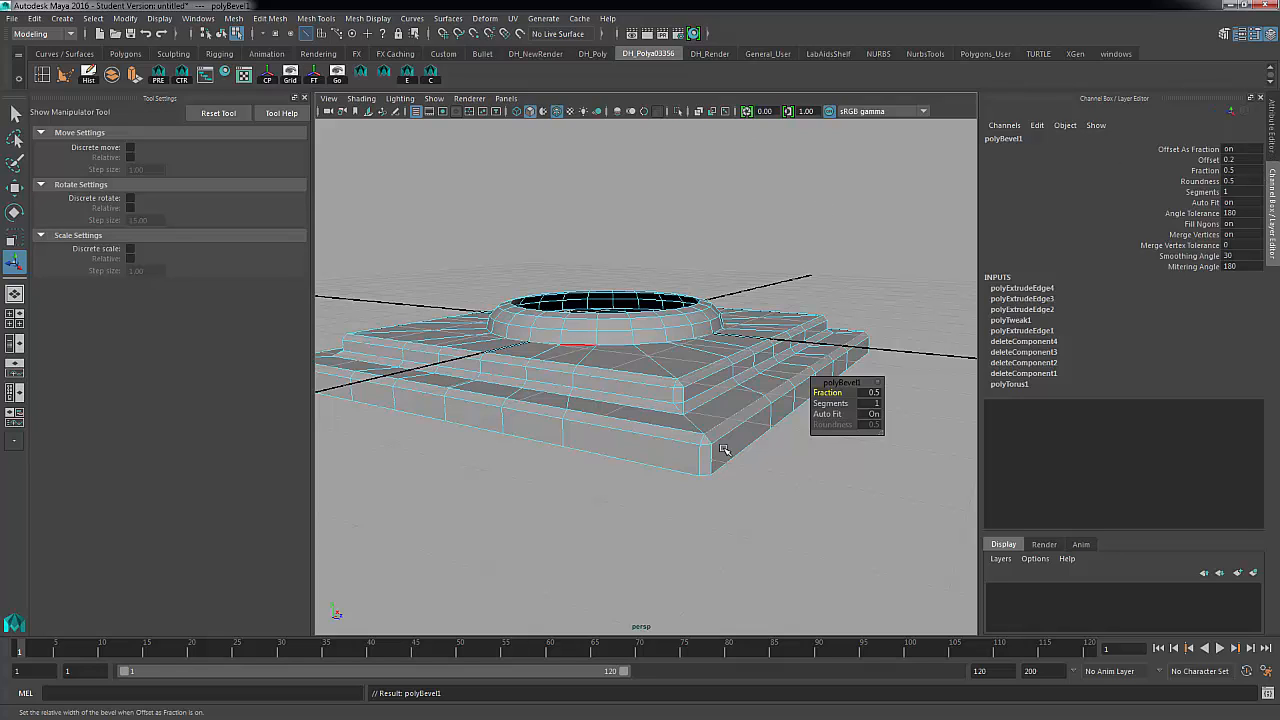
pyautogui.doubleClick(1244, 192)
pyautogui.write('2')
pyautogui.press('Return')
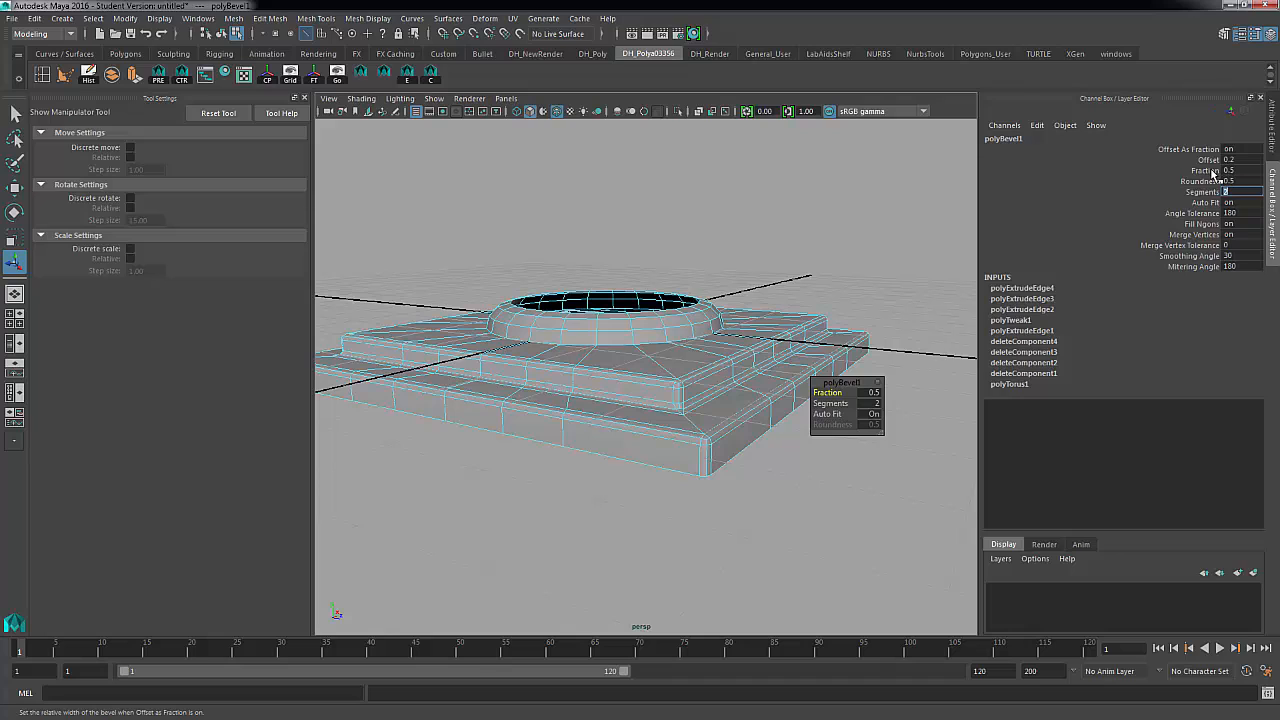
pyautogui.click(1210, 171)
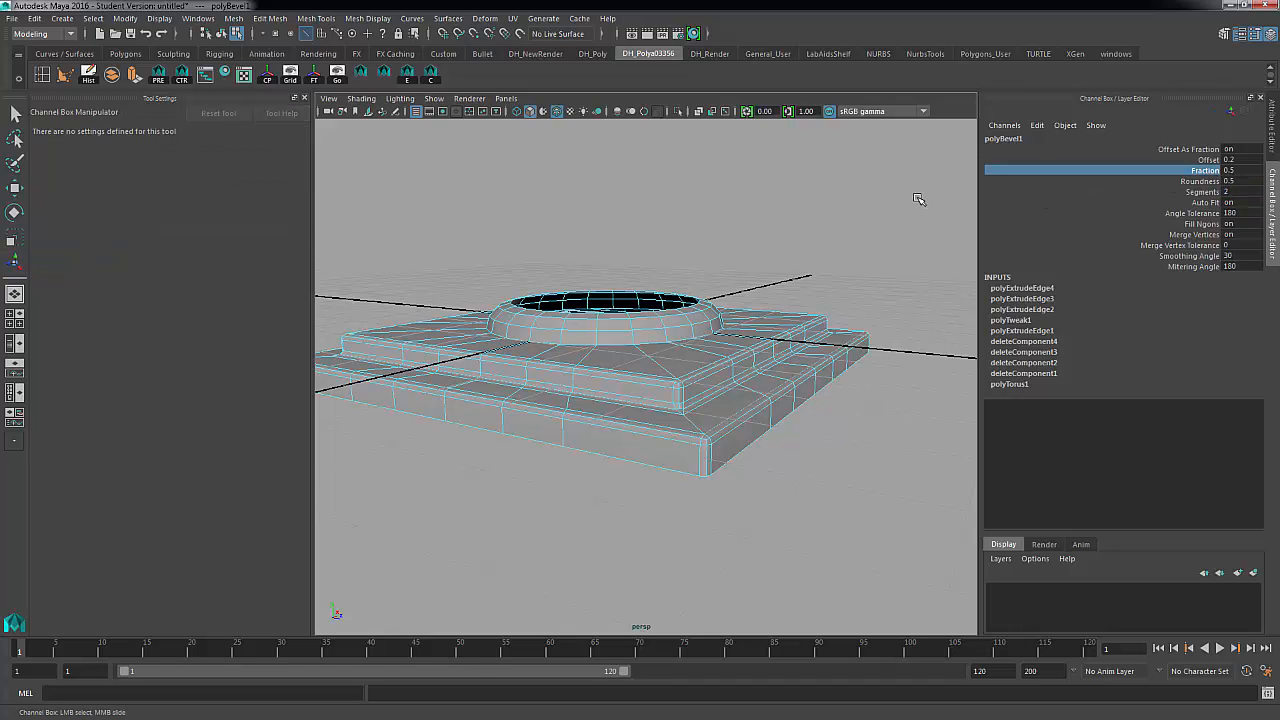
pyautogui.moveTo(918, 199); pyautogui.dragTo(914, 197, button='middle')
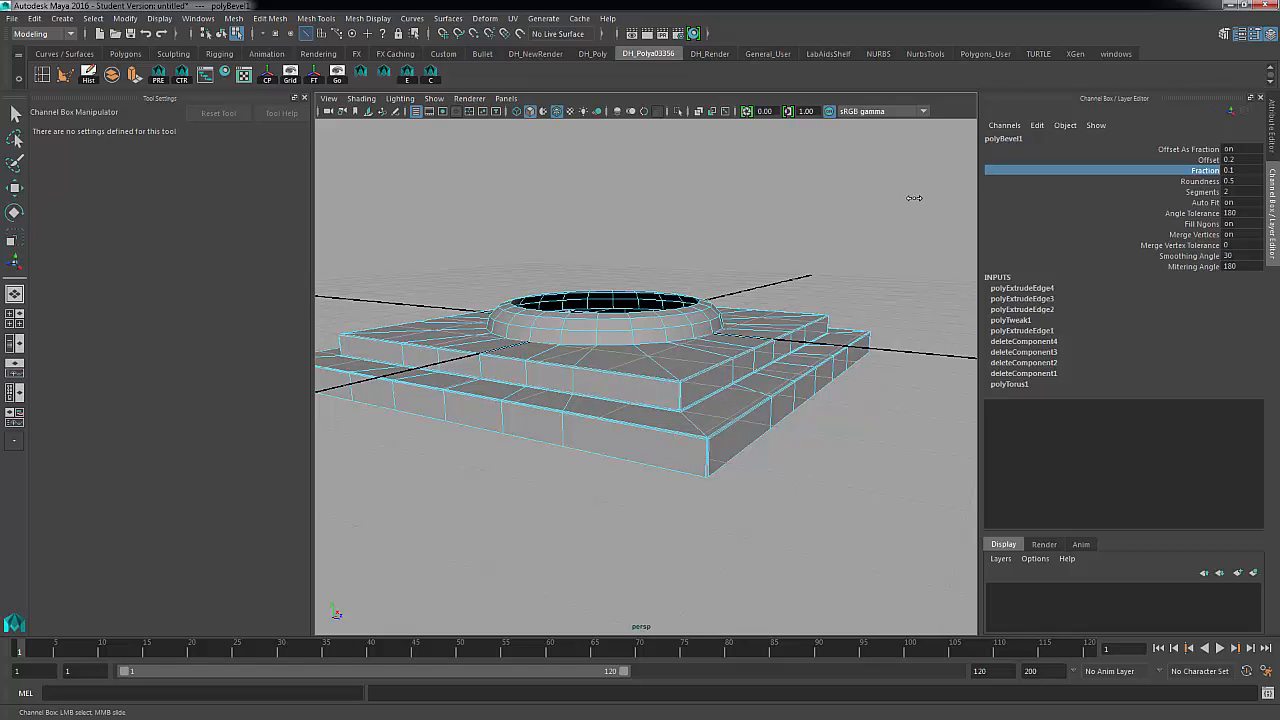
# Select the circular edge loop where the ring meets the square top and bevel it with the default settings
pyautogui.press('t')
pyautogui.keyDown('alt'); pyautogui.moveTo(714, 326); pyautogui.dragTo(641, 390); pyautogui.keyUp('alt')
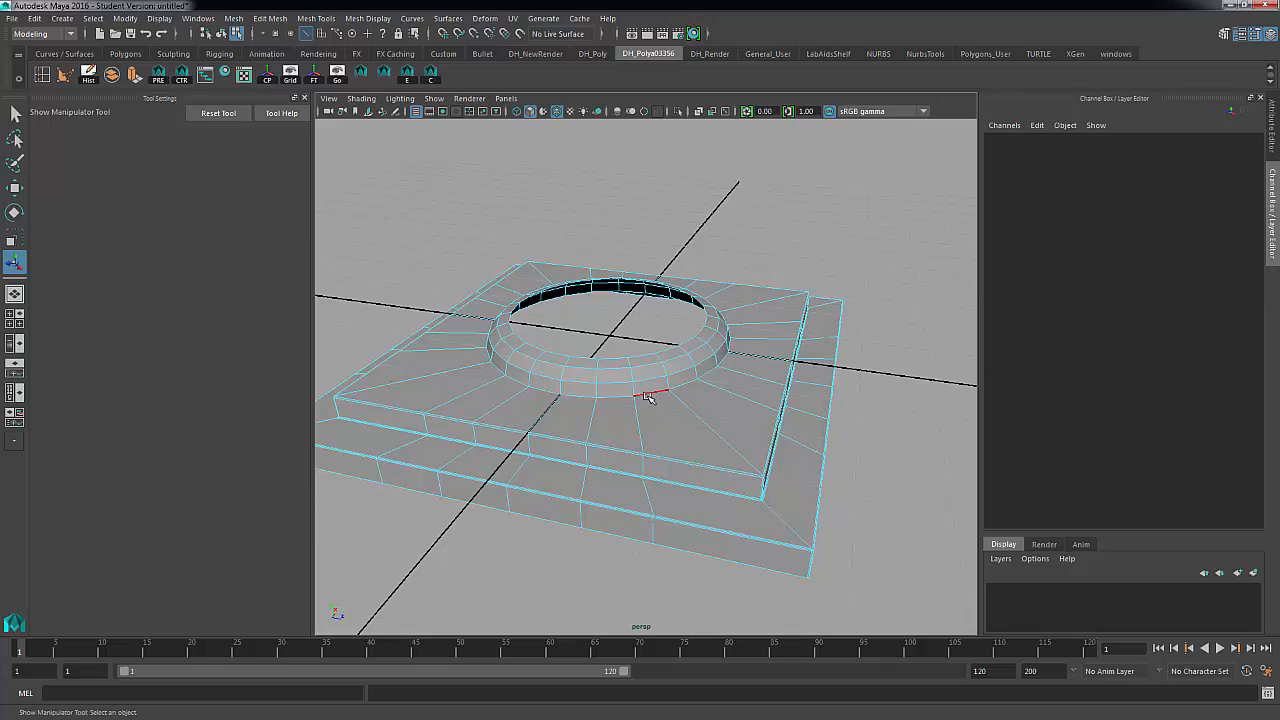
pyautogui.doubleClick(649, 397)
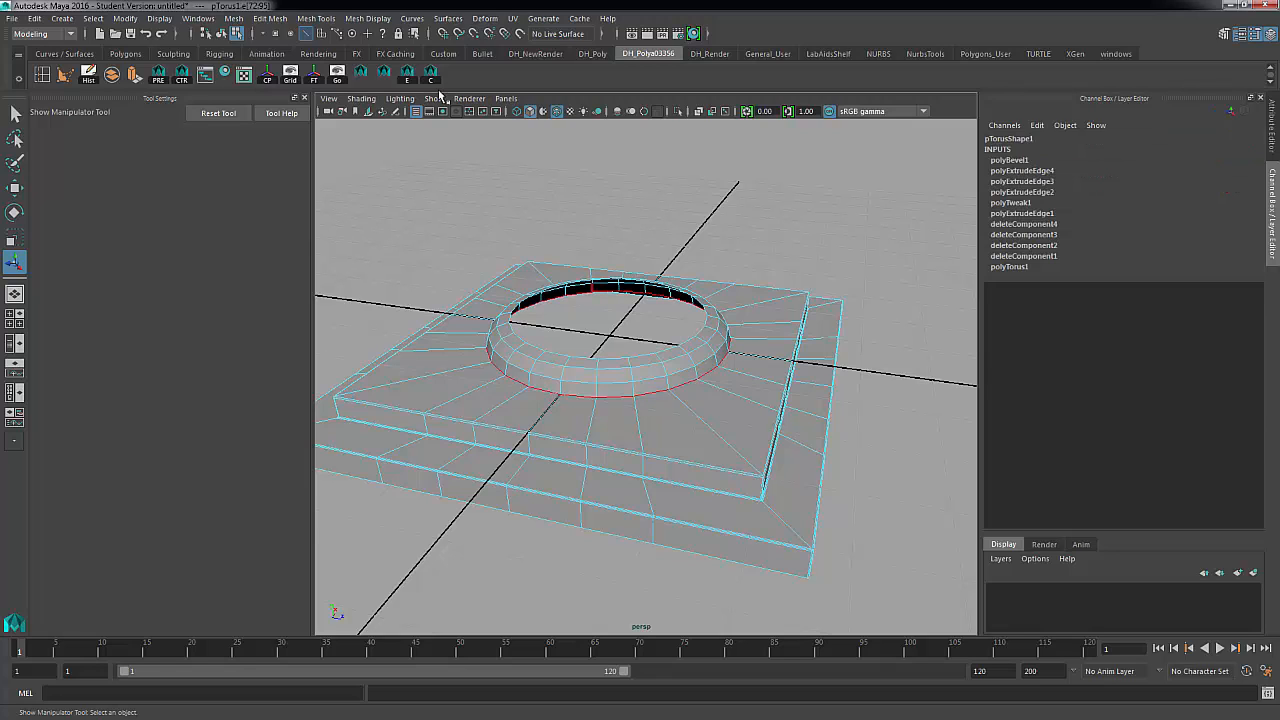
pyautogui.click(272, 19)
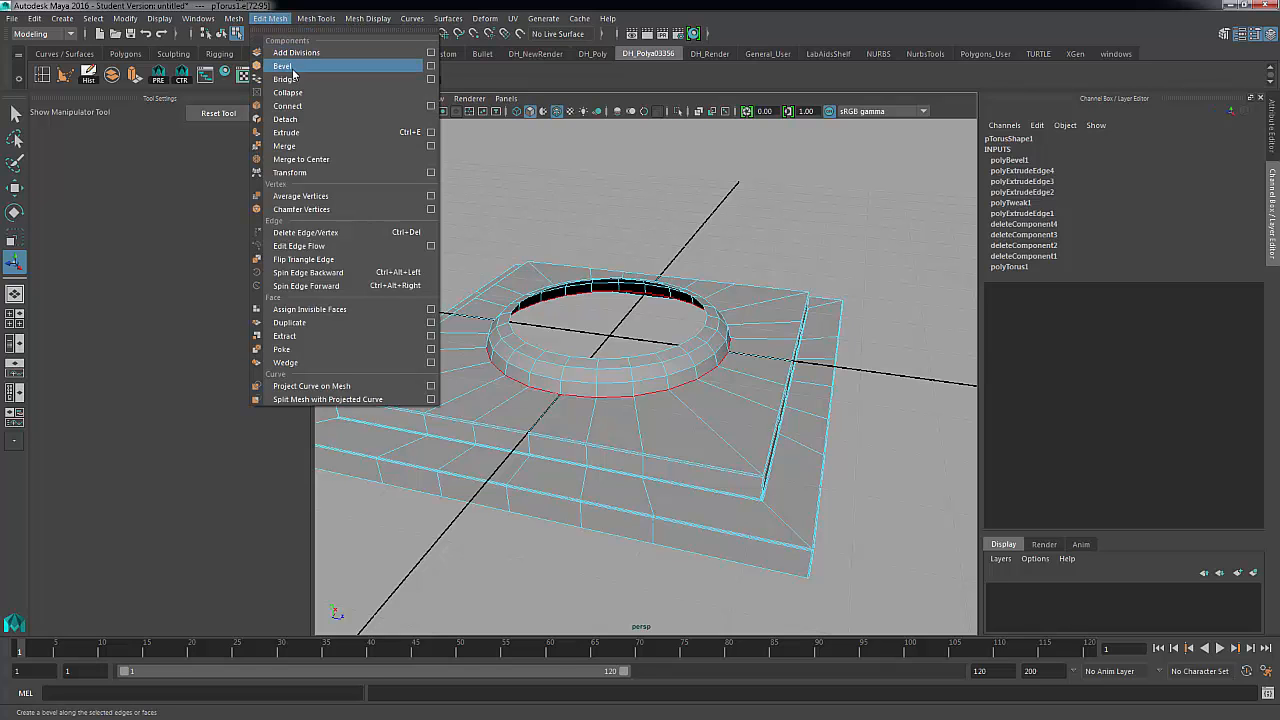
pyautogui.click(292, 67)
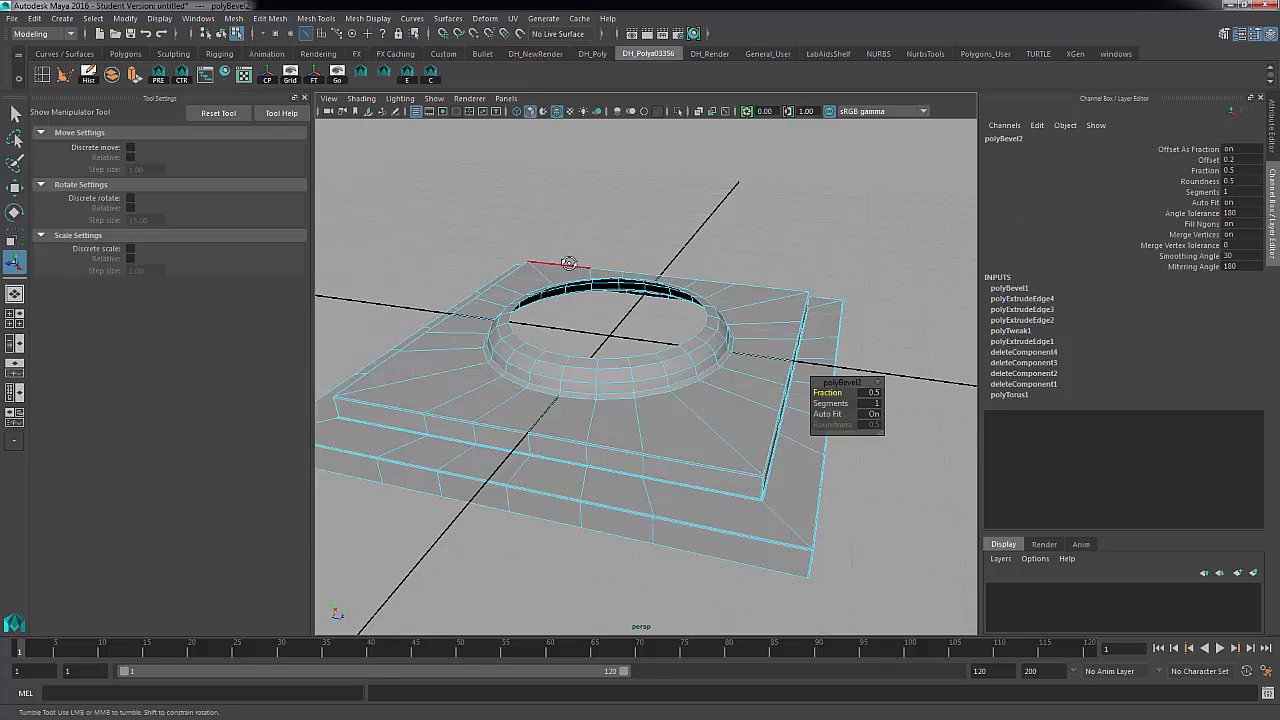
pyautogui.moveTo(576, 270)
pyautogui.keyDown('alt'); pyautogui.mouseDown()
pyautogui.moveTo(565, 258)
pyautogui.moveTo(574, 271)
pyautogui.mouseUp(); pyautogui.keyUp('alt')
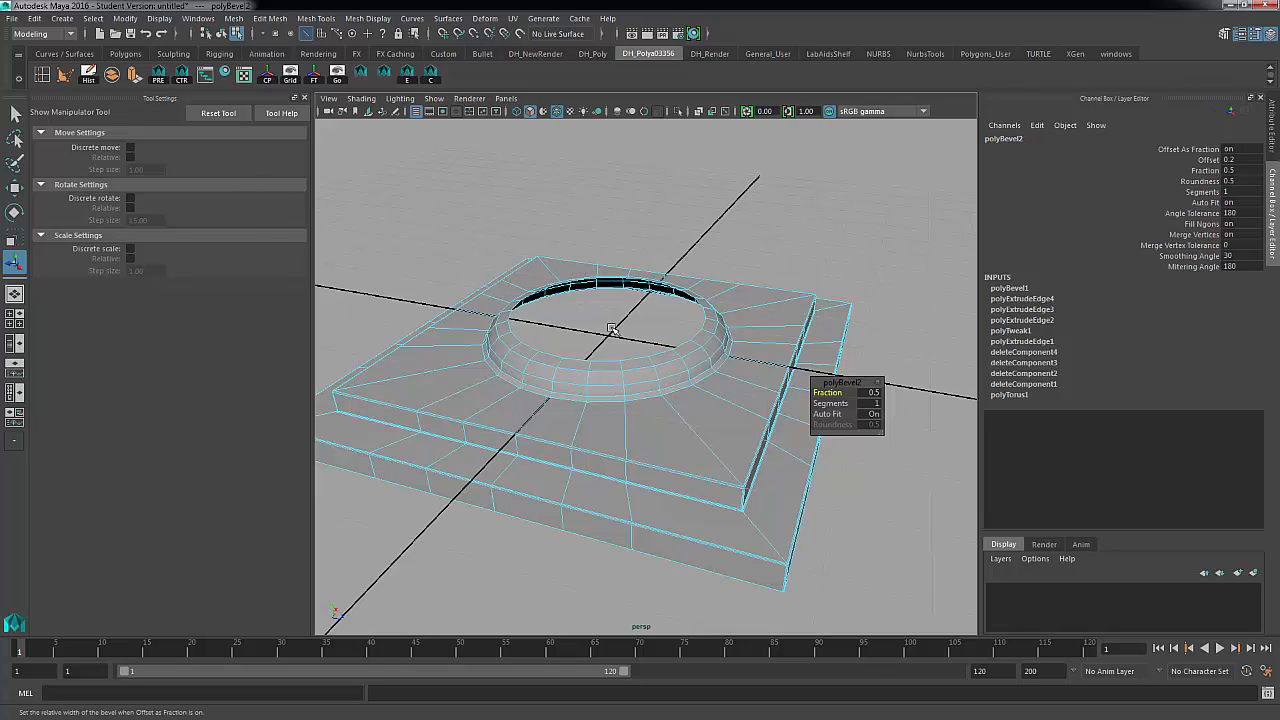
# Insert an edge loop at equal distance from the edge, just outside the bevelled base of the ring, and clear the selection
pyautogui.click(285, 21)
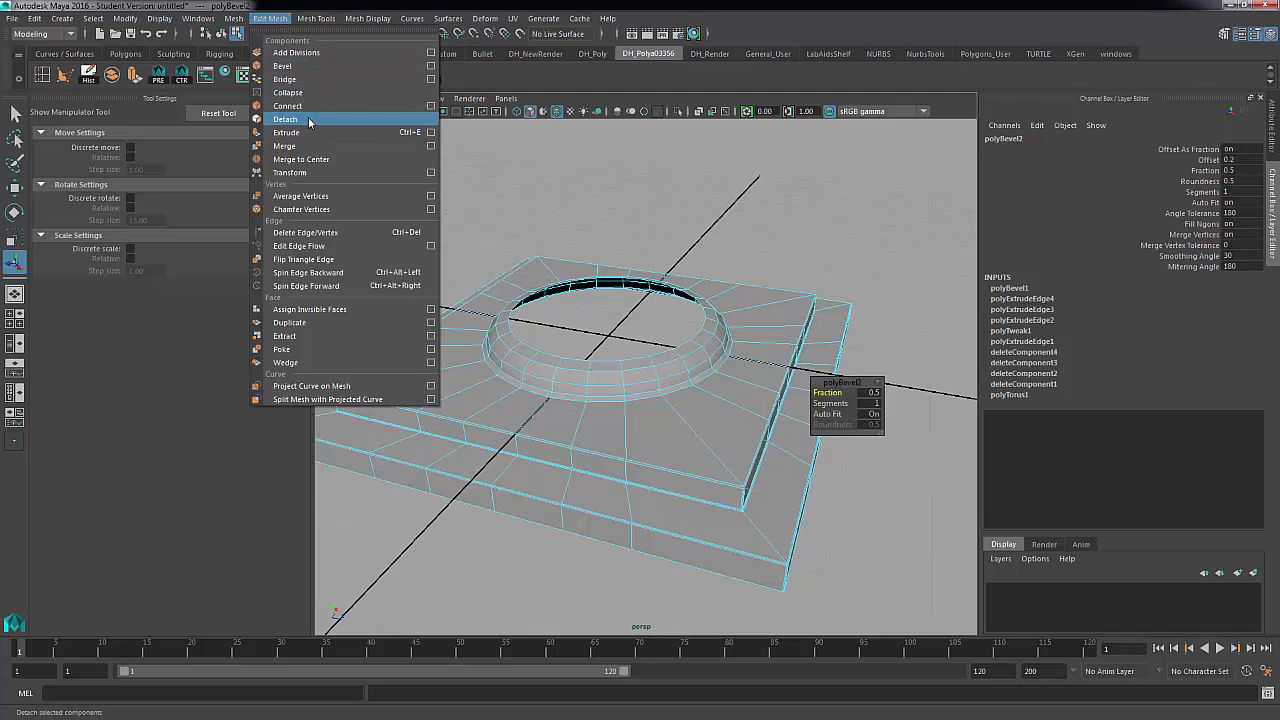
pyautogui.moveTo(318, 18)
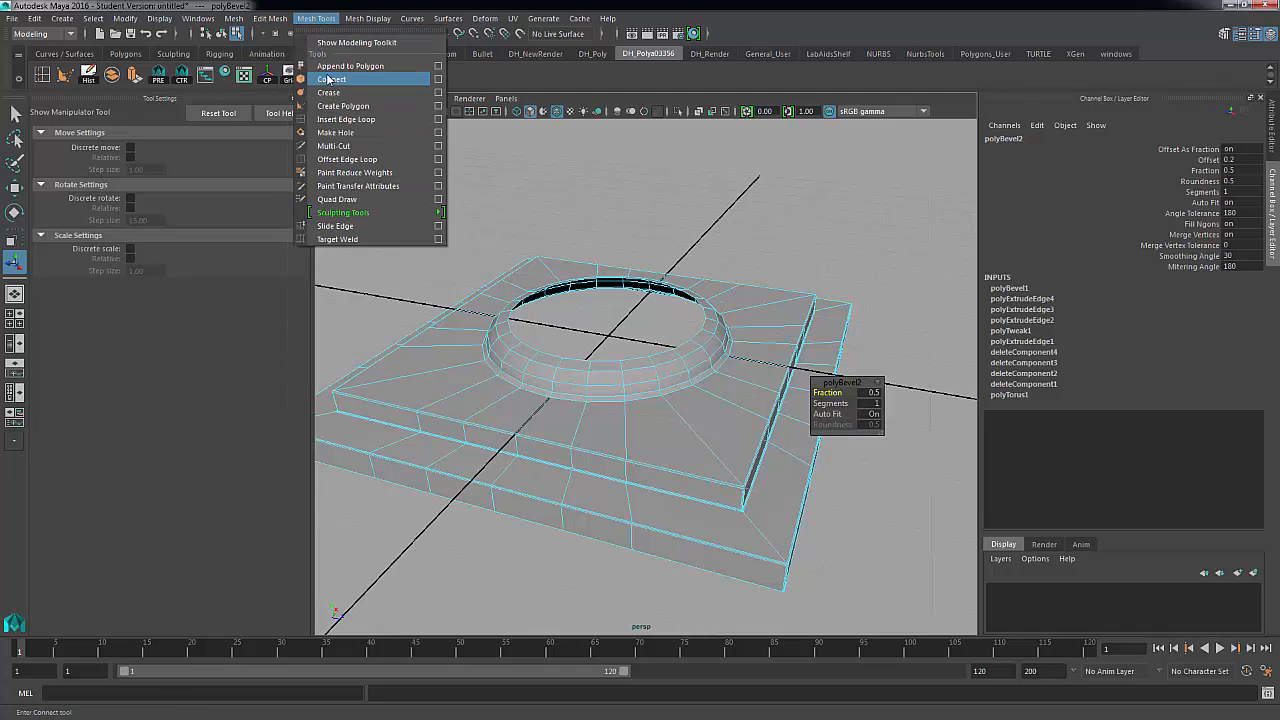
pyautogui.click(440, 119)
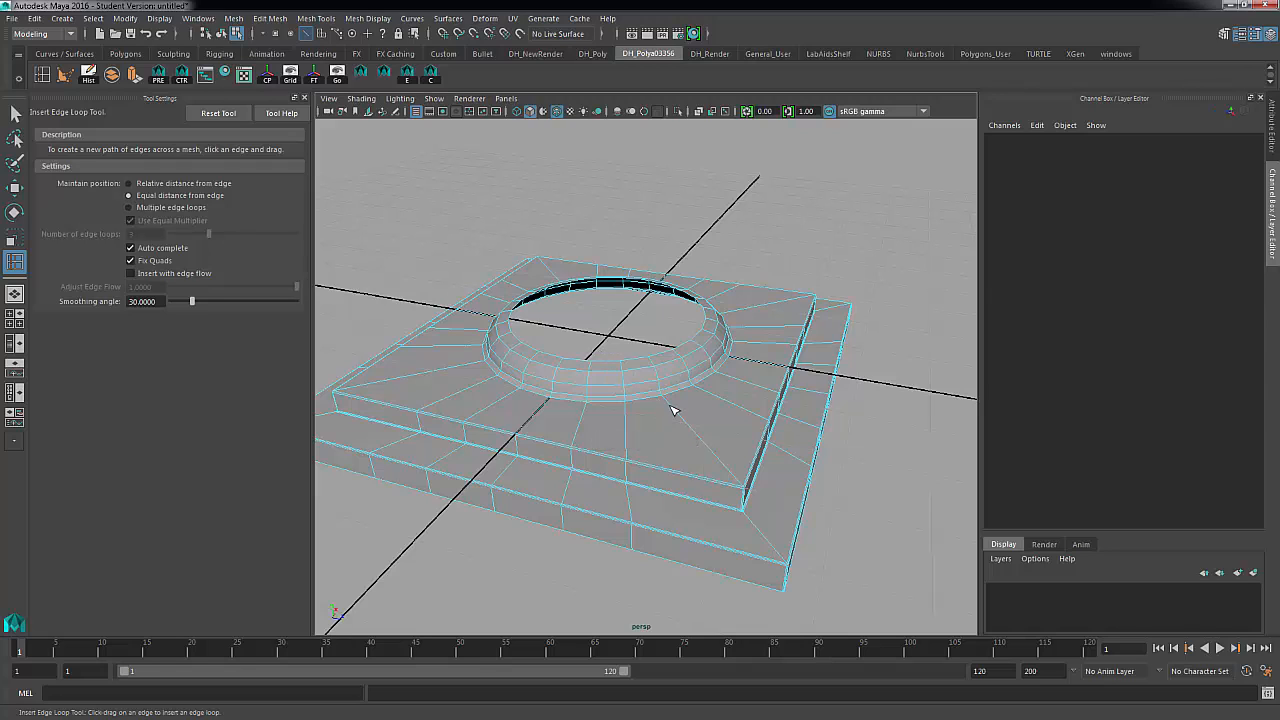
pyautogui.moveTo(673, 410); pyautogui.dragTo(664, 403)
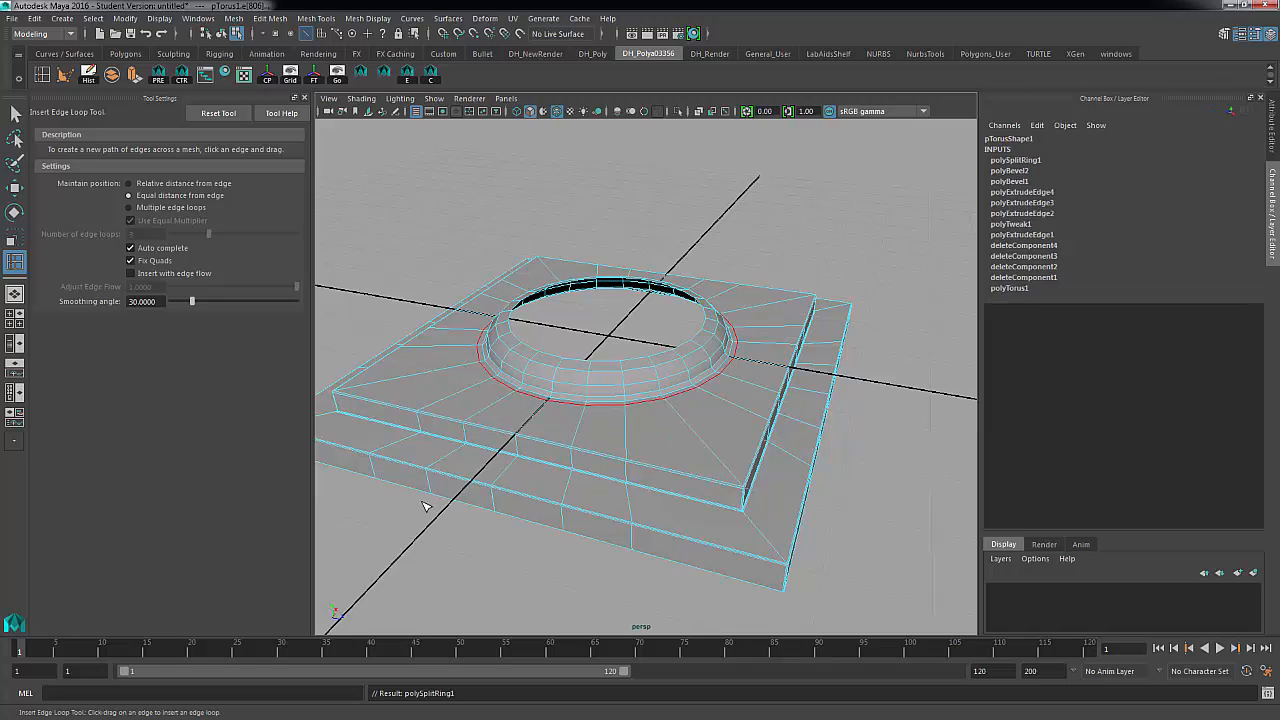
pyautogui.click(15, 113)
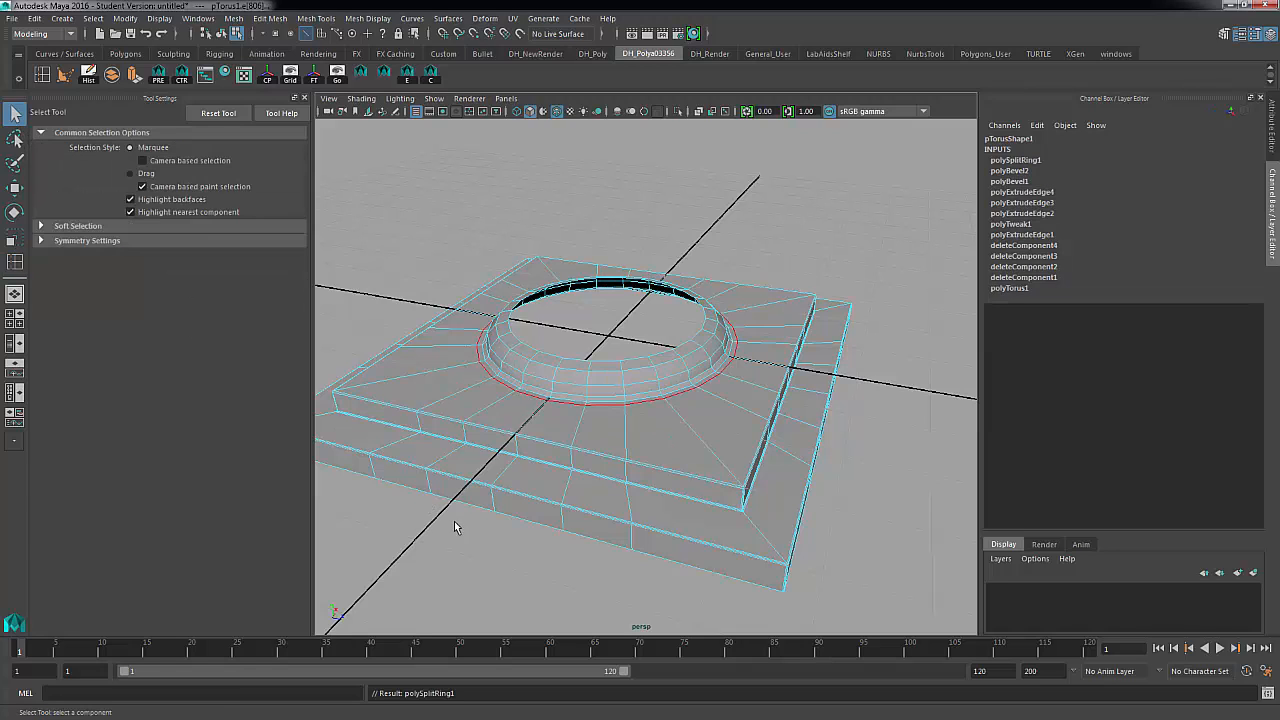
pyautogui.click(465, 527)
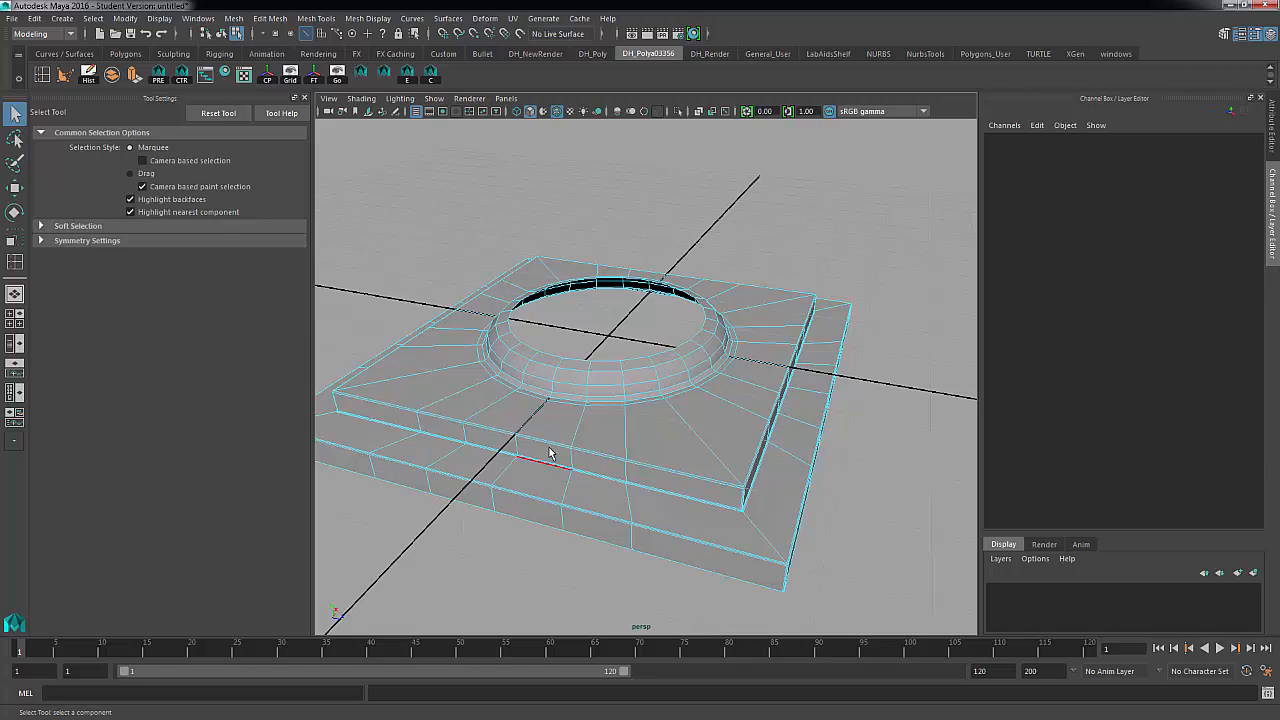
# Show the whole object in smooth mesh preview and examine how the bevelled corners of the steps deform
pyautogui.moveTo(552, 450); pyautogui.dragTo(610, 305, button='right')
pyautogui.press('F8')
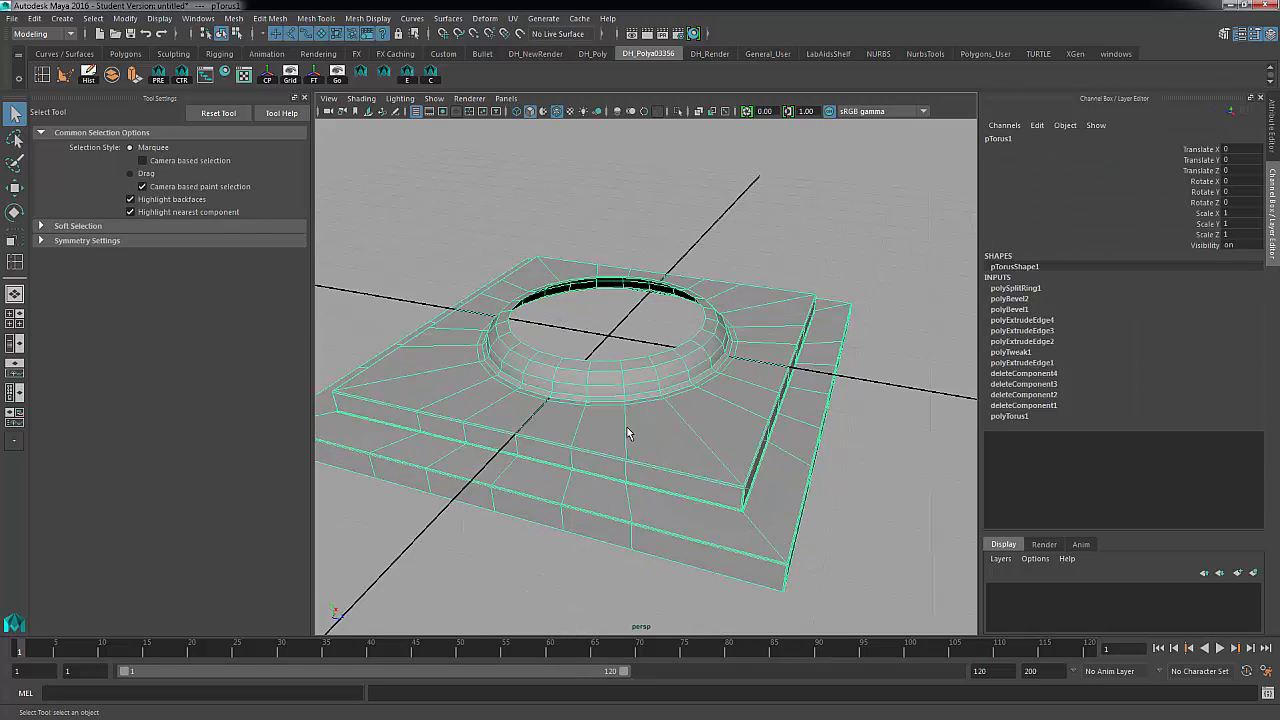
pyautogui.press('3')
pyautogui.click(494, 554)
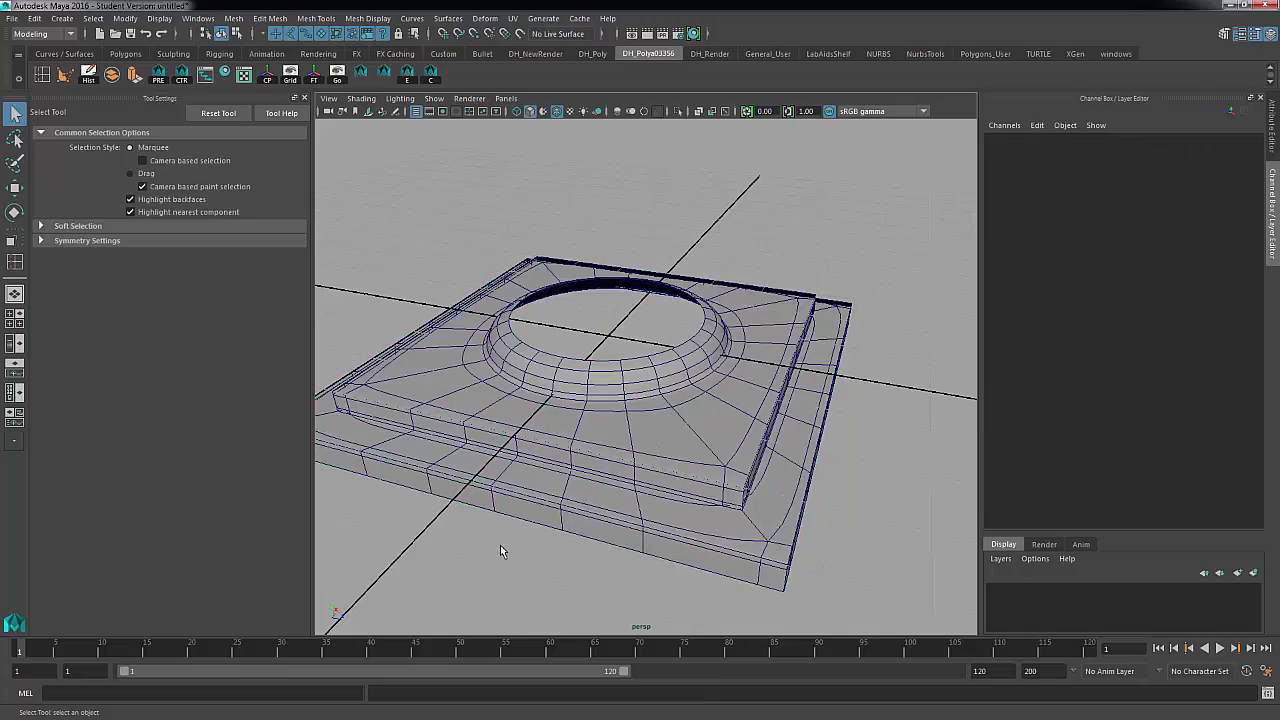
pyautogui.keyDown('alt'); pyautogui.moveTo(500, 545); pyautogui.dragTo(540, 537); pyautogui.keyUp('alt')
pyautogui.scroll(8, 769, 507)
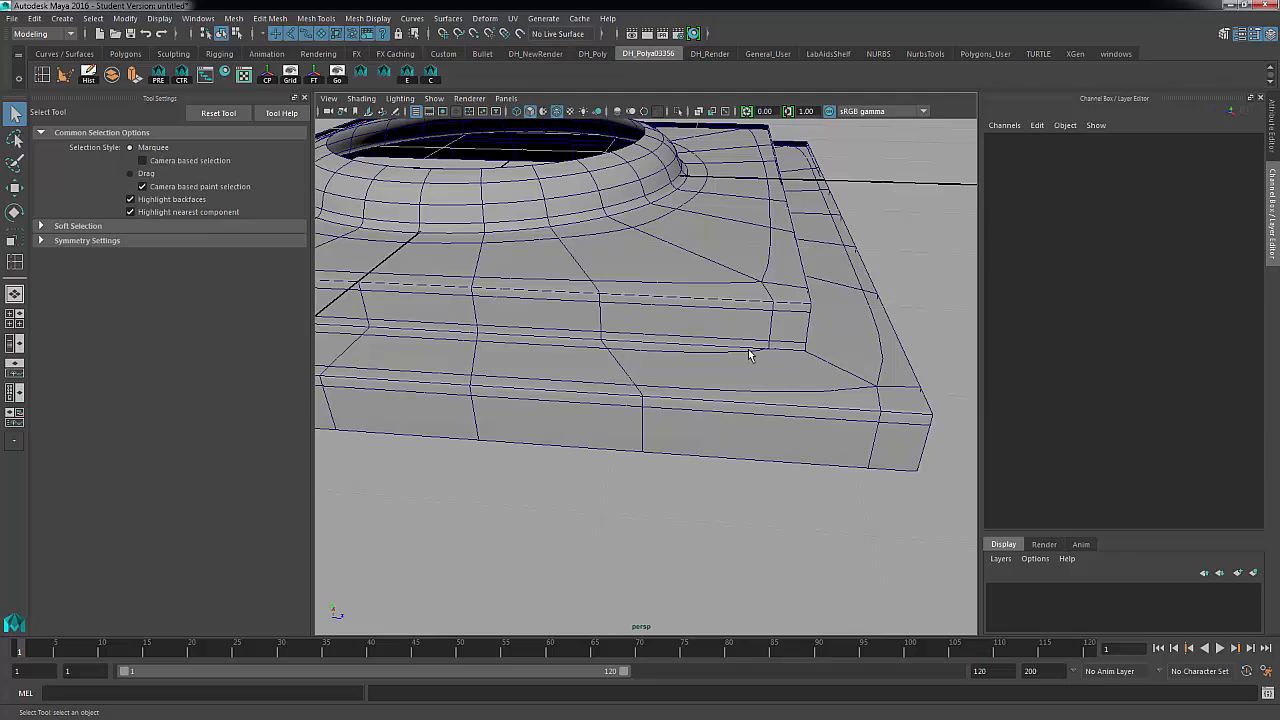
pyautogui.keyDown('alt'); pyautogui.moveTo(760, 355); pyautogui.dragTo(720, 357); pyautogui.keyUp('alt')
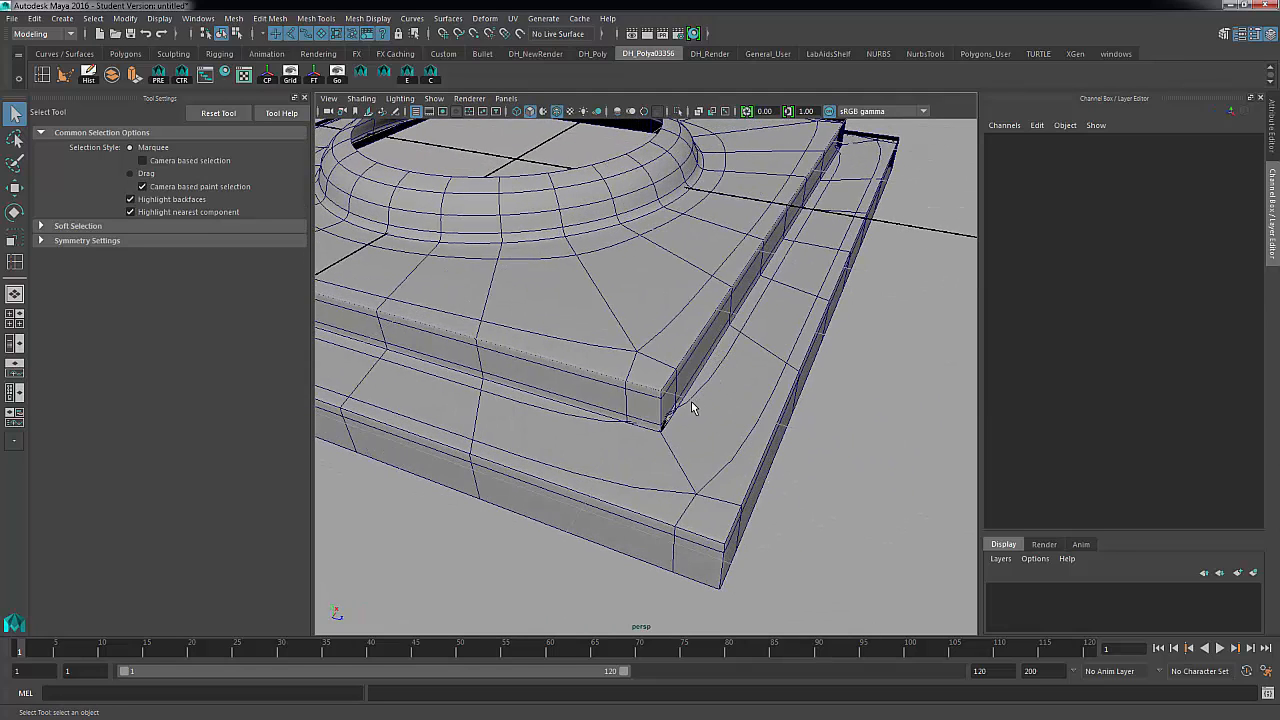
pyautogui.keyDown('alt'); pyautogui.moveTo(691, 400); pyautogui.dragTo(648, 380); pyautogui.keyUp('alt')
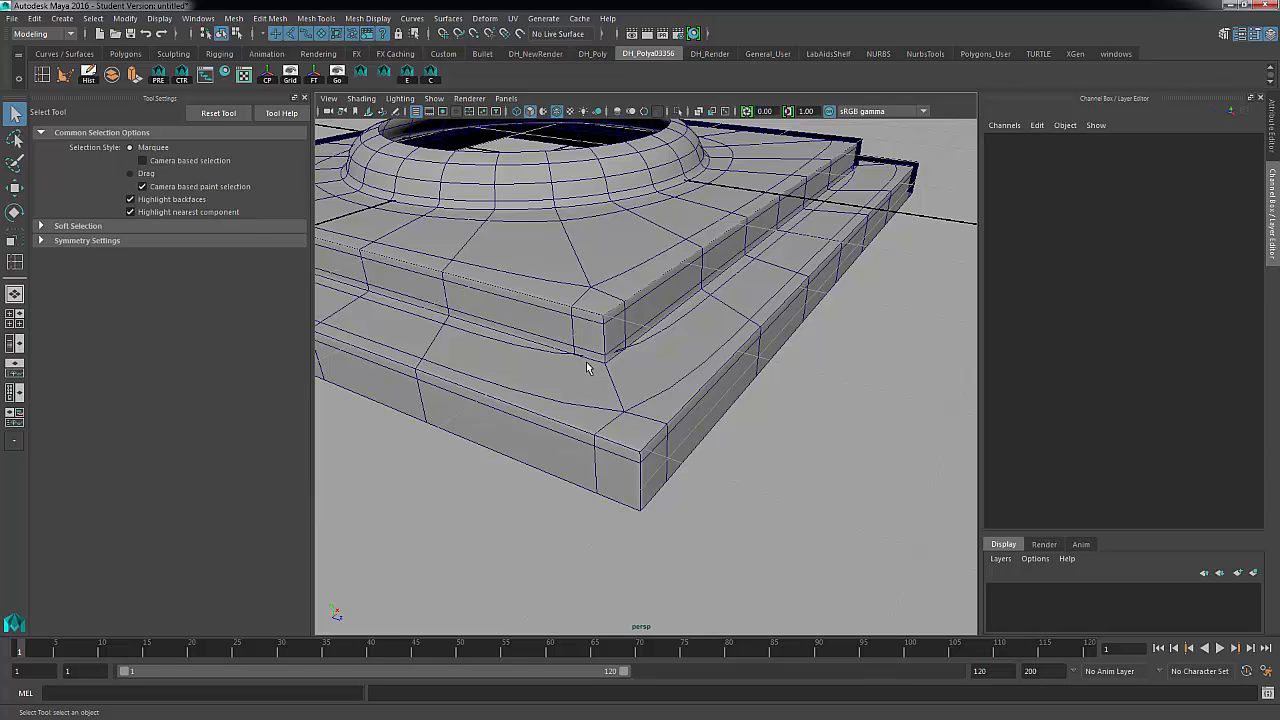
# Return the mesh to its unsmoothed display and undo the inserted edge loop and both bevels
pyautogui.click(605, 366)
pyautogui.press('1')
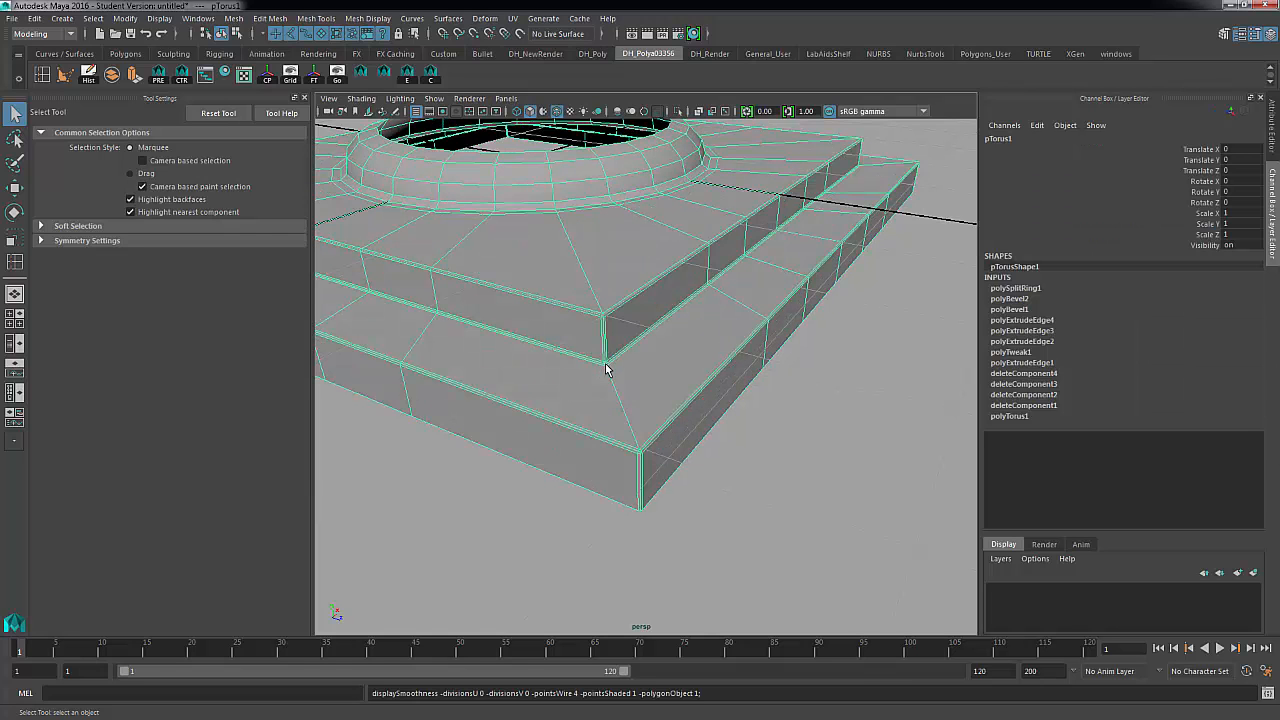
pyautogui.keyDown('alt'); pyautogui.moveTo(591, 408); pyautogui.dragTo(759, 390, button='right'); pyautogui.keyUp('alt')
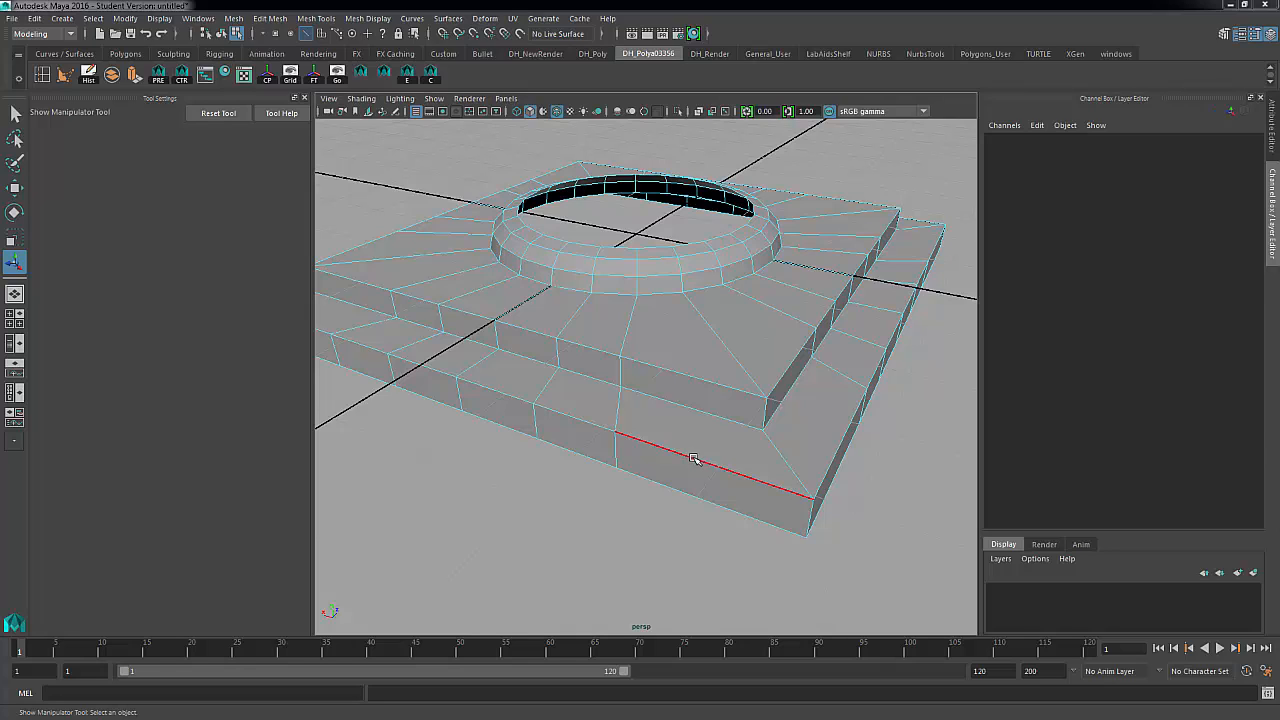
# Select the full edge loops along the lower step's upper rim, the inner crease between the steps and the upper step's rim
pyautogui.doubleClick(694, 458)
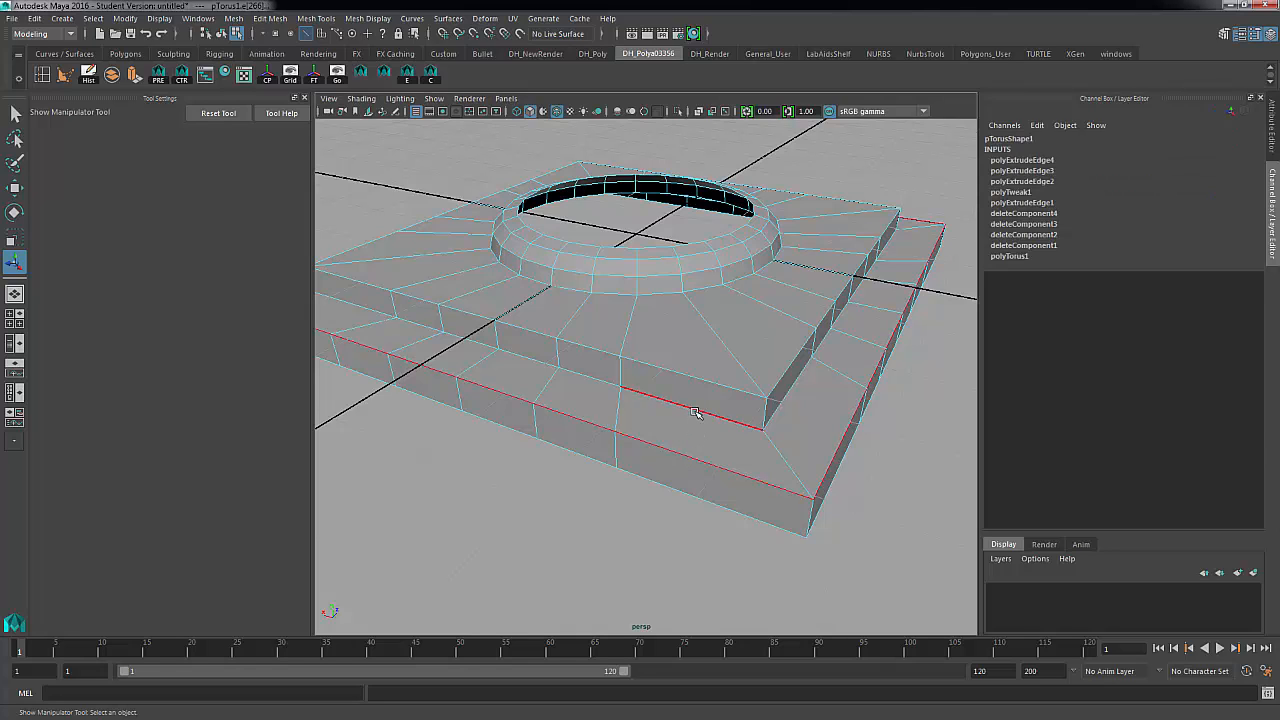
pyautogui.keyDown('shift'); pyautogui.doubleClick(695, 412); pyautogui.keyUp('shift')
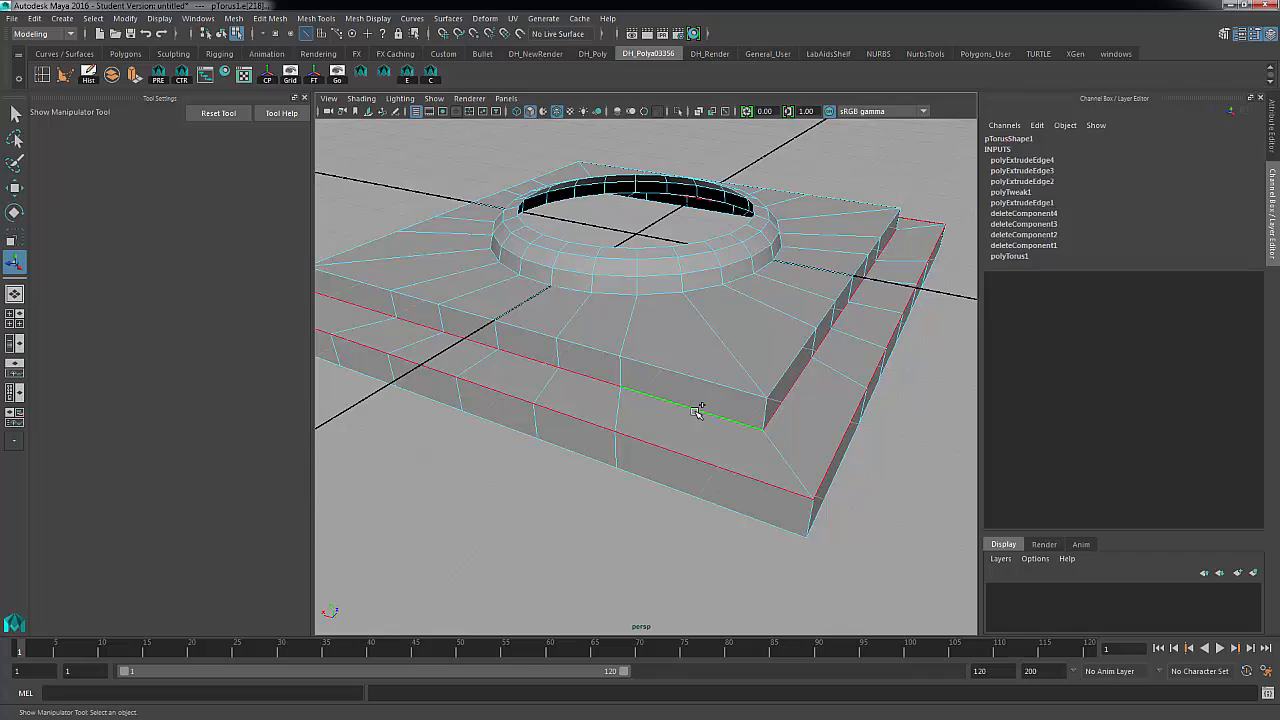
pyautogui.keyDown('shift'); pyautogui.doubleClick(699, 380); pyautogui.keyUp('shift')
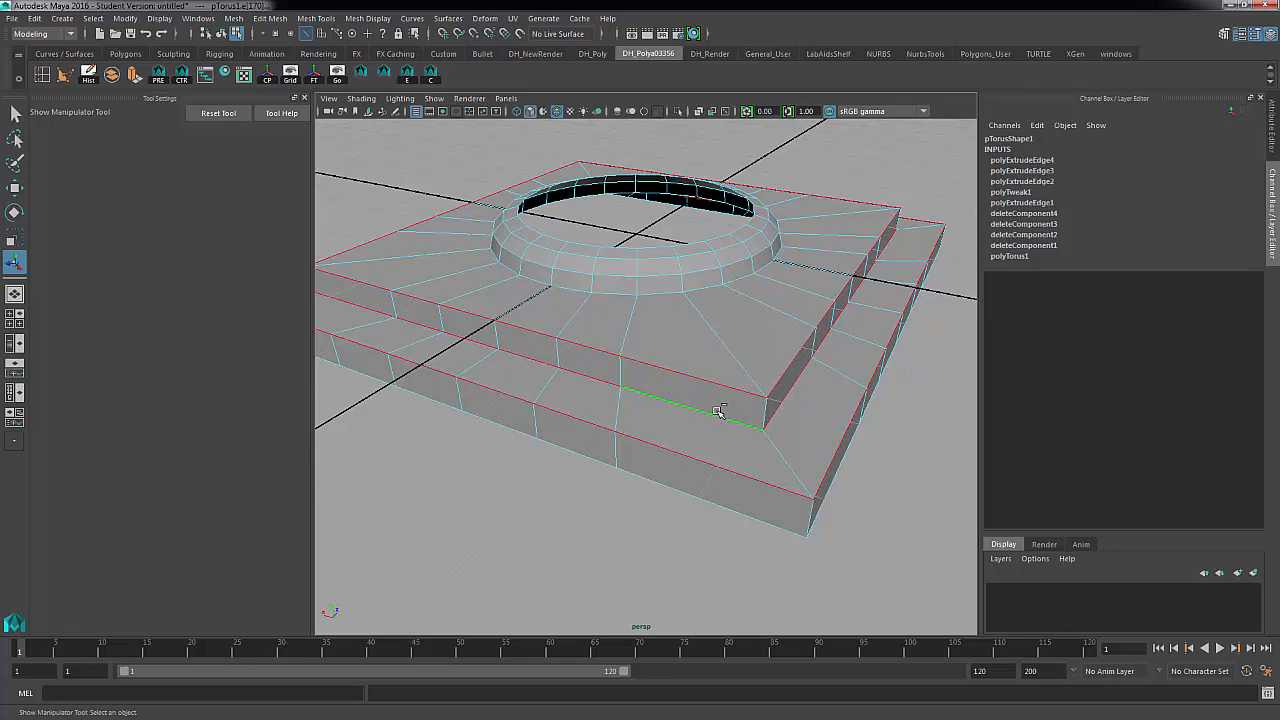
# Add the vertical and diagonal corner edges of both steps to the selection at all four corners of the base
pyautogui.keyDown('shift'); pyautogui.doubleClick(762, 410); pyautogui.keyUp('shift')
pyautogui.keyDown('alt'); pyautogui.moveTo(720, 437); pyautogui.dragTo(543, 434); pyautogui.keyUp('alt')
pyautogui.keyDown('shift'); pyautogui.click(547, 371); pyautogui.keyUp('shift')
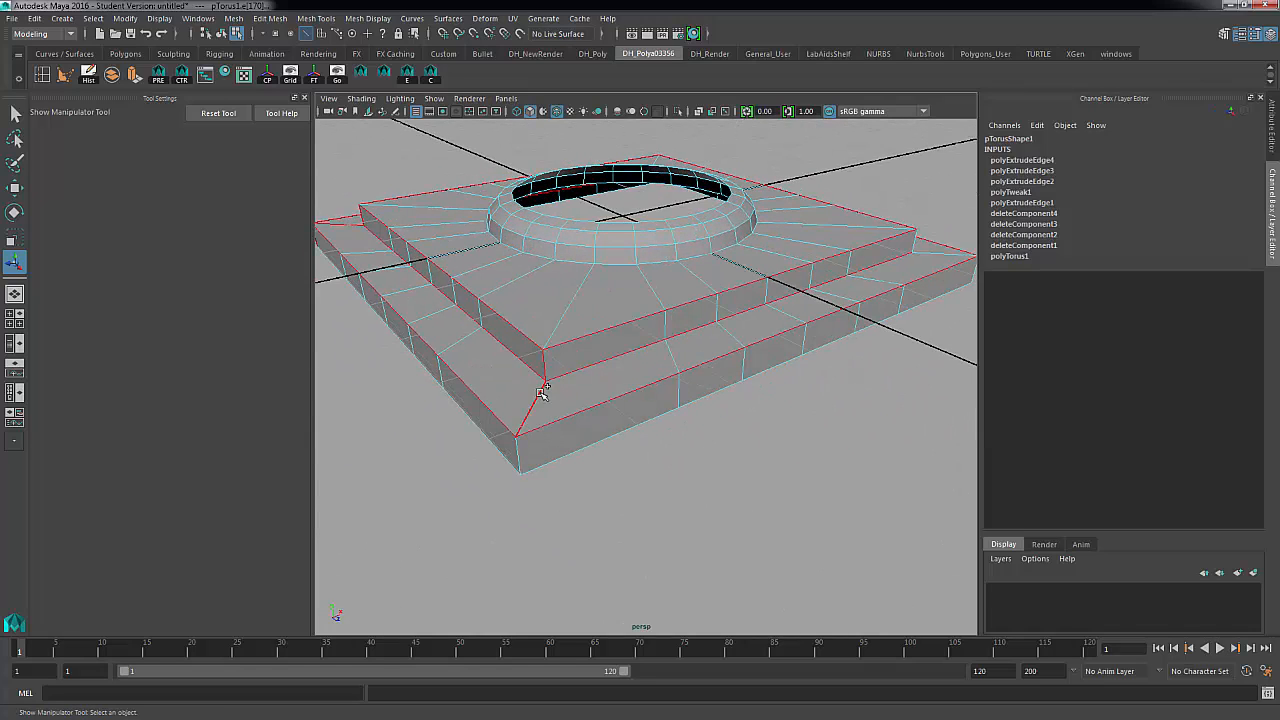
pyautogui.keyDown('shift'); pyautogui.click(540, 393); pyautogui.keyUp('shift')
pyautogui.keyDown('alt'); pyautogui.moveTo(694, 449); pyautogui.dragTo(578, 449); pyautogui.keyUp('alt')
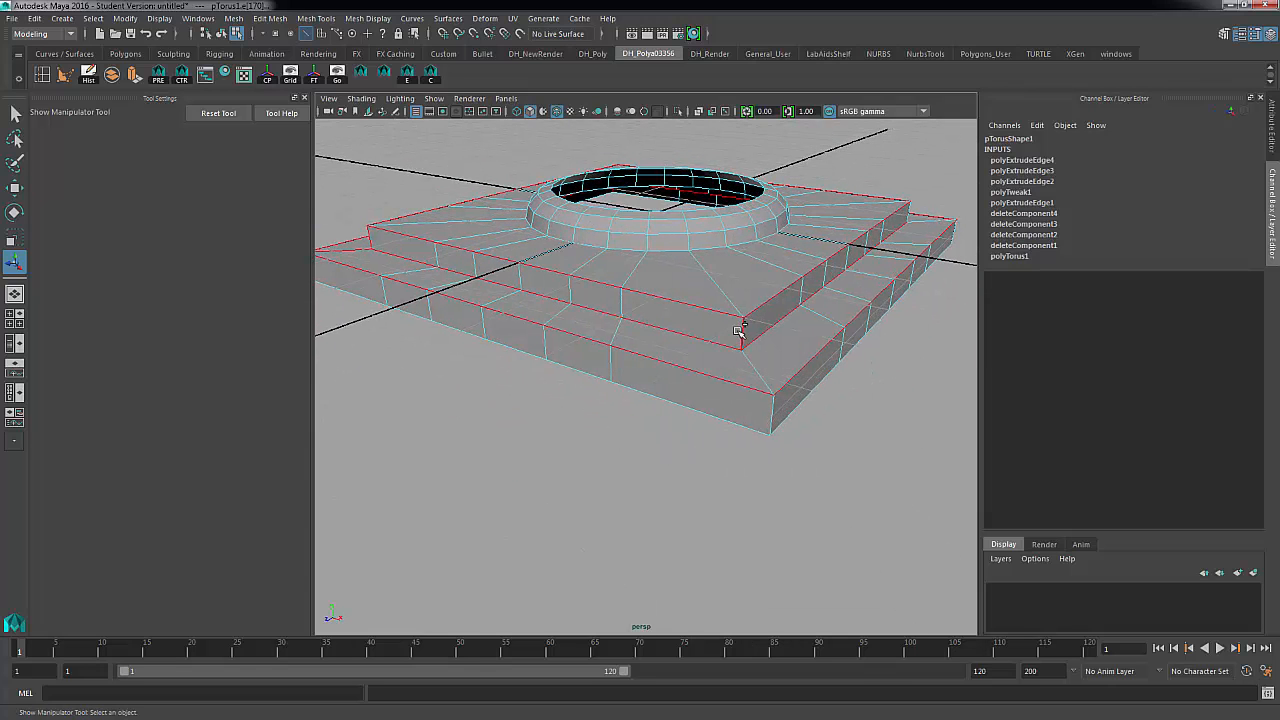
pyautogui.keyDown('shift'); pyautogui.click(739, 332); pyautogui.keyUp('shift')
pyautogui.keyDown('shift'); pyautogui.click(754, 362); pyautogui.keyUp('shift')
pyautogui.keyDown('shift'); pyautogui.click(771, 409); pyautogui.keyUp('shift')
pyautogui.keyDown('alt'); pyautogui.moveTo(849, 444); pyautogui.dragTo(700, 440); pyautogui.keyUp('alt')
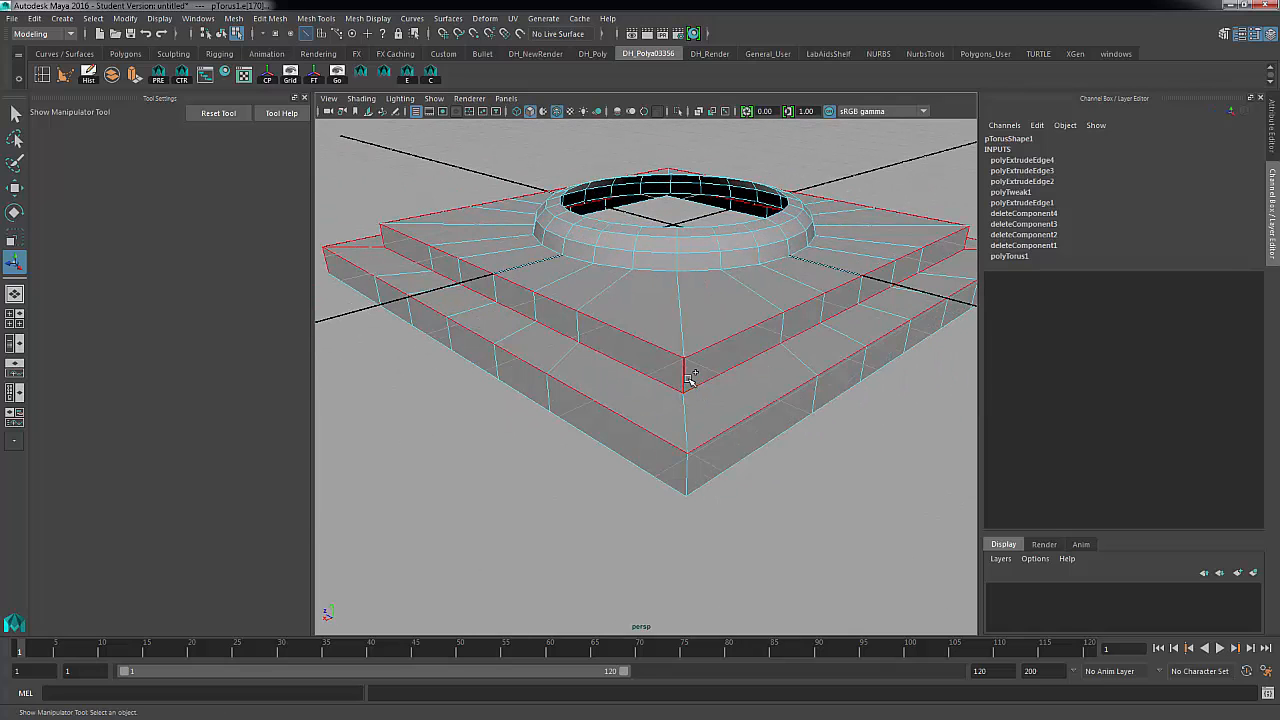
pyautogui.keyDown('alt'); pyautogui.moveTo(822, 490); pyautogui.dragTo(690, 470); pyautogui.keyUp('alt')
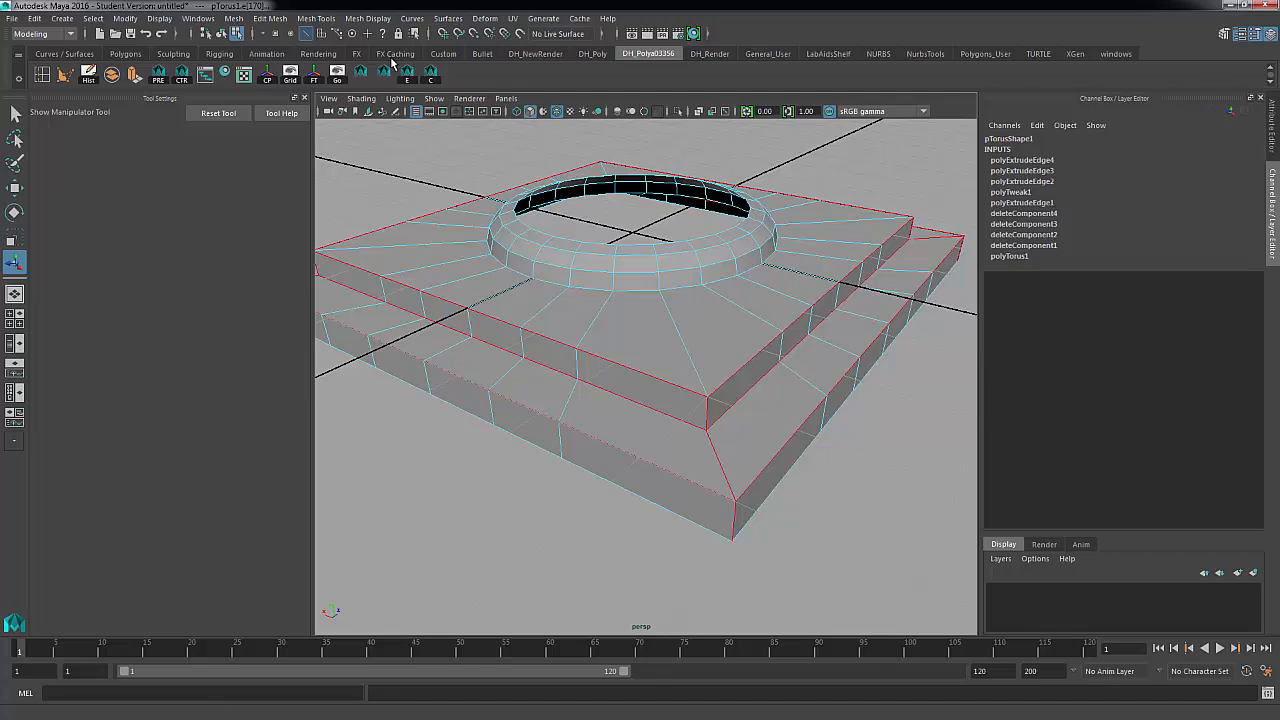
# Bevel the selected step and corner edges and set the bevel to 2 segments
pyautogui.click(278, 20)
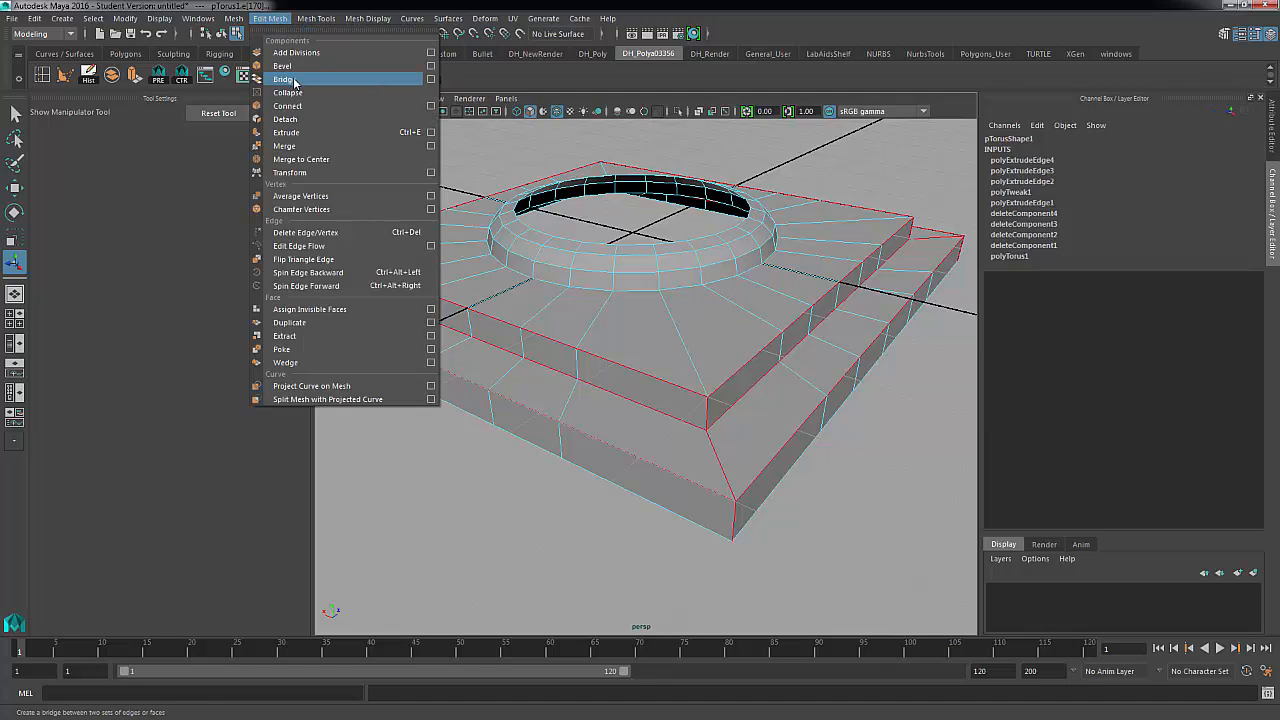
pyautogui.click(292, 74)
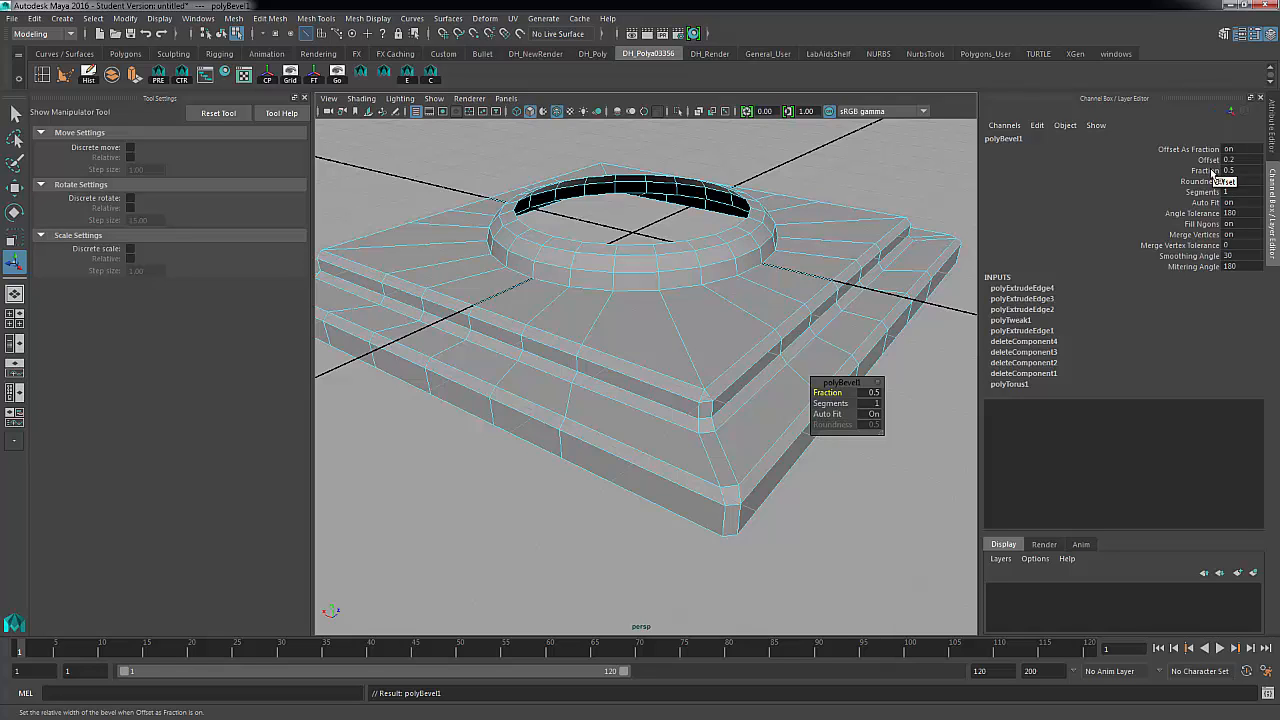
pyautogui.click(1238, 192)
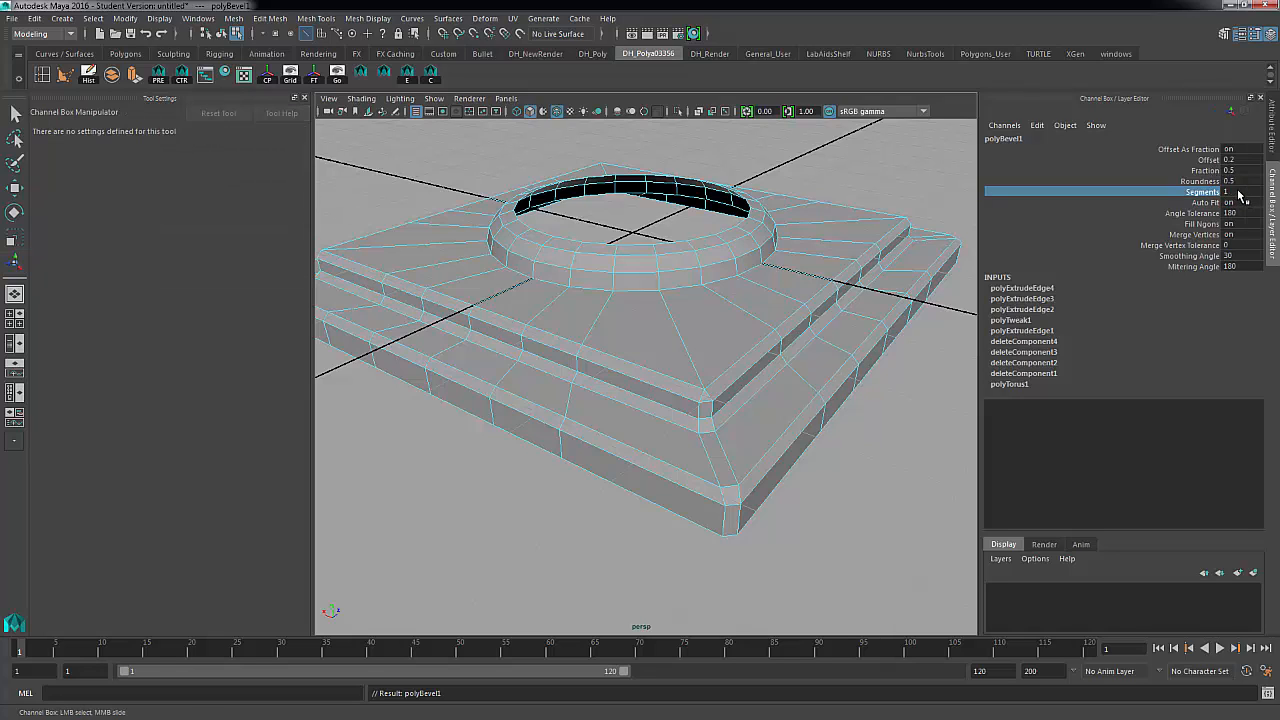
pyautogui.click(1238, 192)
pyautogui.write('2')
pyautogui.press('Return')
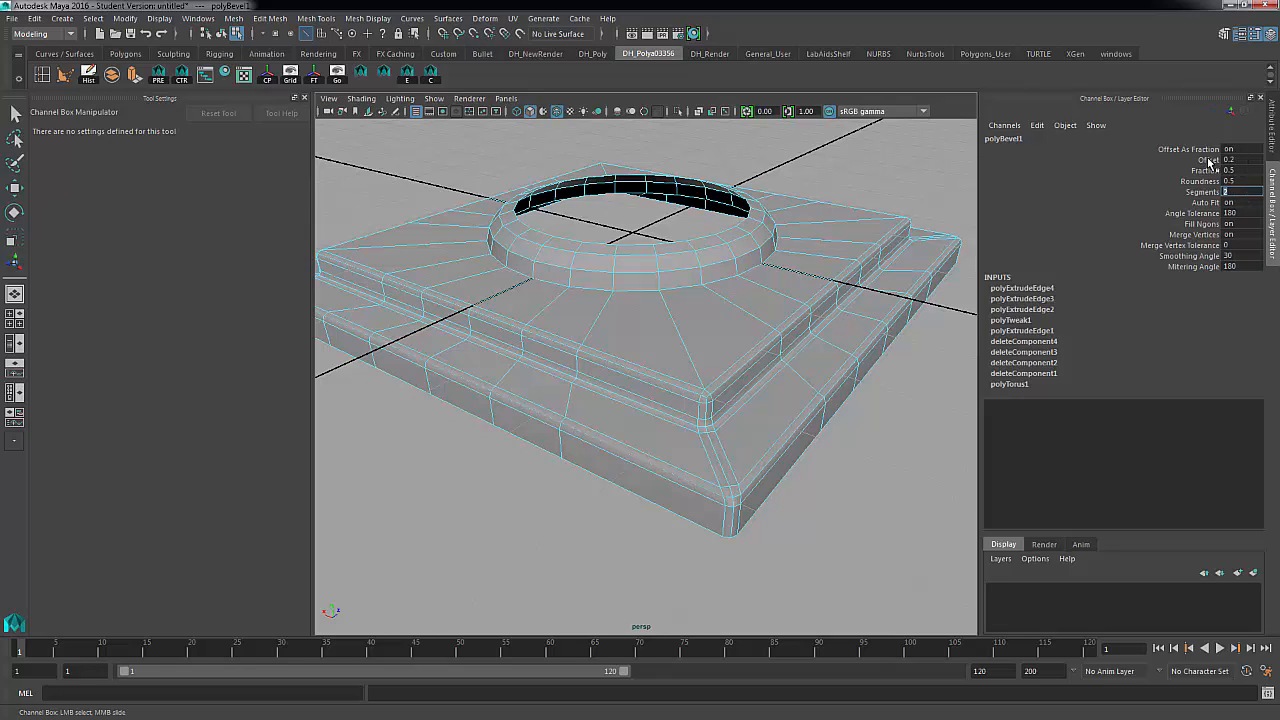
# Set the bevel's fraction to 0.2 to tighten the bevelled edges
pyautogui.click(1210, 172)
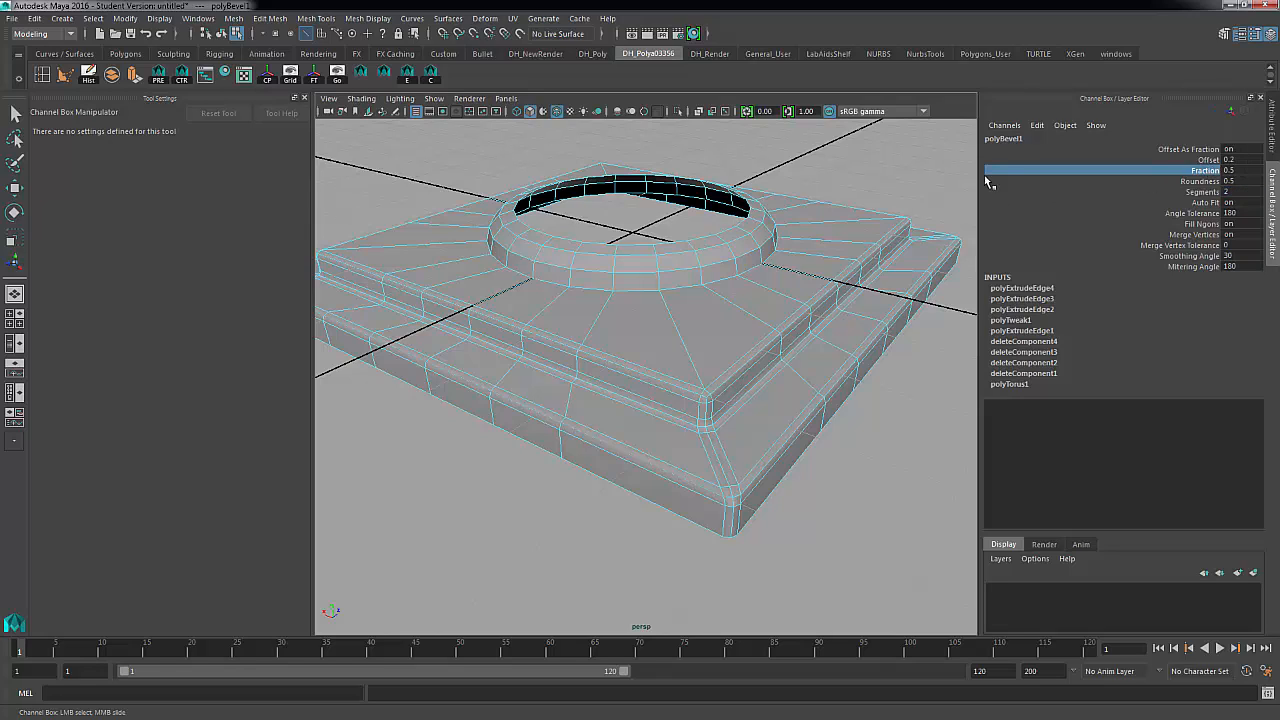
pyautogui.click(1248, 172)
pyautogui.click(1250, 174)
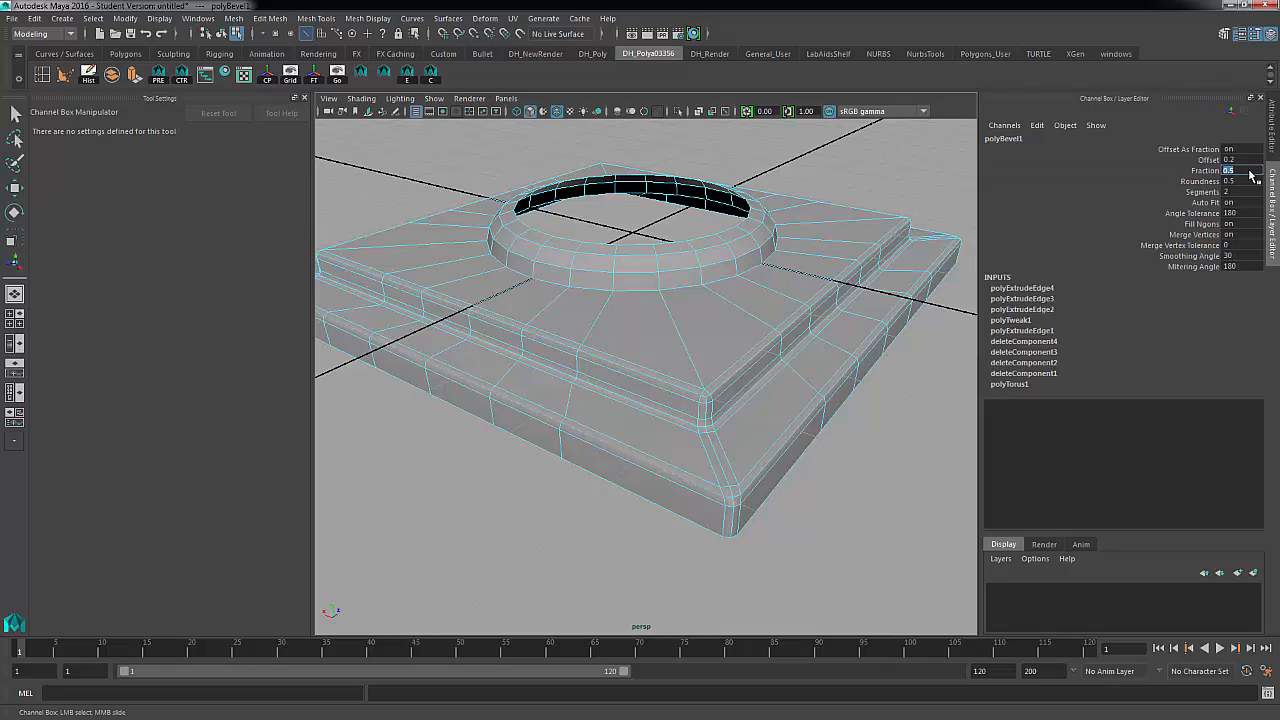
pyautogui.write('.3')
pyautogui.press('Return')
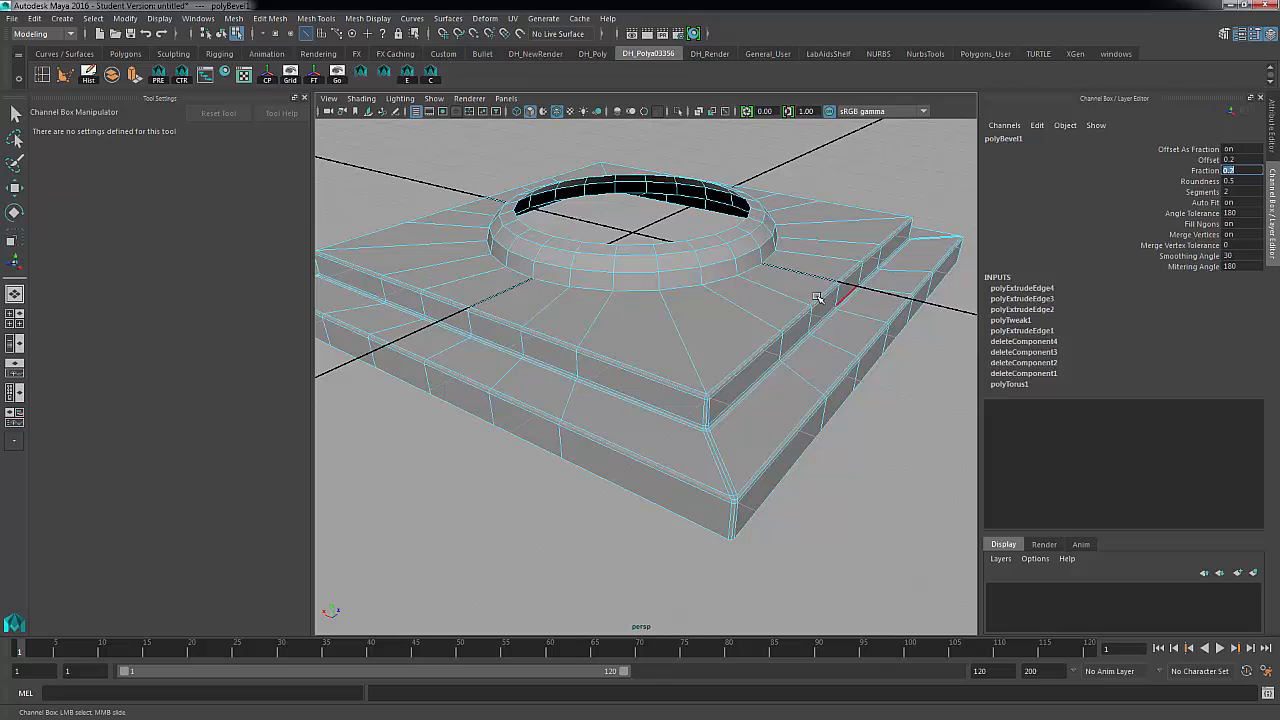
# Show the whole object in smooth mesh preview and examine the bevelled step corners and the base of the ring
pyautogui.moveTo(815, 295); pyautogui.dragTo(850, 275, button='right')
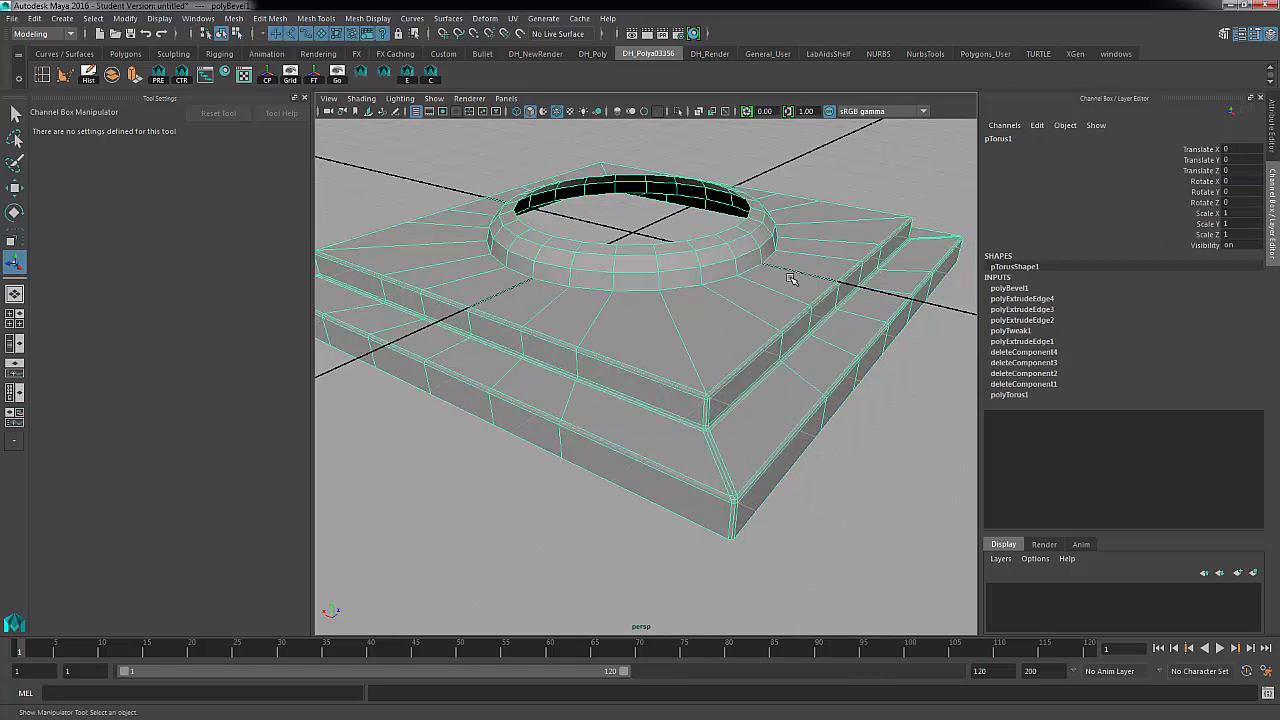
pyautogui.press('3')
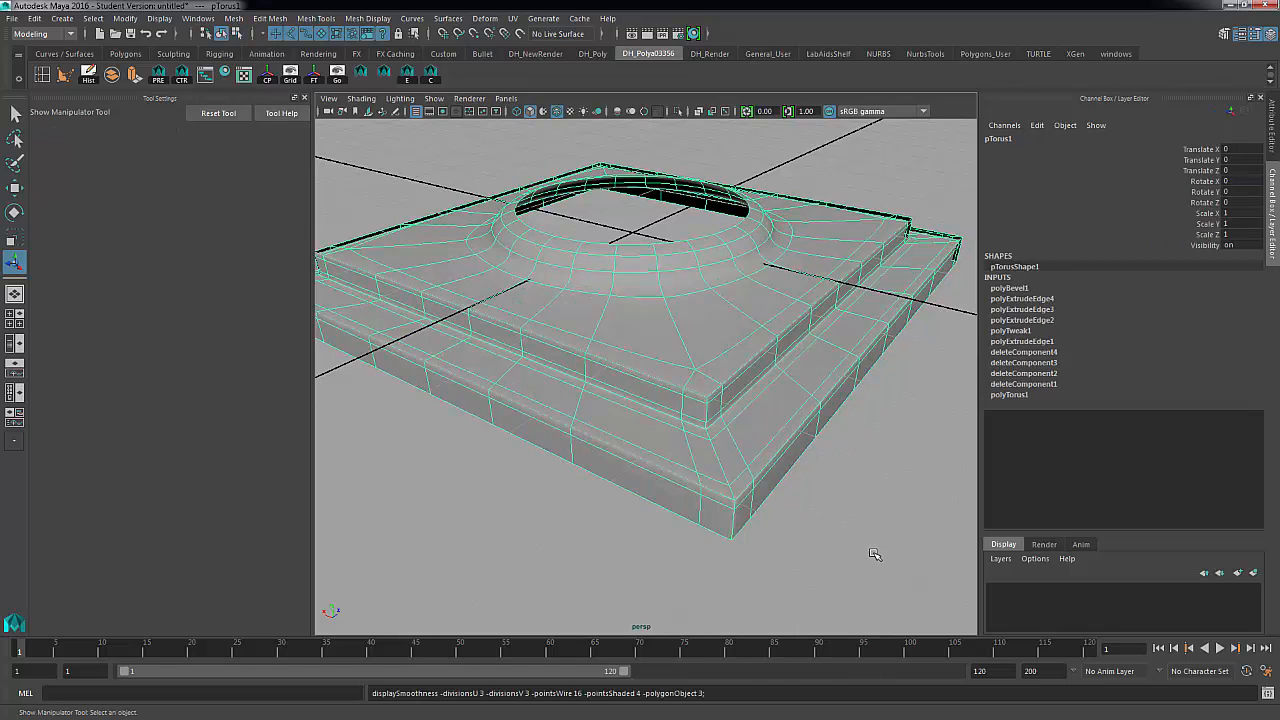
pyautogui.click(849, 554)
pyautogui.keyDown('alt'); pyautogui.moveTo(794, 496); pyautogui.dragTo(777, 460); pyautogui.keyUp('alt')
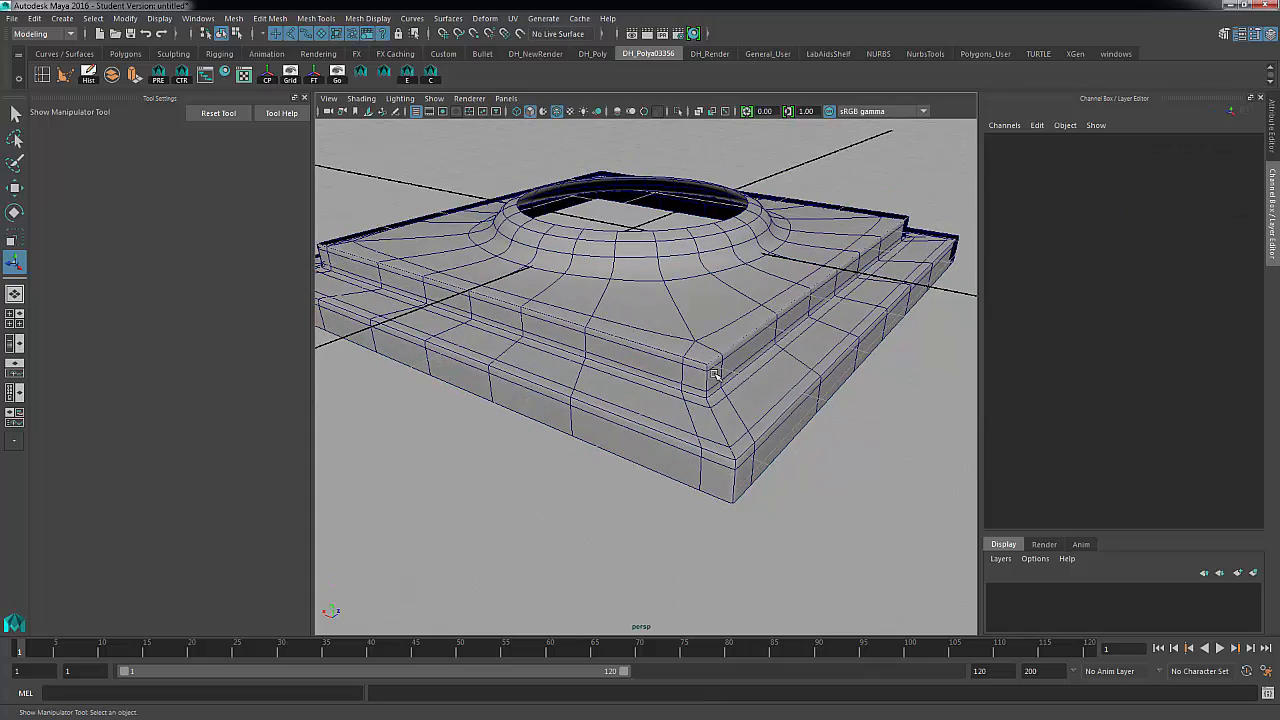
pyautogui.keyDown('alt'); pyautogui.moveTo(645, 418); pyautogui.dragTo(637, 392); pyautogui.keyUp('alt')
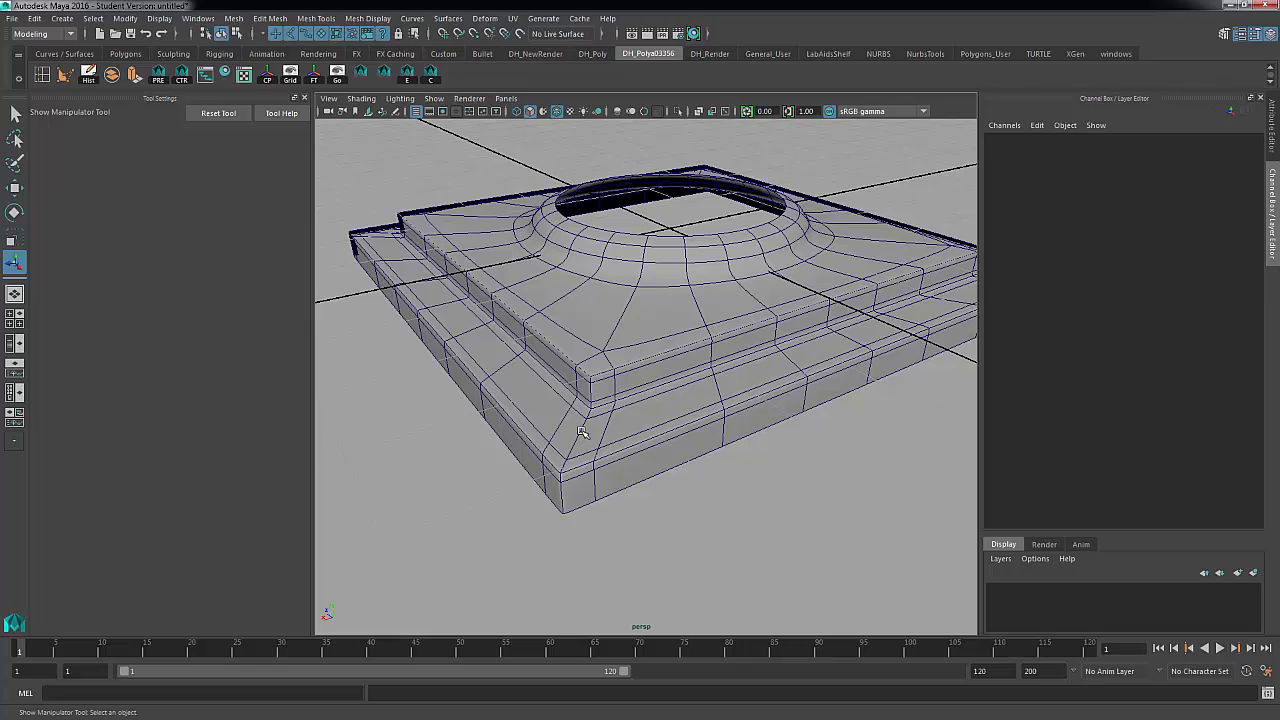
pyautogui.keyDown('alt'); pyautogui.moveTo(648, 262); pyautogui.dragTo(636, 248); pyautogui.keyUp('alt')
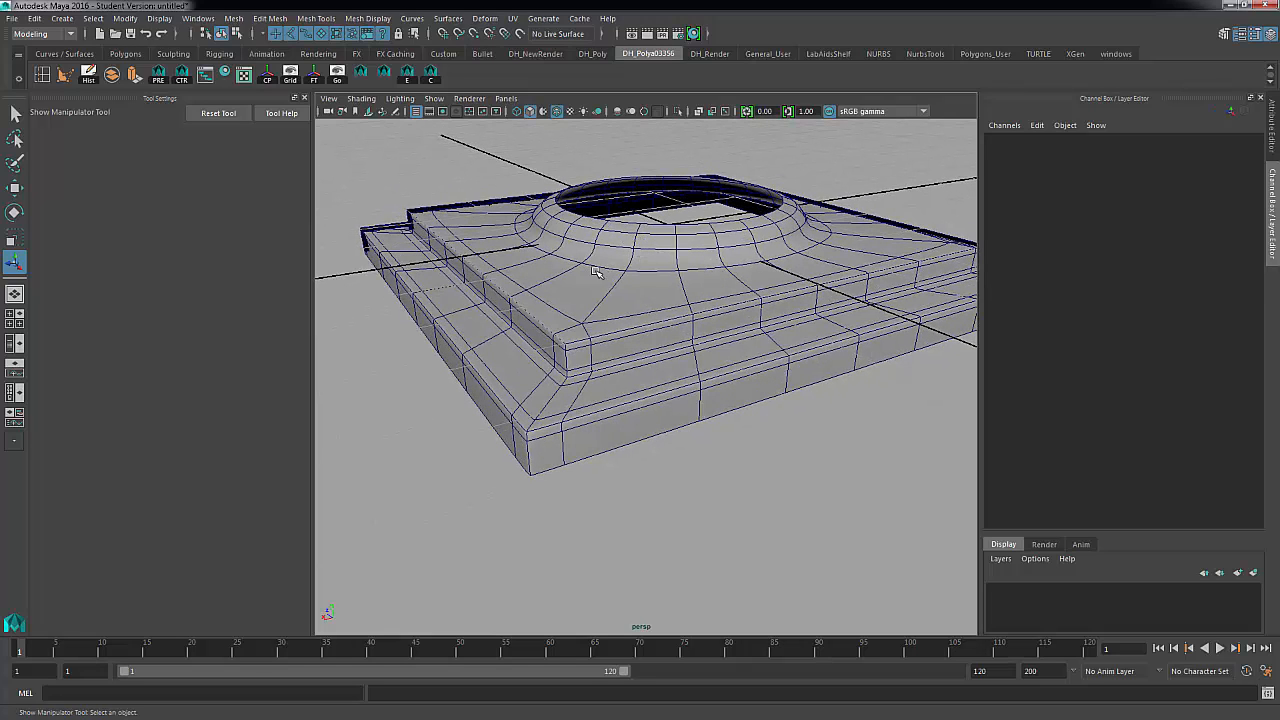
pyautogui.keyDown('alt'); pyautogui.moveTo(646, 260); pyautogui.dragTo(632, 338); pyautogui.keyUp('alt')
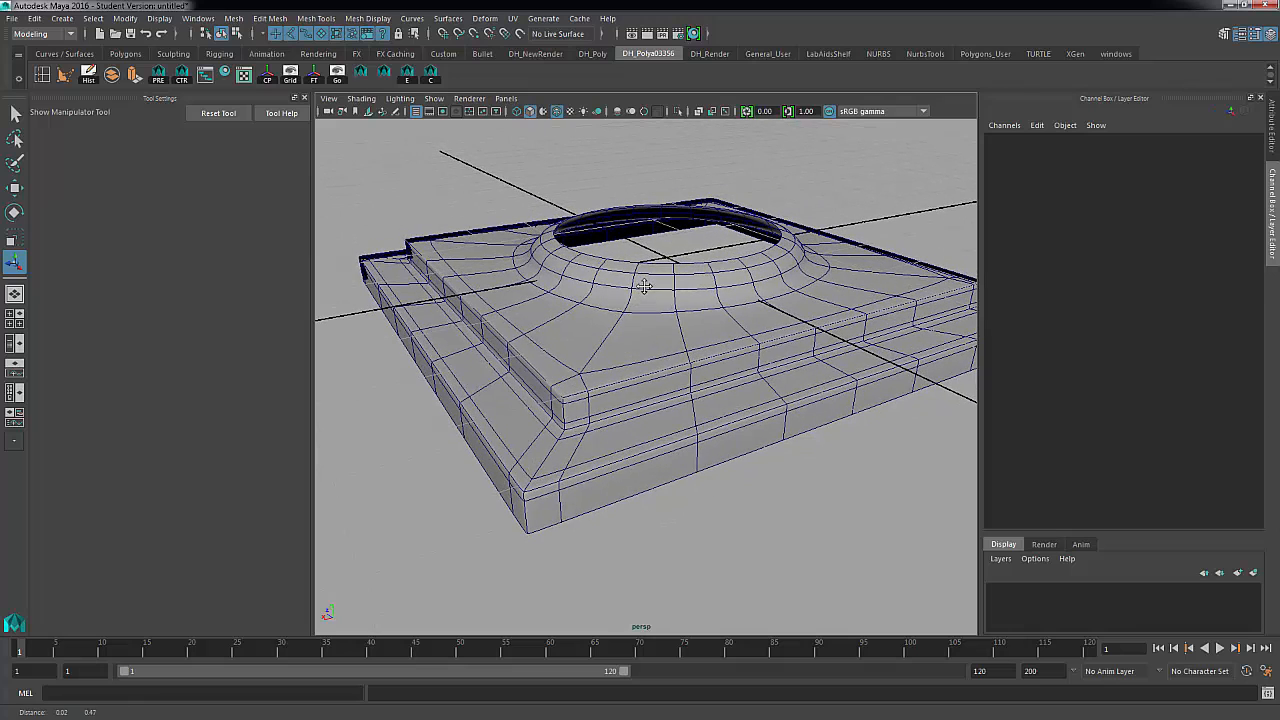
# Return the mesh to unsmoothed display and insert one edge loop just outside the ring's base and another just above it on the ring
pyautogui.click(632, 340)
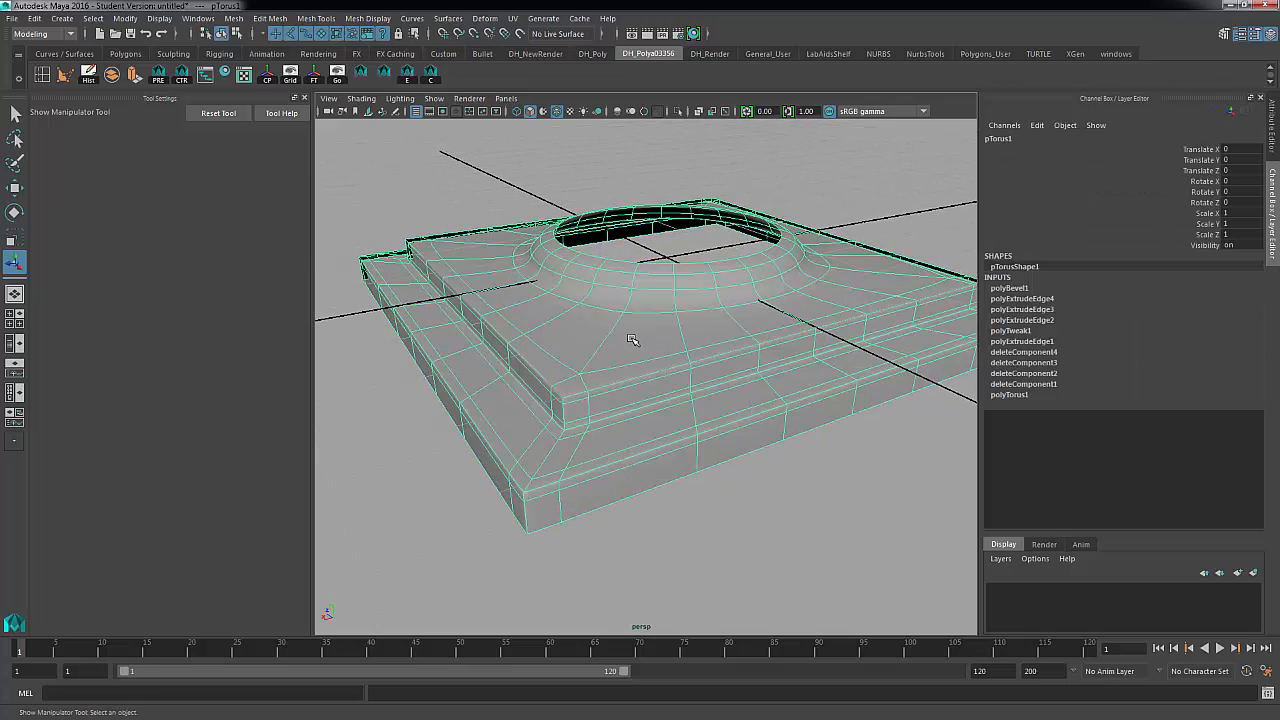
pyautogui.press('1')
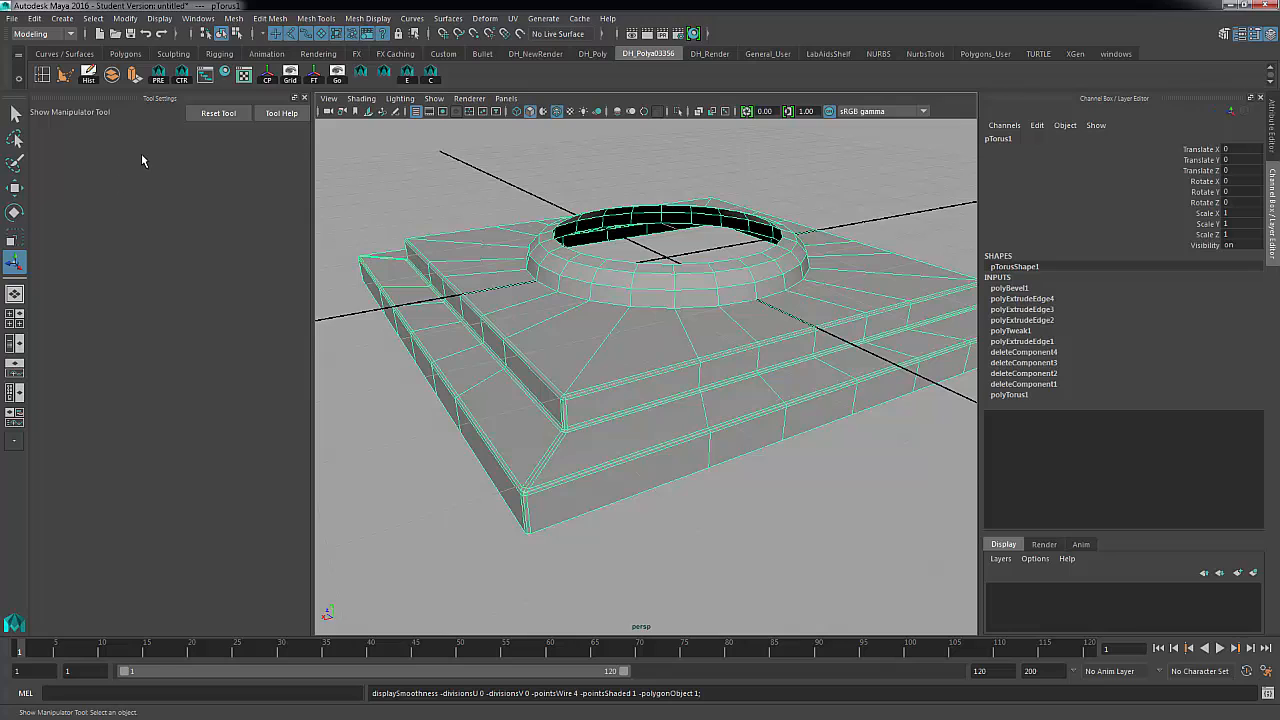
pyautogui.click(270, 18)
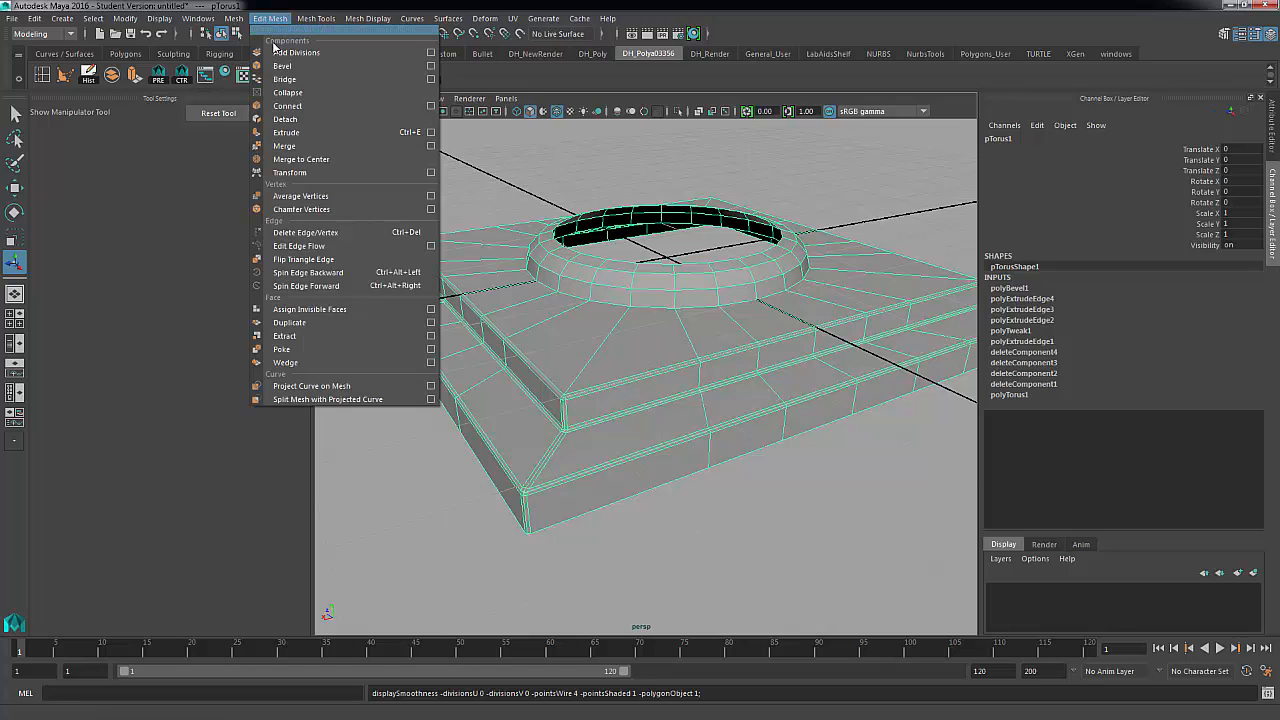
pyautogui.moveTo(316, 18)
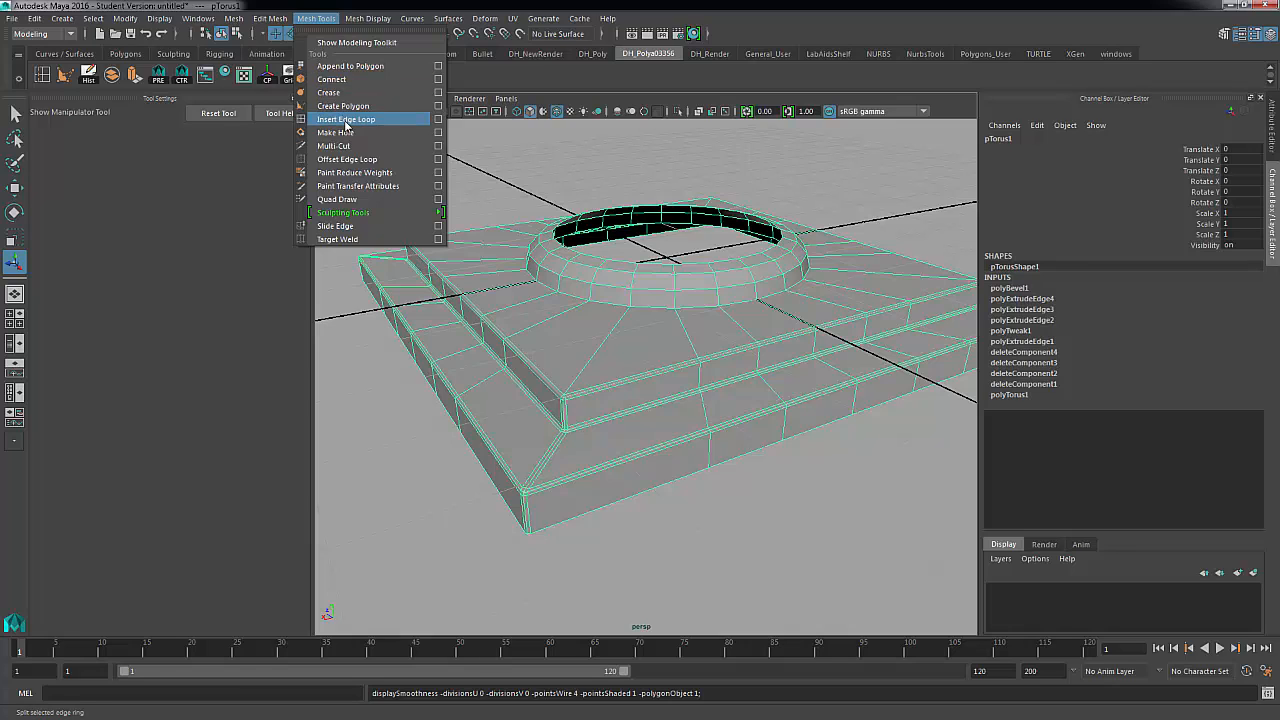
pyautogui.click(346, 119)
pyautogui.moveTo(625, 320); pyautogui.dragTo(632, 314)
pyautogui.keyDown('alt'); pyautogui.moveTo(632, 314); pyautogui.dragTo(720, 289, button='right'); pyautogui.keyUp('alt')
pyautogui.keyDown('alt'); pyautogui.moveTo(720, 289); pyautogui.dragTo(711, 345, button='middle'); pyautogui.keyUp('alt')
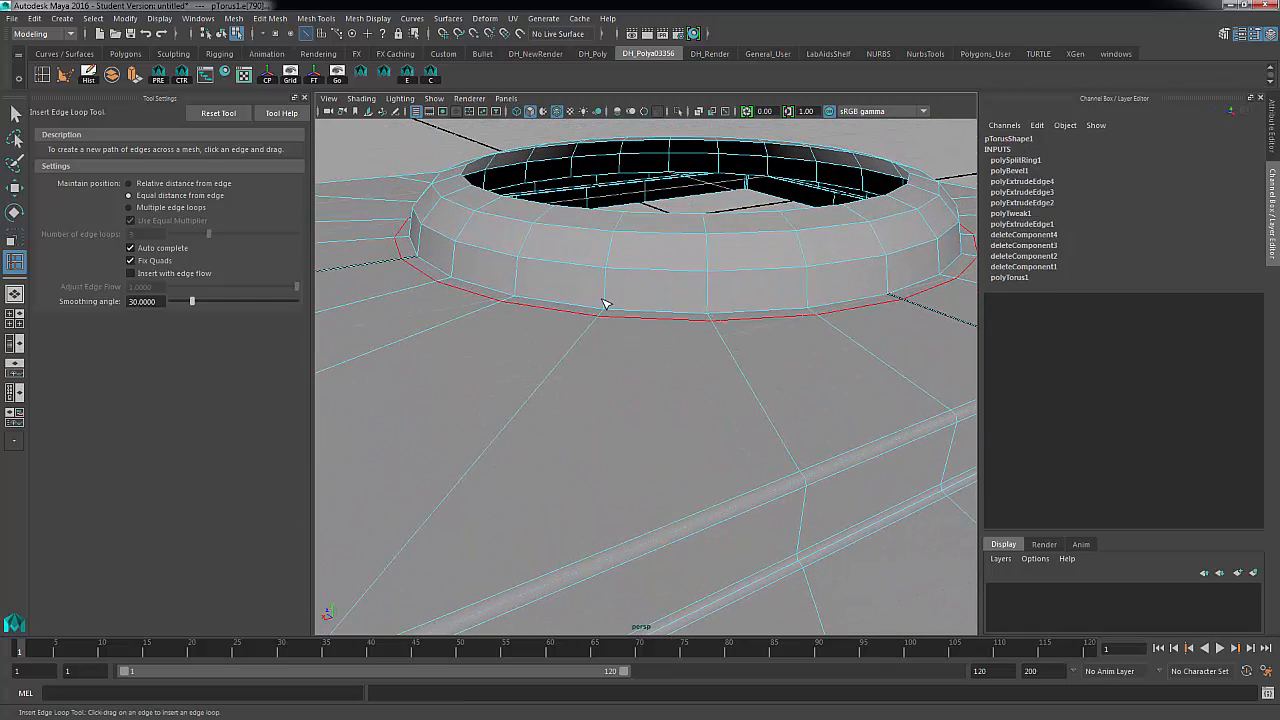
pyautogui.moveTo(604, 303); pyautogui.dragTo(604, 304)
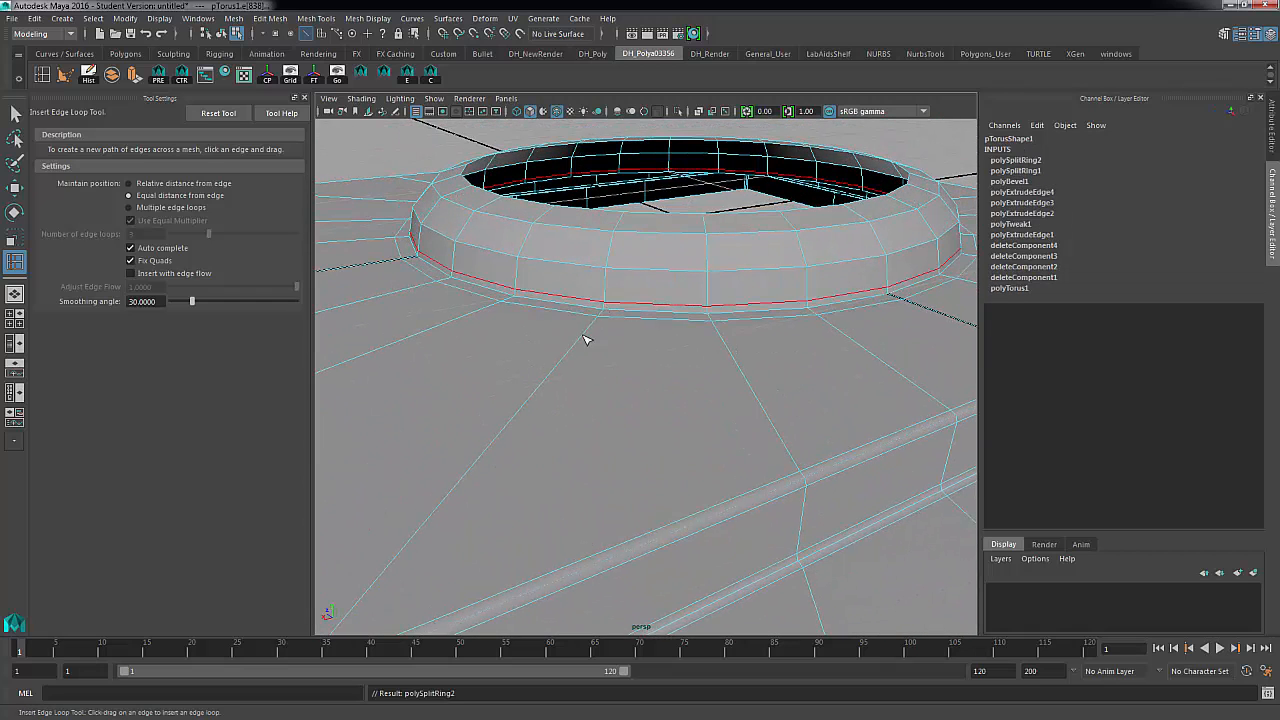
# Leave the edge loop tool, show the object in smooth mesh preview and examine the crease around the ring's base
pyautogui.moveTo(472, 333); pyautogui.dragTo(510, 308, button='right')
pyautogui.press('q')
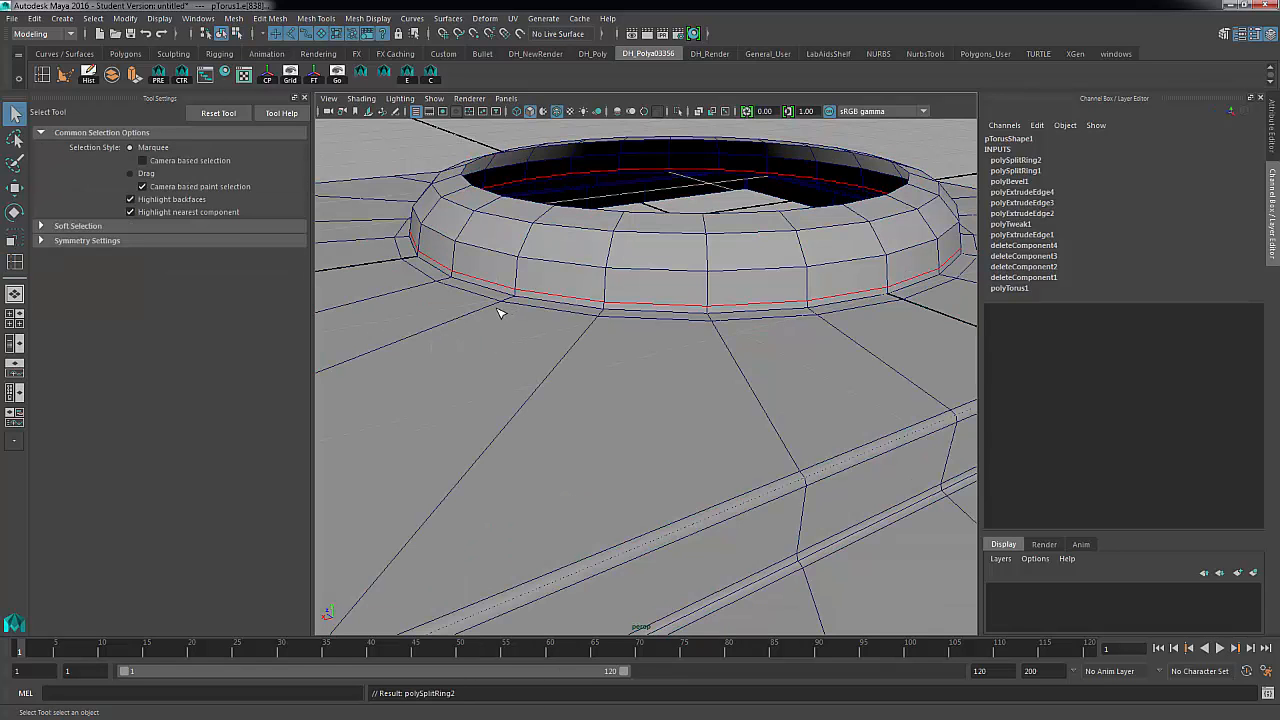
pyautogui.moveTo(497, 314); pyautogui.dragTo(557, 290, button='right')
pyautogui.click(508, 319)
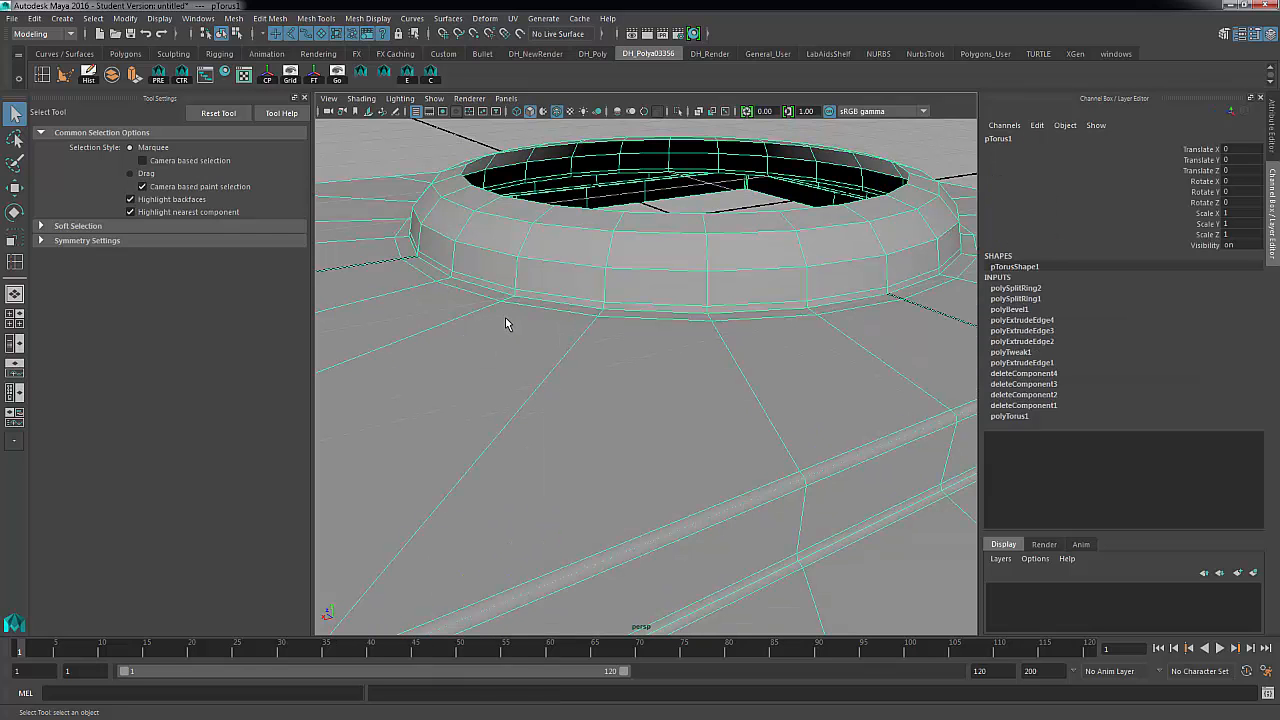
pyautogui.press('3')
pyautogui.click(384, 164)
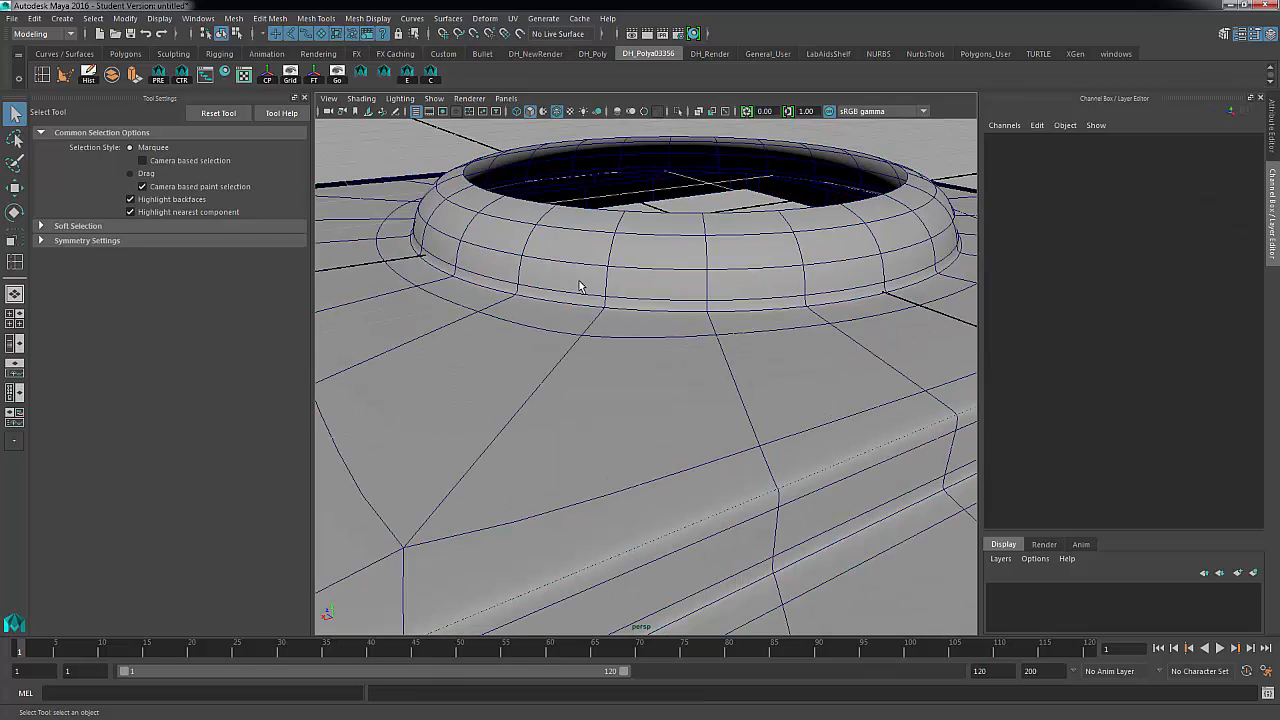
pyautogui.keyDown('alt'); pyautogui.moveTo(578, 287); pyautogui.dragTo(524, 283); pyautogui.keyUp('alt')
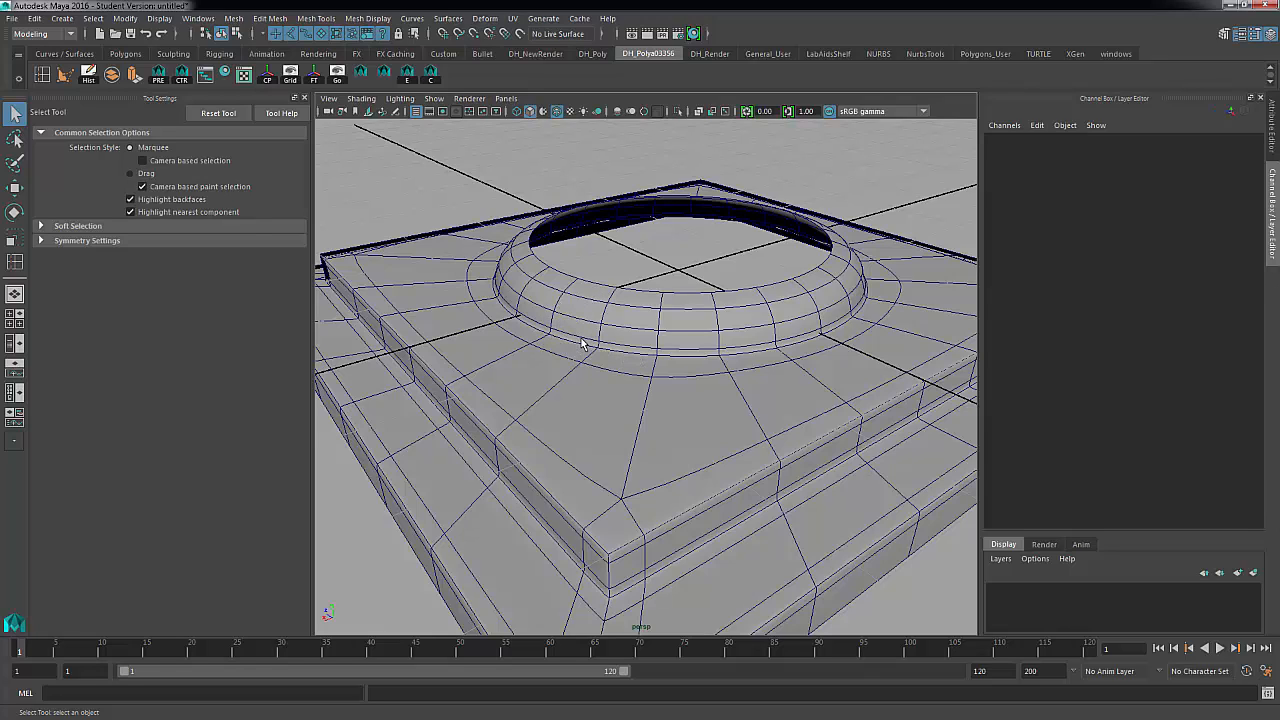
# Select the object and review the first bevel's settings and the rest of its construction history
pyautogui.click(554, 497)
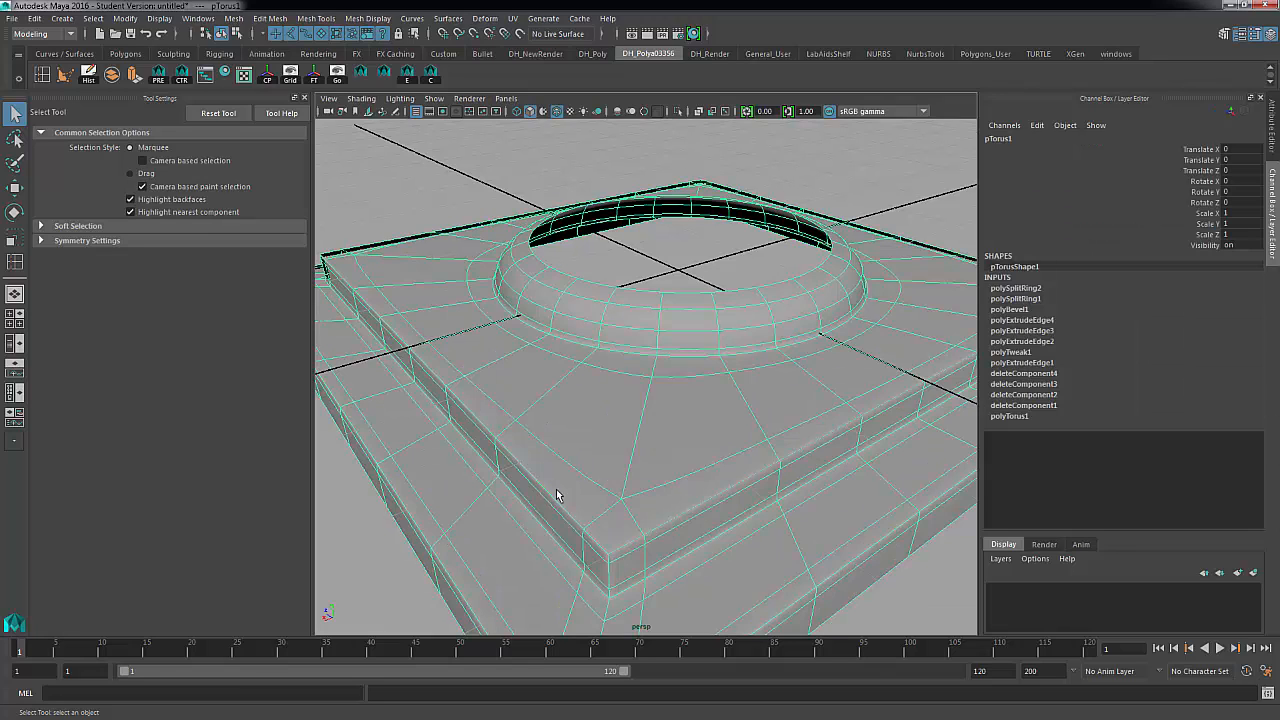
pyautogui.click(1010, 310)
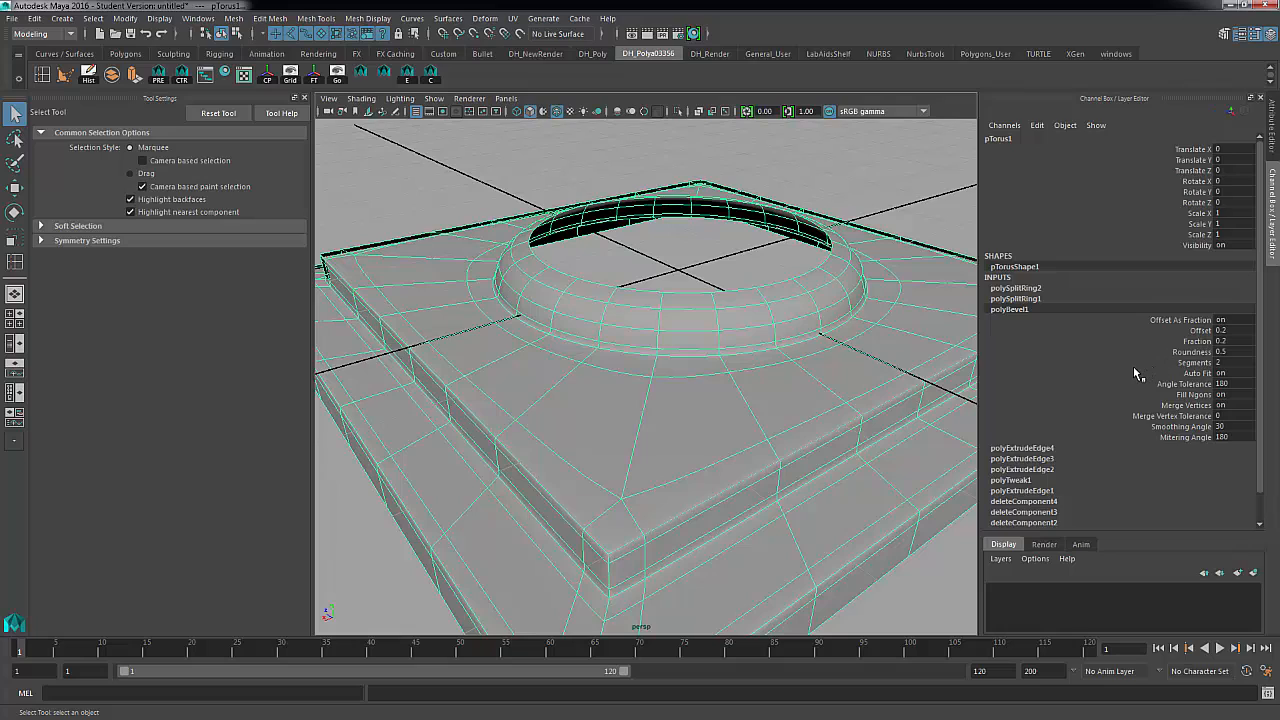
pyautogui.scroll(-1, 1133, 366)
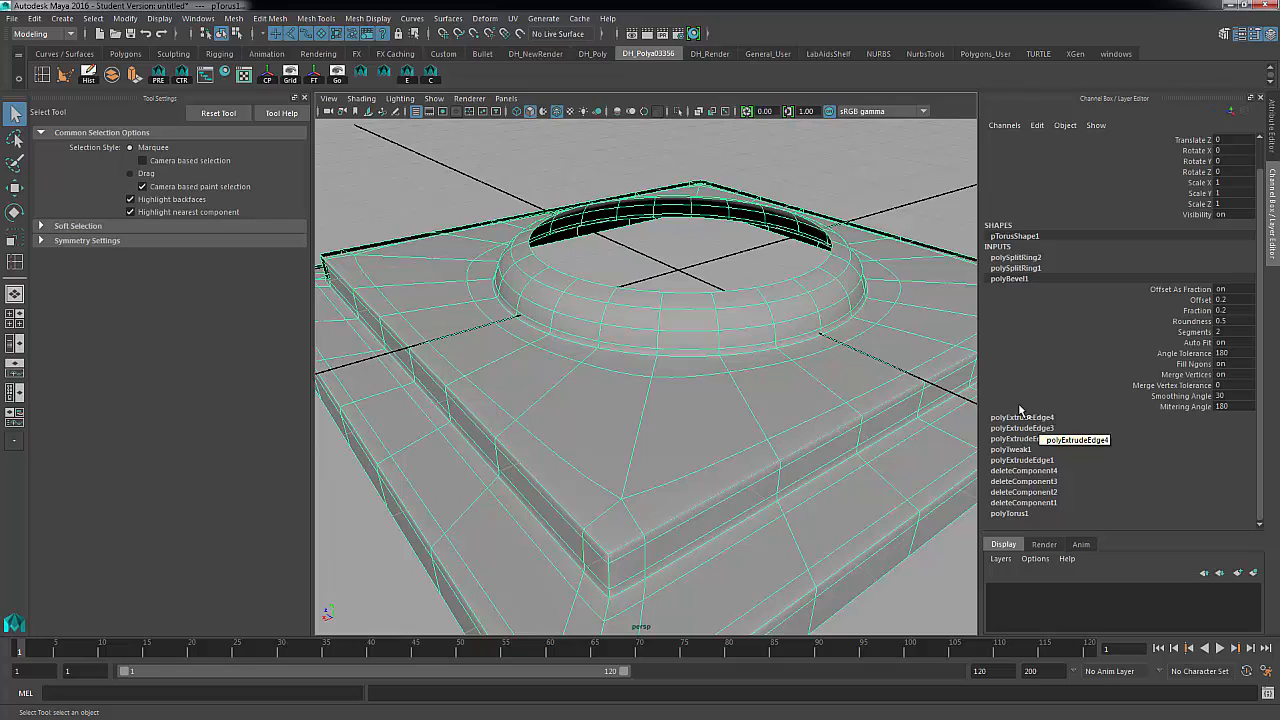
# Delete the object's construction history and deselect the object
pyautogui.click(119, 20)
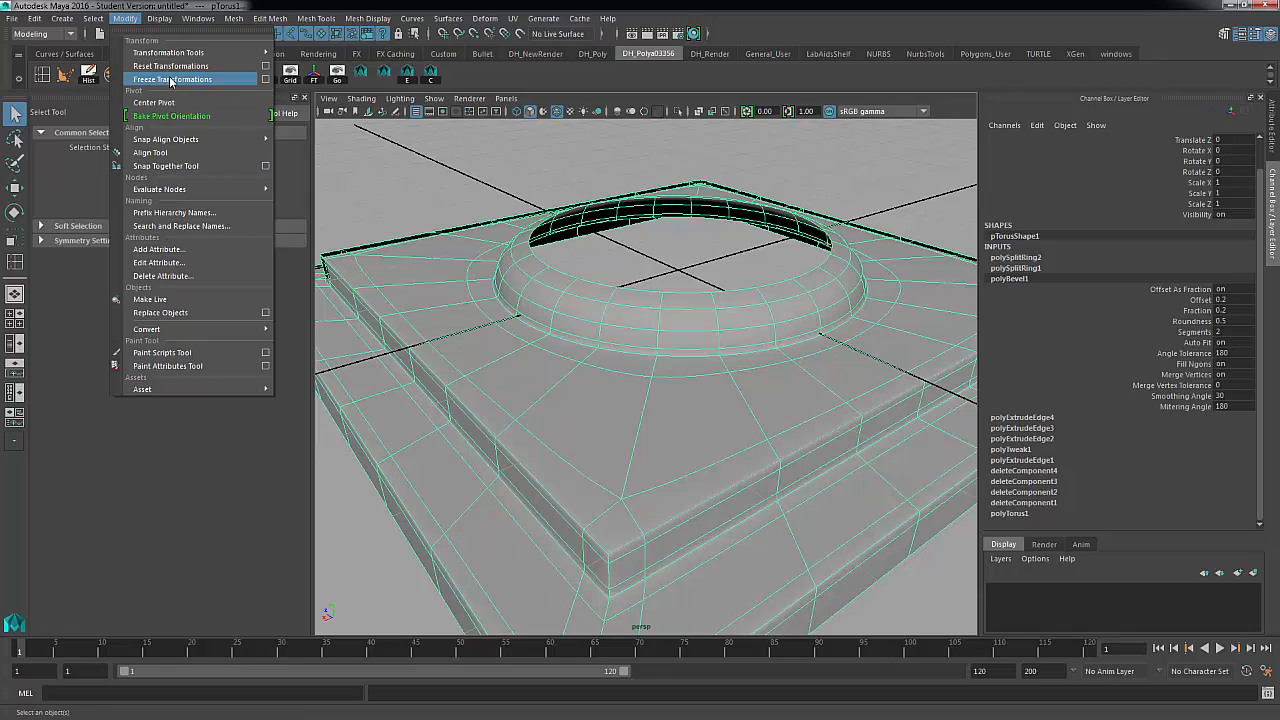
pyautogui.moveTo(34, 18)
pyautogui.moveTo(66, 177)
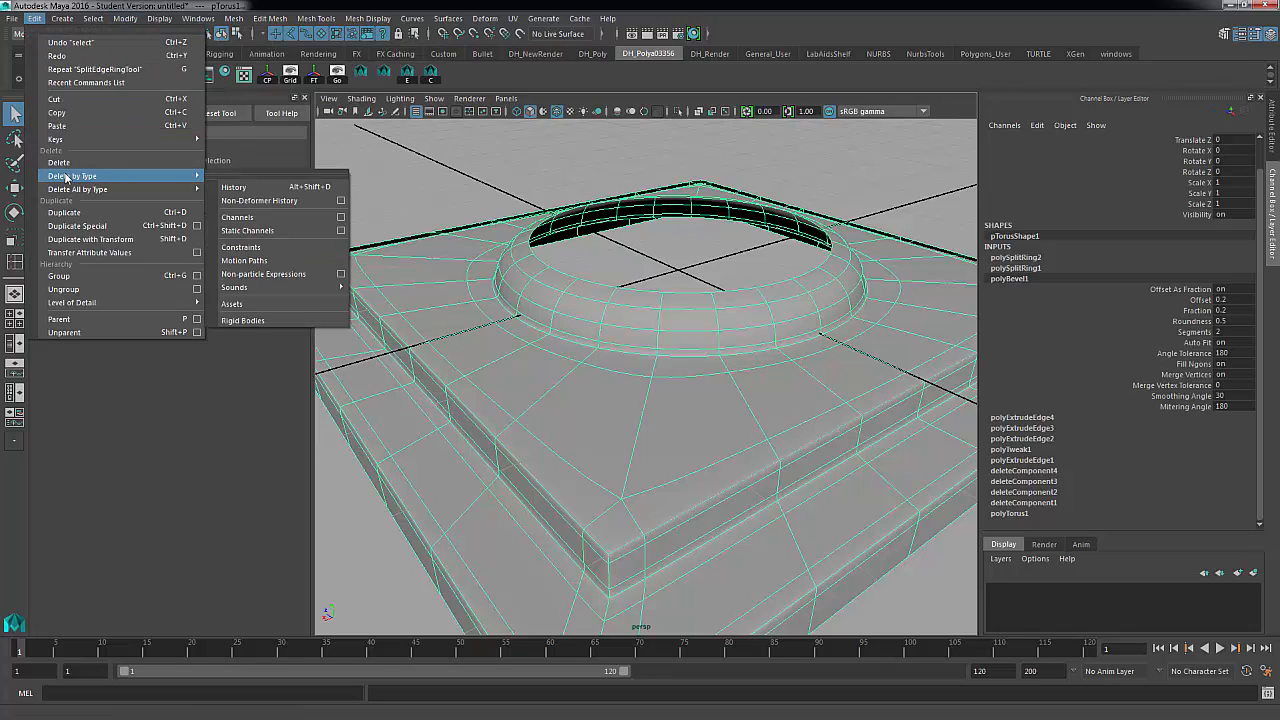
pyautogui.click(233, 187)
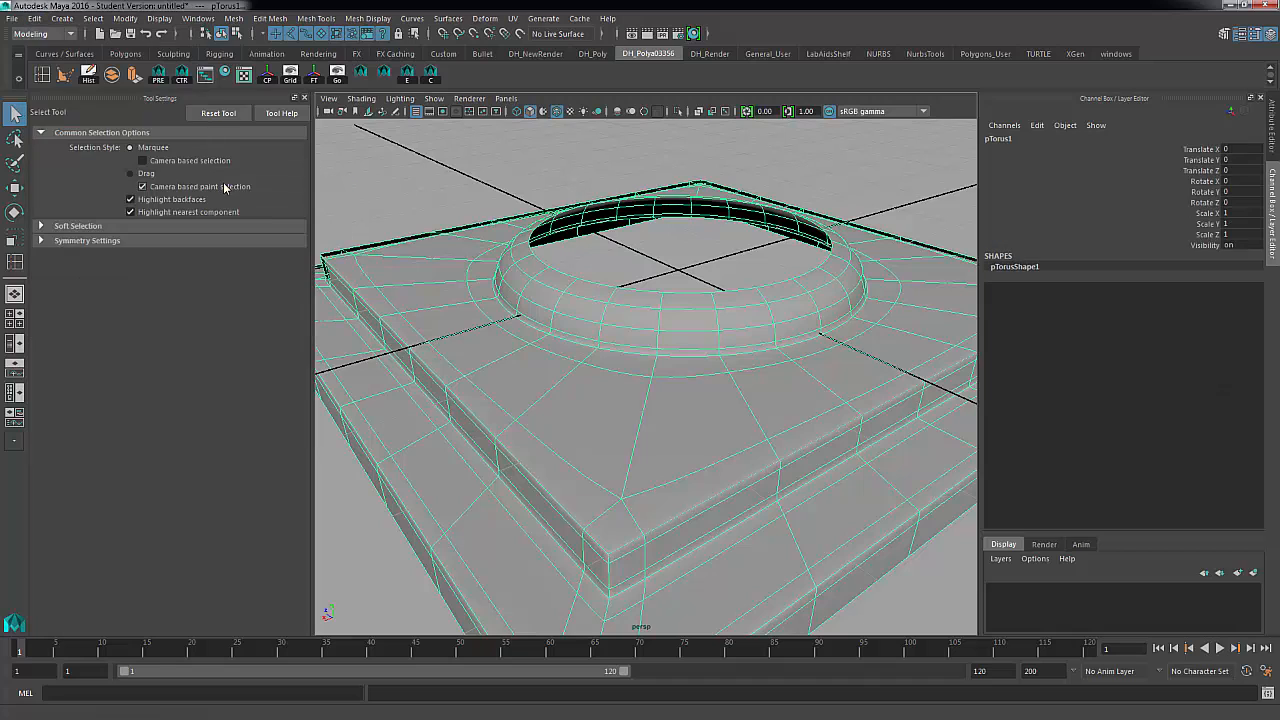
pyautogui.click(737, 286)
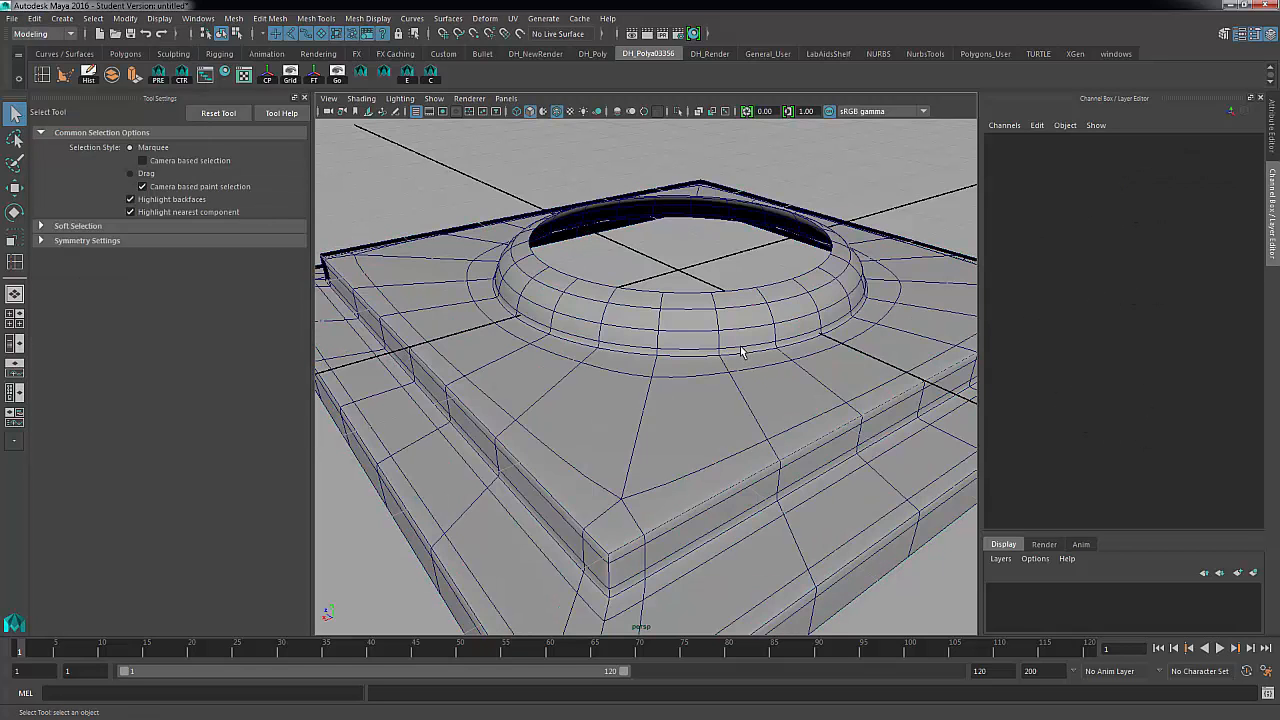
# Return the object to unsmoothed display and select the edge loop around the ring's upper inner opening
pyautogui.keyDown('alt'); pyautogui.moveTo(714, 349); pyautogui.dragTo(591, 357, button='right'); pyautogui.keyUp('alt')
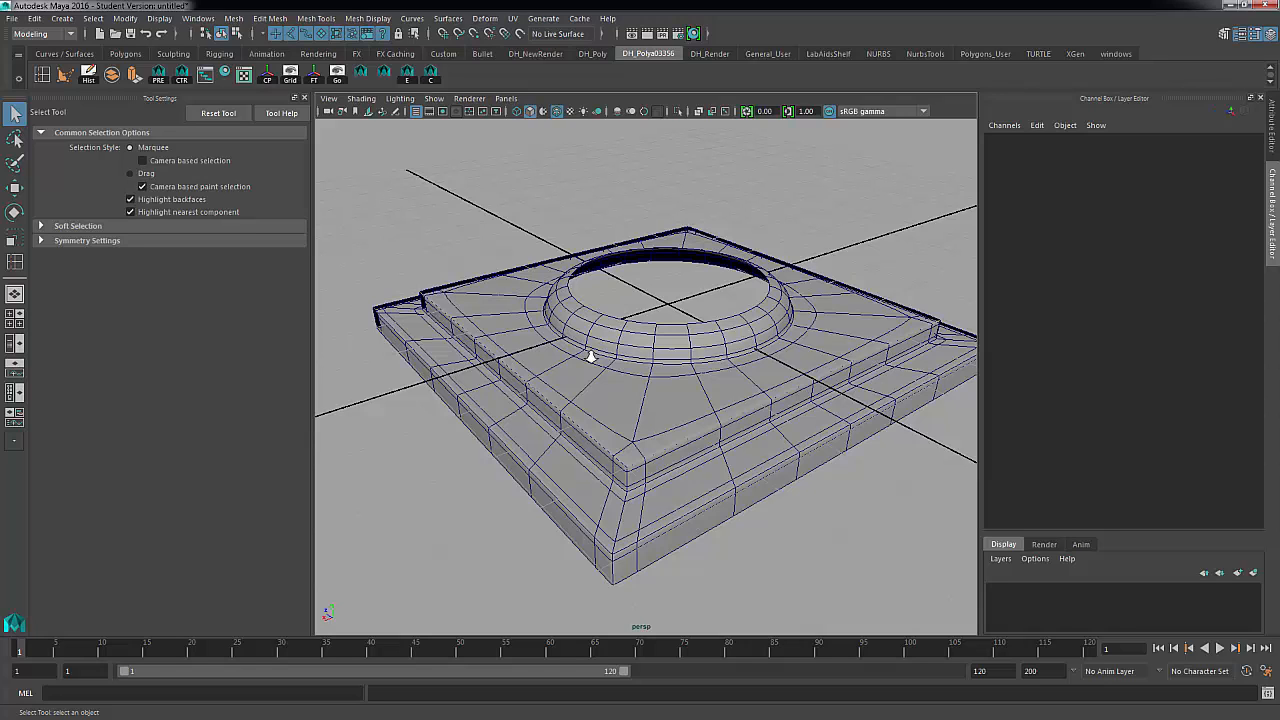
pyautogui.click(591, 357)
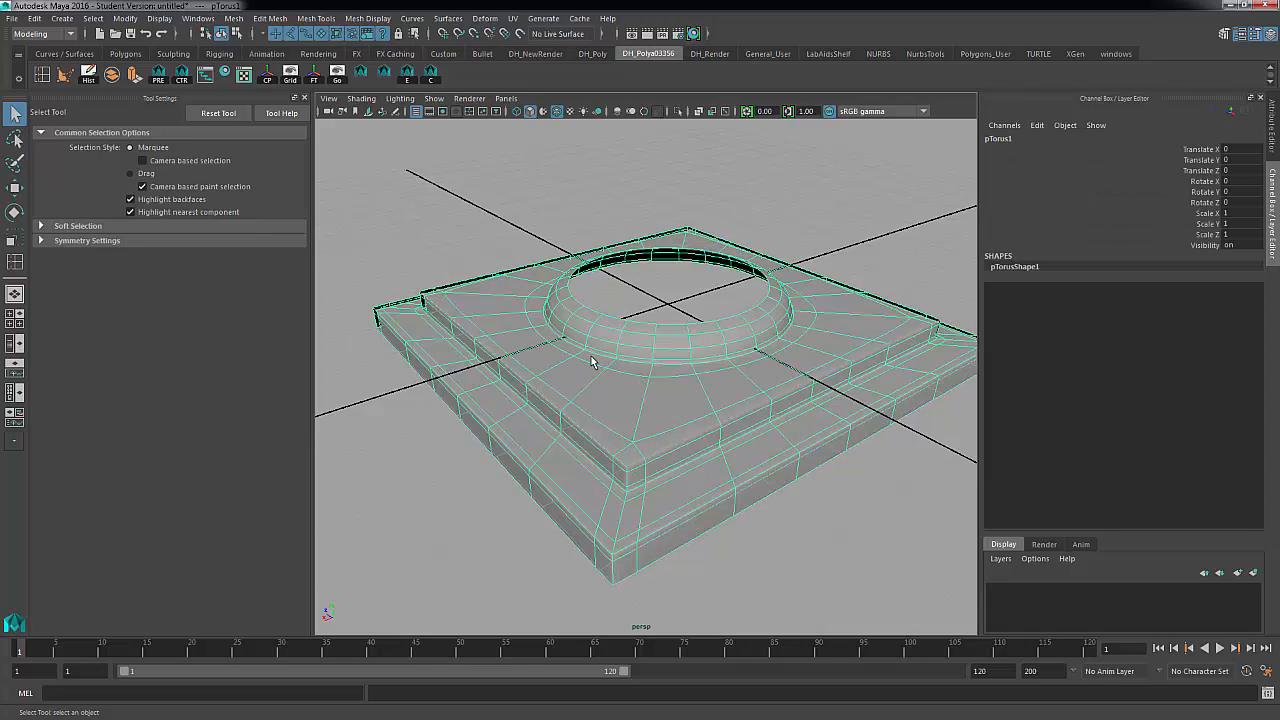
pyautogui.press('1')
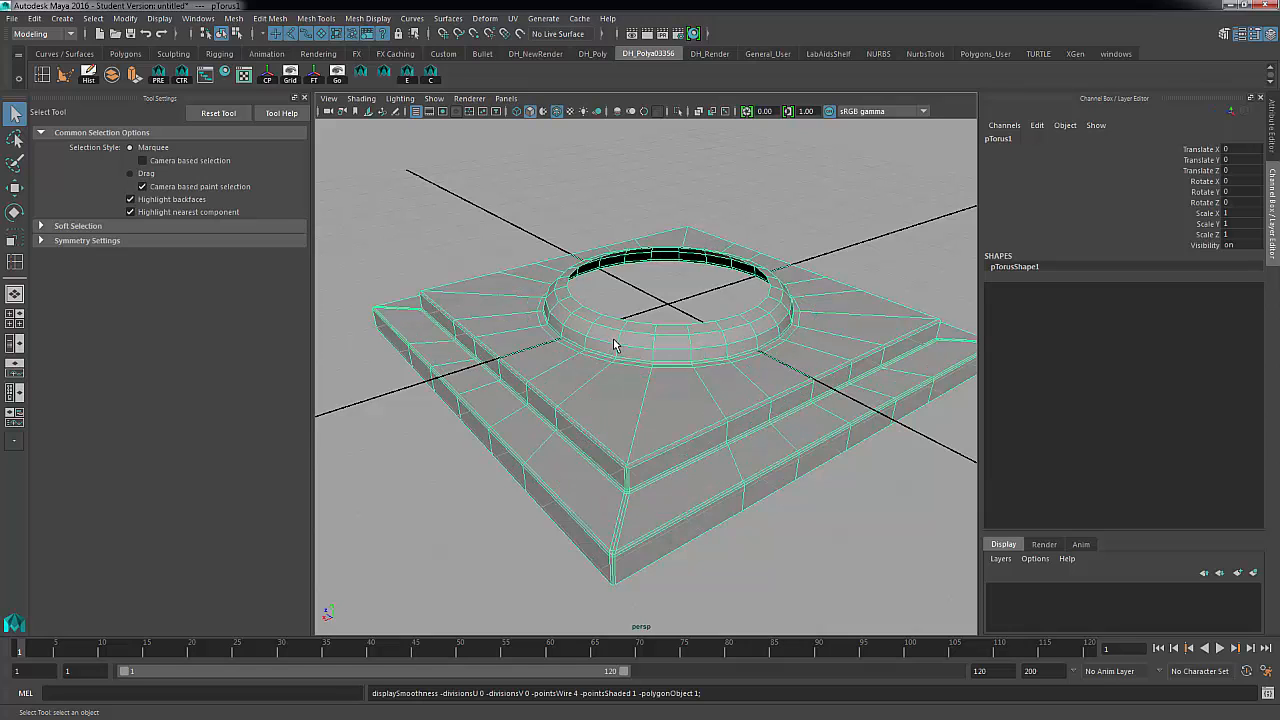
pyautogui.keyDown('alt'); pyautogui.moveTo(716, 270); pyautogui.dragTo(678, 331); pyautogui.keyUp('alt')
pyautogui.moveTo(640, 321); pyautogui.dragTo(636, 299, button='right')
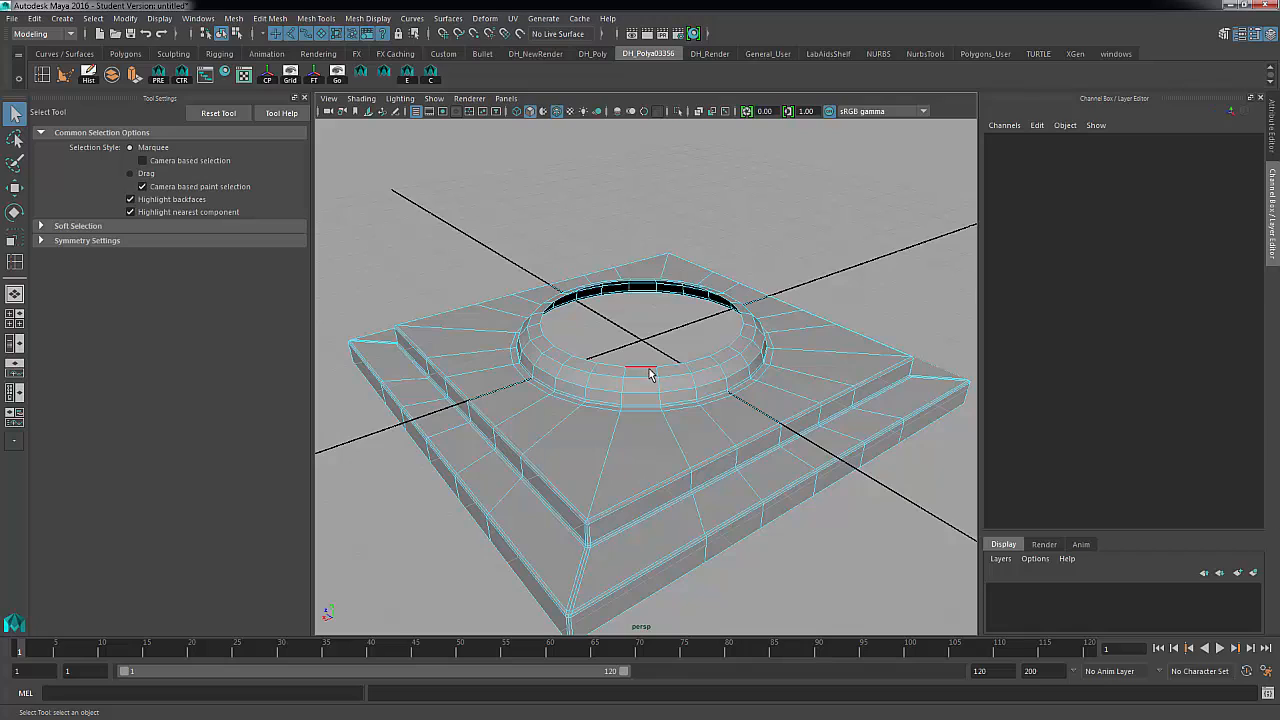
pyautogui.click(650, 370)
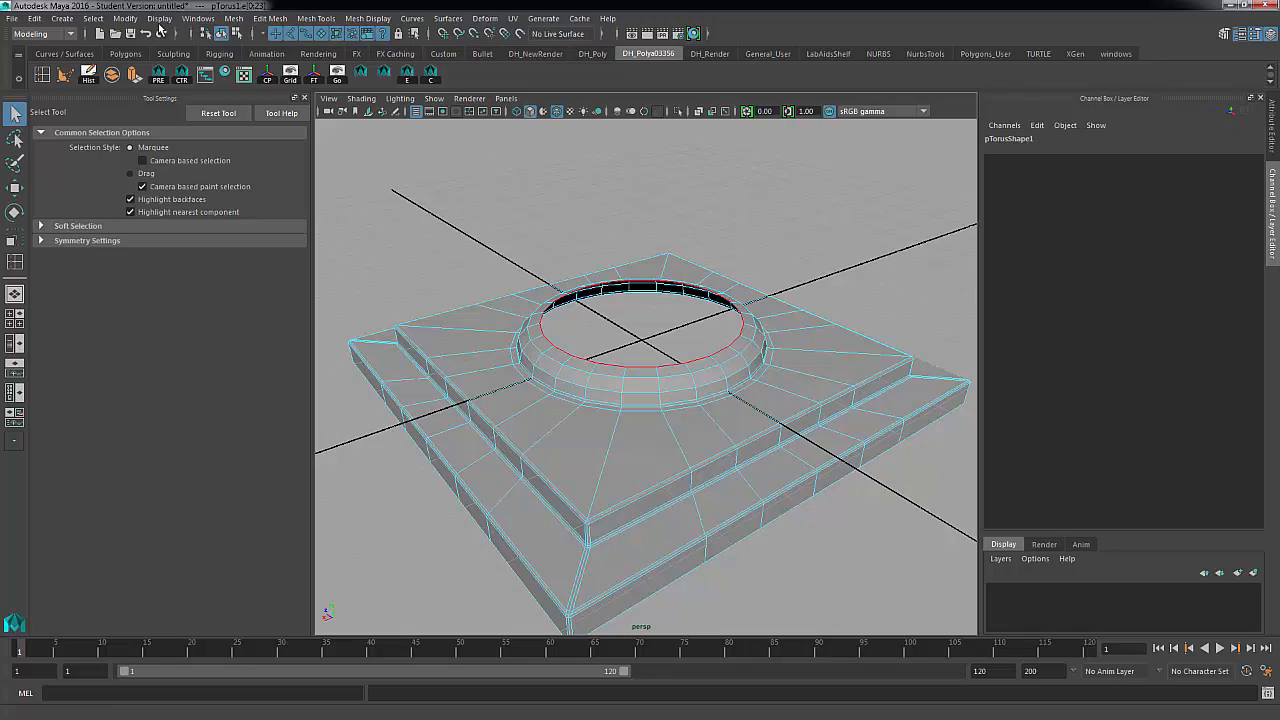
# Extrude the selected opening edges straight up by about 0.578 to form a short collar
pyautogui.click(259, 18)
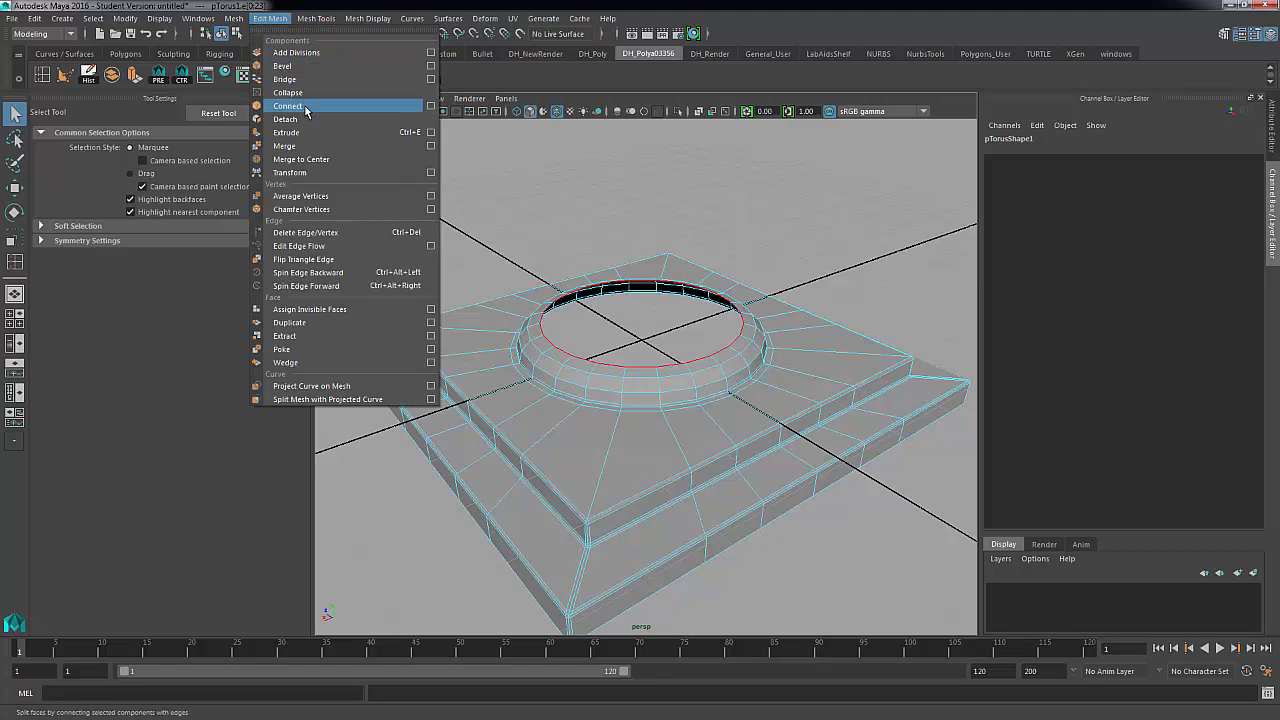
pyautogui.click(314, 131)
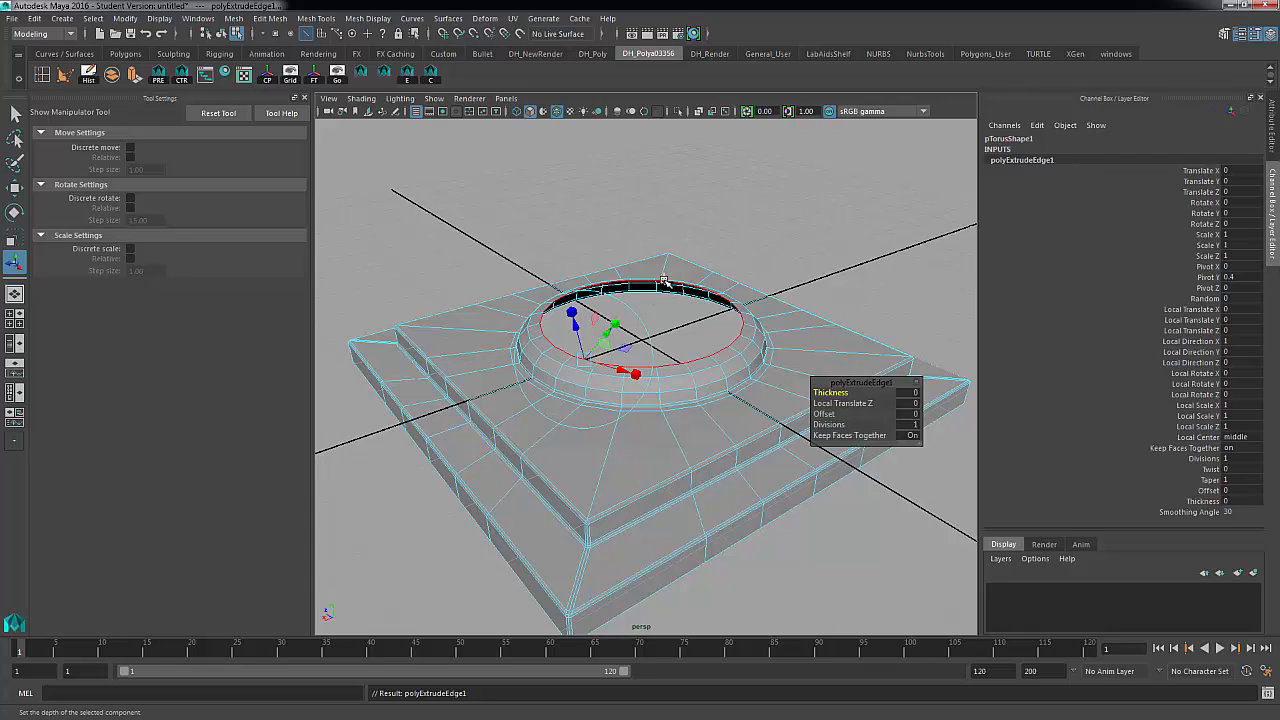
pyautogui.moveTo(645, 284); pyautogui.dragTo(630, 175)
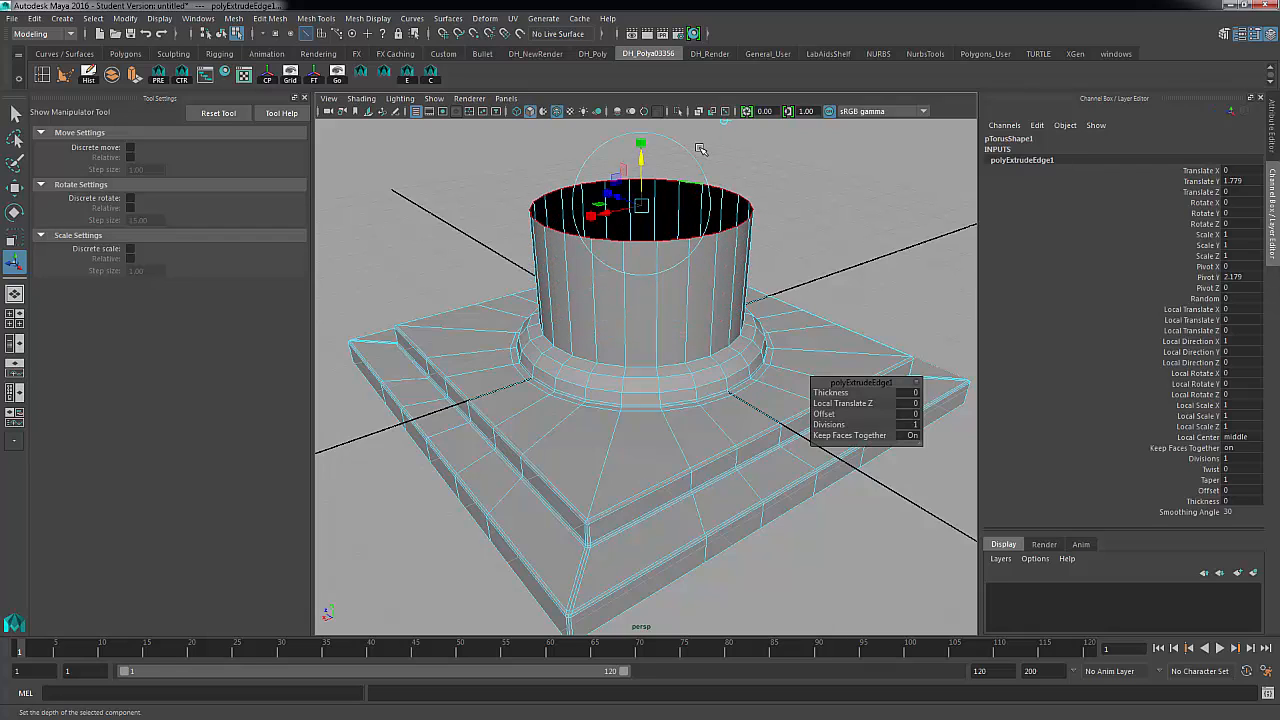
pyautogui.moveTo(642, 160); pyautogui.dragTo(648, 244)
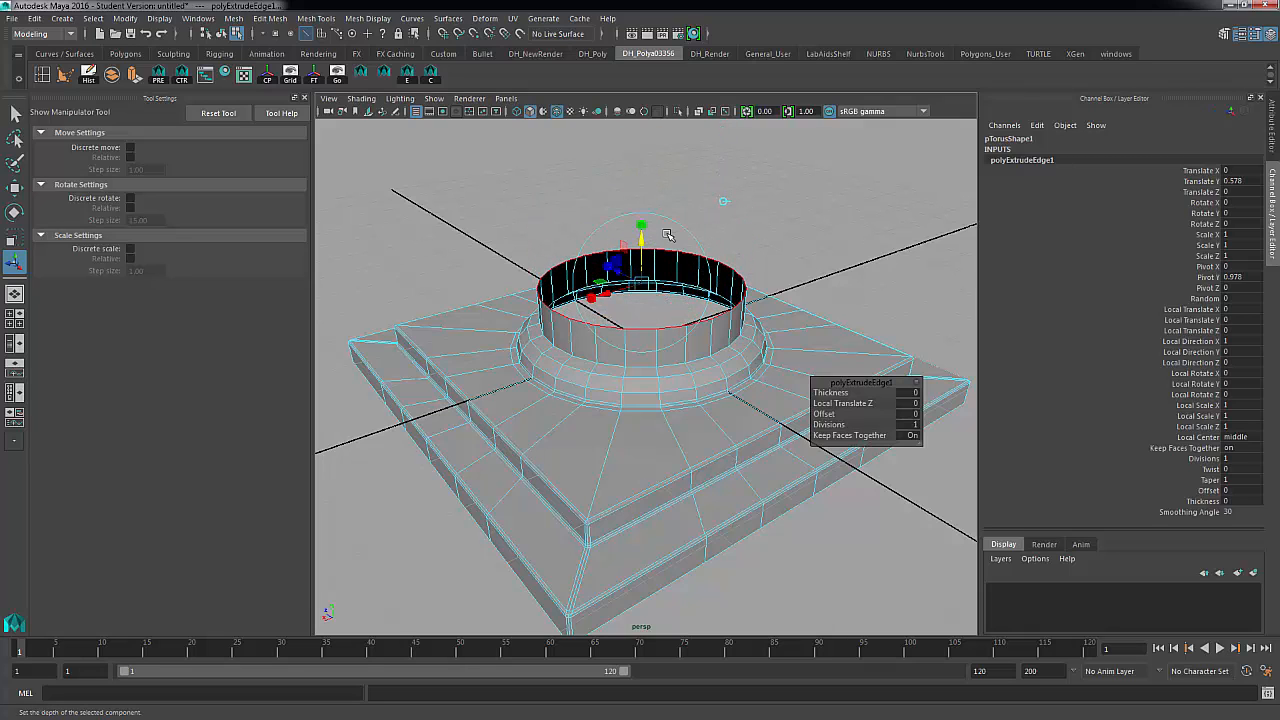
pyautogui.click(780, 202)
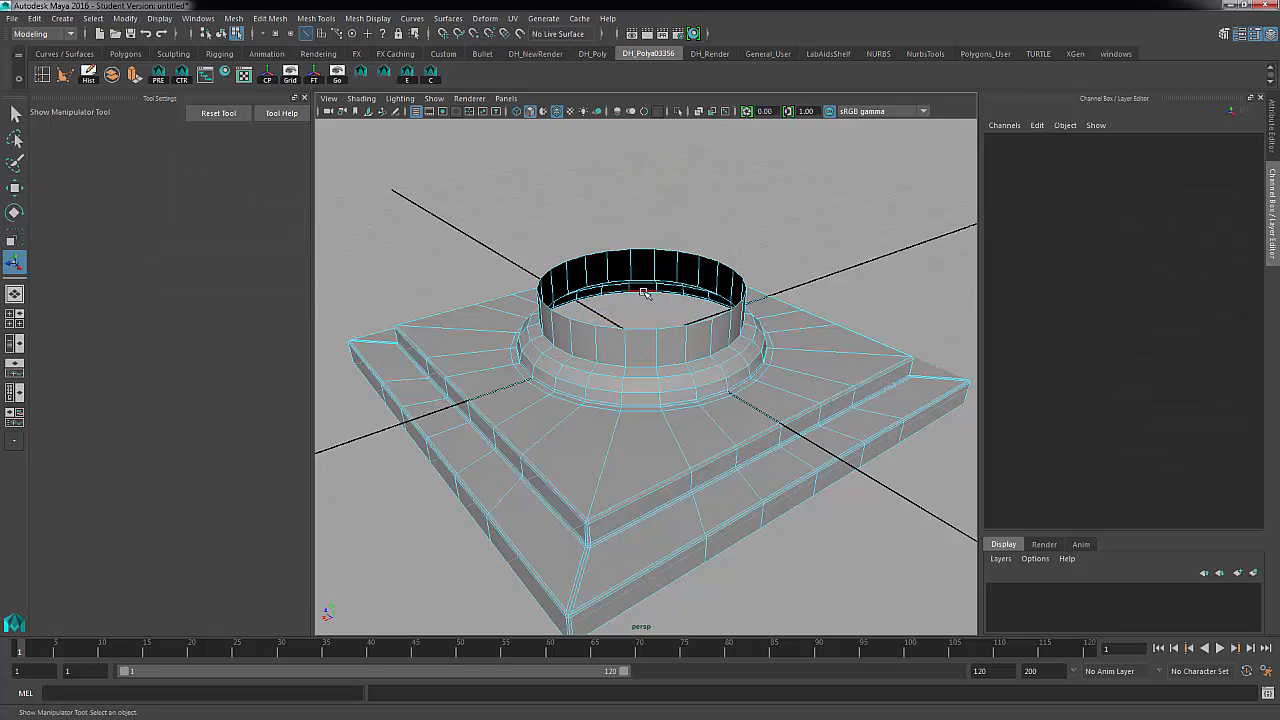
# In the top view, select every second vertex around the inner circle of the collar
pyautogui.press('space')
pyautogui.moveTo(617, 296); pyautogui.dragTo(612, 296)
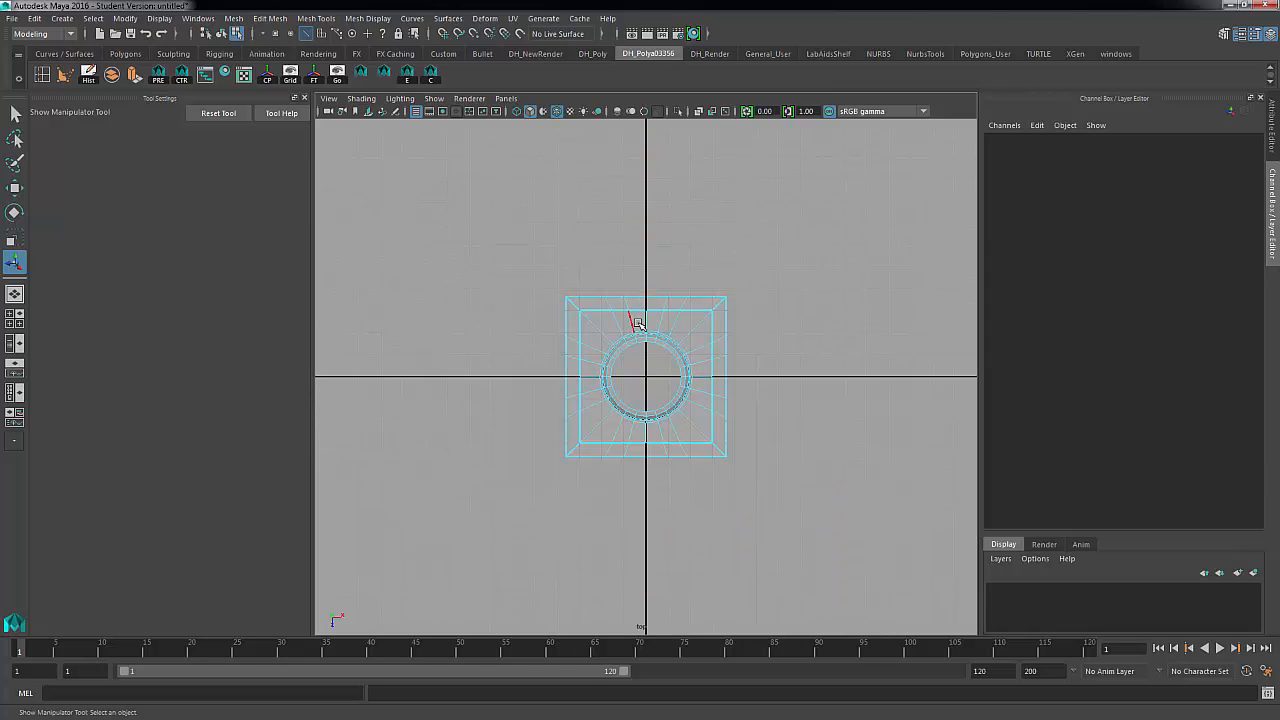
pyautogui.press('f')
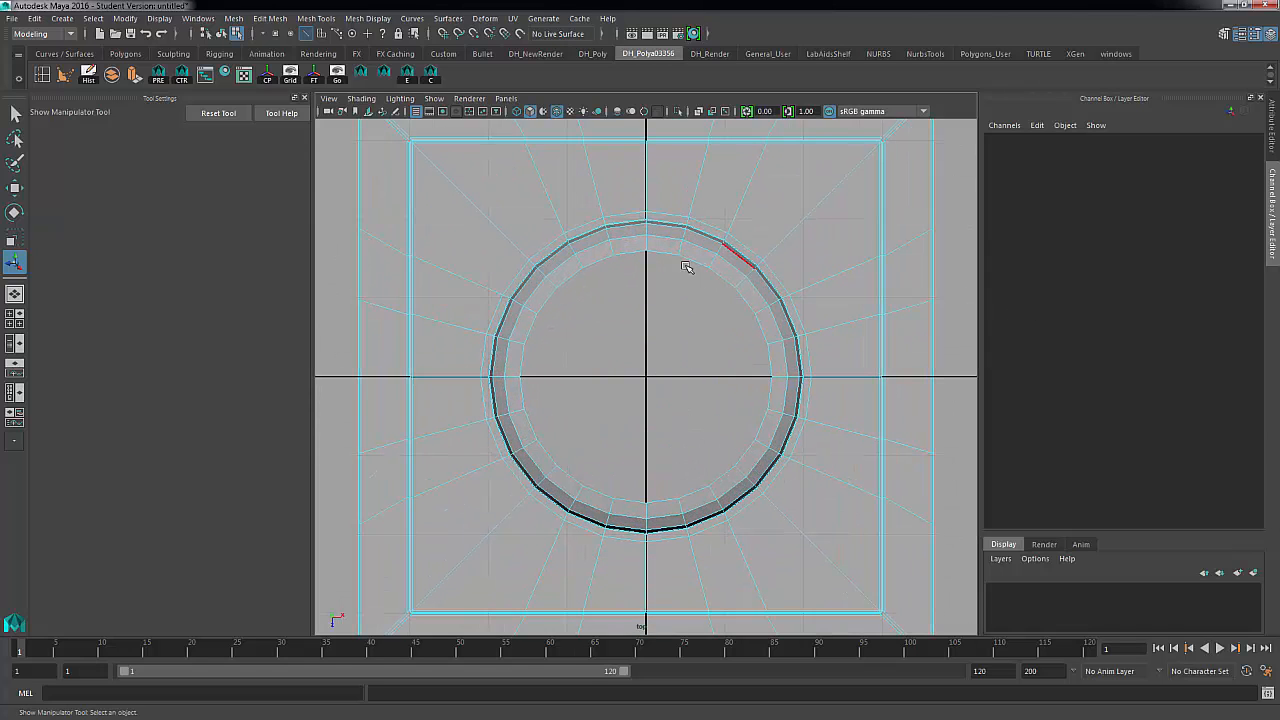
pyautogui.rightClick(644, 252)
pyautogui.moveTo(644, 252); pyautogui.dragTo(618, 254, button='right')
pyautogui.click(645, 250)
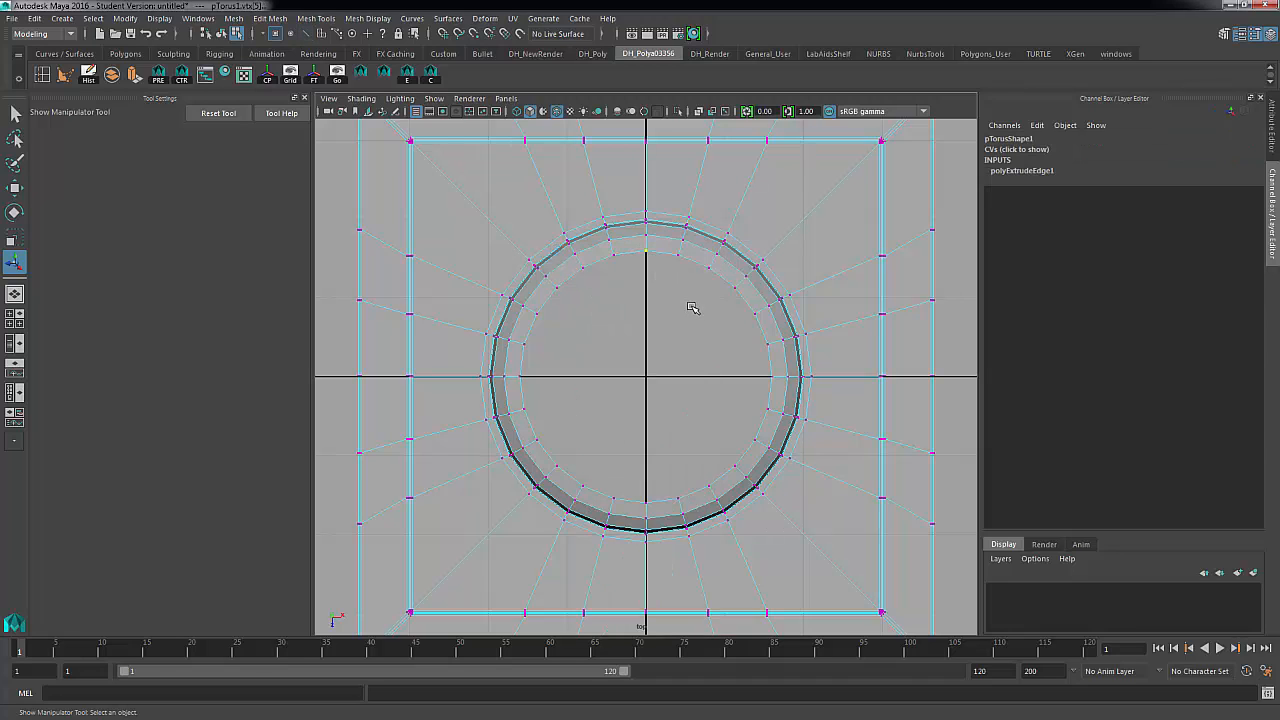
pyautogui.keyDown('shift'); pyautogui.moveTo(699, 259); pyautogui.dragTo(757, 318); pyautogui.keyUp('shift')
pyautogui.keyDown('shift'); pyautogui.moveTo(756, 368); pyautogui.dragTo(767, 446); pyautogui.keyUp('shift')
pyautogui.keyDown('shift'); pyautogui.moveTo(704, 474); pyautogui.dragTo(722, 494); pyautogui.keyUp('shift')
pyautogui.keyDown('shift'); pyautogui.moveTo(630, 490); pyautogui.dragTo(658, 512); pyautogui.keyUp('shift')
pyautogui.keyDown('shift'); pyautogui.moveTo(590, 494); pyautogui.dragTo(551, 446); pyautogui.keyUp('shift')
pyautogui.keyDown('shift'); pyautogui.moveTo(517, 370); pyautogui.dragTo(529, 380); pyautogui.keyUp('shift')
pyautogui.keyDown('shift'); pyautogui.moveTo(531, 306); pyautogui.dragTo(545, 320); pyautogui.keyUp('shift')
pyautogui.keyDown('shift'); pyautogui.moveTo(577, 262); pyautogui.dragTo(593, 279); pyautogui.keyUp('shift')
# In the front view, remove the vertices along the collar's bottom from the selection, keeping only those on its upper rim
pyautogui.press('space')
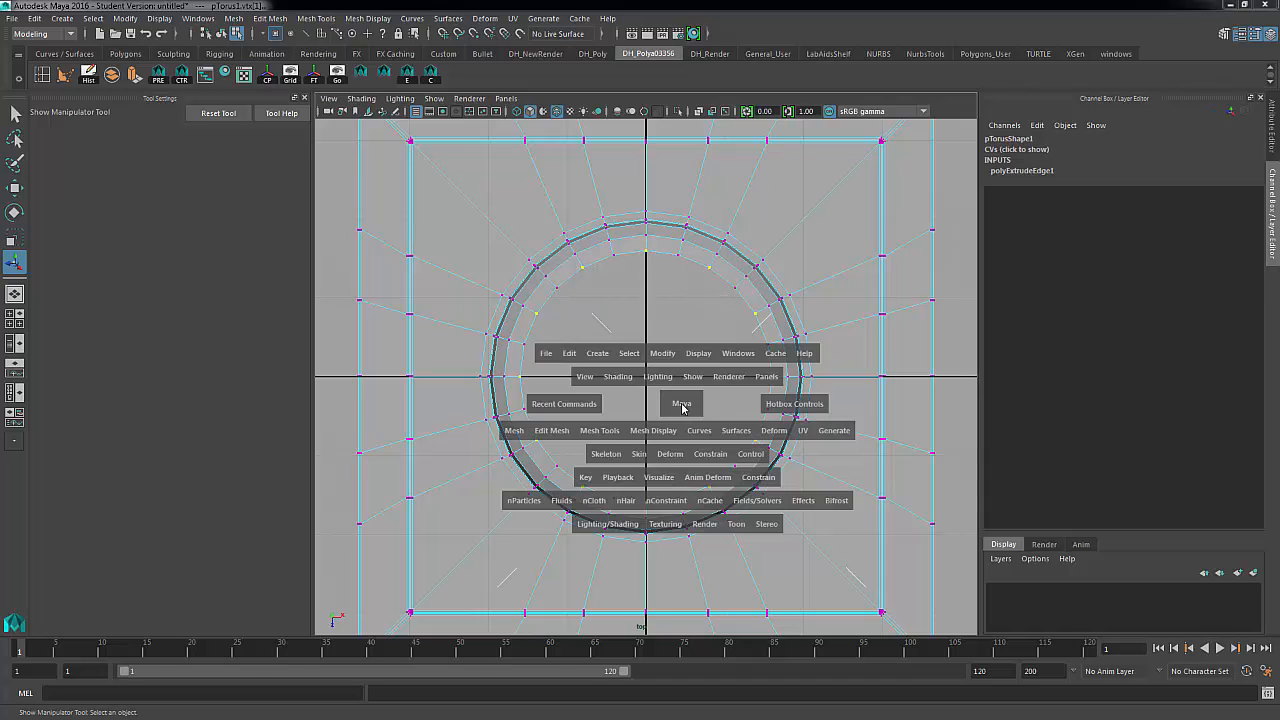
pyautogui.moveTo(682, 402); pyautogui.dragTo(683, 421)
pyautogui.keyDown('alt'); pyautogui.moveTo(689, 406); pyautogui.dragTo(802, 401, button='right'); pyautogui.keyUp('alt')
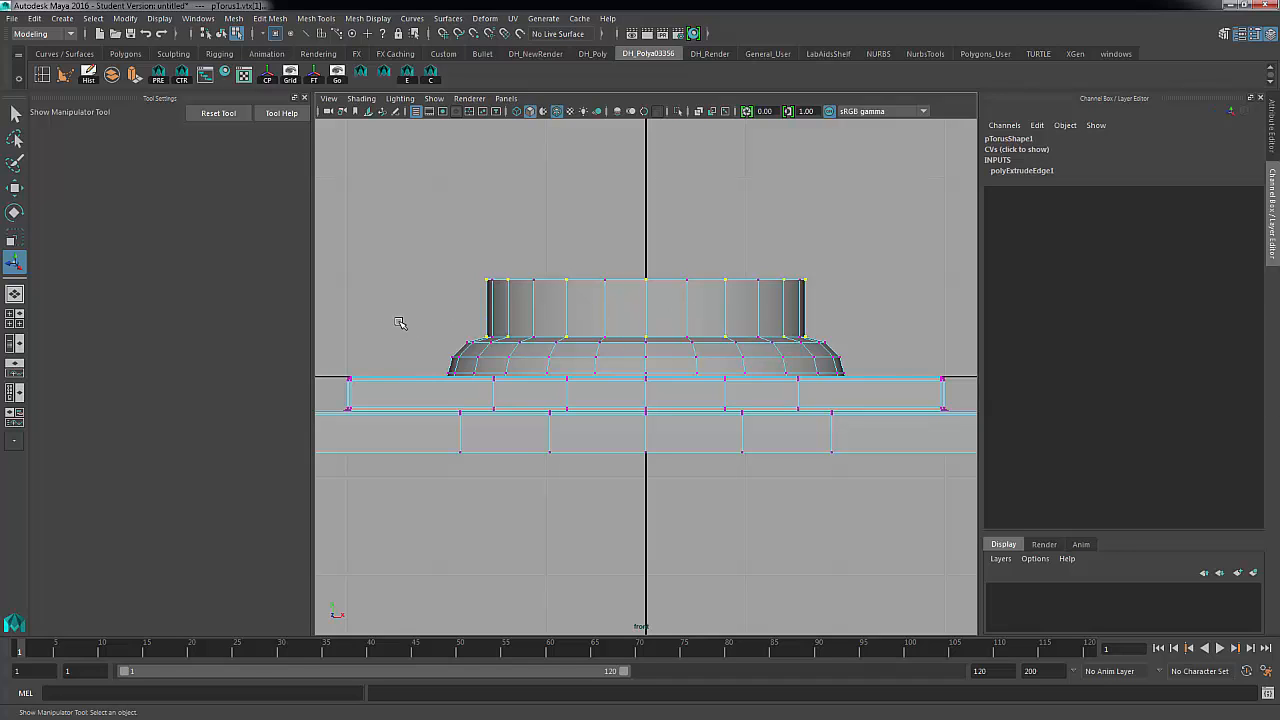
pyautogui.moveTo(417, 310); pyautogui.dragTo(887, 387)
# In the top view, scale the alternate rim vertices uniformly inward to give the rim a star-shaped, fluted outline
pyautogui.press('space')
pyautogui.moveTo(638, 440); pyautogui.dragTo(638, 400)
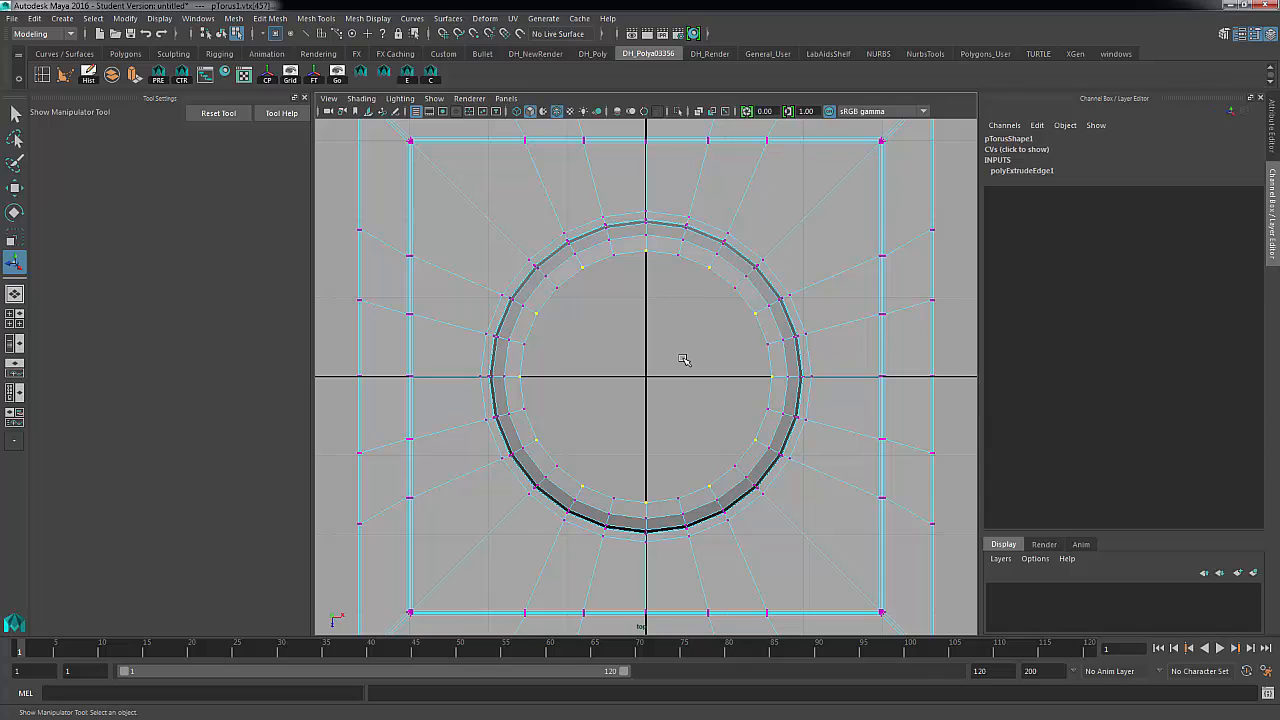
pyautogui.press('r')
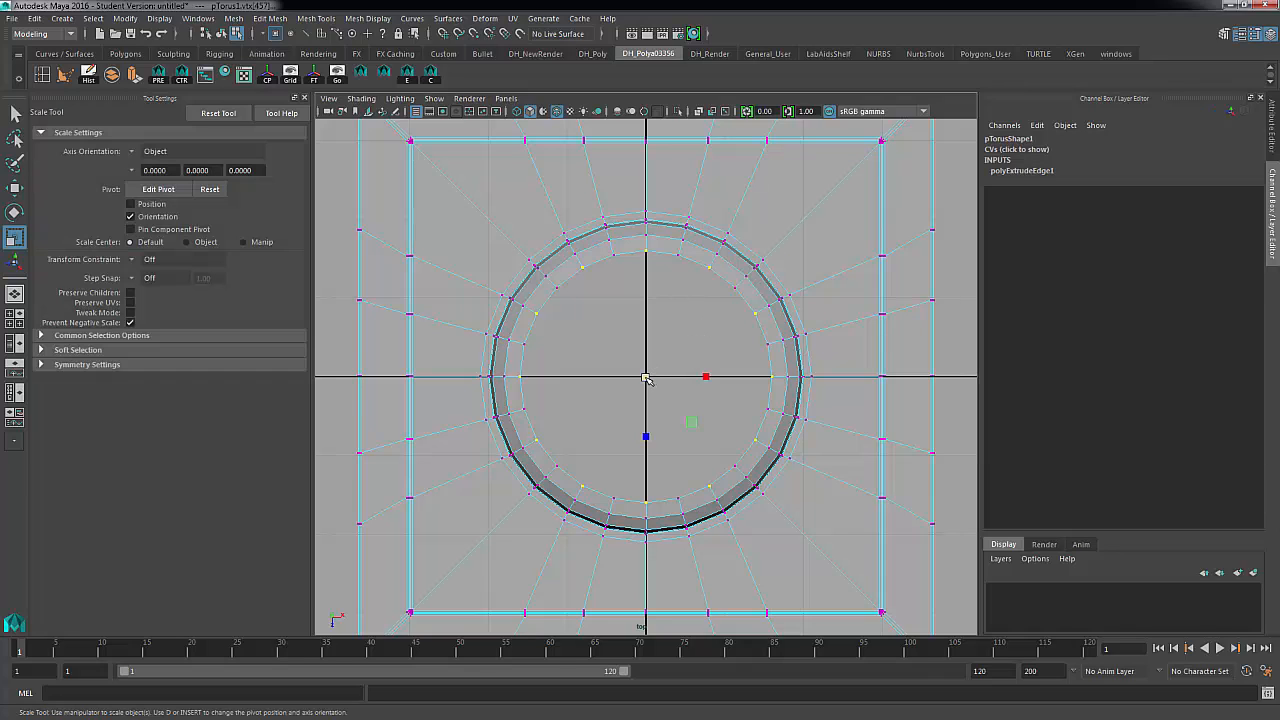
pyautogui.moveTo(645, 378); pyautogui.dragTo(613, 392)
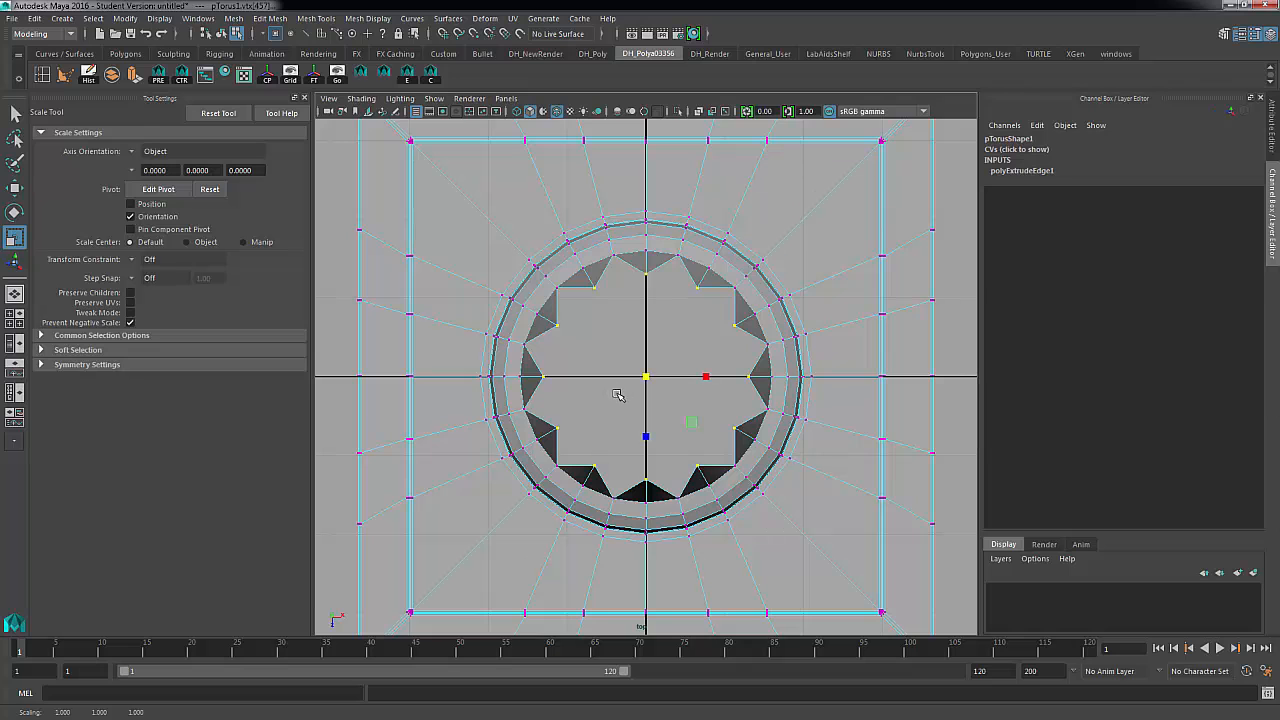
# In the perspective view, select the fluted rim's edge loop and extrude it straight up into a tall column shaft
pyautogui.press('space')
pyautogui.press('space')
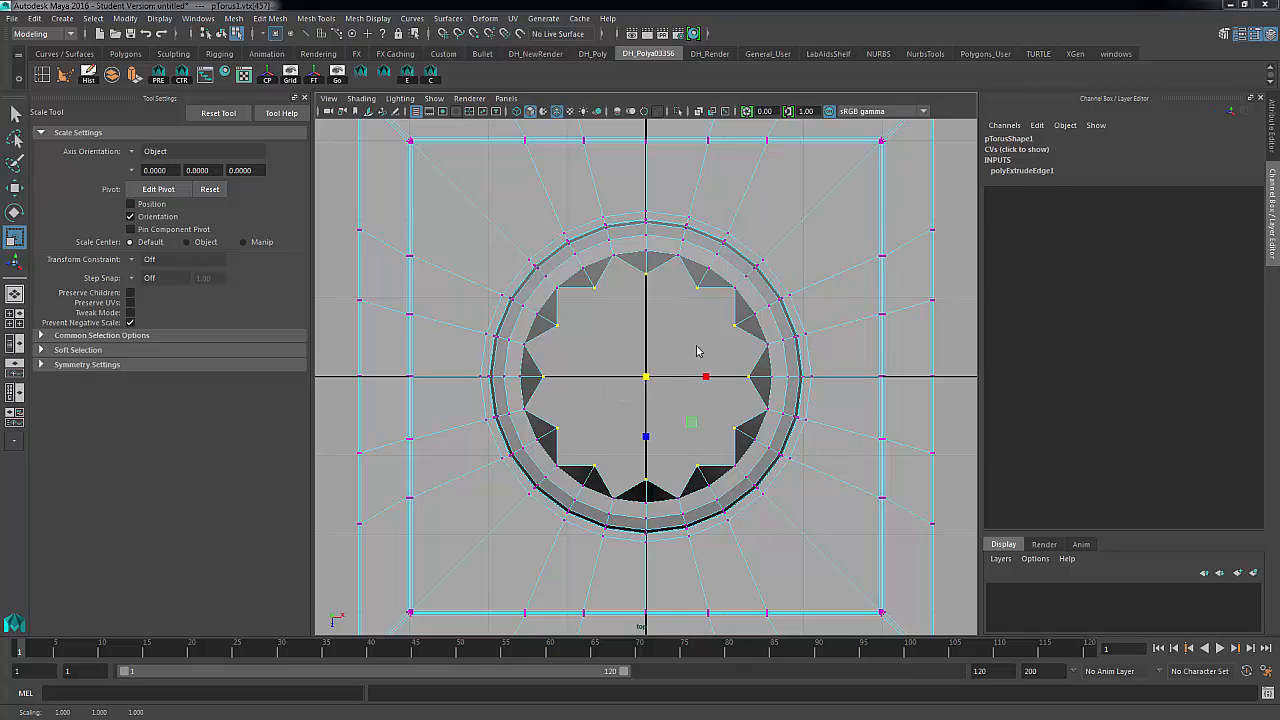
pyautogui.keyDown('alt'); pyautogui.moveTo(695, 338); pyautogui.dragTo(635, 313); pyautogui.keyUp('alt')
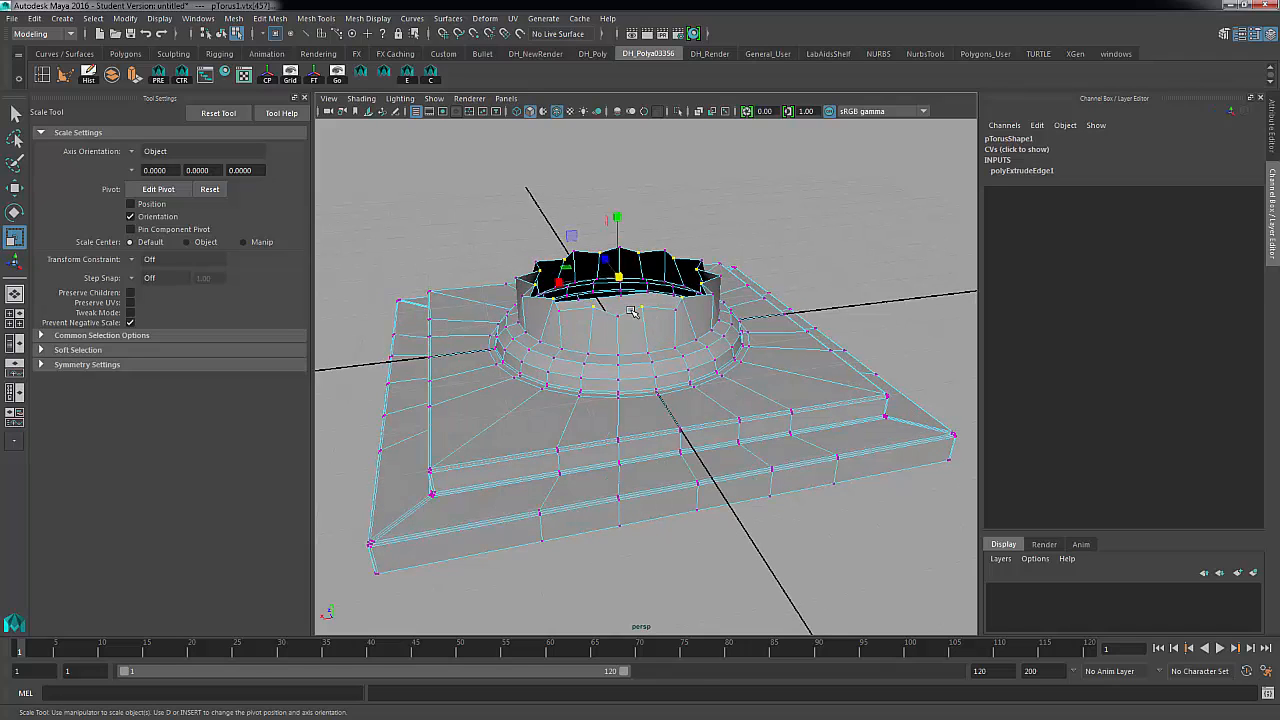
pyautogui.moveTo(632, 312); pyautogui.dragTo(632, 258, button='right')
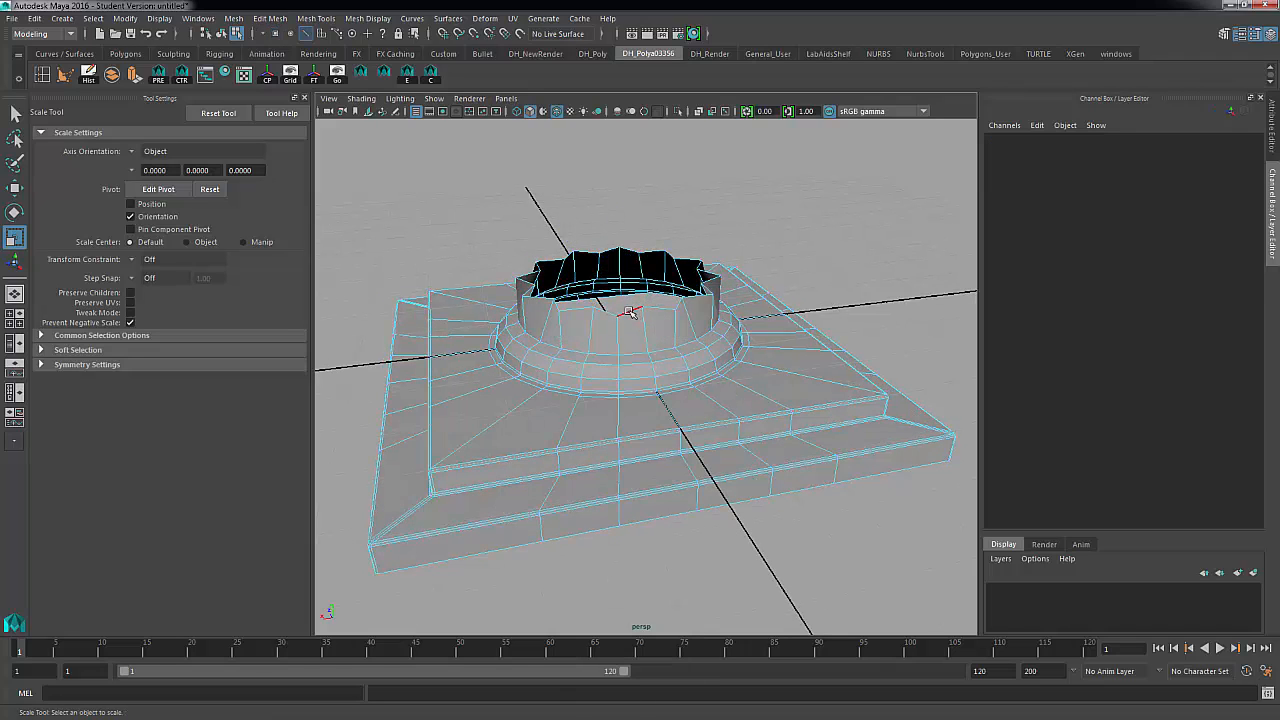
pyautogui.doubleClick(628, 312)
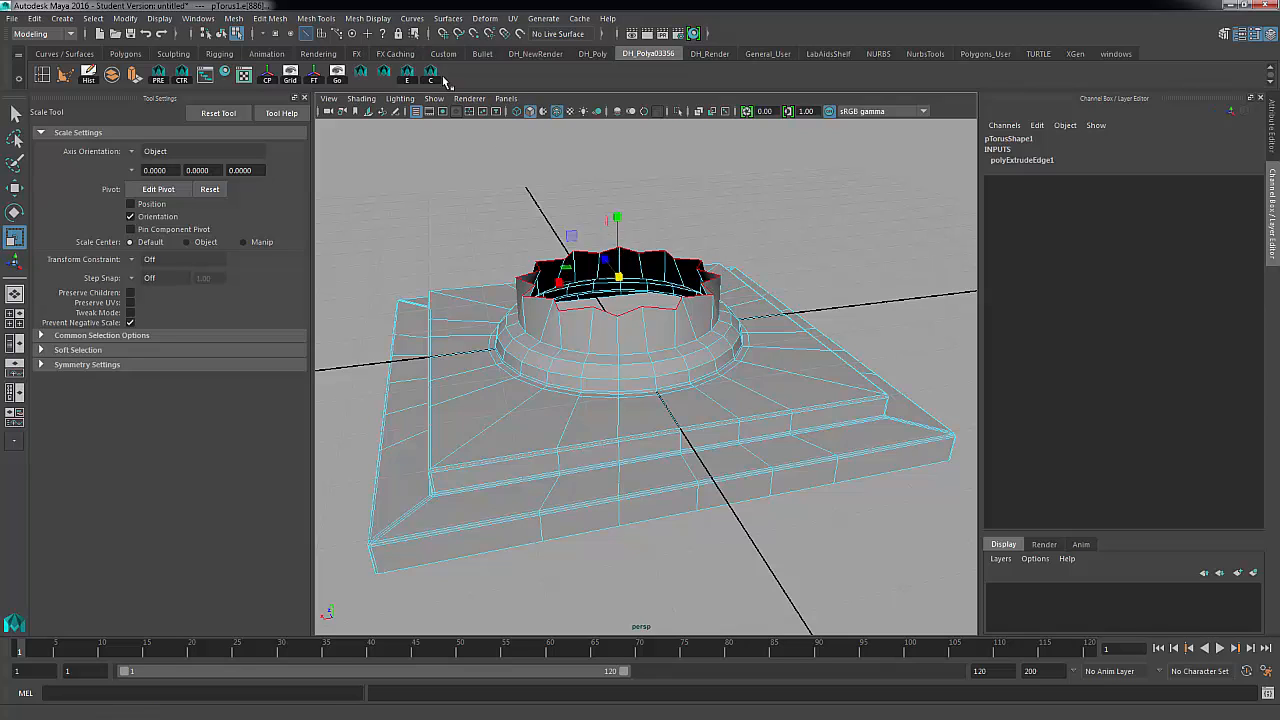
pyautogui.click(270, 18)
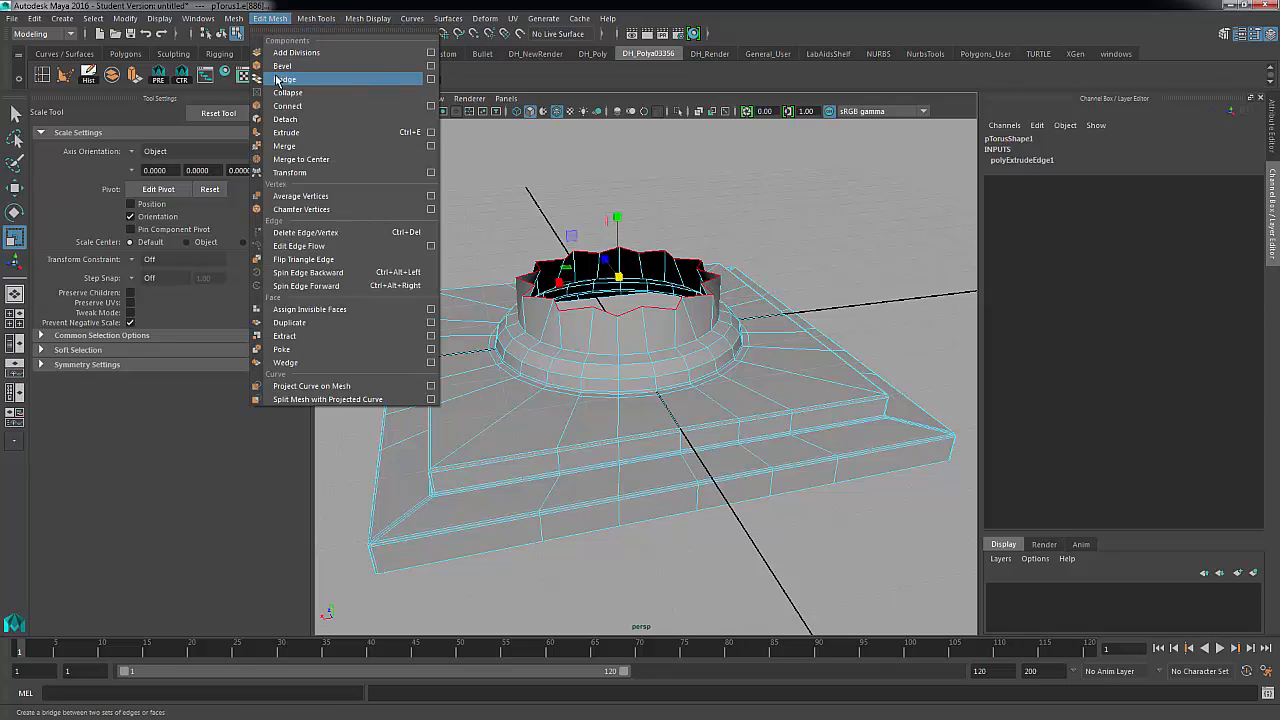
pyautogui.click(287, 132)
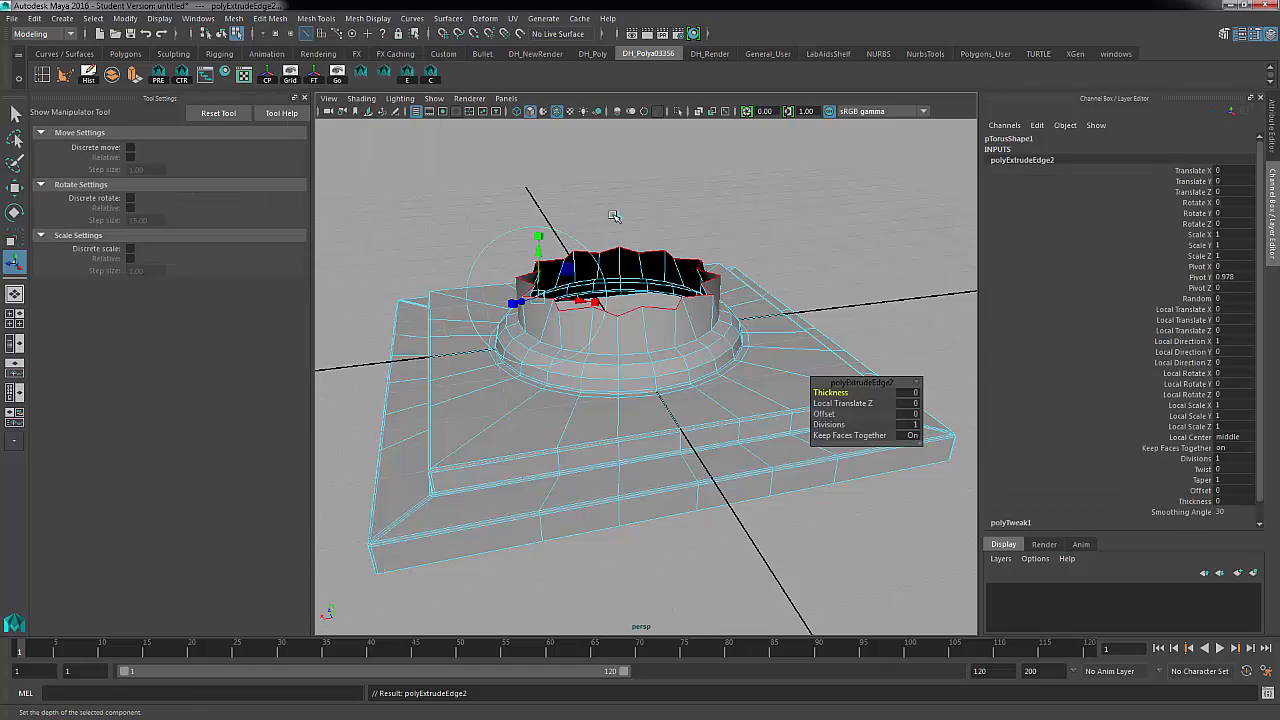
pyautogui.click(619, 220)
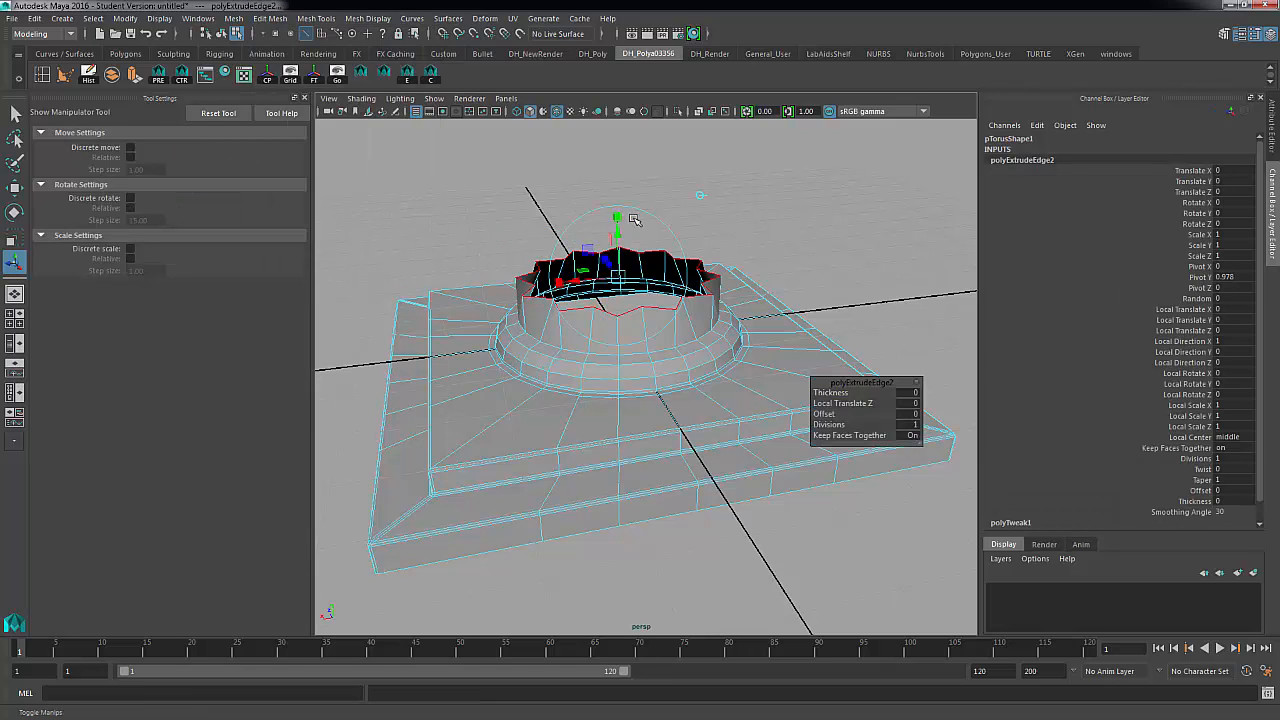
pyautogui.moveTo(617, 231); pyautogui.dragTo(614, 121)
pyautogui.keyDown('alt'); pyautogui.moveTo(855, 228); pyautogui.dragTo(680, 255, button='right'); pyautogui.keyUp('alt')
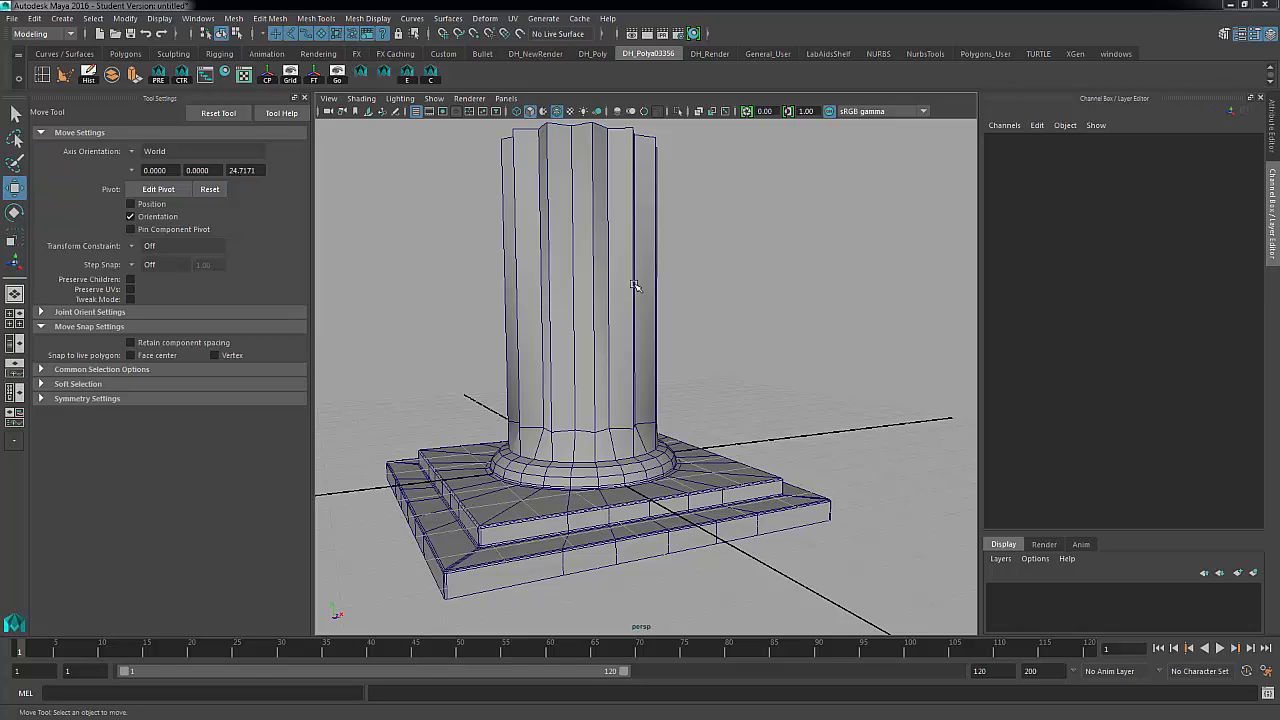
# Show the column in smooth mesh preview with Wireframe on Shaded turned off and examine its flutes and base
pyautogui.click(623, 303)
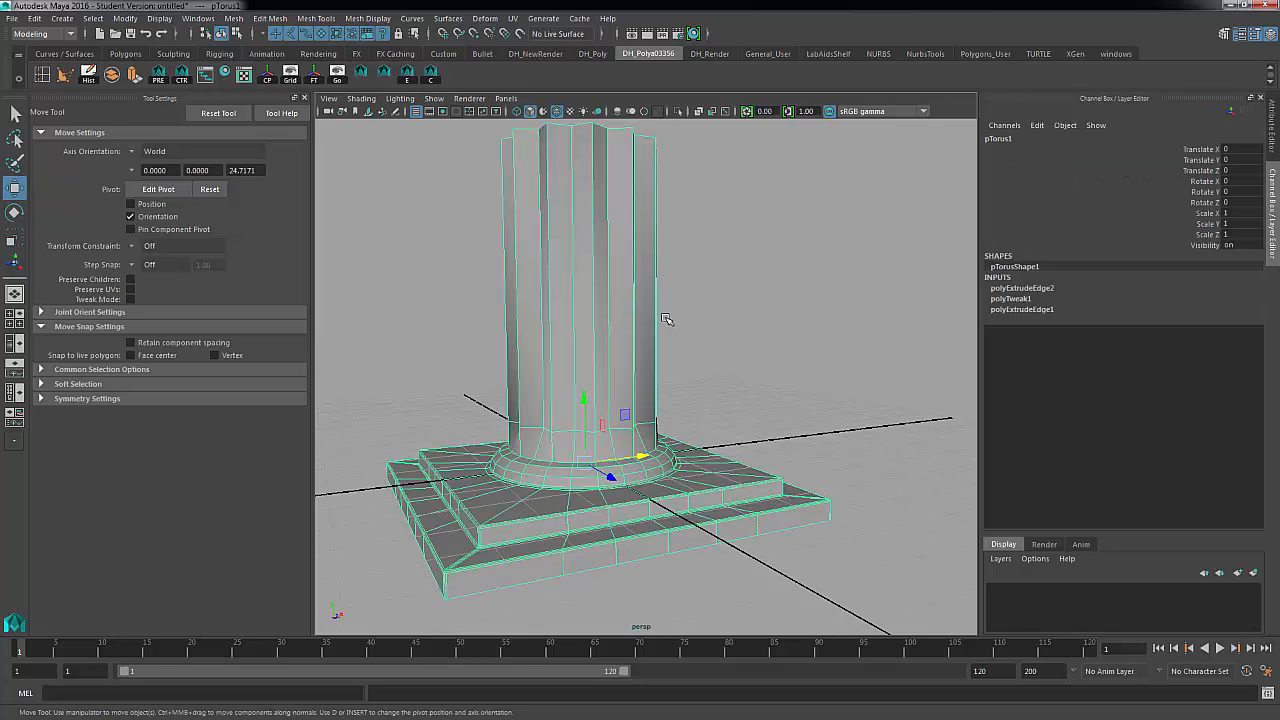
pyautogui.press('3')
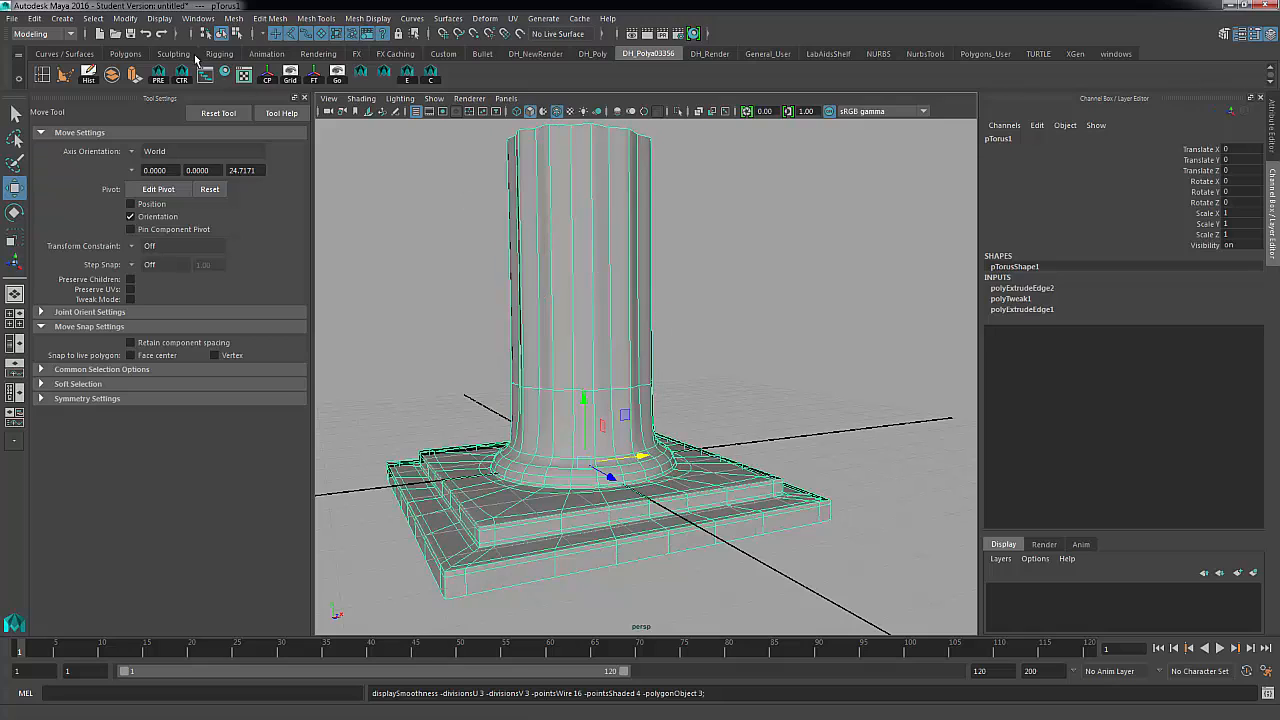
pyautogui.click(353, 99)
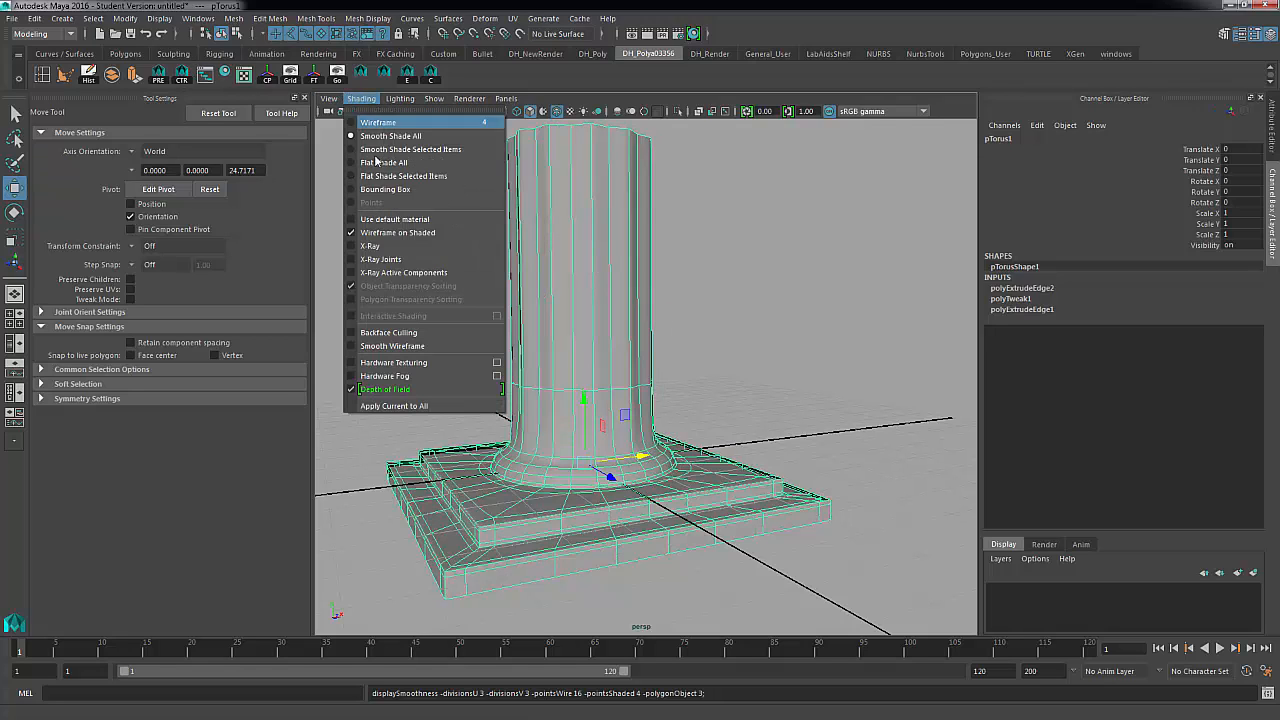
pyautogui.click(400, 230)
pyautogui.click(695, 296)
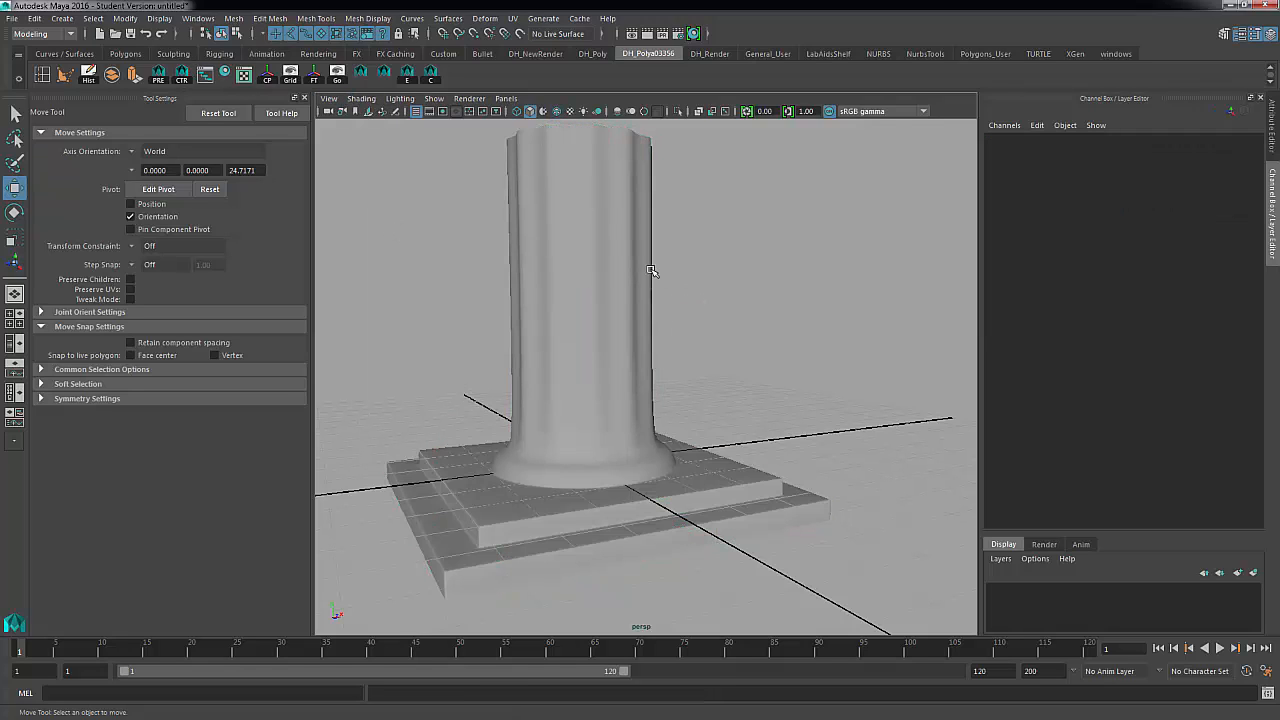
pyautogui.keyDown('alt'); pyautogui.moveTo(651, 306); pyautogui.dragTo(657, 358); pyautogui.keyUp('alt')
pyautogui.keyDown('alt'); pyautogui.moveTo(657, 358); pyautogui.dragTo(705, 320, button='middle'); pyautogui.keyUp('alt')
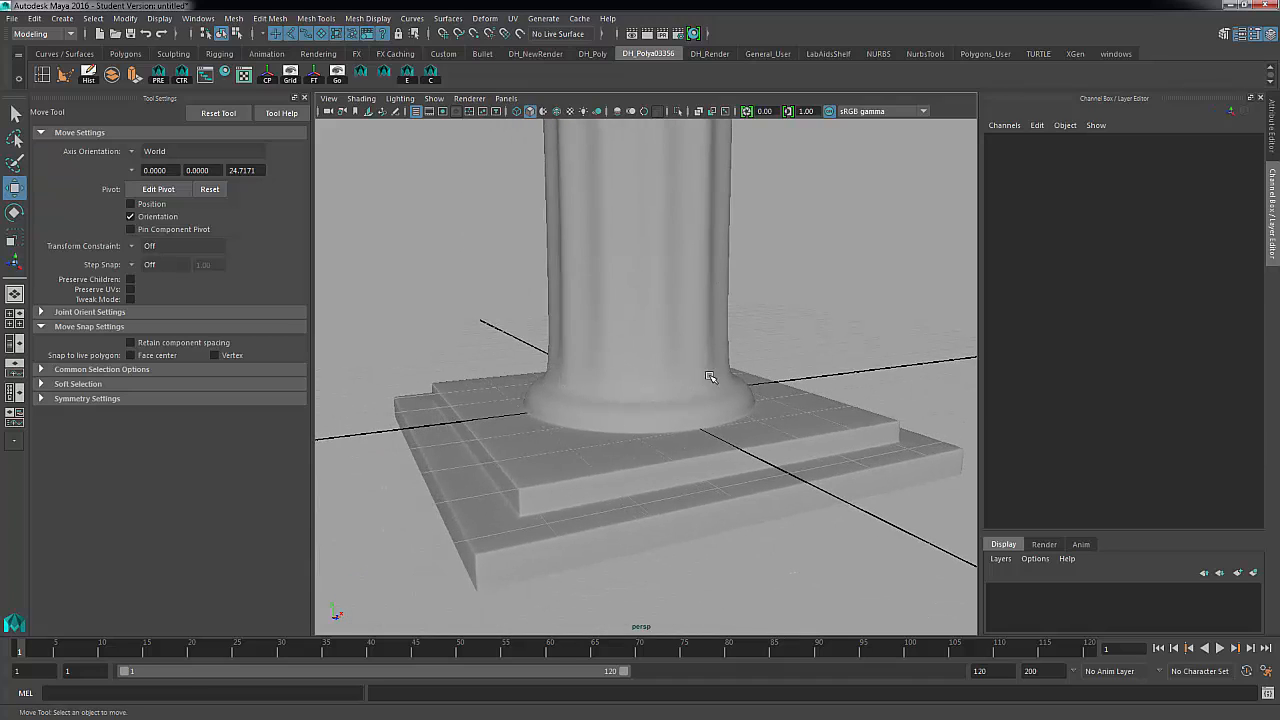
# Undo the shaft extrusion and the inward scaling of the rim vertices, going back to the plain round collar
pyautogui.keyDown('alt'); pyautogui.moveTo(676, 302); pyautogui.dragTo(623, 194, button='right'); pyautogui.keyUp('alt')
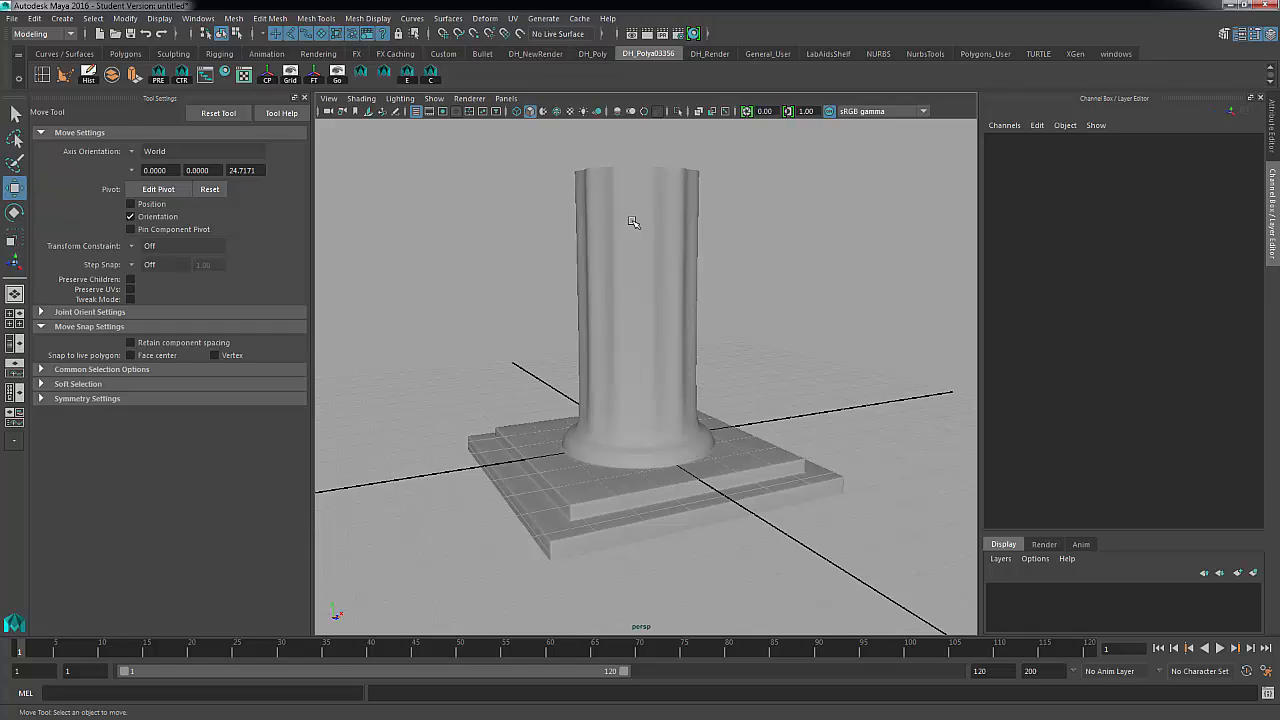
pyautogui.click(632, 221)
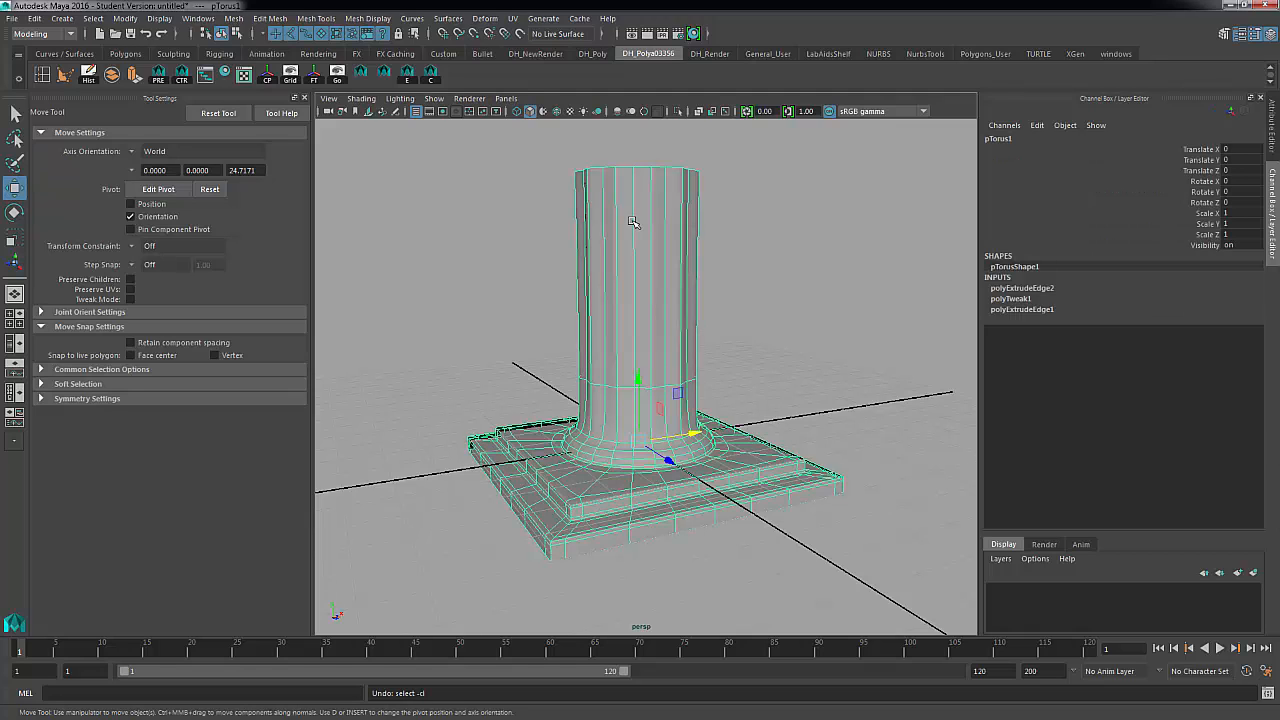
pyautogui.hotkey('ctrl', 'z')
pyautogui.press('1')
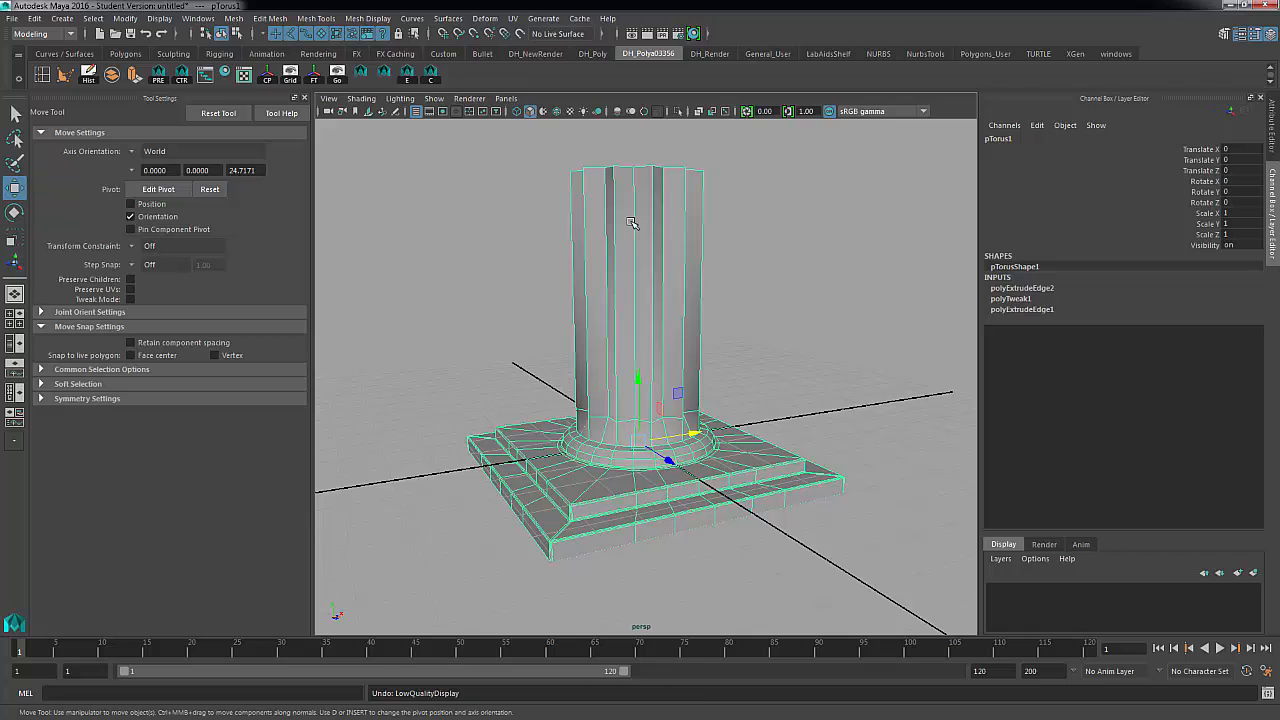
pyautogui.hotkey('ctrl', 'z')
pyautogui.hotkey('shift', 'z')
pyautogui.hotkey('ctrl', 'z')
pyautogui.hotkey('shift', 'z')
pyautogui.hotkey('ctrl', 'z')
pyautogui.hotkey('ctrl', 'z')
pyautogui.hotkey('ctrl', 'z')
pyautogui.hotkey('ctrl', 'z')
pyautogui.hotkey('ctrl', 'z')
pyautogui.hotkey('ctrl', 'z')
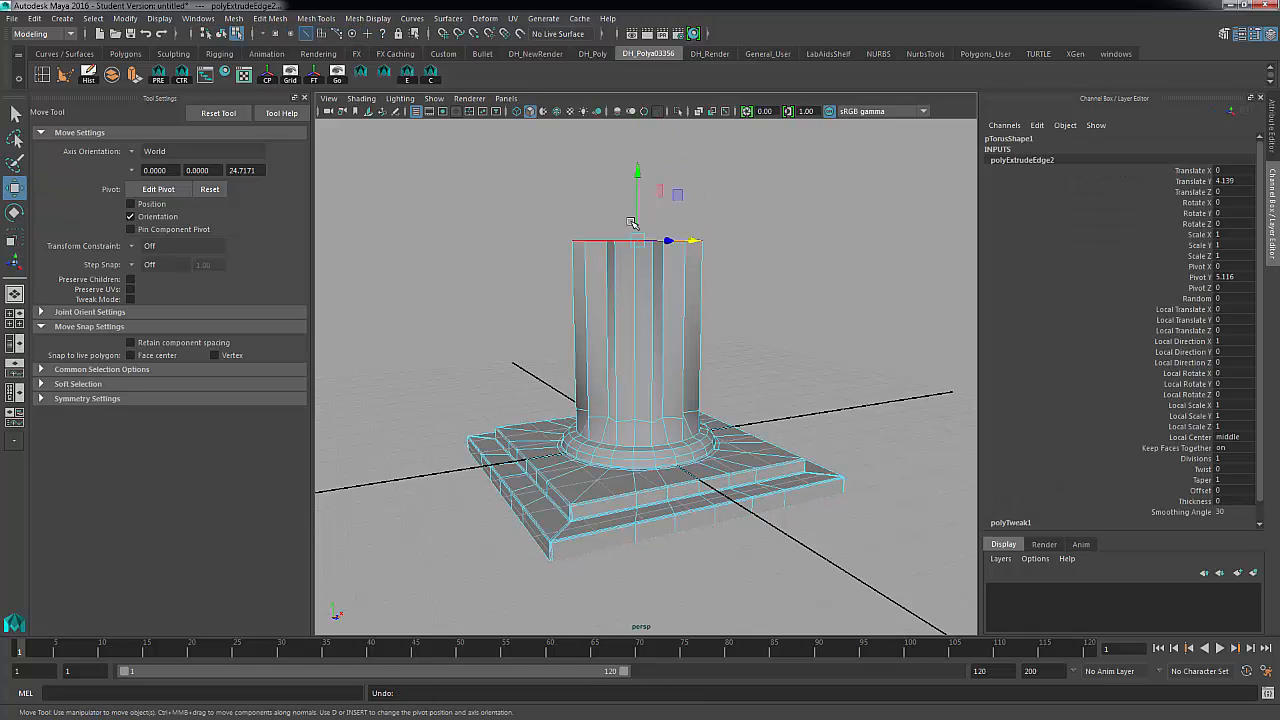
pyautogui.hotkey('ctrl', 'z')
pyautogui.hotkey('ctrl', 'z')
pyautogui.hotkey('ctrl', 'z')
pyautogui.hotkey('ctrl', 'z')
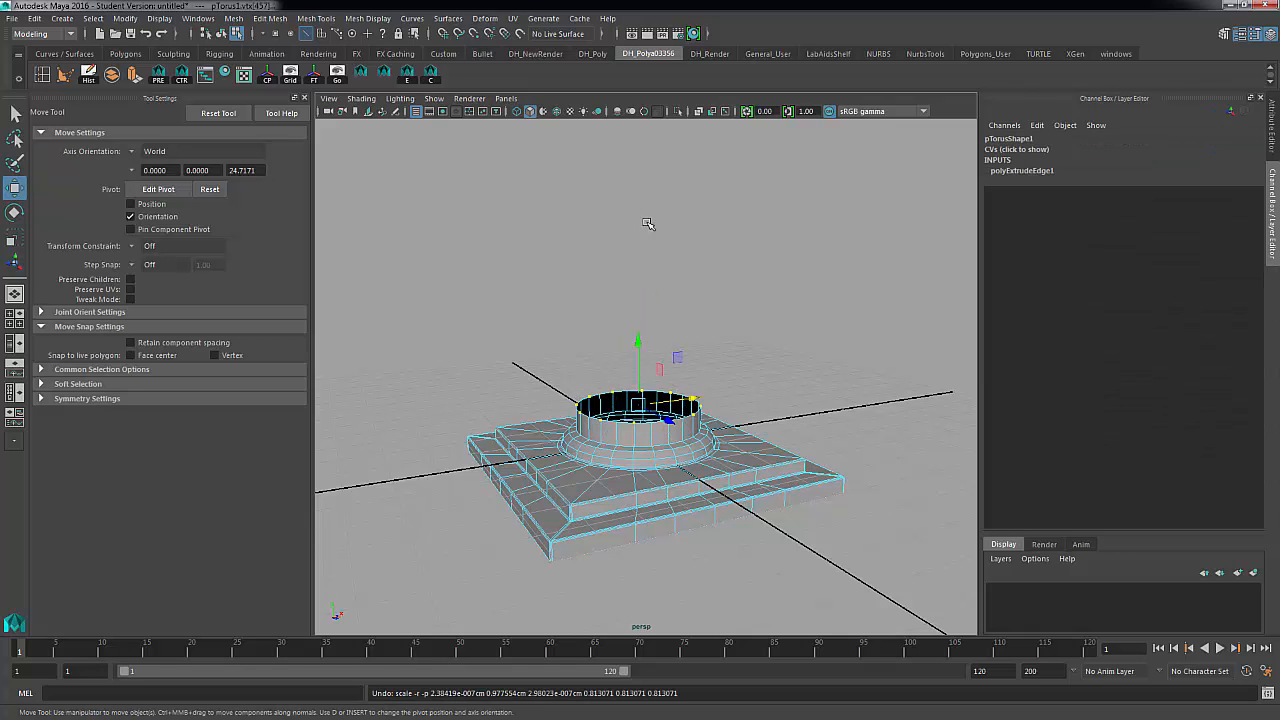
# Select the edge loop around the collar's open top and extrude it straight up about 0.12 units as a short band
pyautogui.scroll(5, 720, 292)
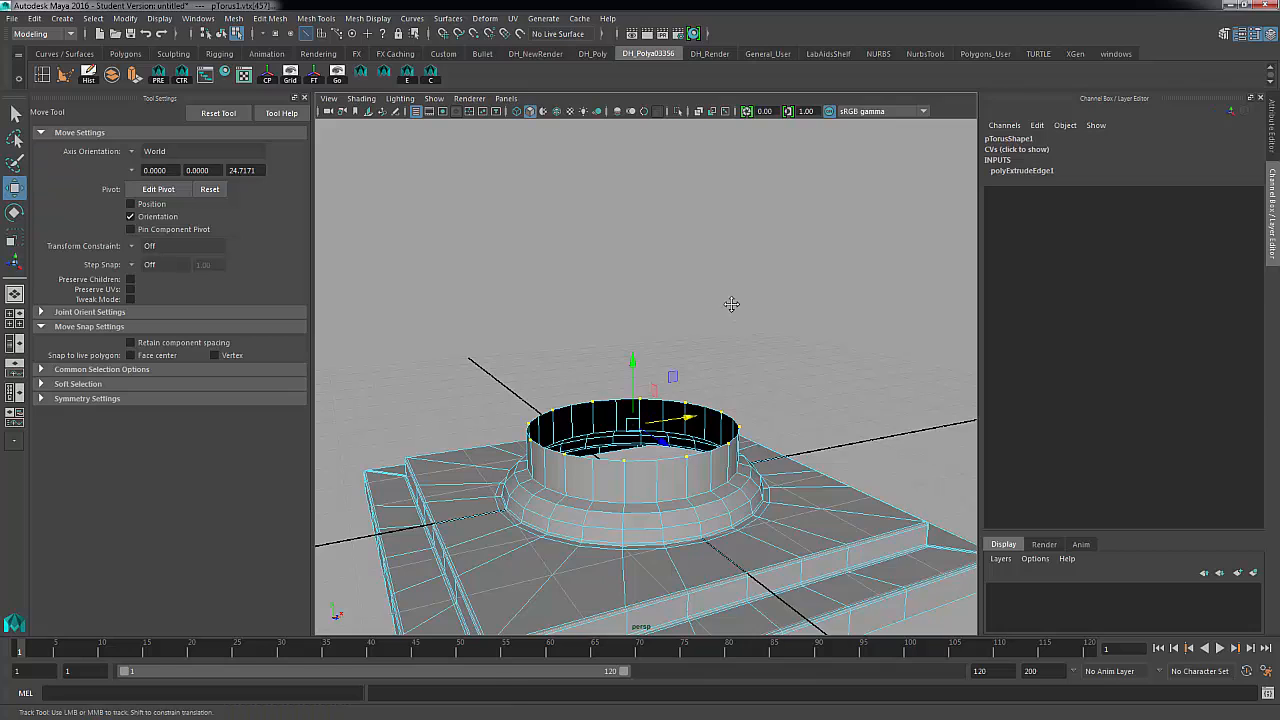
pyautogui.keyDown('alt'); pyautogui.moveTo(731, 306); pyautogui.dragTo(727, 296, button='middle'); pyautogui.keyUp('alt')
pyautogui.click(672, 246)
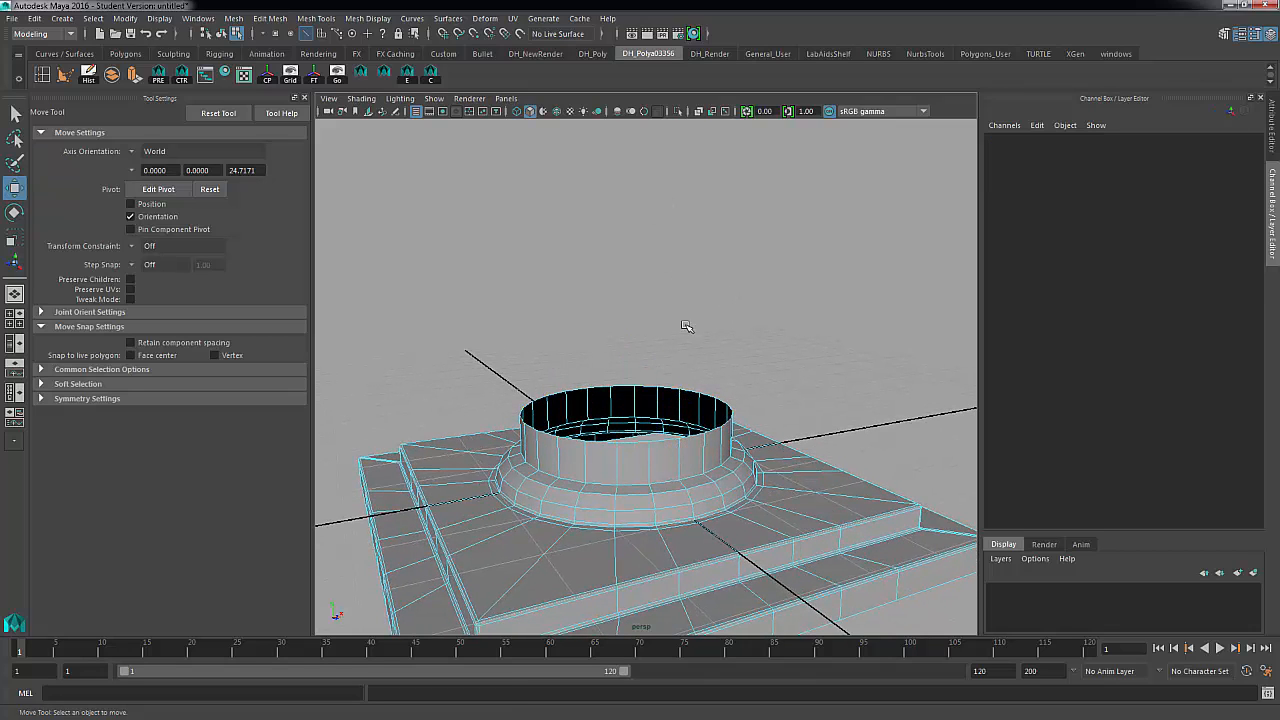
pyautogui.moveTo(635, 445); pyautogui.dragTo(638, 290, button='right')
pyautogui.doubleClick(637, 445)
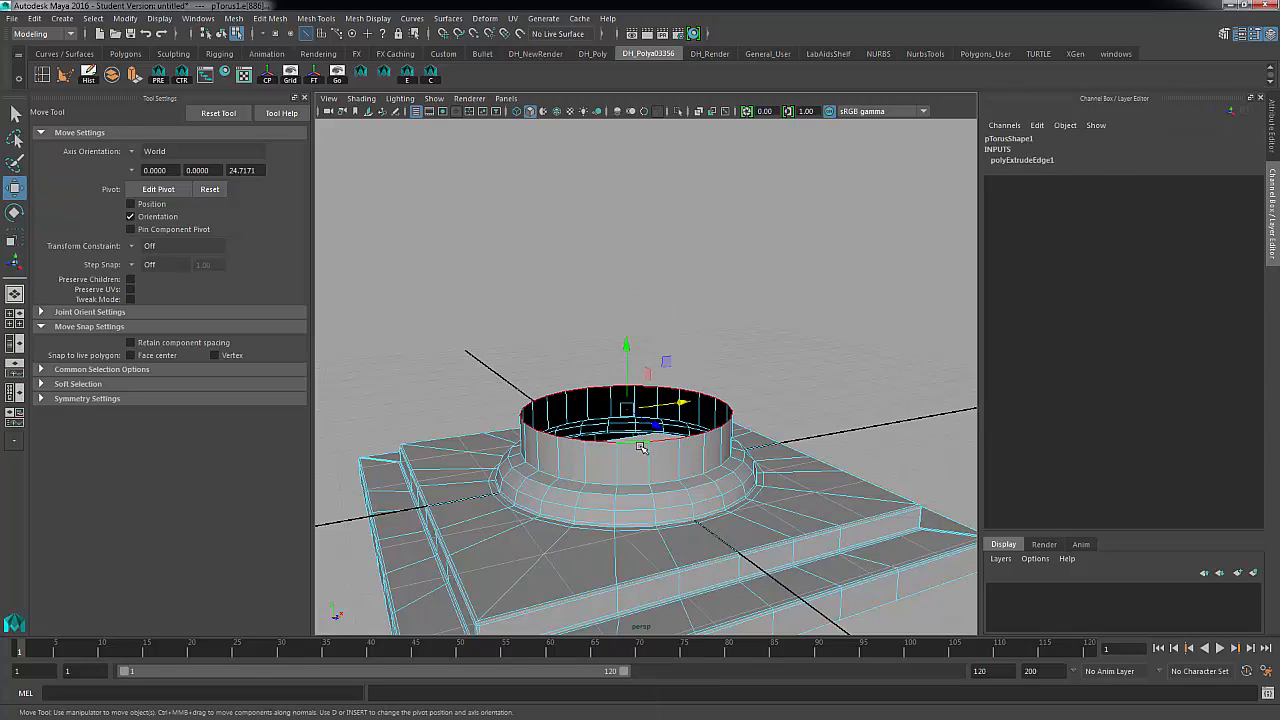
pyautogui.click(276, 20)
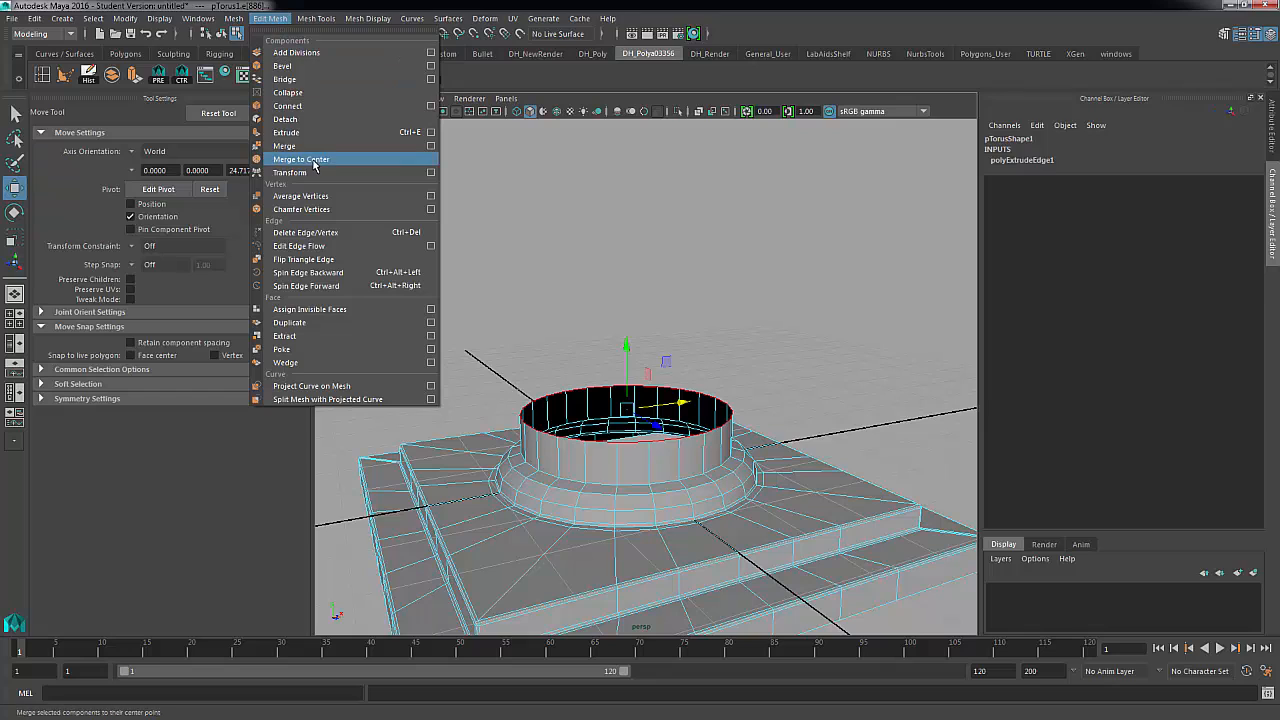
pyautogui.click(300, 132)
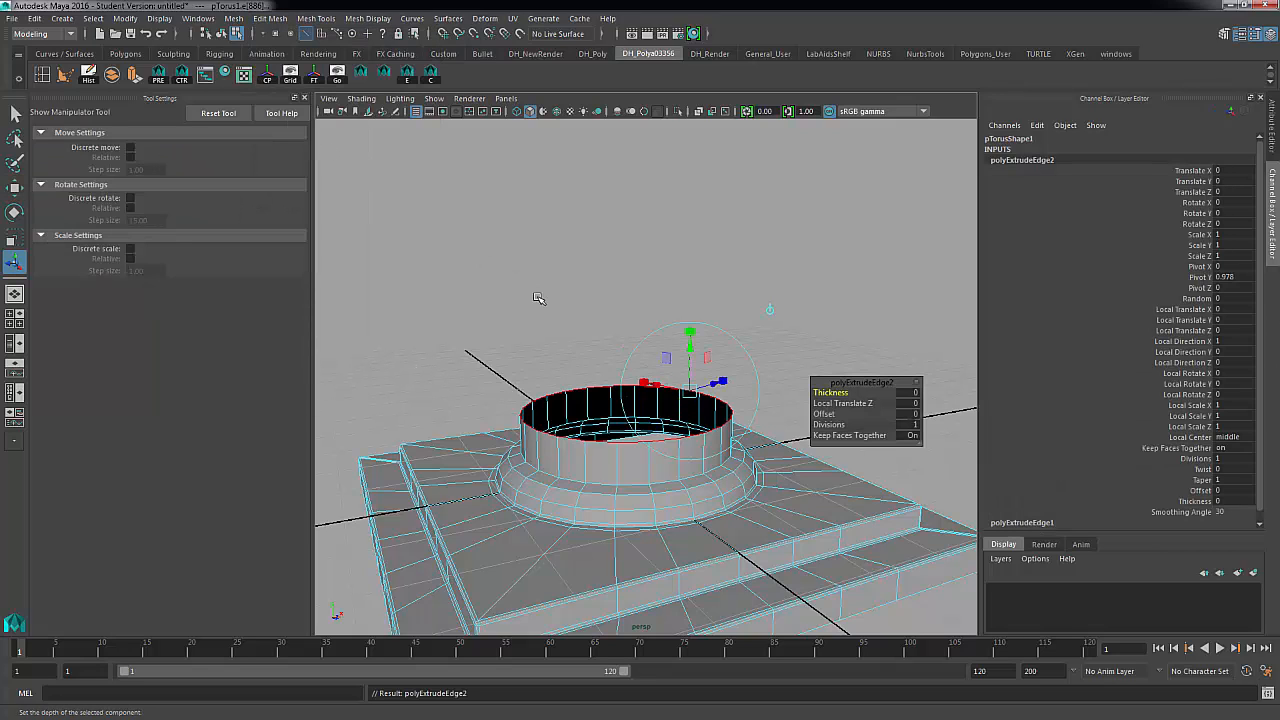
pyautogui.click(769, 311)
pyautogui.moveTo(625, 370); pyautogui.dragTo(625, 360)
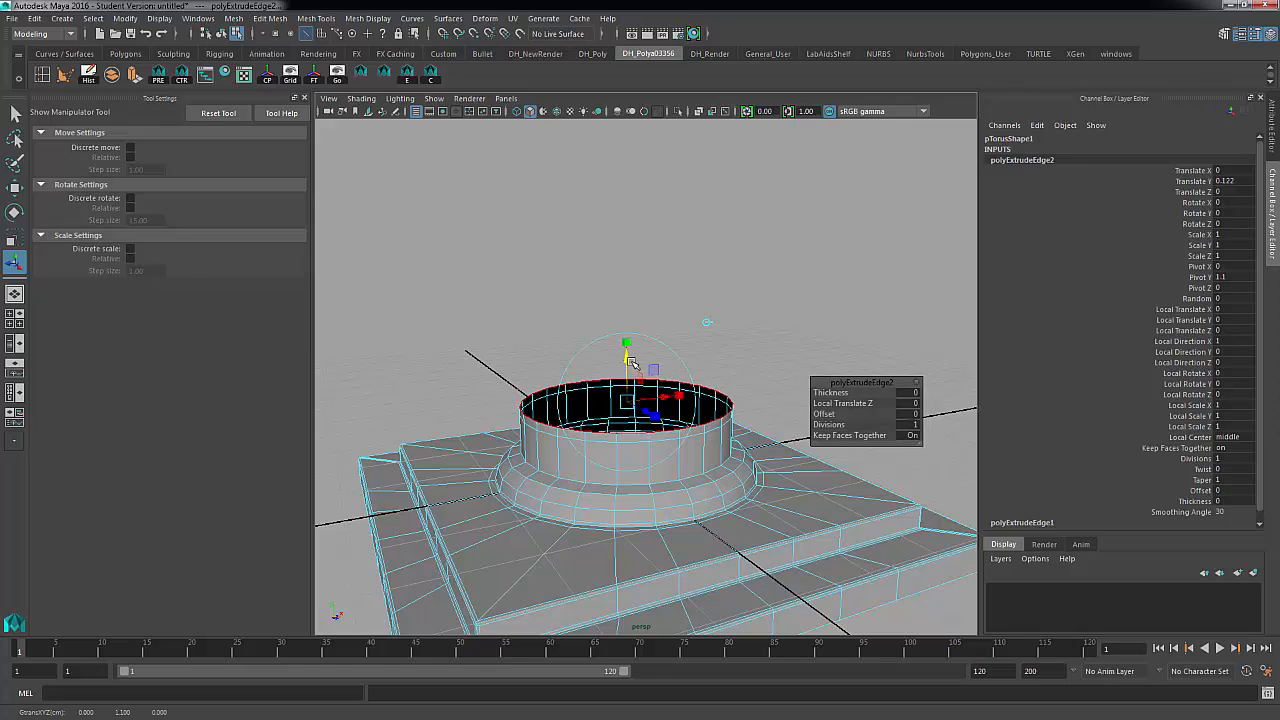
pyautogui.click(716, 323)
# In the top view, select every other vertex around the collar's inner rim
pyautogui.click(656, 320)
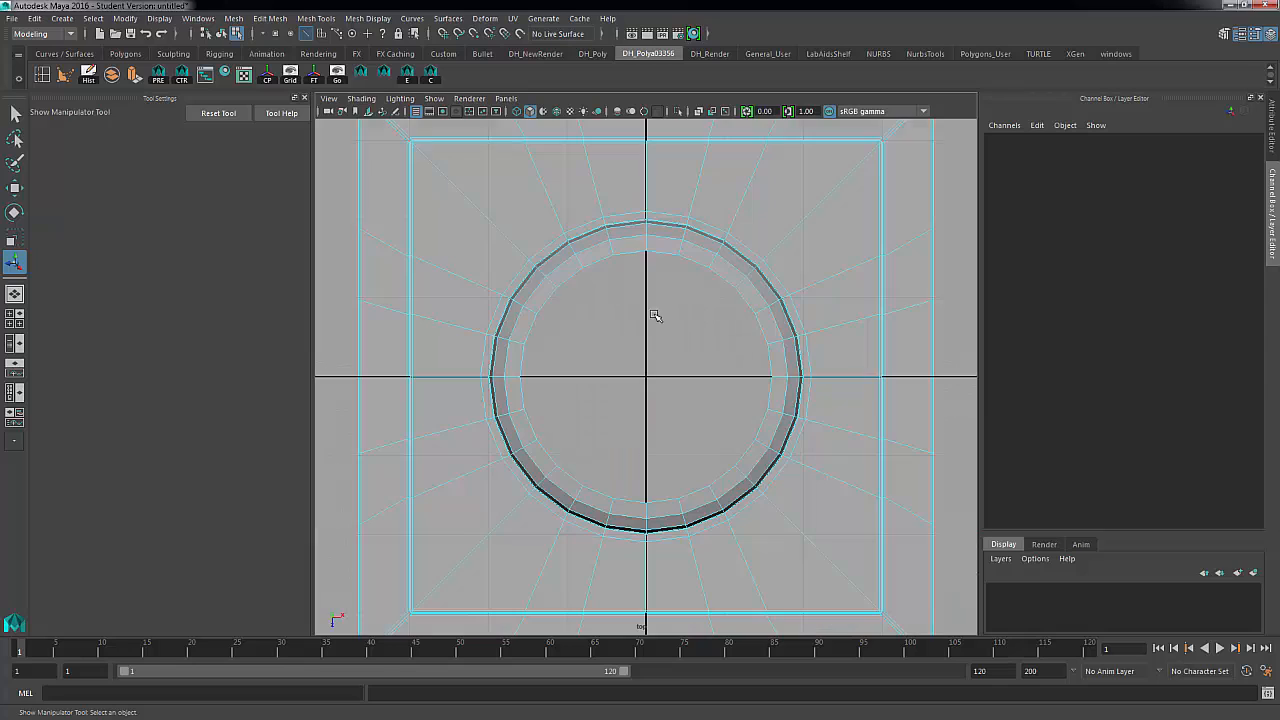
pyautogui.moveTo(672, 248)
pyautogui.mouseDown(button='right')
pyautogui.moveTo(648, 214)
pyautogui.moveTo(650, 260)
pyautogui.mouseUp(button='right')
pyautogui.click(642, 249)
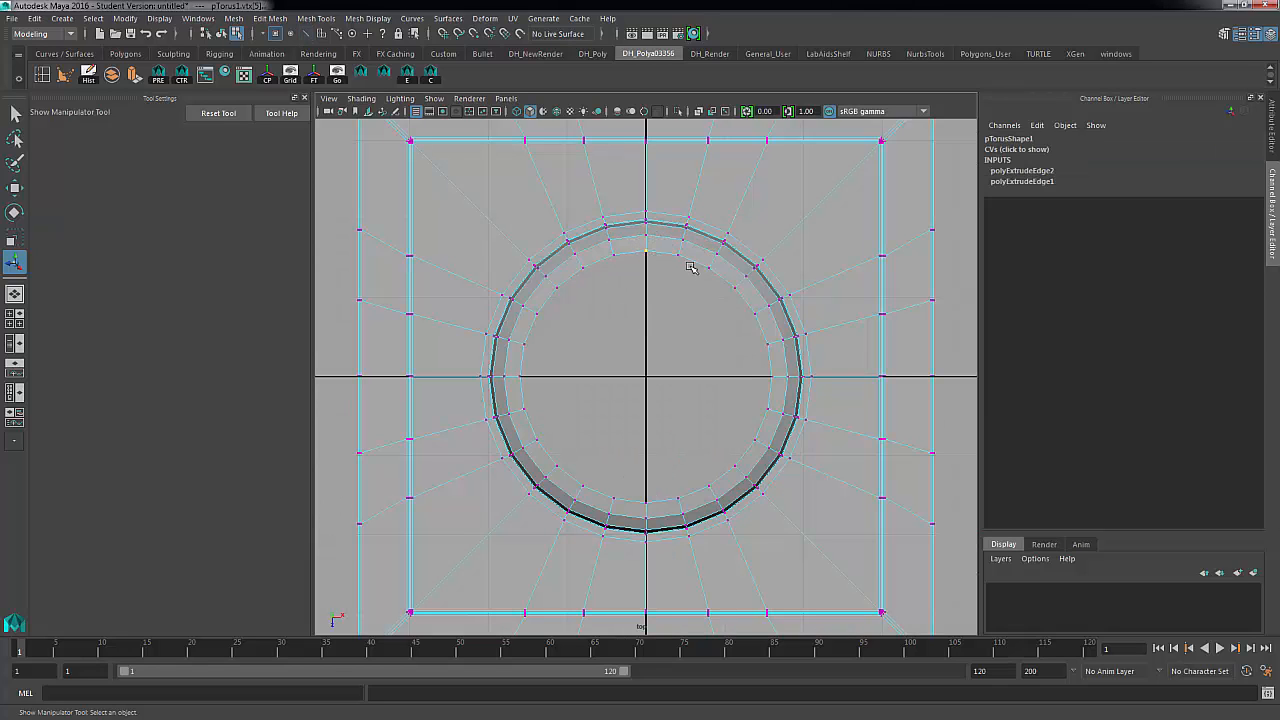
pyautogui.keyDown('shift'); pyautogui.click(755, 313); pyautogui.keyUp('shift')
pyautogui.moveTo(737, 429); pyautogui.dragTo(718, 497)
pyautogui.keyDown('shift'); pyautogui.moveTo(637, 496); pyautogui.dragTo(657, 510); pyautogui.keyUp('shift')
pyautogui.keyDown('shift'); pyautogui.moveTo(577, 477); pyautogui.dragTo(600, 491); pyautogui.keyUp('shift')
pyautogui.keyDown('shift'); pyautogui.moveTo(530, 431); pyautogui.dragTo(550, 445); pyautogui.keyUp('shift')
pyautogui.keyDown('shift'); pyautogui.moveTo(512, 368); pyautogui.dragTo(538, 386); pyautogui.keyUp('shift')
pyautogui.keyDown('shift'); pyautogui.moveTo(531, 300); pyautogui.dragTo(556, 326); pyautogui.keyUp('shift')
# In the front view, deselect the collar vertices below the top rim, keeping only the alternate ones on the uppermost edge
pyautogui.press('space')
pyautogui.moveTo(629, 345); pyautogui.dragTo(632, 368)
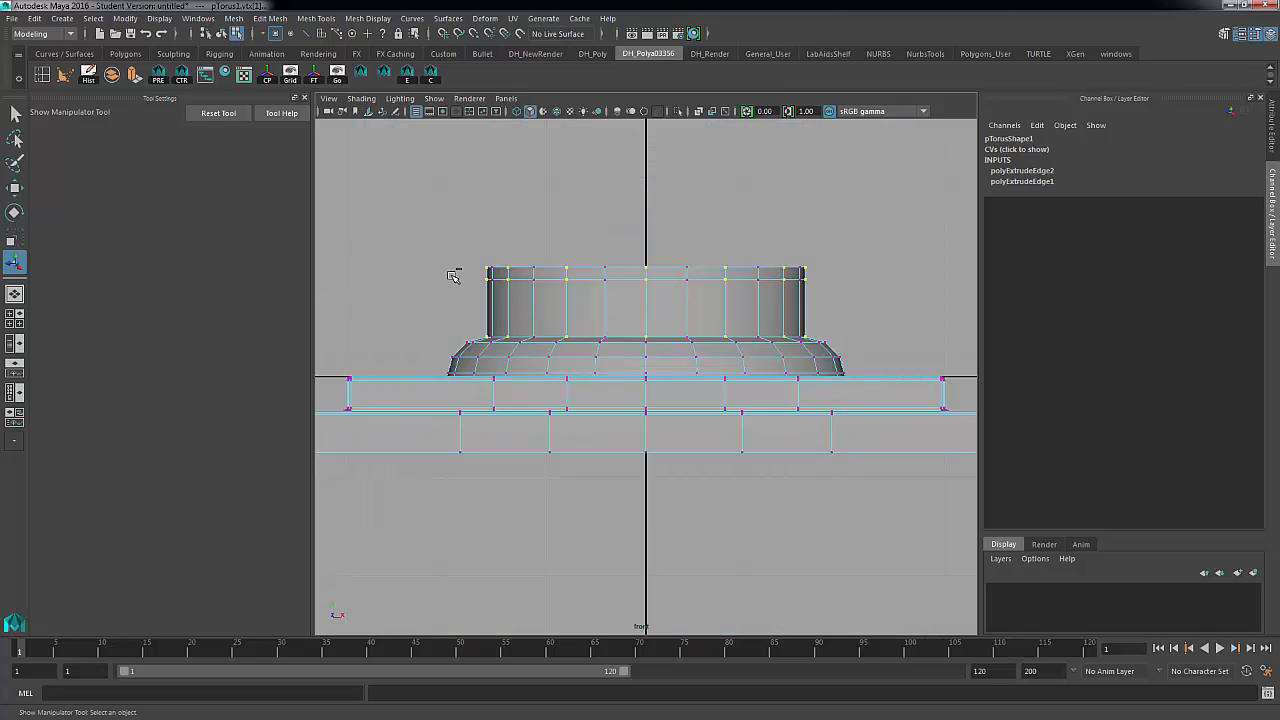
pyautogui.keyDown('ctrl'); pyautogui.moveTo(452, 270); pyautogui.dragTo(894, 410); pyautogui.keyUp('ctrl')
# In the perspective view, scale the selected alternate rim vertices uniformly inward into a star-shaped outline
pyautogui.press('space')
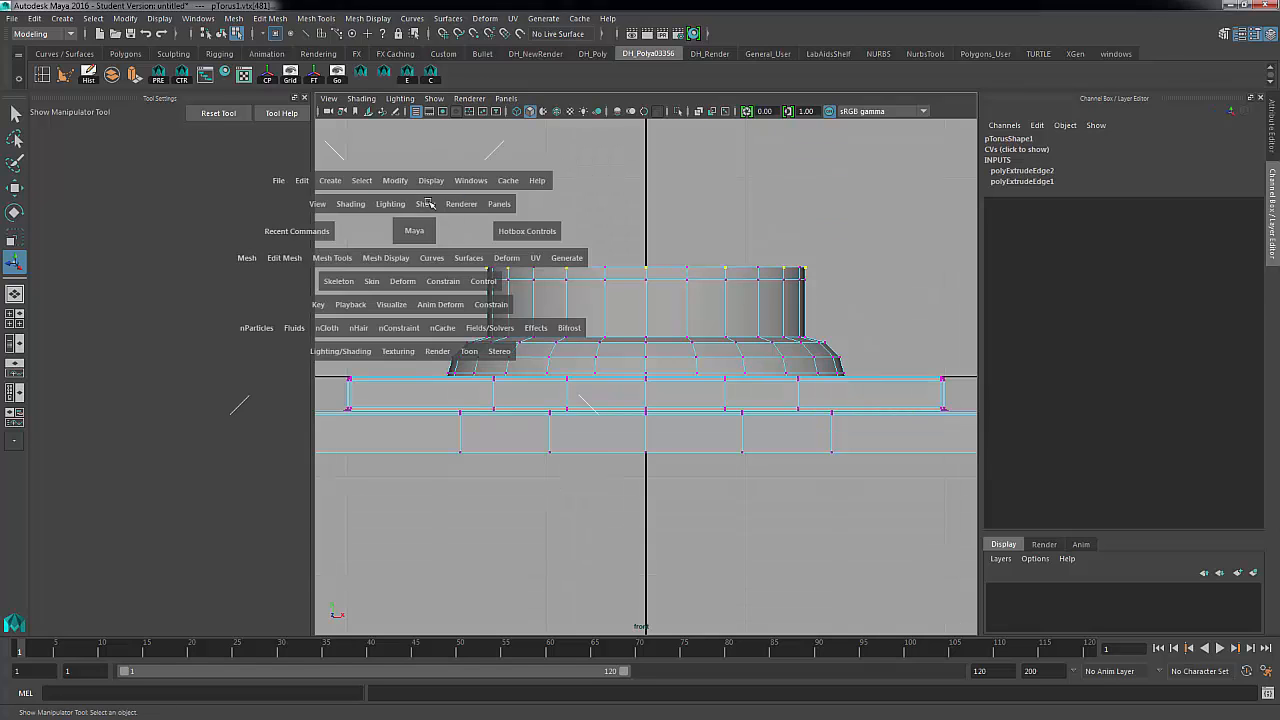
pyautogui.moveTo(416, 230); pyautogui.dragTo(428, 203)
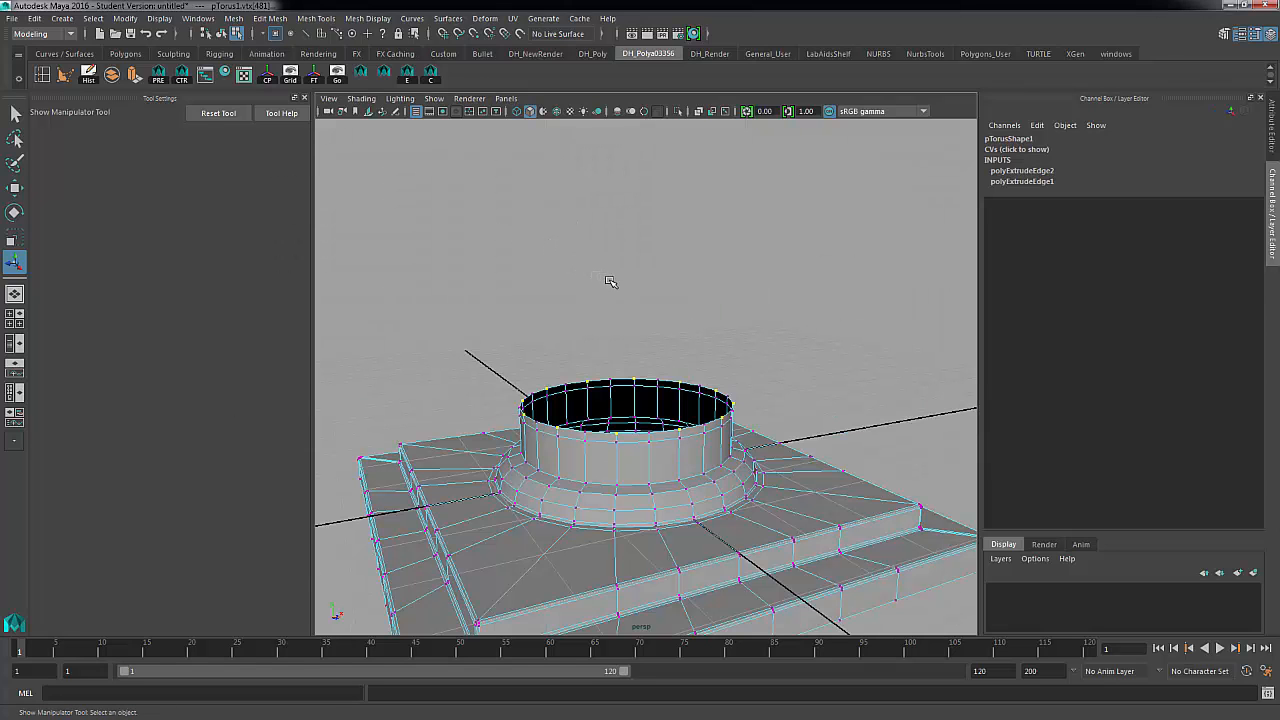
pyautogui.press('r')
pyautogui.moveTo(626, 401); pyautogui.dragTo(596, 405)
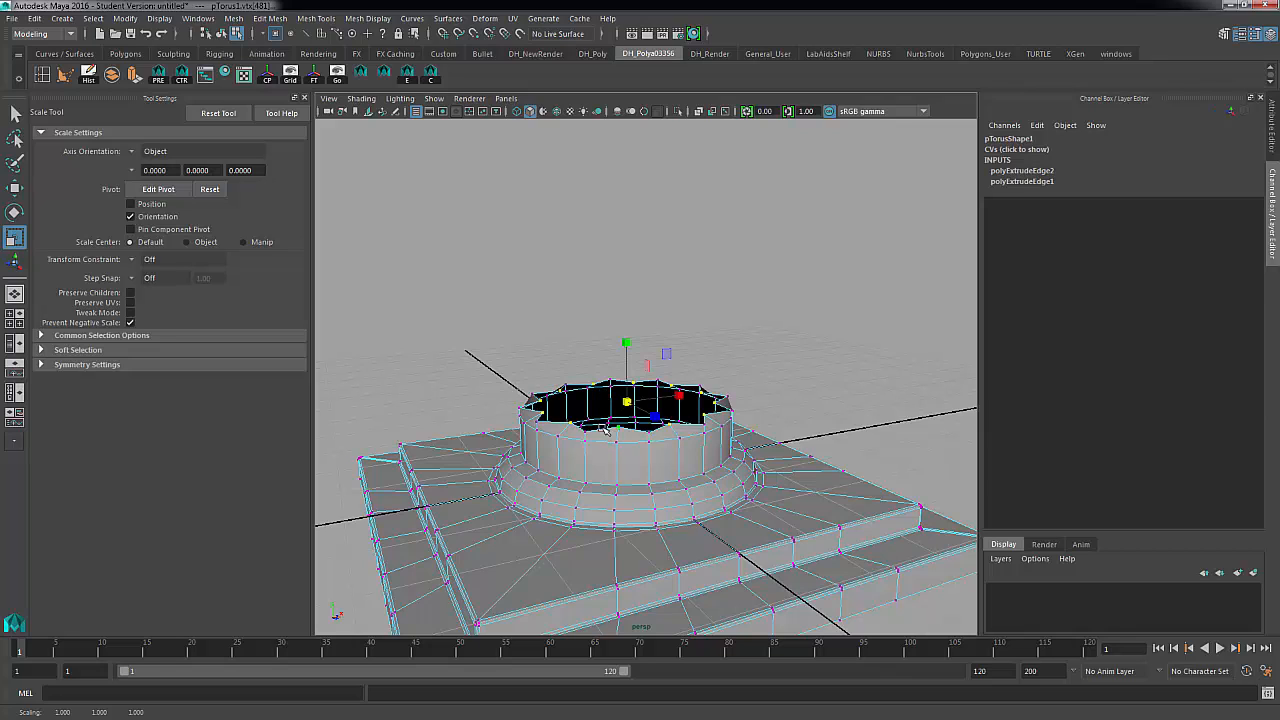
# Select the star-shaped rim's edge loop and extrude it straight up about 2.5 units to form the fluted shaft
pyautogui.moveTo(577, 384); pyautogui.dragTo(579, 290, button='right')
pyautogui.doubleClick(577, 384)
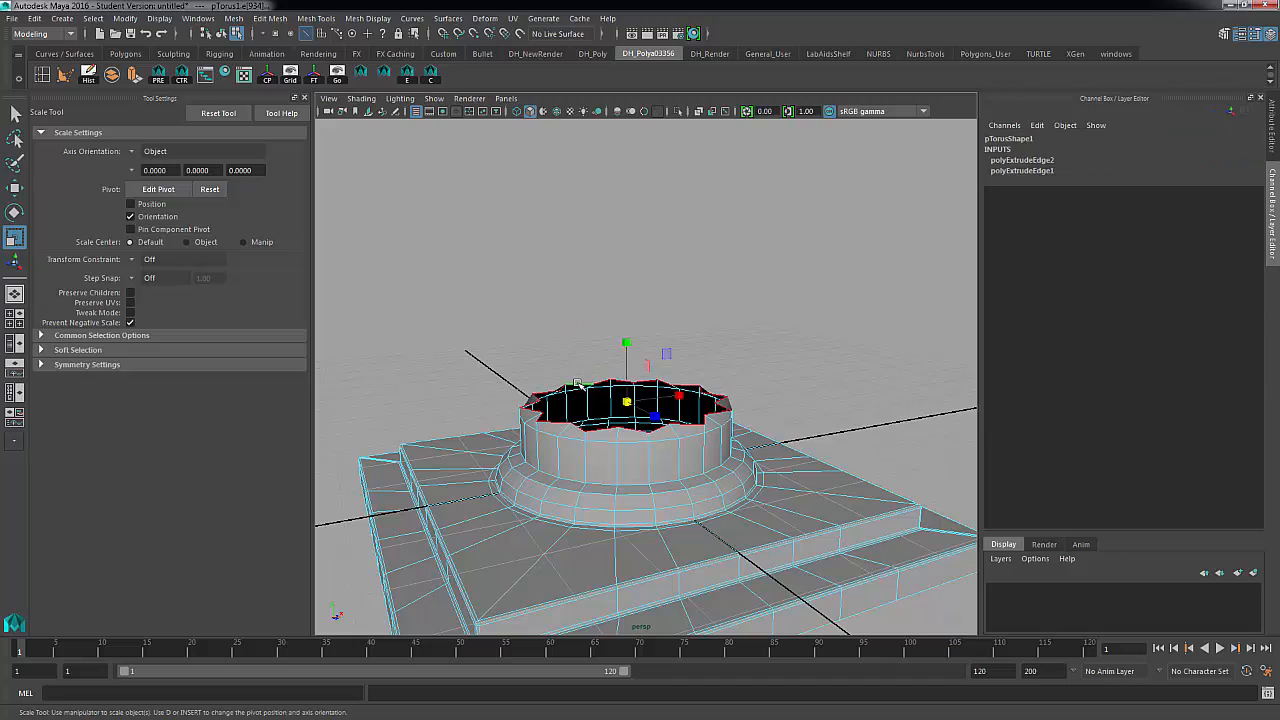
pyautogui.click(284, 18)
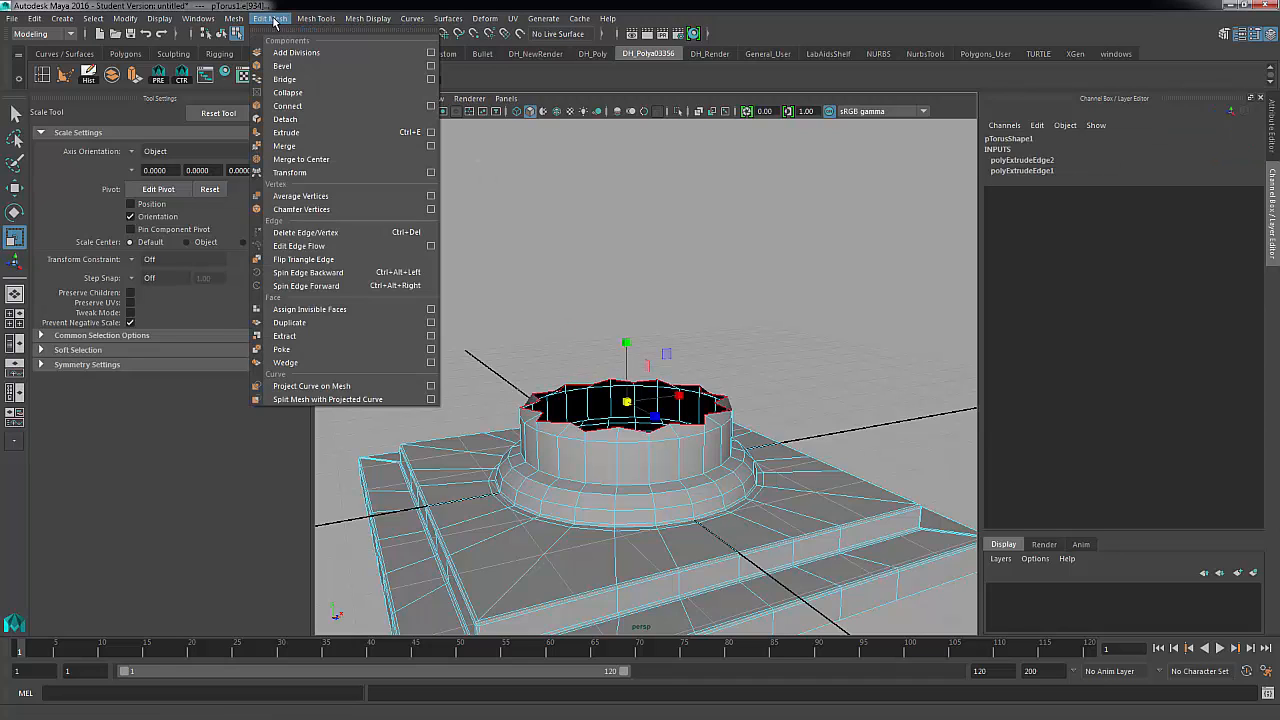
pyautogui.click(300, 132)
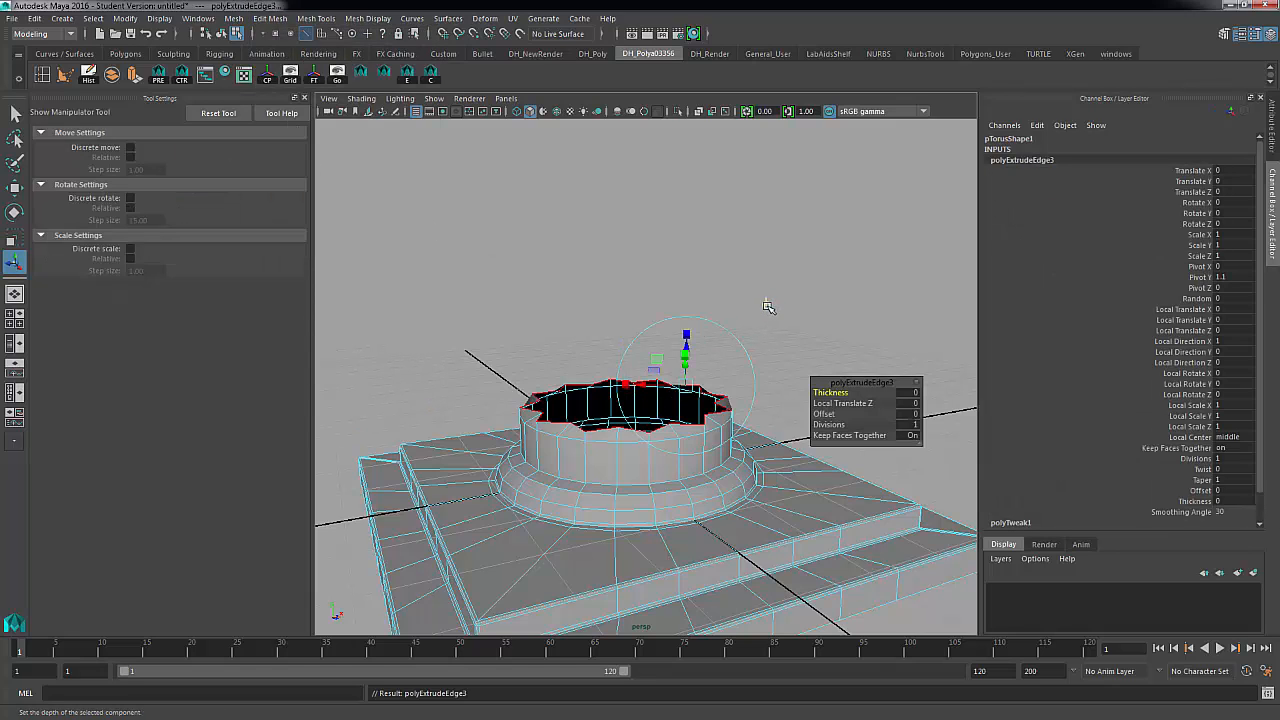
pyautogui.click(766, 304)
pyautogui.moveTo(626, 360); pyautogui.dragTo(617, 187)
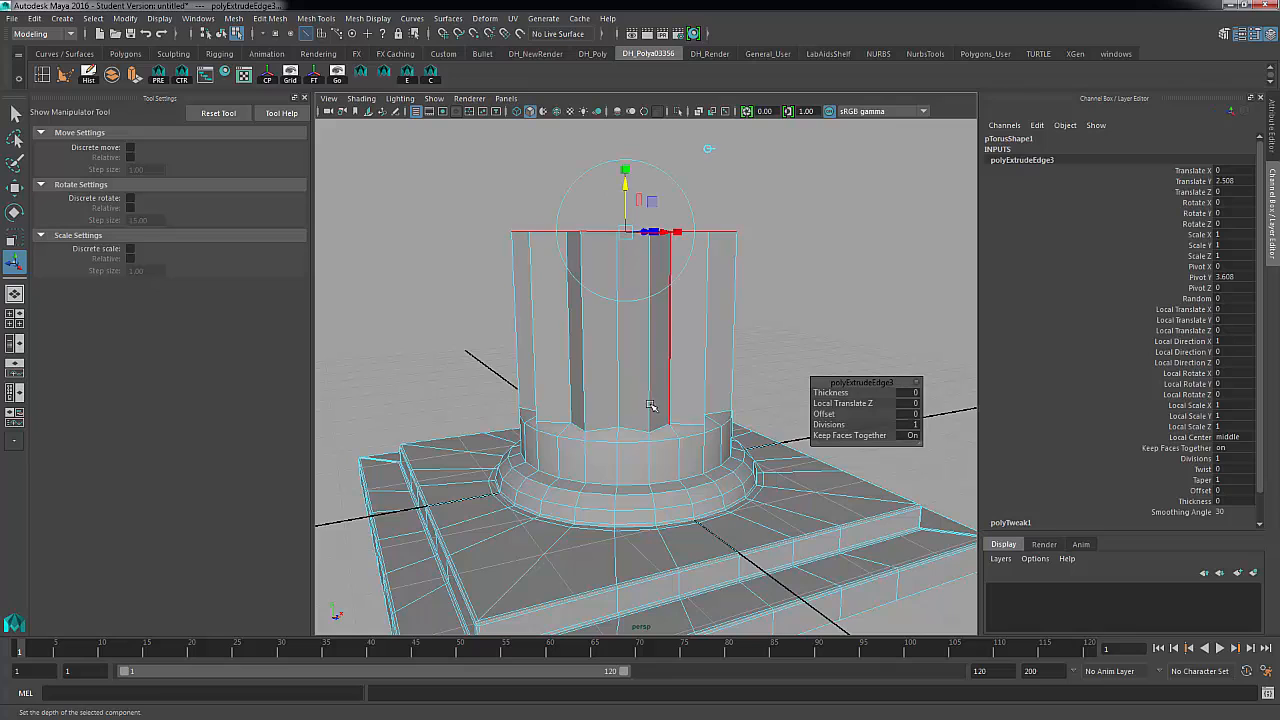
# Show the column in smooth mesh preview and examine how the flutes blend into the collar from several angles
pyautogui.keyDown('alt'); pyautogui.moveTo(636, 430); pyautogui.dragTo(615, 438); pyautogui.keyUp('alt')
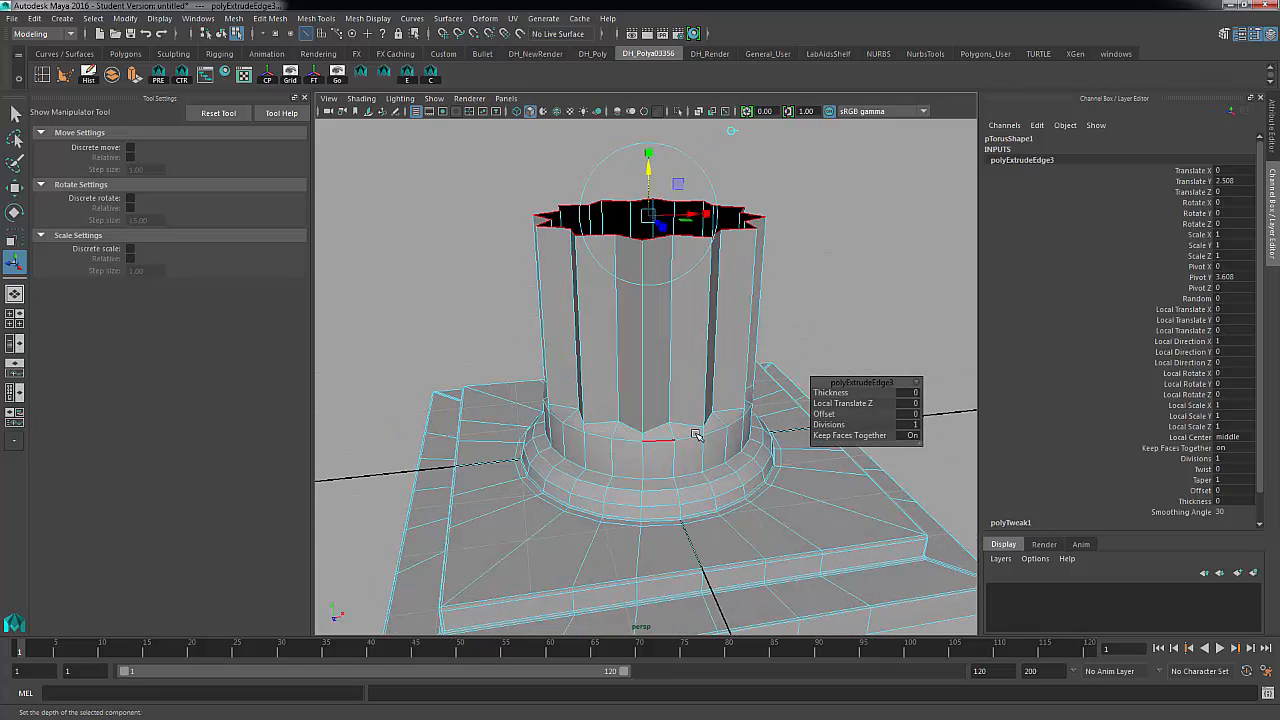
pyautogui.click(799, 325)
pyautogui.moveTo(711, 322); pyautogui.dragTo(750, 314, button='right')
pyautogui.click(729, 320)
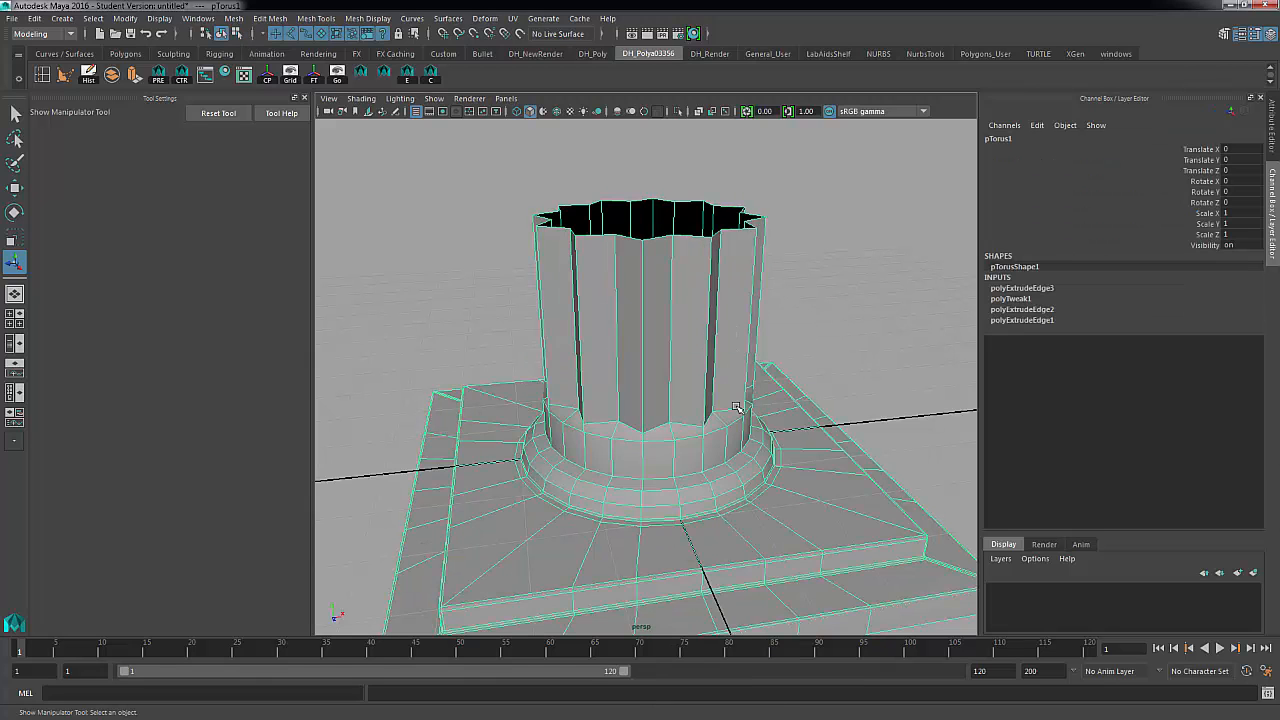
pyautogui.press('3')
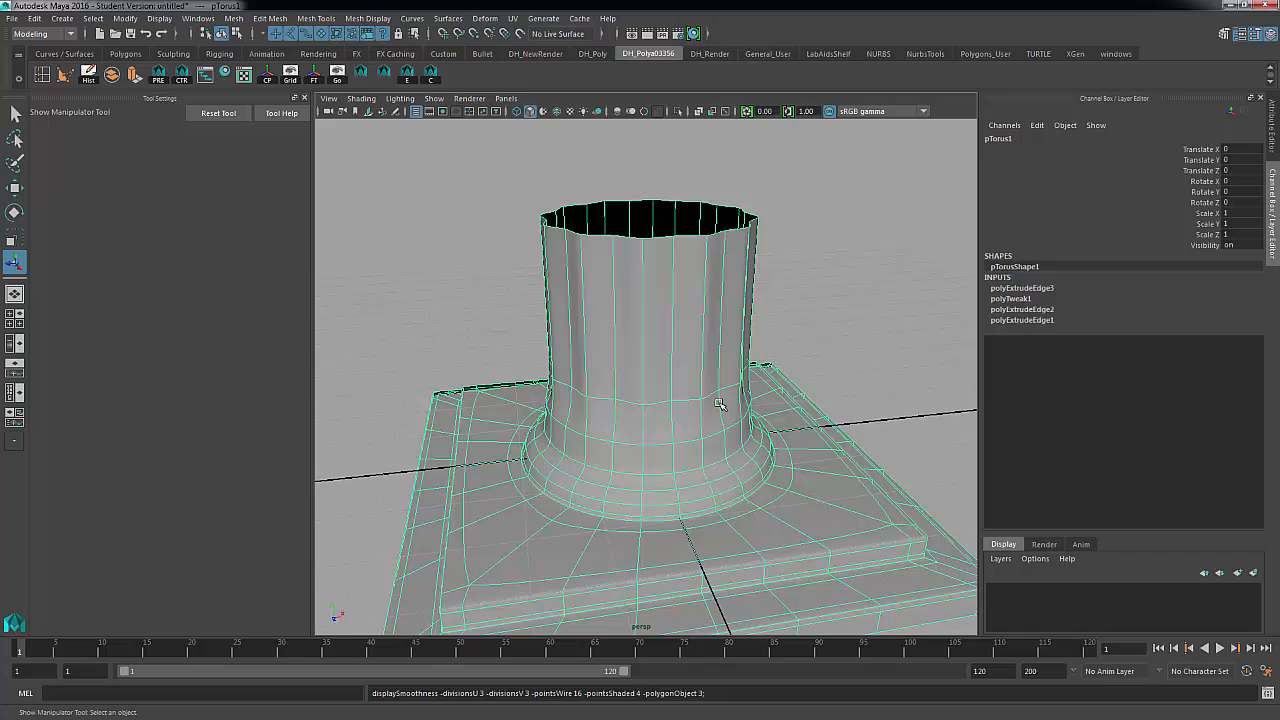
pyautogui.click(480, 280)
pyautogui.keyDown('alt'); pyautogui.moveTo(588, 365); pyautogui.dragTo(574, 366); pyautogui.keyUp('alt')
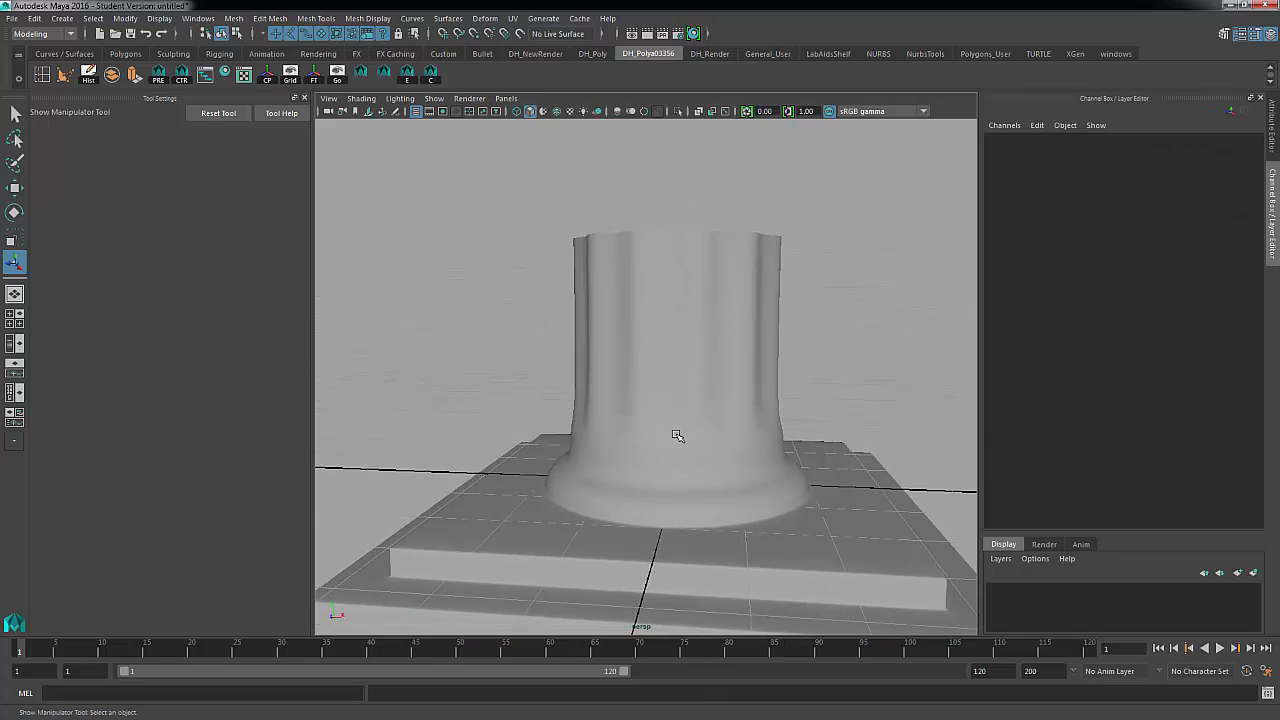
pyautogui.keyDown('alt'); pyautogui.moveTo(678, 436); pyautogui.dragTo(742, 455); pyautogui.keyUp('alt')
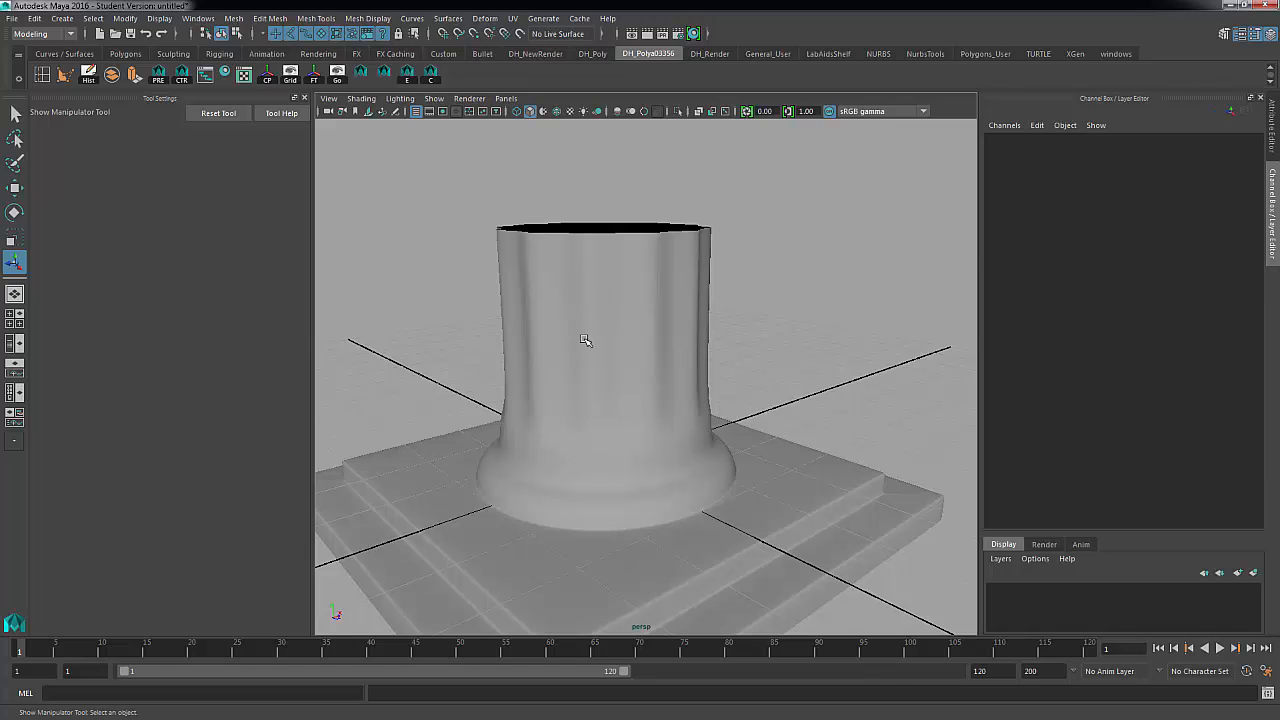
# Return the column to unsmoothed display and insert an edge loop around the collar just below its upper edge loop
pyautogui.click(617, 346)
pyautogui.press('1')
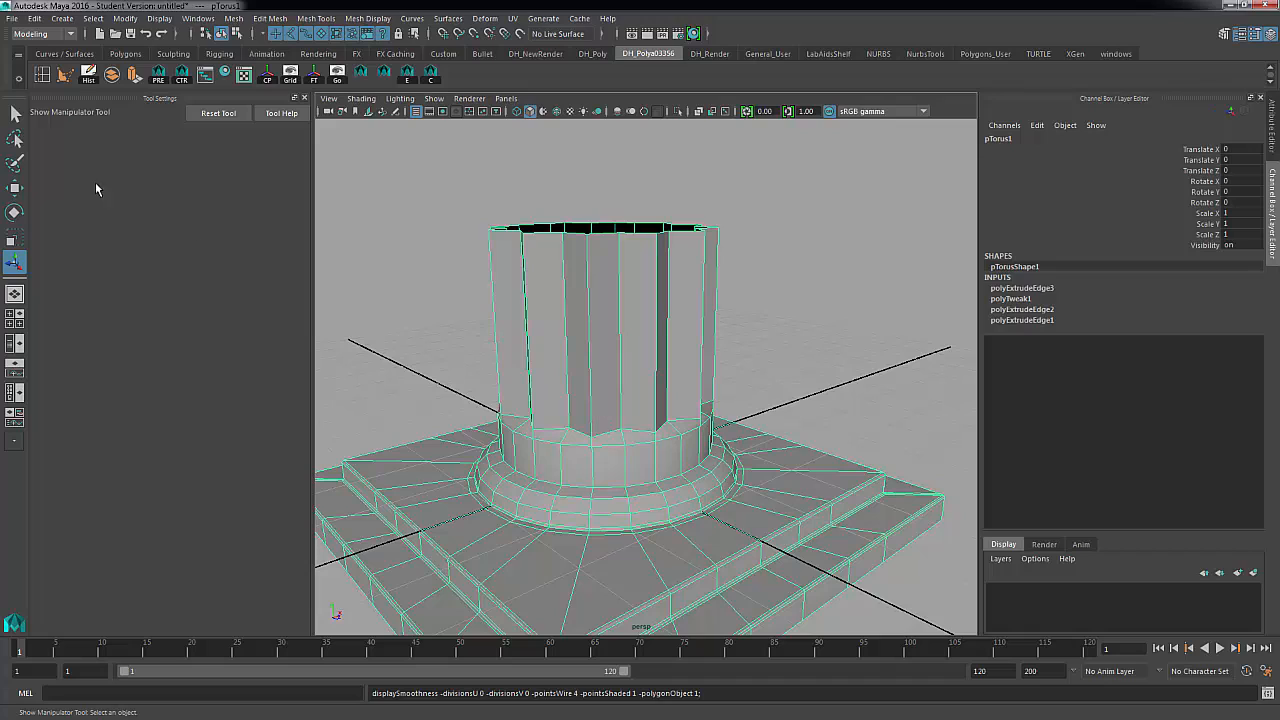
pyautogui.click(309, 19)
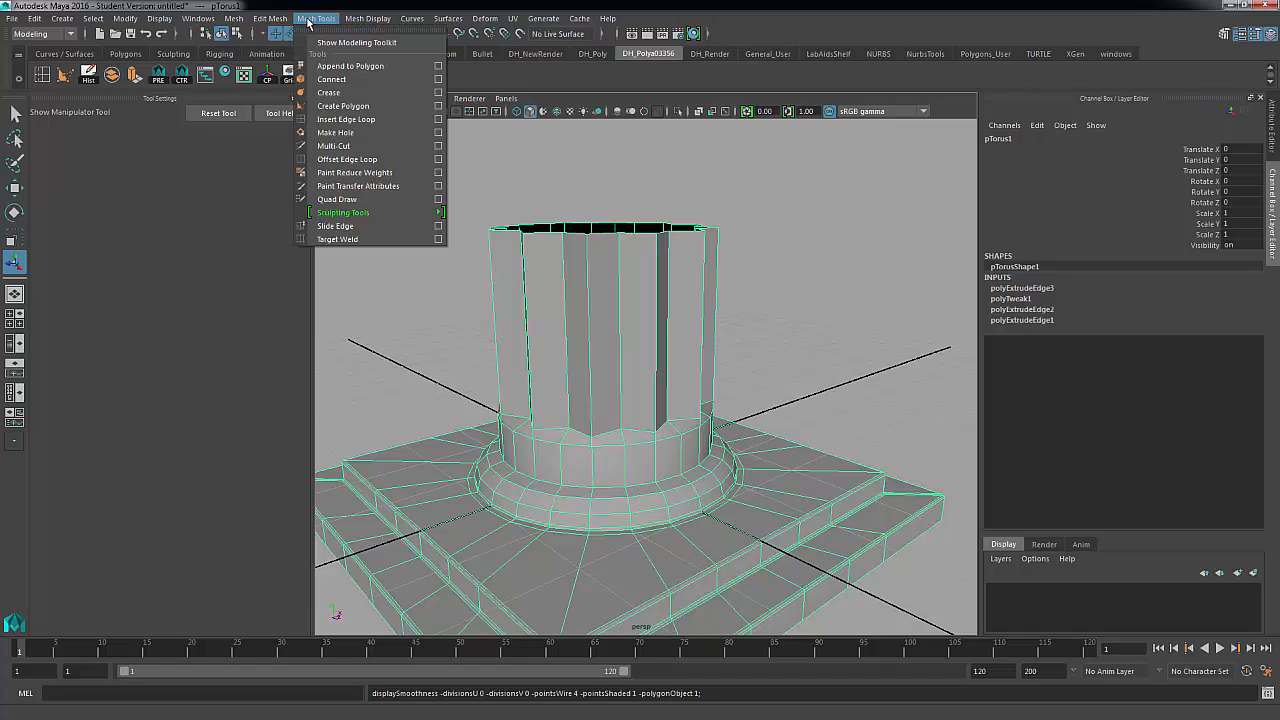
pyautogui.click(346, 119)
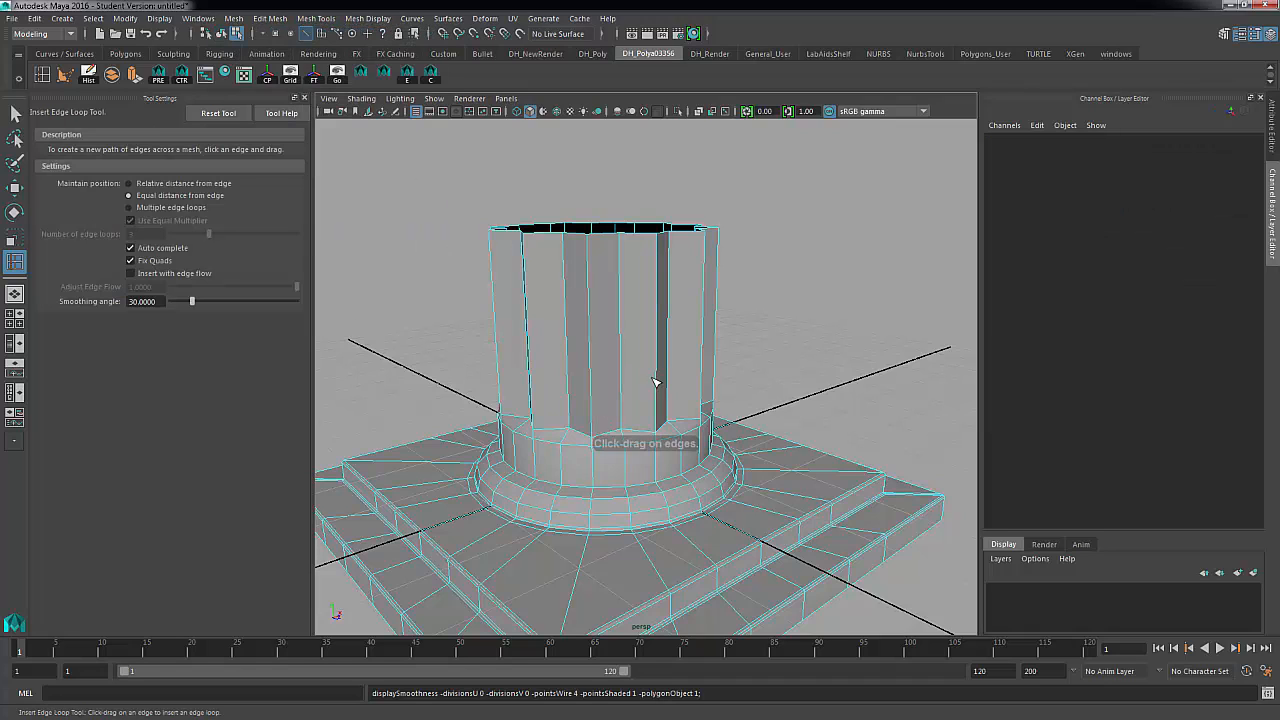
pyautogui.click(563, 456)
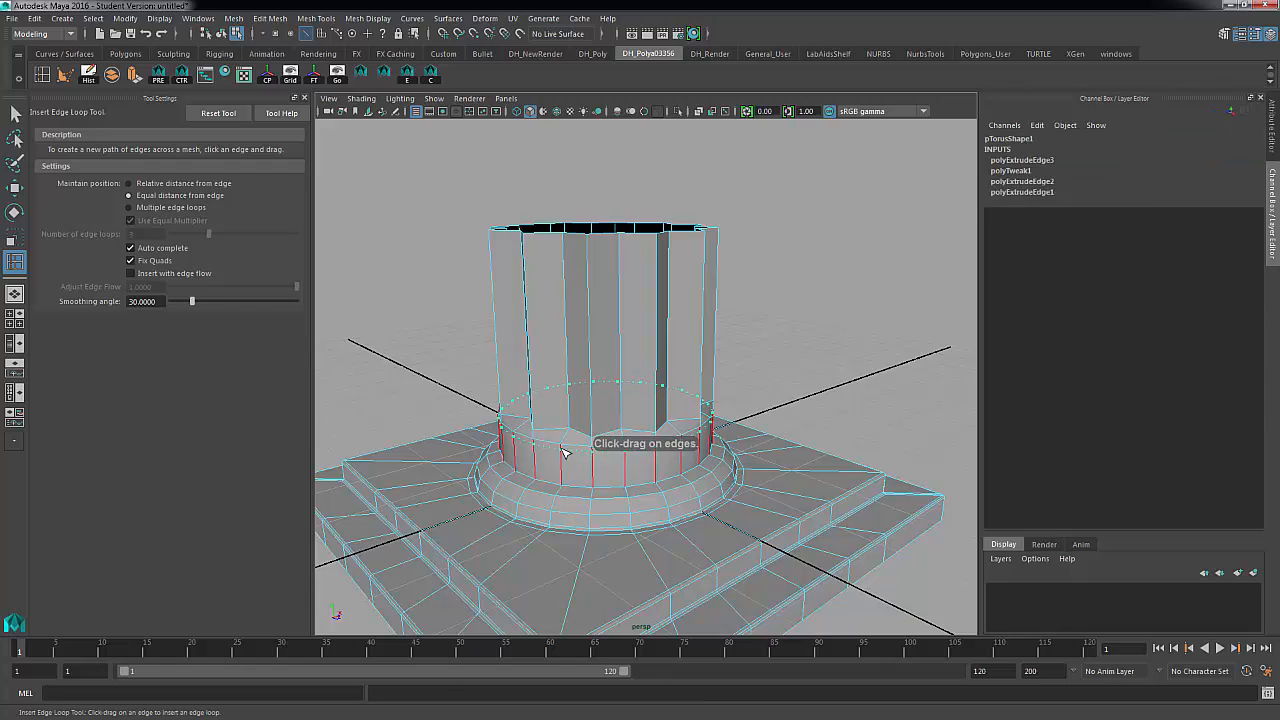
pyautogui.moveTo(563, 453); pyautogui.dragTo(565, 450)
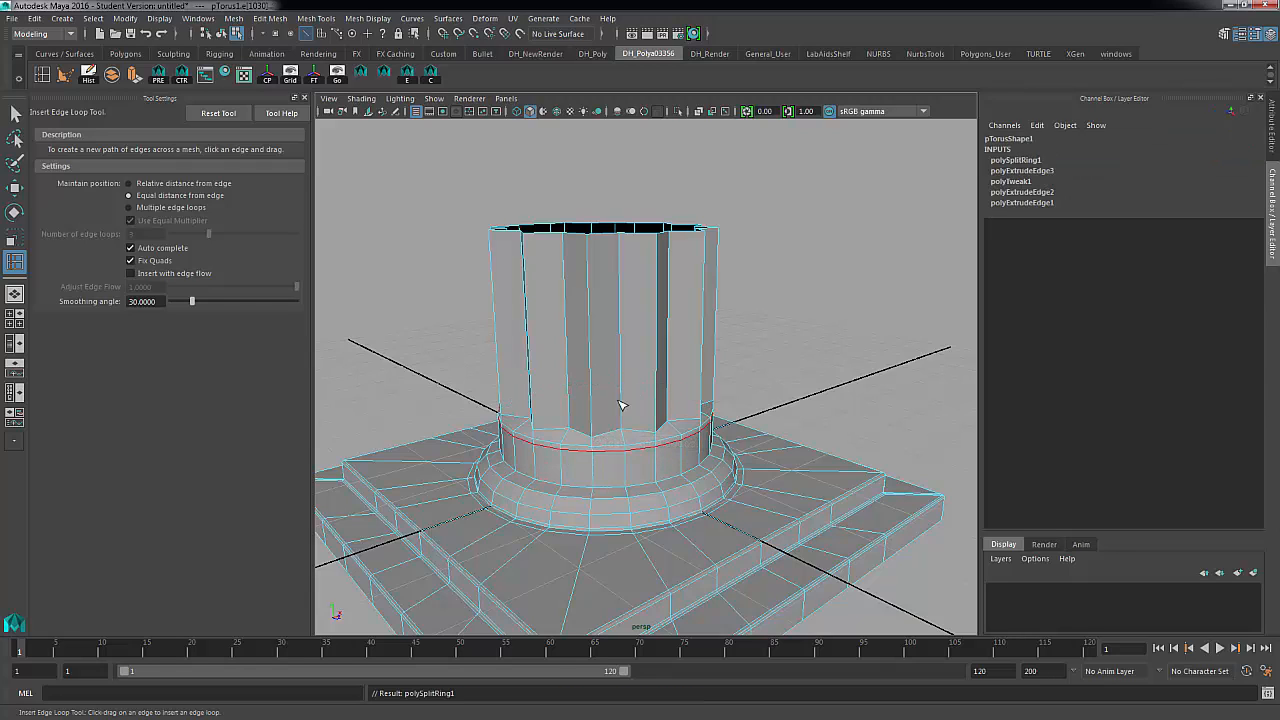
# Preview the column smoothed in object mode, examine the transition between collar and flutes, and return to the unsmoothed display
pyautogui.press('q')
pyautogui.moveTo(608, 322); pyautogui.dragTo(662, 316, button='right')
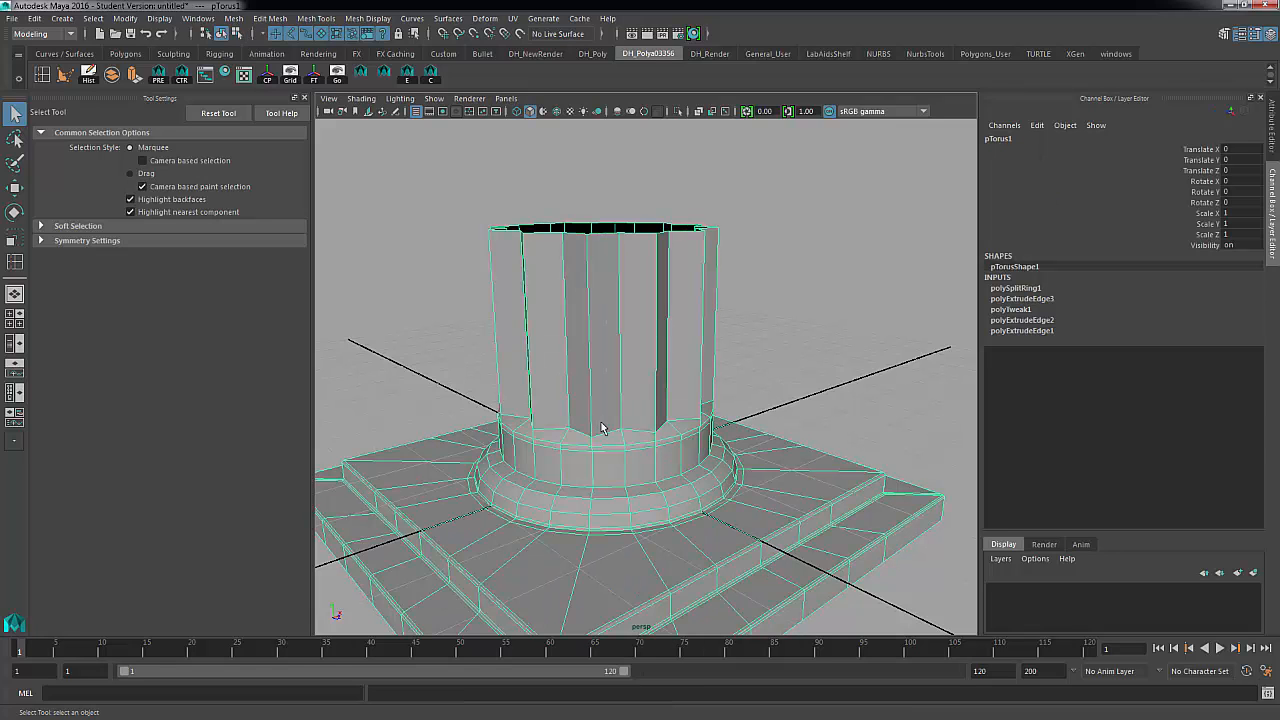
pyautogui.press('3')
pyautogui.click(773, 364)
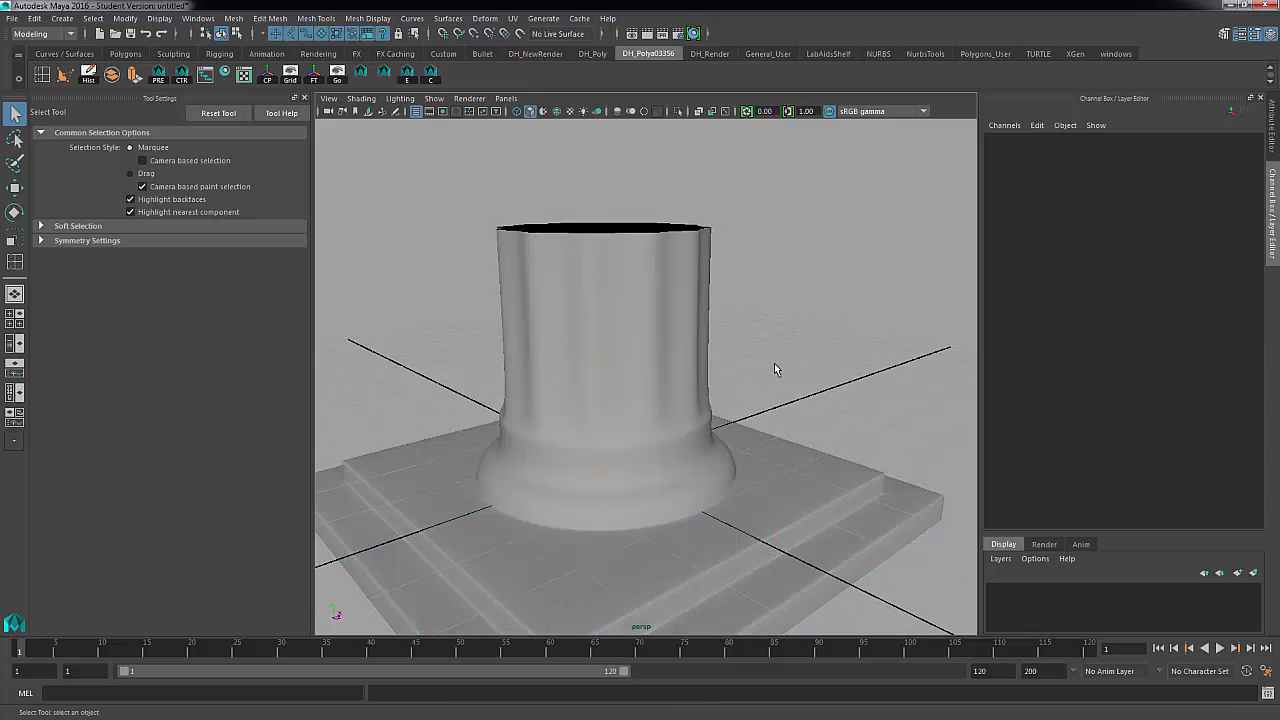
pyautogui.keyDown('alt'); pyautogui.moveTo(774, 363); pyautogui.dragTo(694, 374); pyautogui.keyUp('alt')
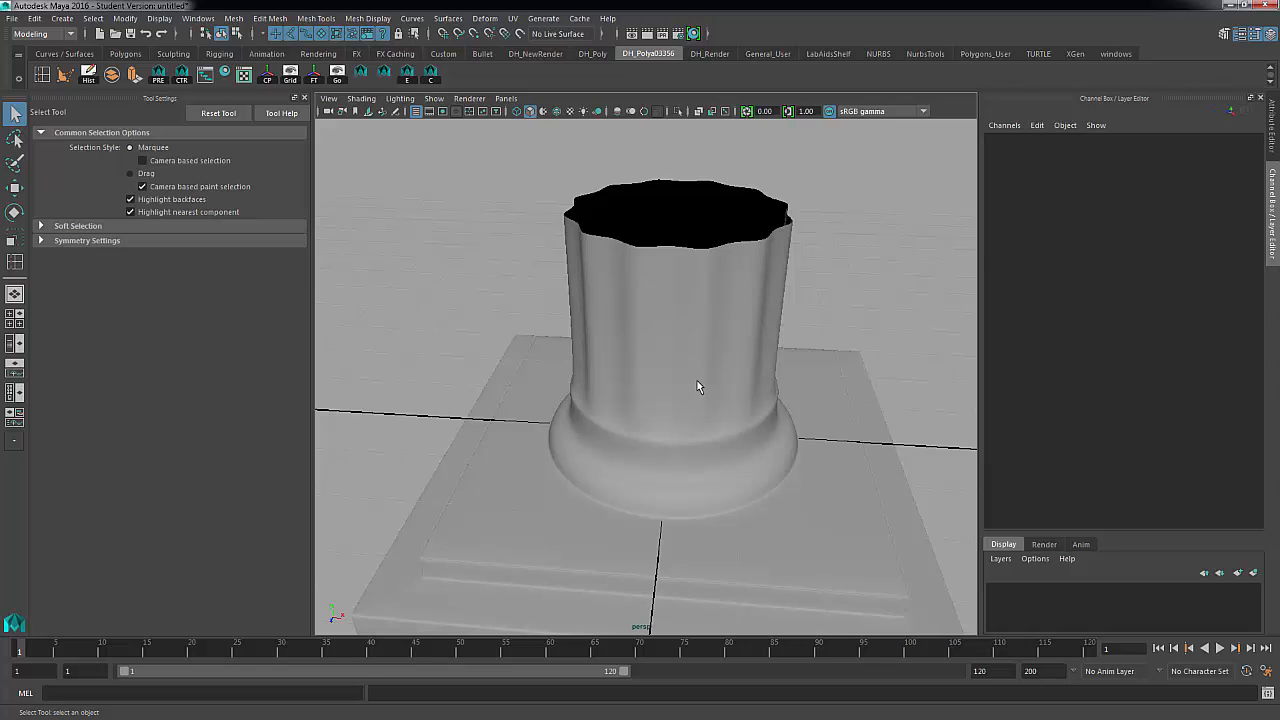
pyautogui.click(698, 387)
pyautogui.press('1')
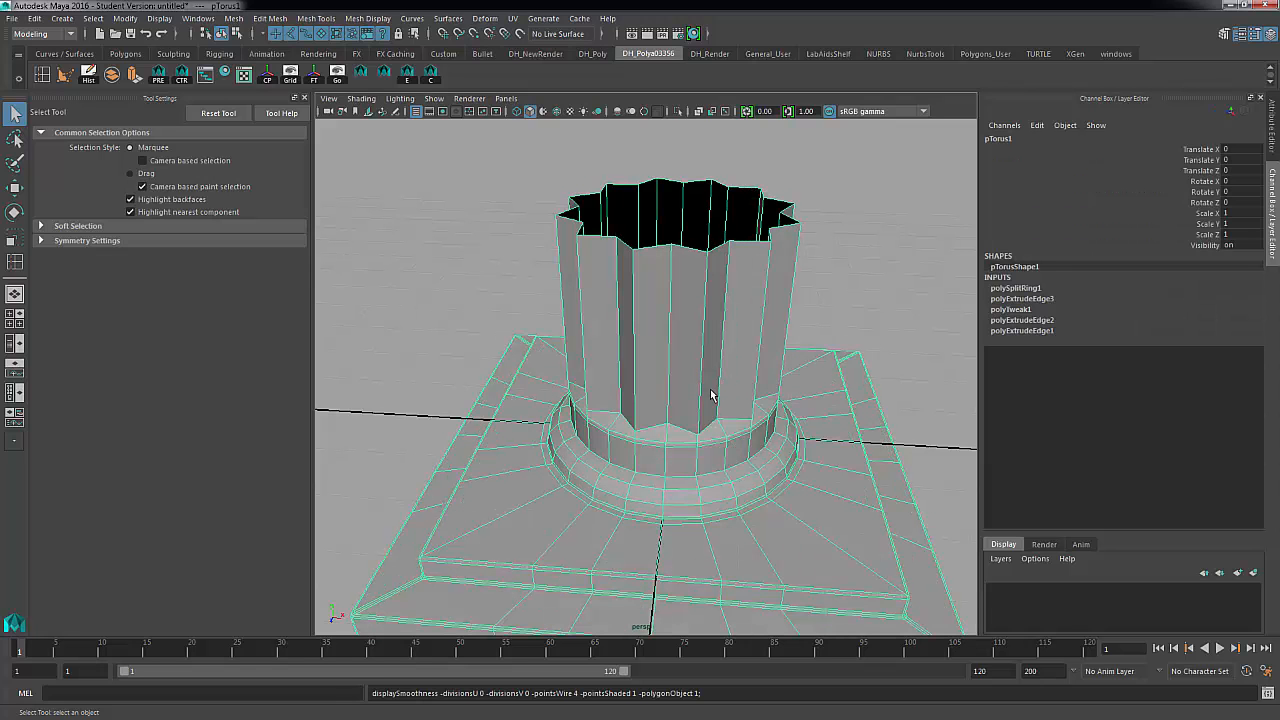
# Insert an edge loop around the ledge between the collar and the flutes, close to the base of the flutes
pyautogui.keyDown('alt'); pyautogui.moveTo(711, 395); pyautogui.dragTo(695, 371); pyautogui.keyUp('alt')
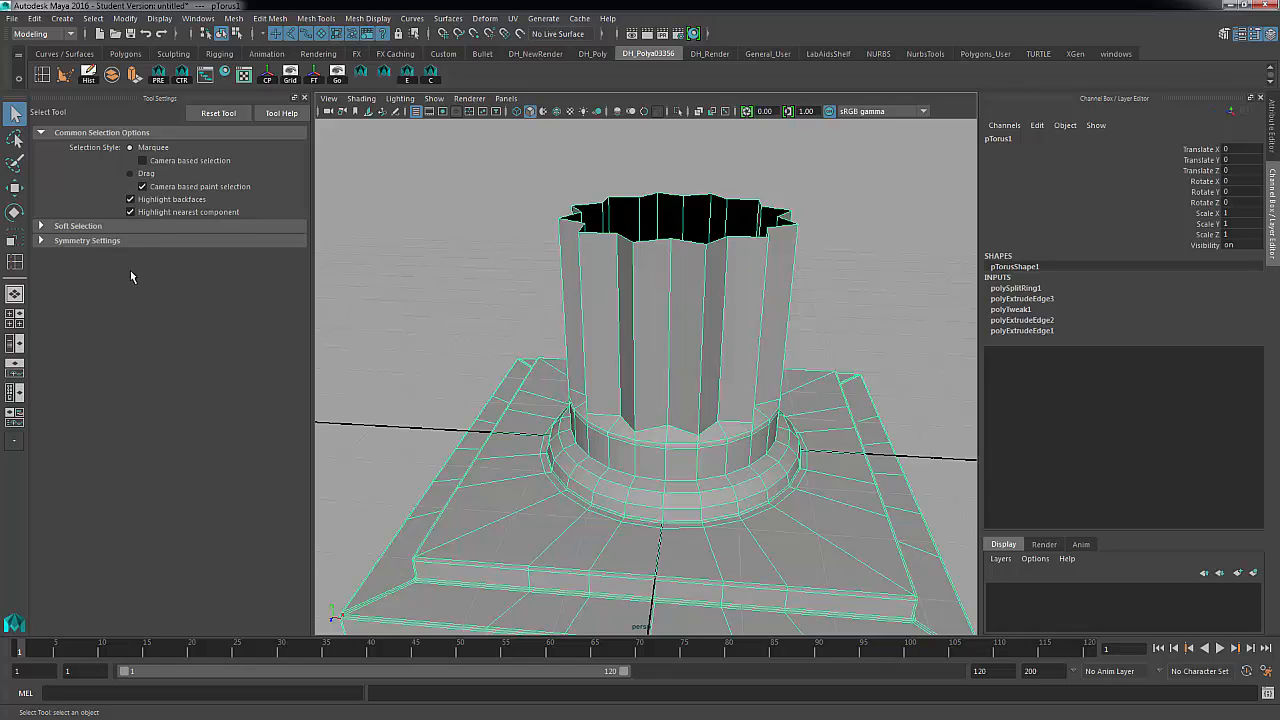
pyautogui.click(15, 261)
pyautogui.click(671, 437)
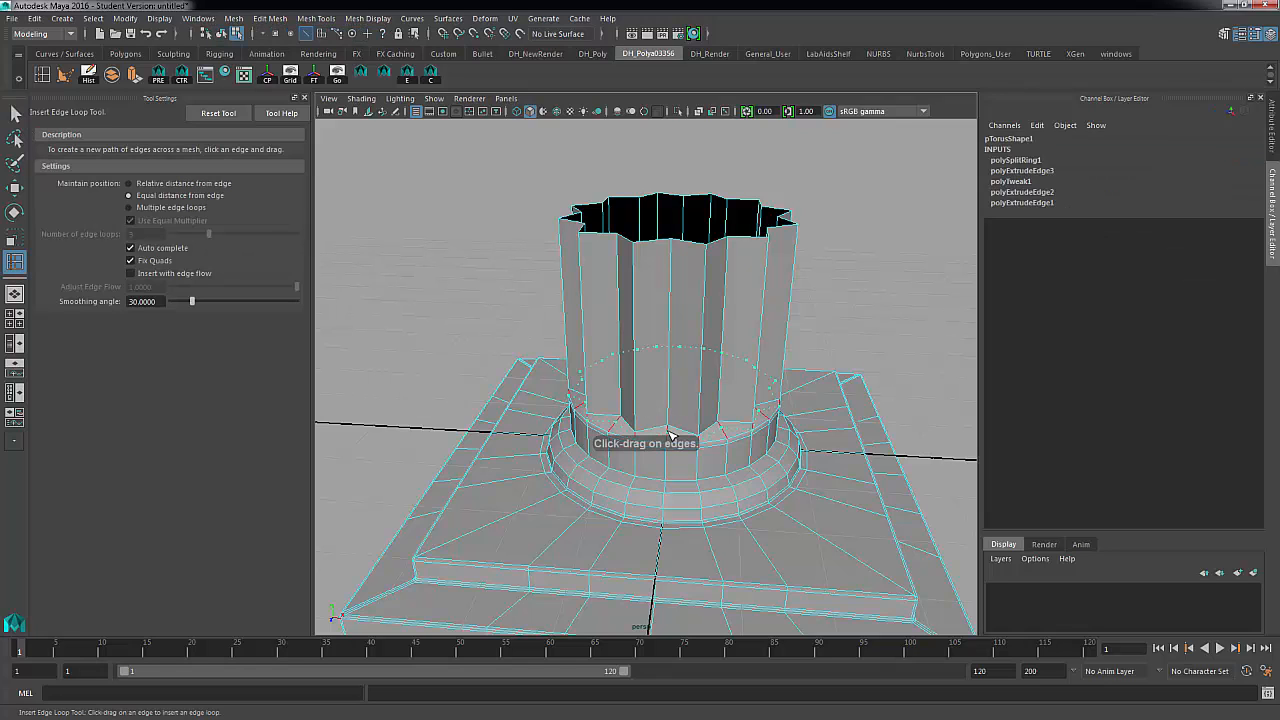
pyautogui.click(671, 432)
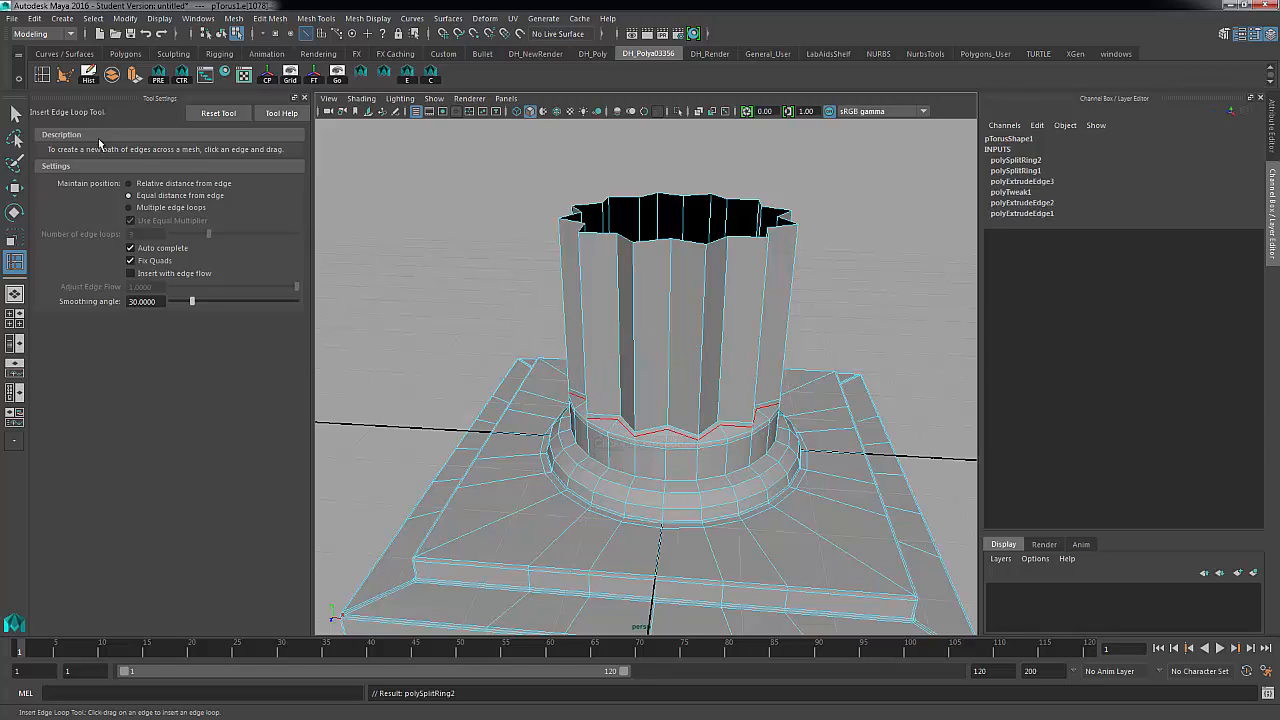
pyautogui.click(16, 116)
pyautogui.moveTo(610, 296); pyautogui.dragTo(668, 301, button='right')
pyautogui.click(668, 301)
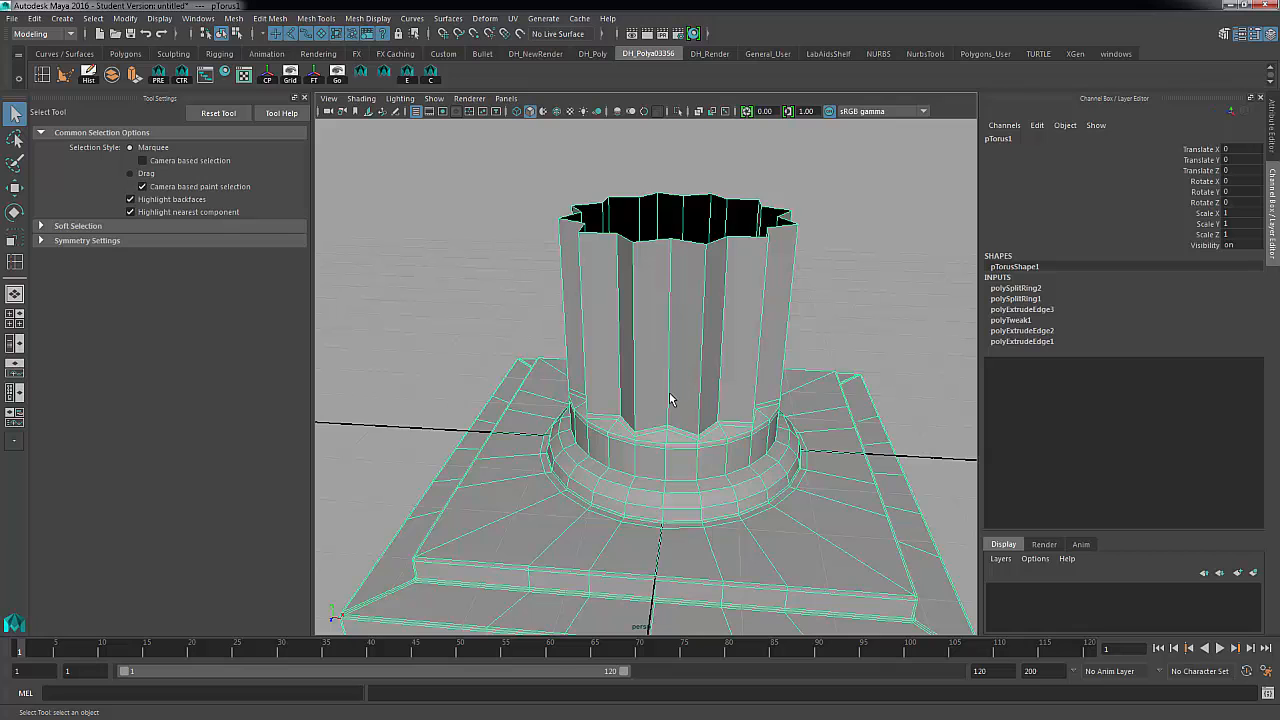
# Preview the column in smooth mesh display and examine the transition between the flutes and the collar up close
pyautogui.press('3')
pyautogui.click(444, 265)
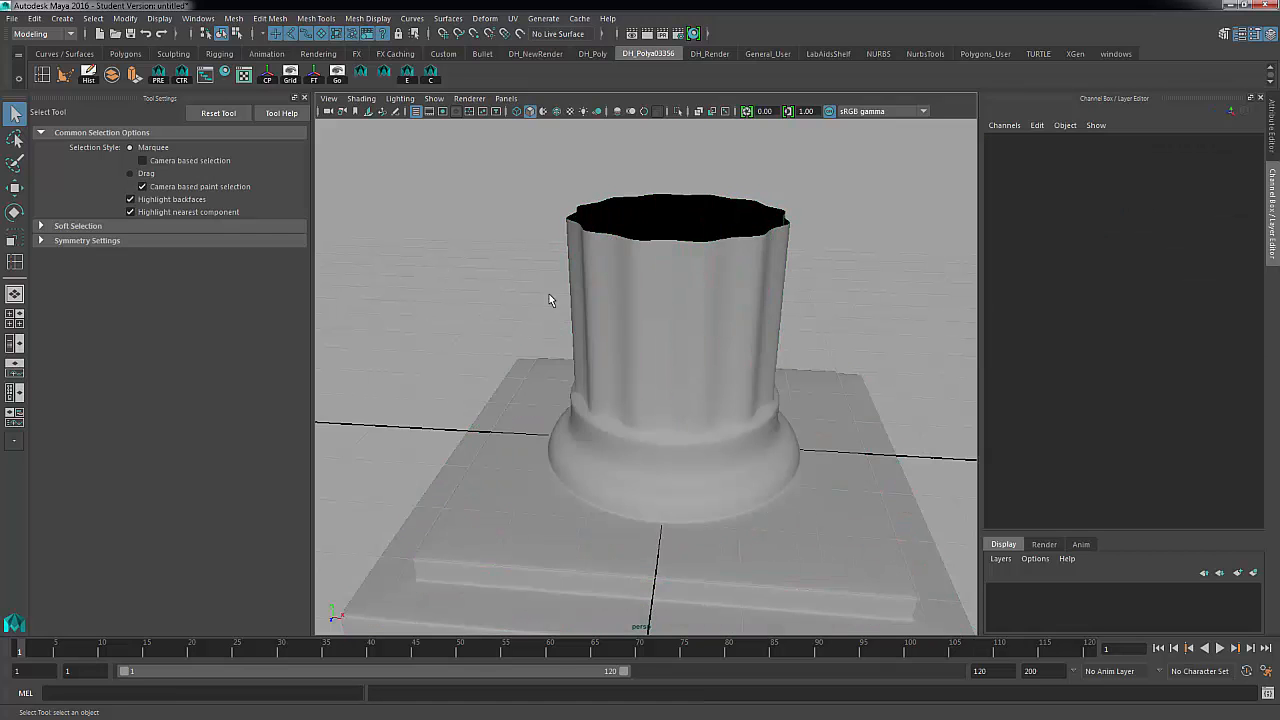
pyautogui.keyDown('alt'); pyautogui.moveTo(549, 294); pyautogui.dragTo(650, 437); pyautogui.keyUp('alt')
pyautogui.keyDown('alt'); pyautogui.moveTo(682, 438); pyautogui.dragTo(803, 411, button='right'); pyautogui.keyUp('alt')
pyautogui.keyDown('alt'); pyautogui.moveTo(803, 411); pyautogui.dragTo(708, 350, button='middle'); pyautogui.keyUp('alt')
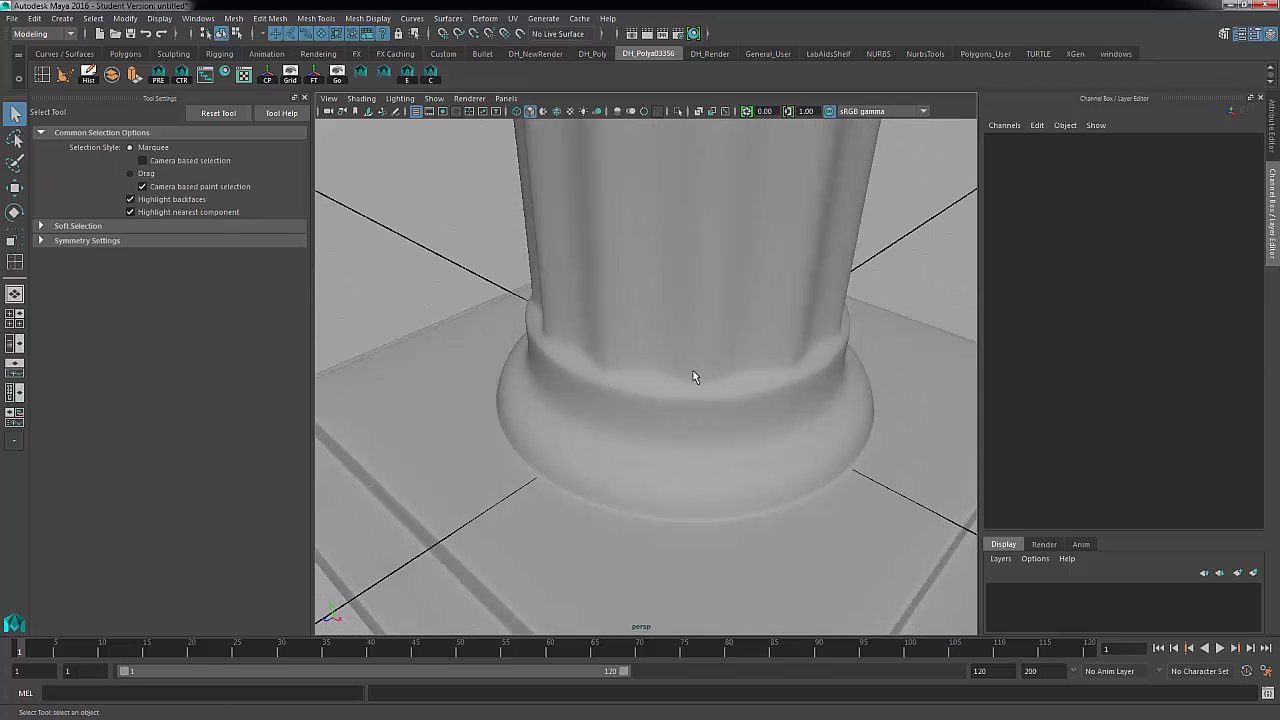
pyautogui.keyDown('alt'); pyautogui.moveTo(693, 371); pyautogui.dragTo(671, 329); pyautogui.keyUp('alt')
pyautogui.keyDown('alt'); pyautogui.moveTo(671, 329); pyautogui.dragTo(728, 328, button='right'); pyautogui.keyUp('alt')
pyautogui.keyDown('alt'); pyautogui.moveTo(729, 328); pyautogui.dragTo(727, 332, button='middle'); pyautogui.keyUp('alt')
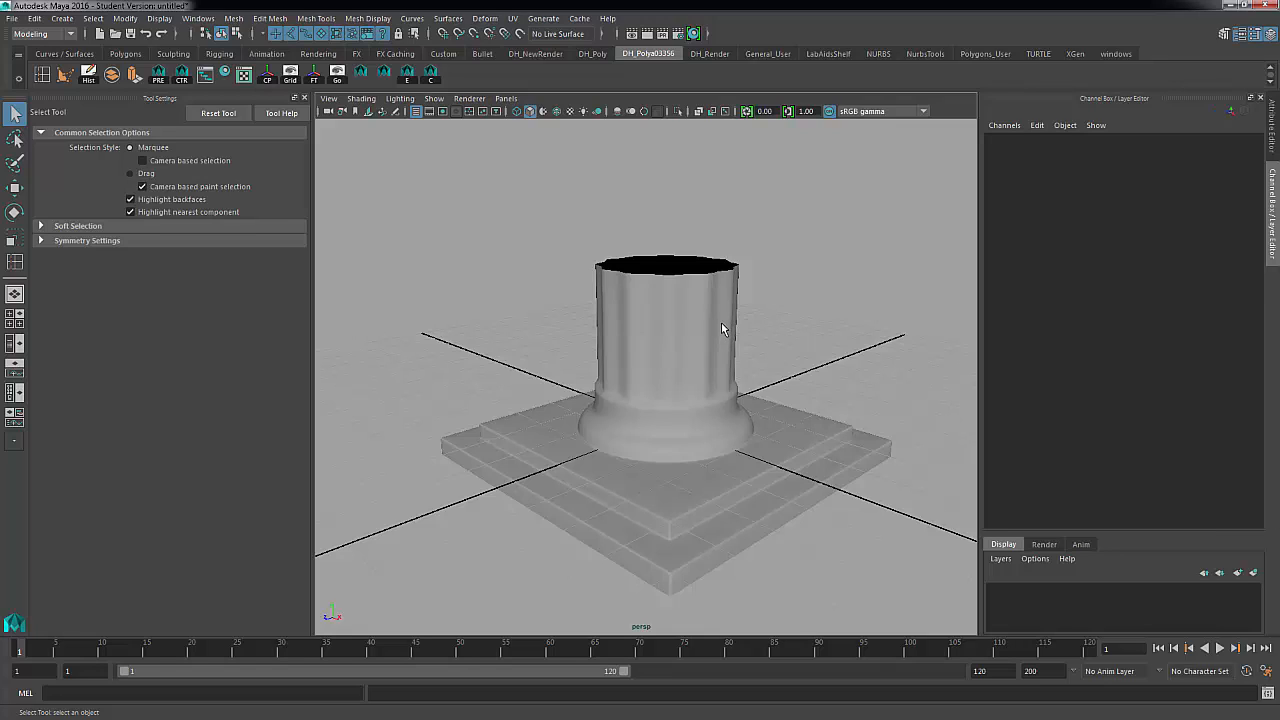
# Mirror the column vertically by making one Duplicate Special copy with a Y scale of -1
pyautogui.moveTo(721, 322); pyautogui.dragTo(726, 403, button='right')
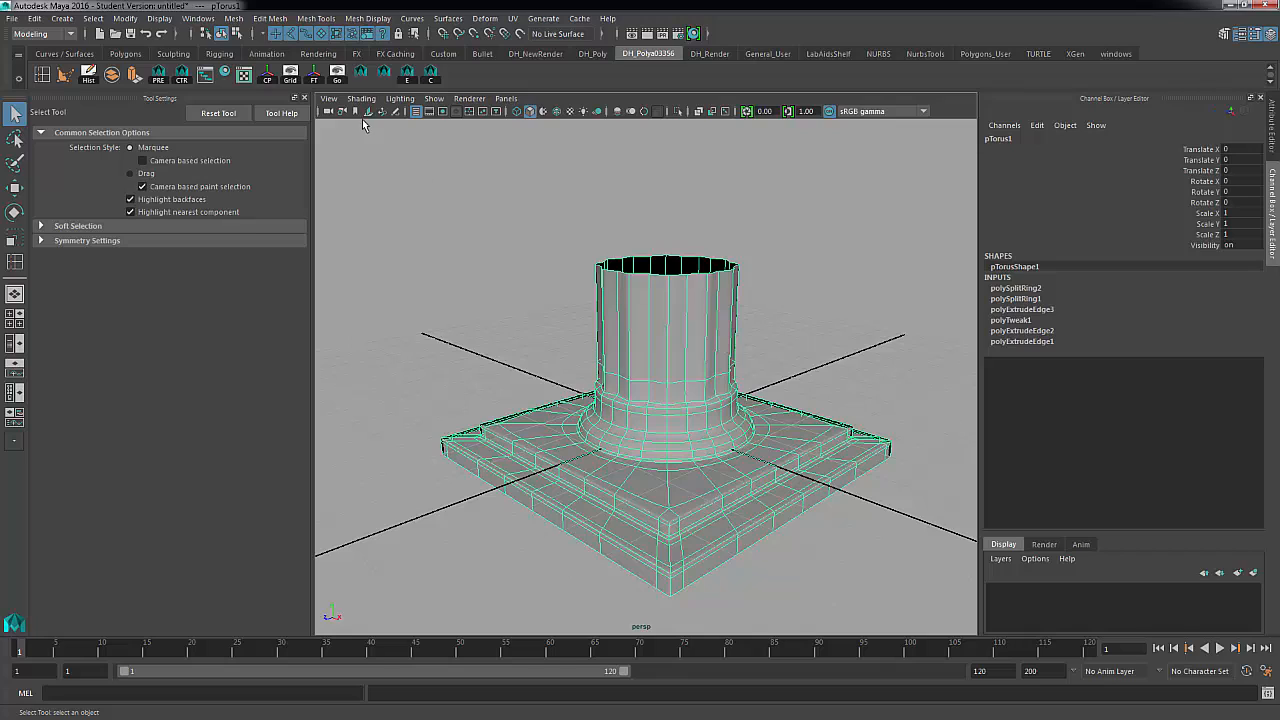
pyautogui.click(37, 22)
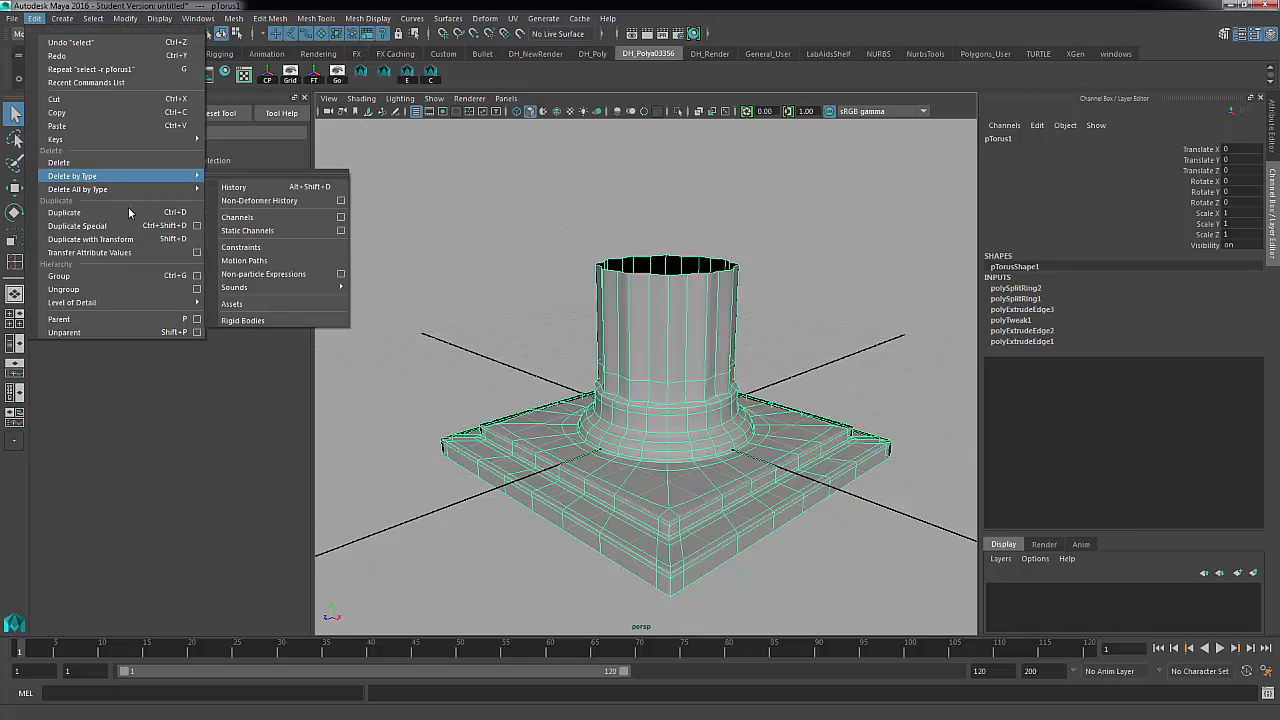
pyautogui.click(197, 226)
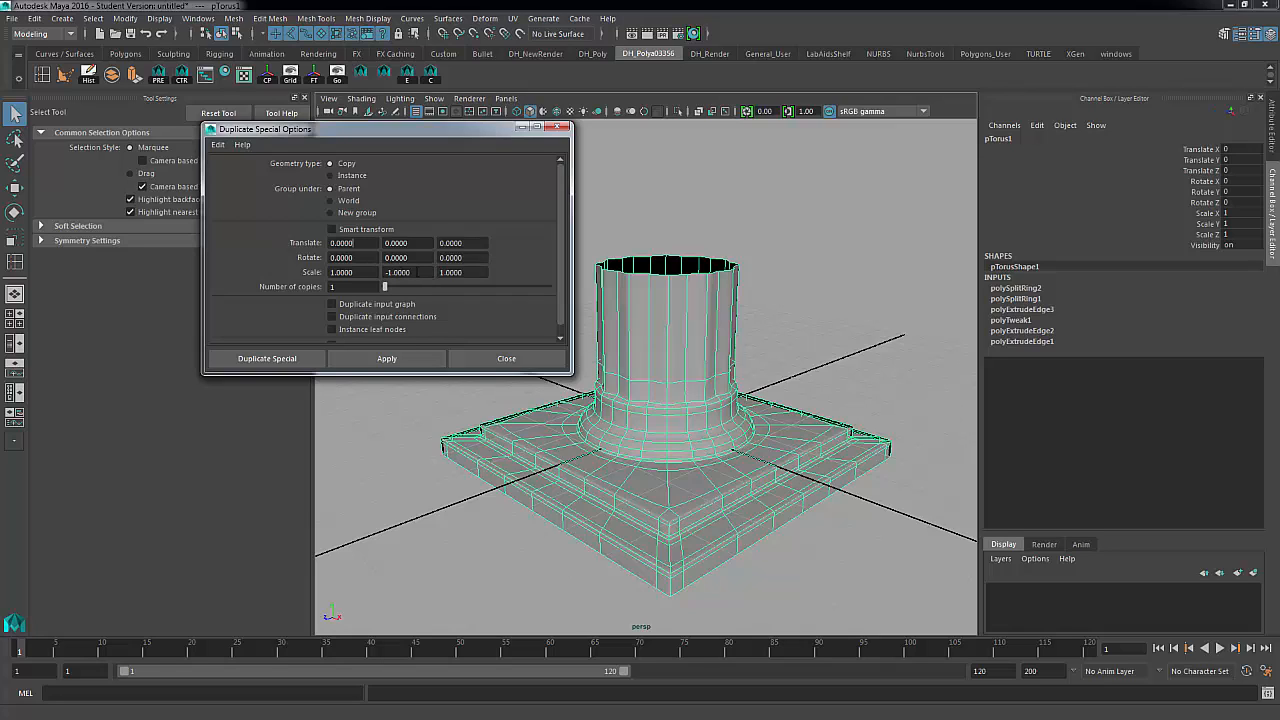
pyautogui.click(400, 360)
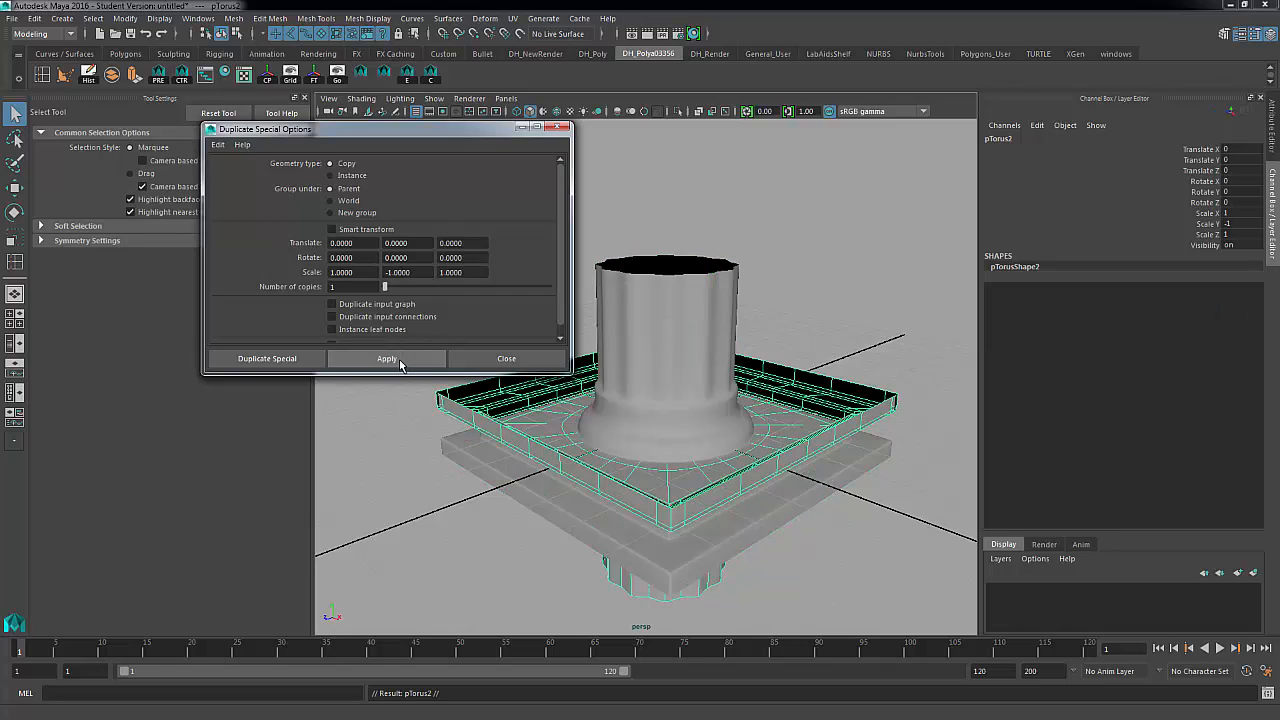
pyautogui.click(561, 128)
# Move the mirrored copy straight up about 7 units above the original and switch both halves to unsmoothed display
pyautogui.press('w')
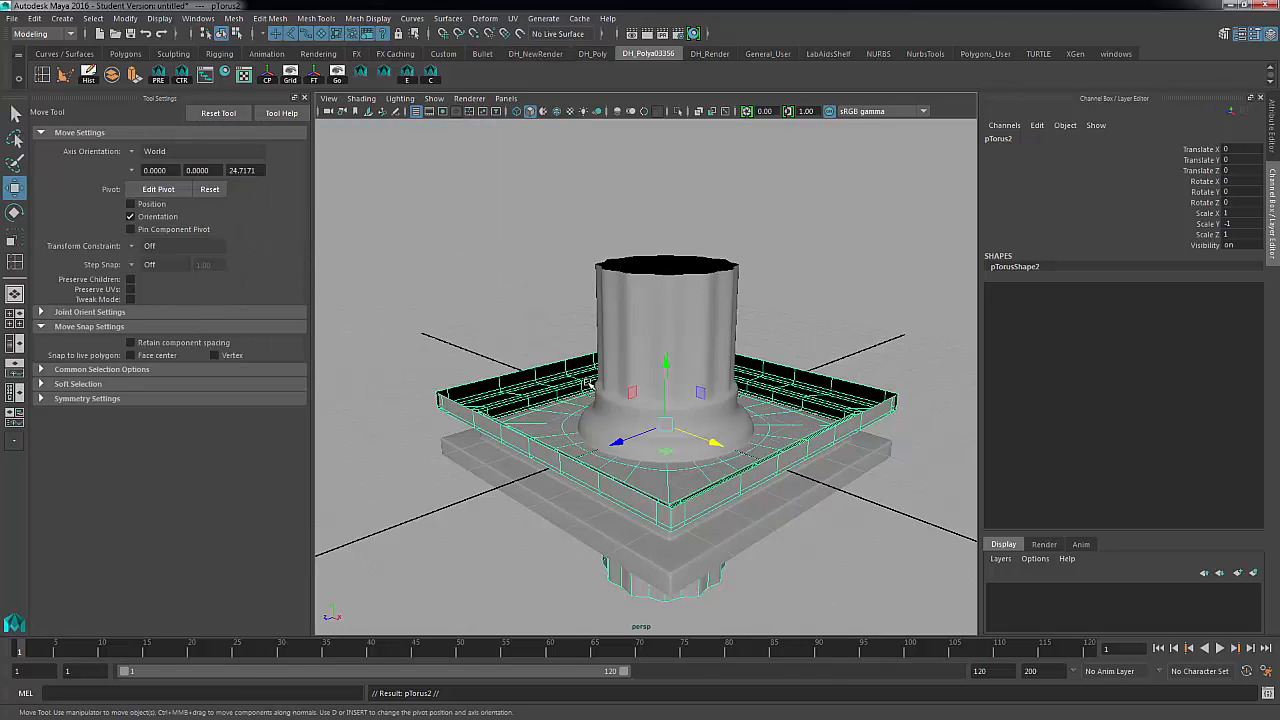
pyautogui.moveTo(665, 380); pyautogui.dragTo(637, 5)
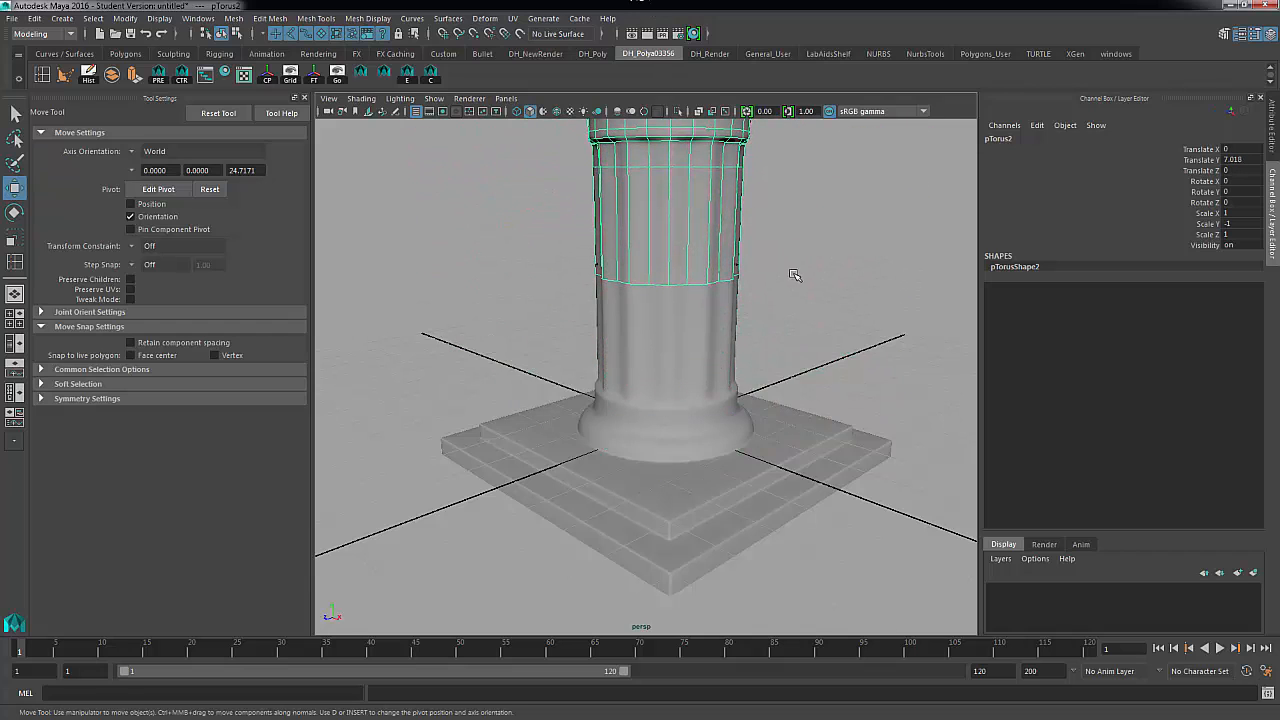
pyautogui.keyDown('alt'); pyautogui.moveTo(820, 276); pyautogui.dragTo(712, 286, button='right'); pyautogui.keyUp('alt')
pyautogui.keyDown('alt'); pyautogui.moveTo(712, 286); pyautogui.dragTo(771, 300, button='middle'); pyautogui.keyUp('alt')
pyautogui.press('capslock')
pyautogui.click(673, 392)
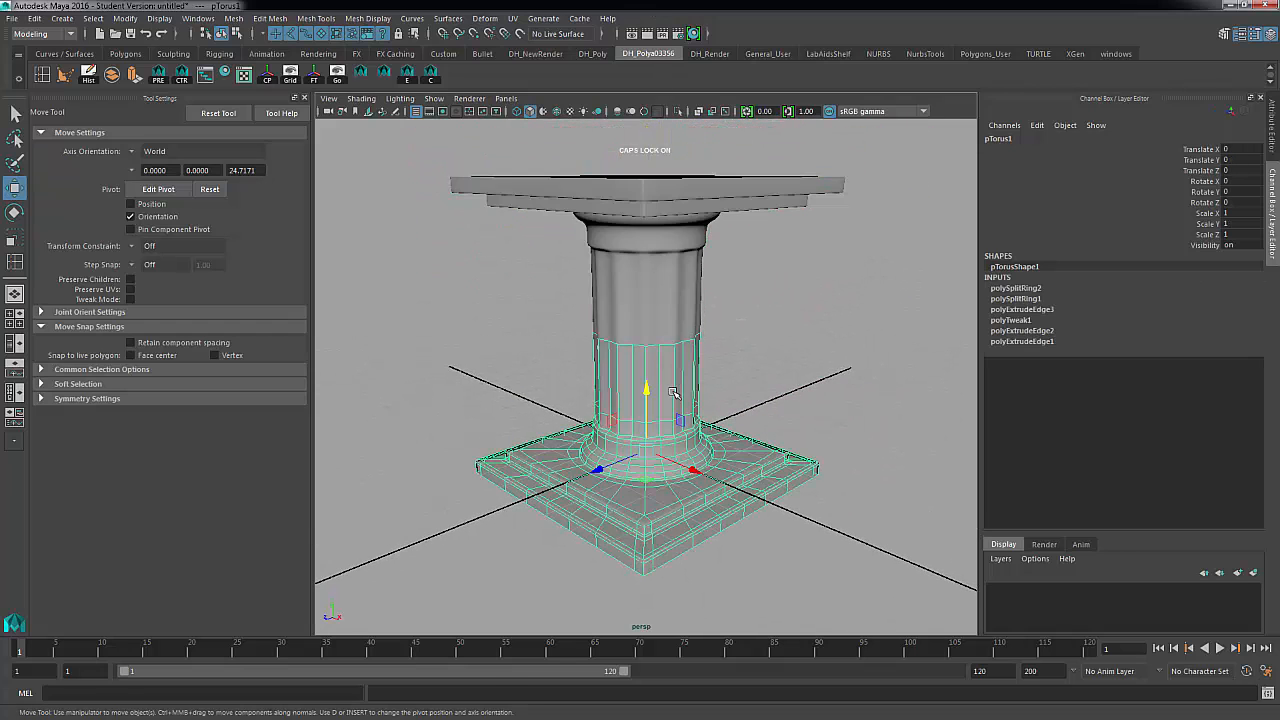
pyautogui.keyDown('shift'); pyautogui.click(697, 325); pyautogui.keyUp('shift')
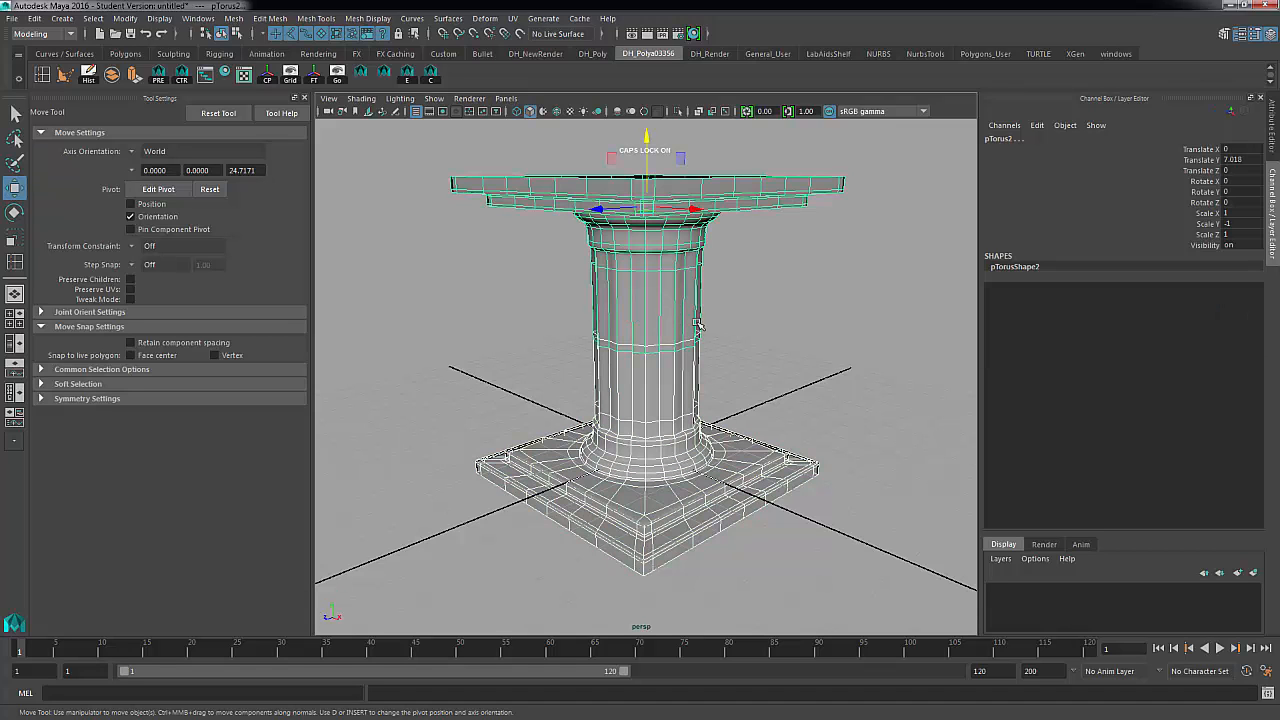
pyautogui.click(770, 316)
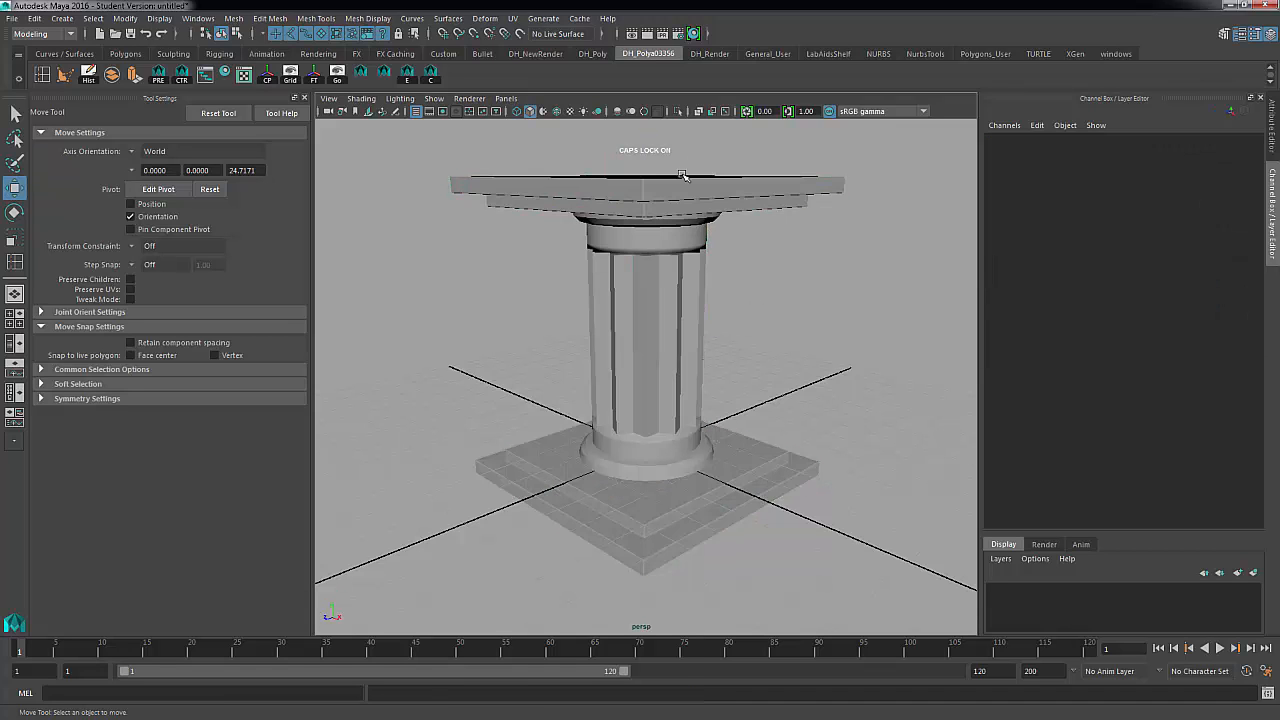
# Raise the upper half to about 7.95 in Y so that a gap separates the two shafts
pyautogui.click(672, 183)
pyautogui.keyDown('alt'); pyautogui.moveTo(814, 269); pyautogui.dragTo(811, 302); pyautogui.keyUp('alt')
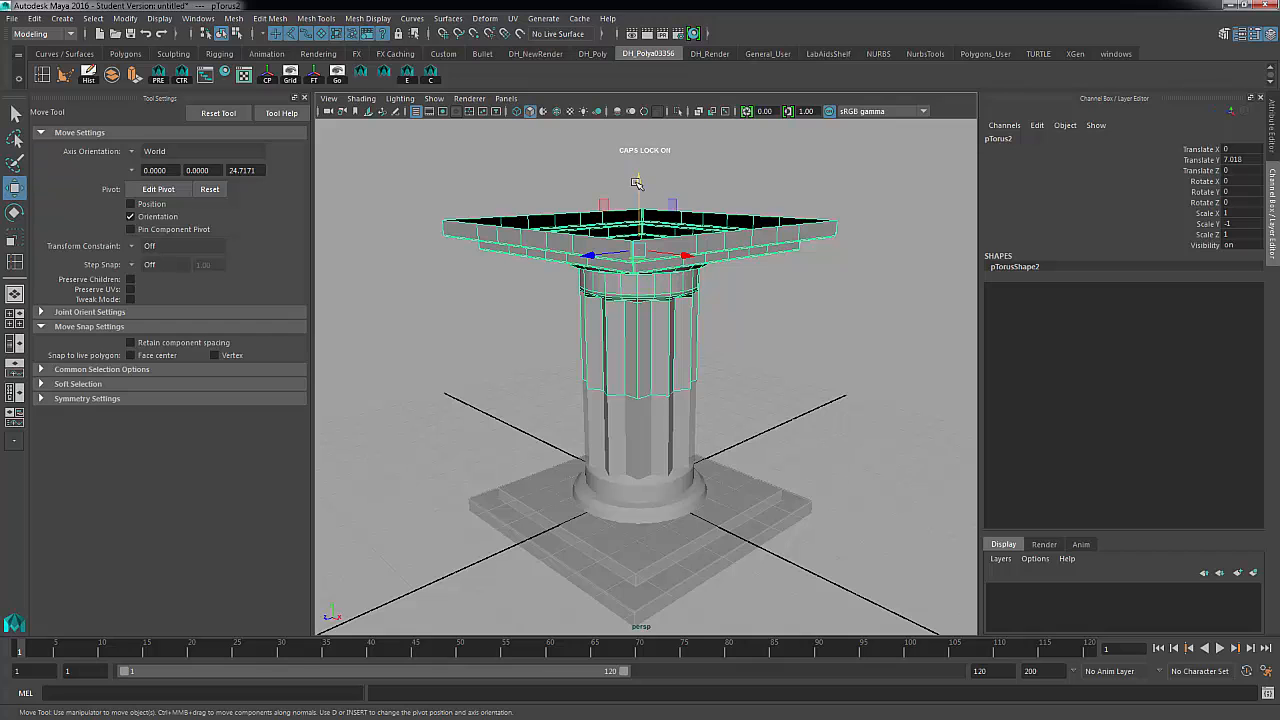
pyautogui.moveTo(639, 181); pyautogui.dragTo(634, 141)
pyautogui.keyDown('alt'); pyautogui.moveTo(748, 362); pyautogui.dragTo(1000, 333, button='right'); pyautogui.keyUp('alt')
pyautogui.keyDown('alt'); pyautogui.moveTo(747, 367); pyautogui.dragTo(727, 342); pyautogui.keyUp('alt')
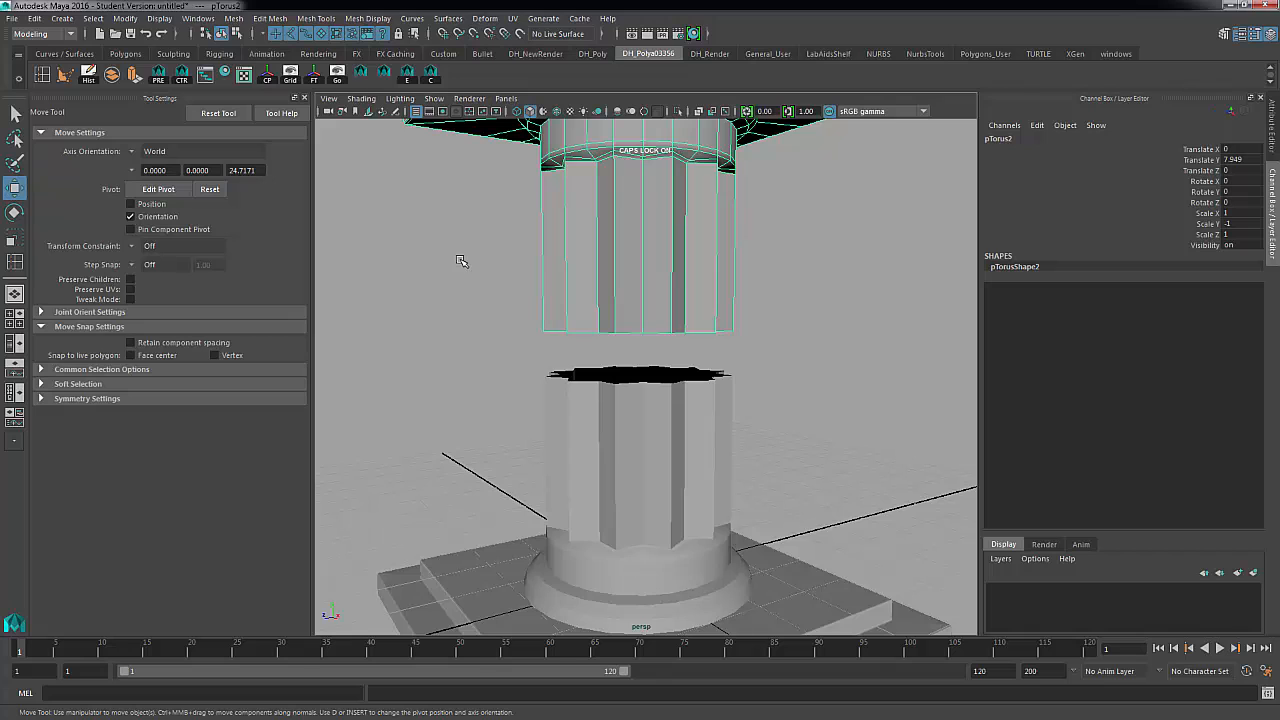
# Move the upper half's pivot down and snap it to the bottom rim of its fluted shaft
pyautogui.keyDown('alt'); pyautogui.moveTo(678, 259); pyautogui.dragTo(610, 230); pyautogui.keyUp('alt')
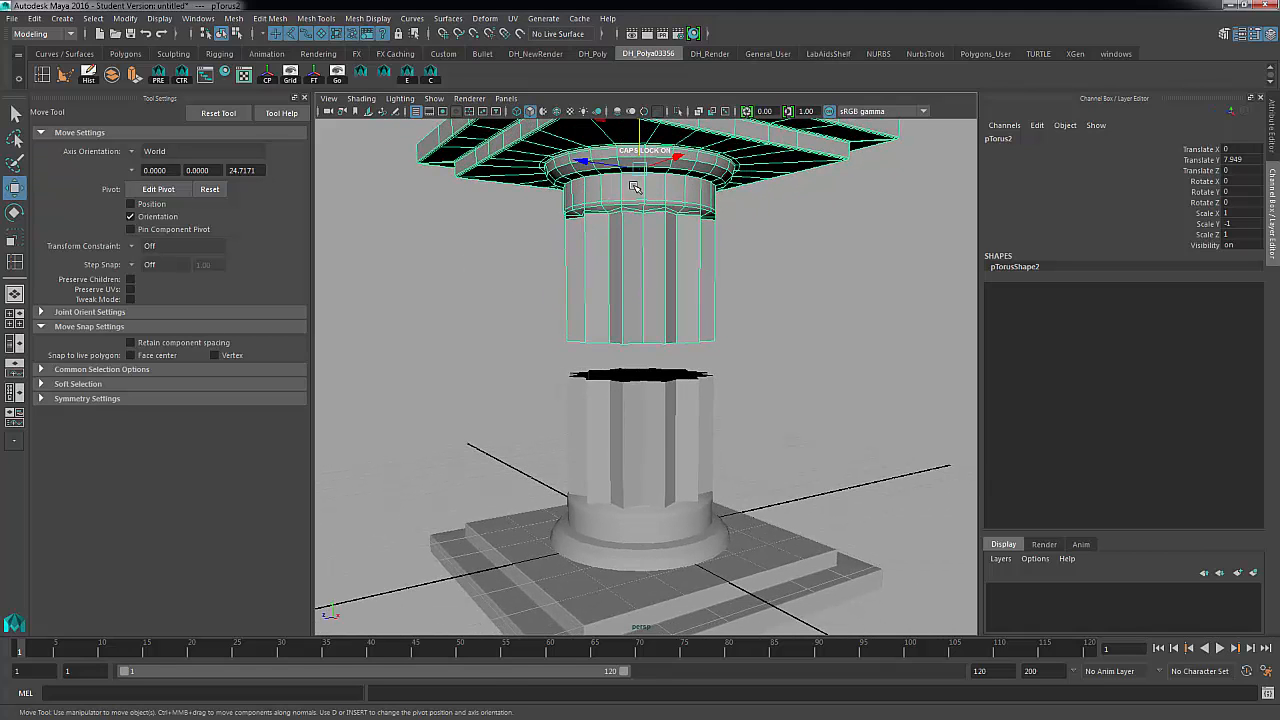
pyautogui.press('Insert')
pyautogui.keyDown('alt'); pyautogui.moveTo(763, 243); pyautogui.dragTo(762, 305, button='middle'); pyautogui.keyUp('alt')
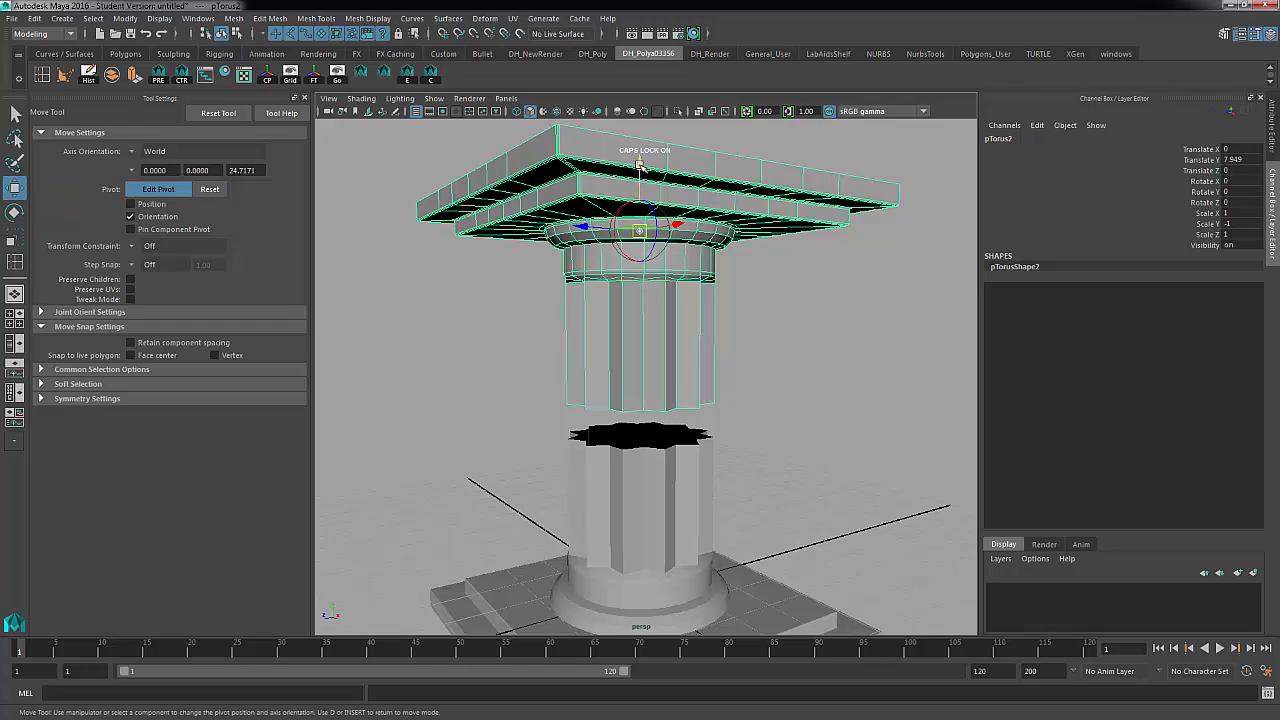
pyautogui.moveTo(640, 165); pyautogui.dragTo(656, 412)
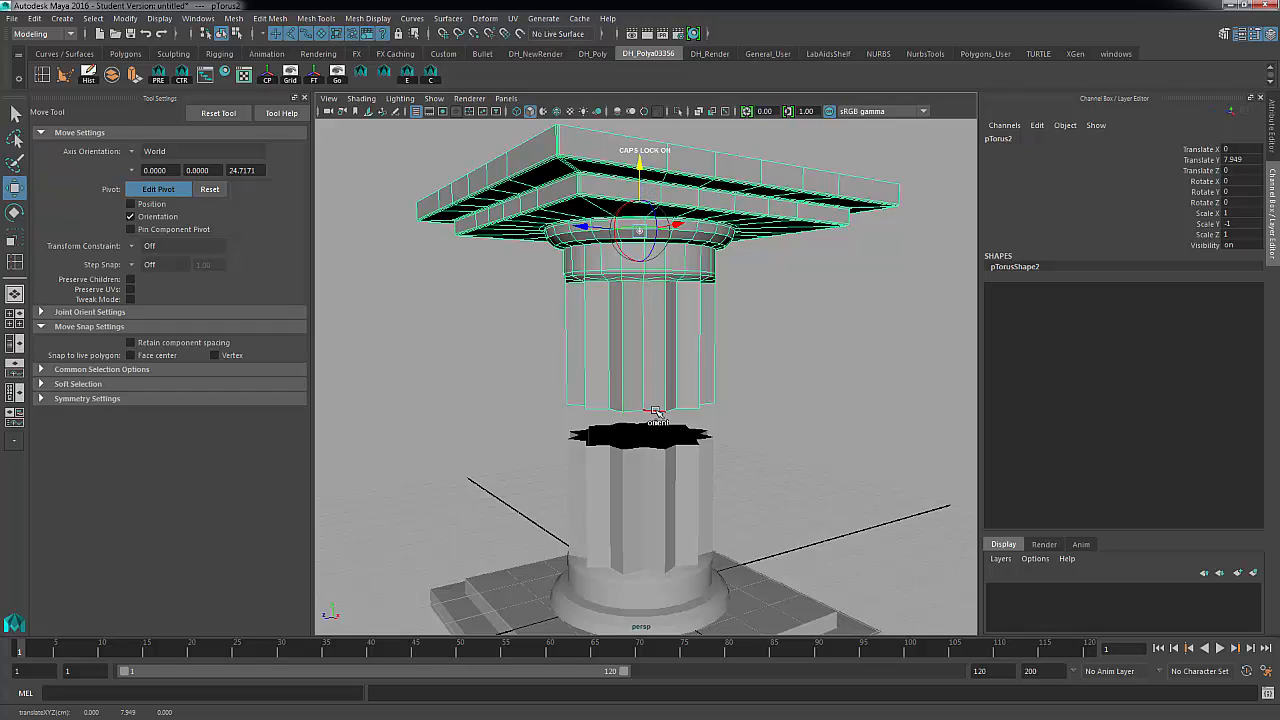
pyautogui.press('c')
pyautogui.moveTo(655, 411); pyautogui.dragTo(656, 412, button='middle')
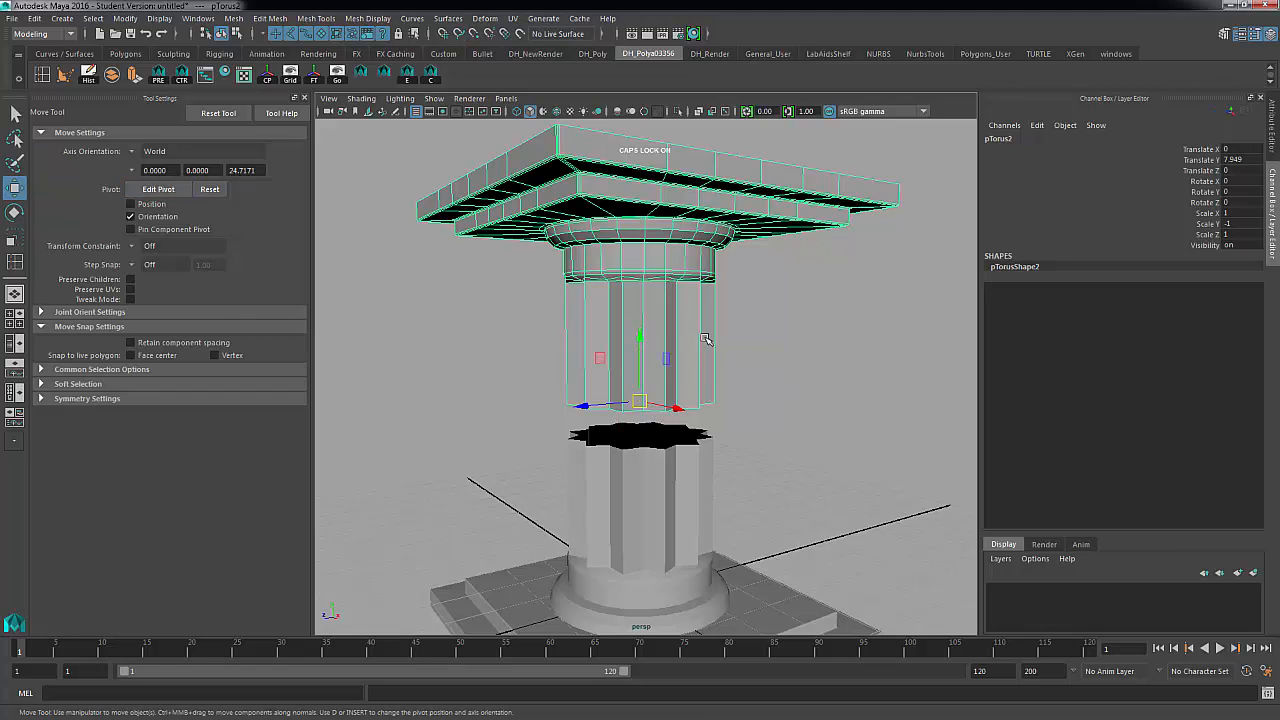
# Snap the upper half down onto the top rim of the lower shaft so the two rims meet
pyautogui.moveTo(642, 348); pyautogui.dragTo(640, 300)
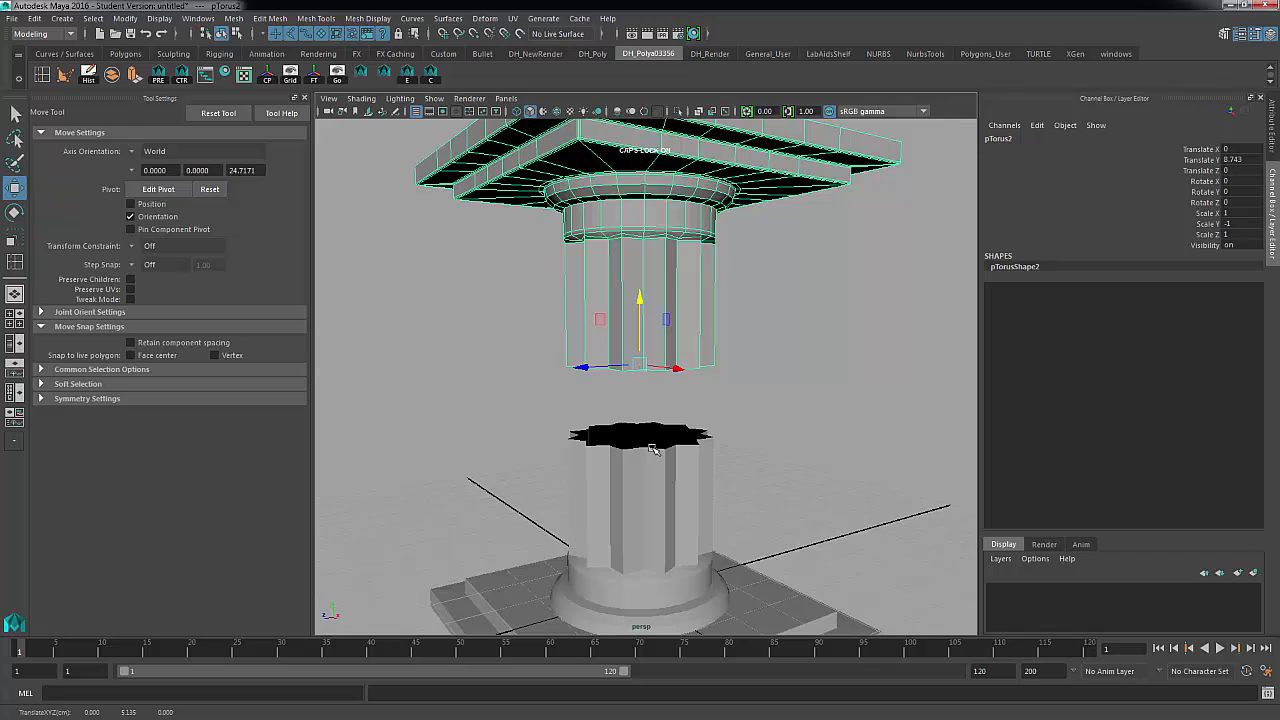
pyautogui.press('c')
pyautogui.moveTo(651, 448); pyautogui.dragTo(653, 449, button='middle')
pyautogui.click(770, 430)
# Select both column halves and turn on Wireframe on Shaded for the viewport
pyautogui.keyDown('alt'); pyautogui.moveTo(777, 423); pyautogui.dragTo(766, 349); pyautogui.keyUp('alt')
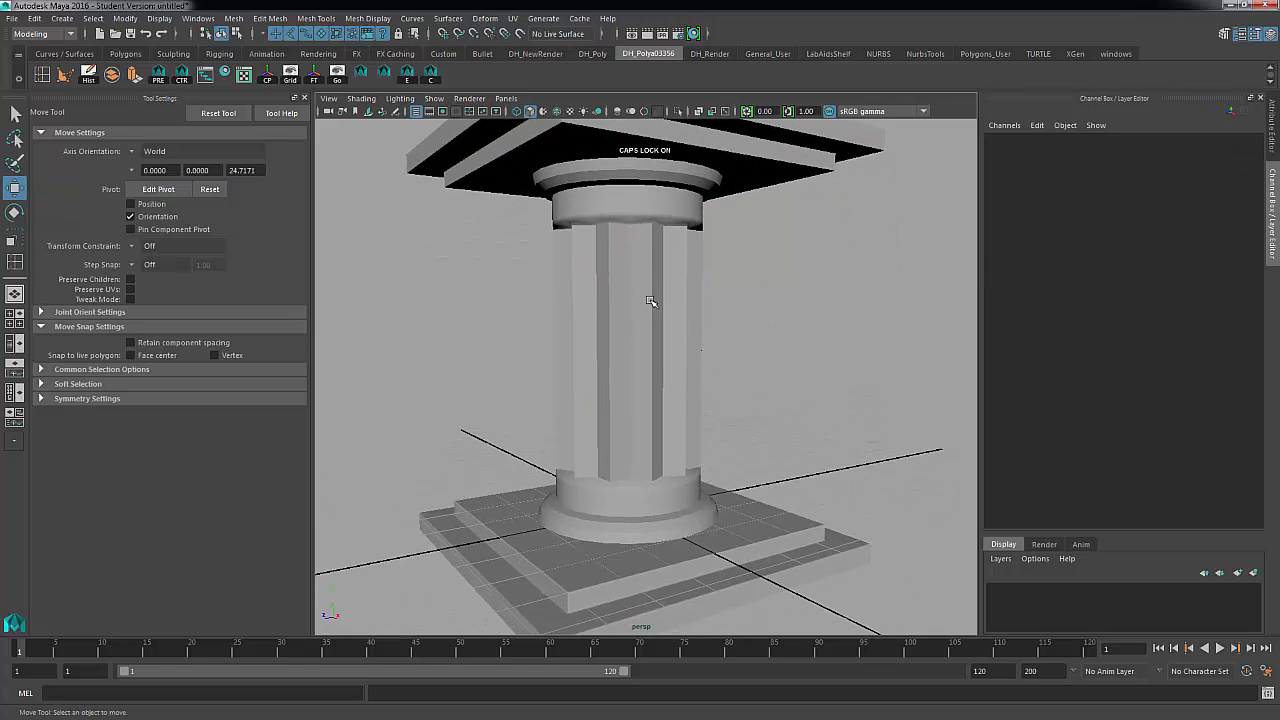
pyautogui.click(651, 302)
pyautogui.keyDown('shift'); pyautogui.click(628, 422); pyautogui.keyUp('shift')
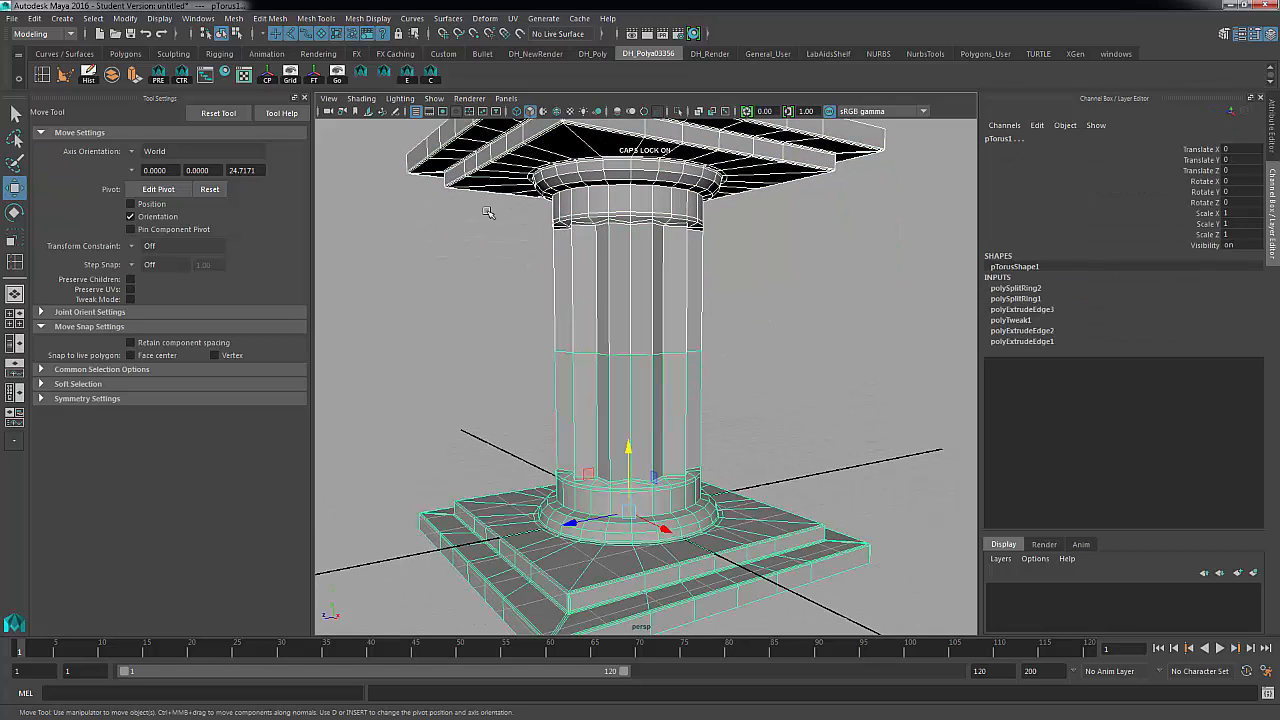
pyautogui.click(370, 100)
pyautogui.click(409, 232)
pyautogui.click(443, 314)
# Select the upper and lower column halves together and combine them into one mesh
pyautogui.click(610, 390)
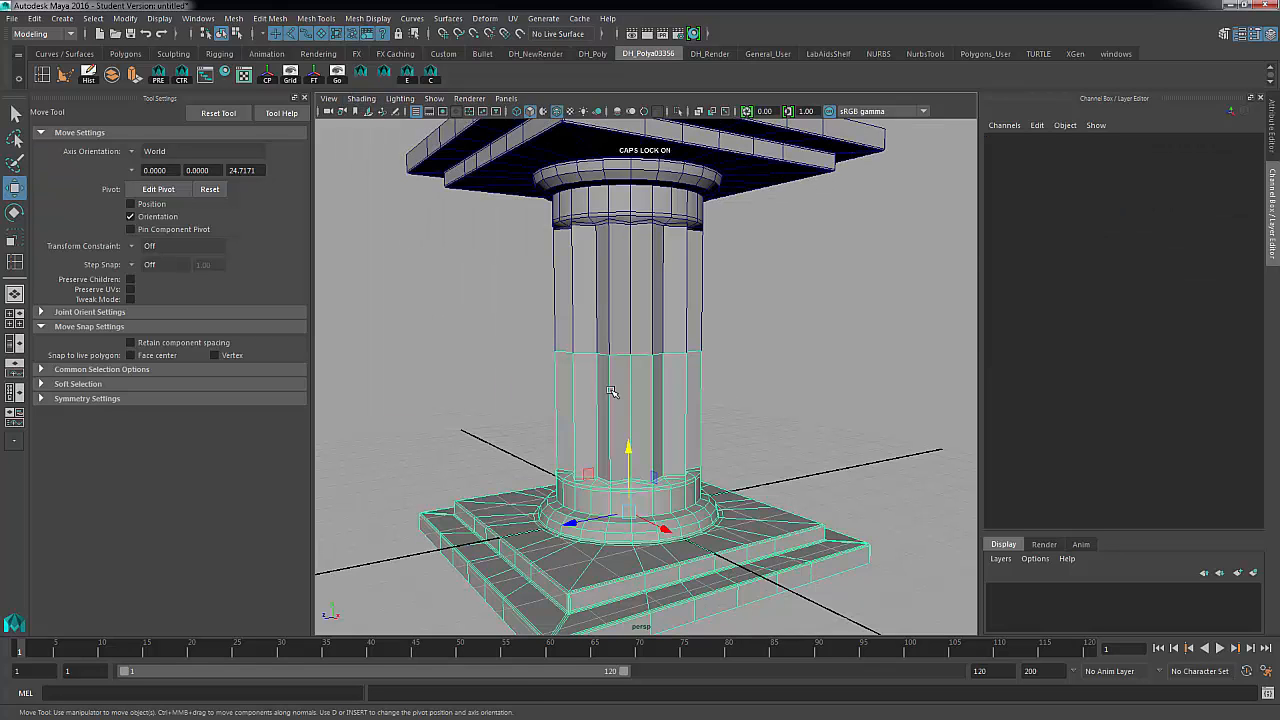
pyautogui.click(619, 277)
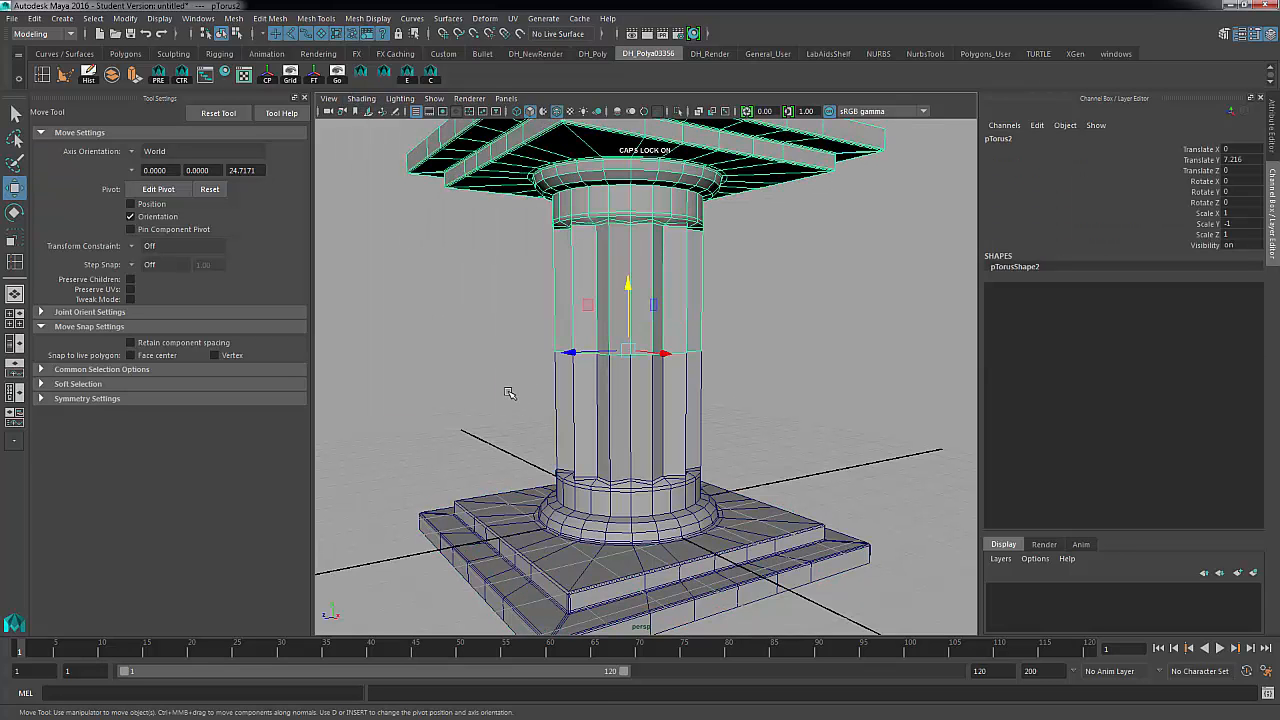
pyautogui.click(595, 404)
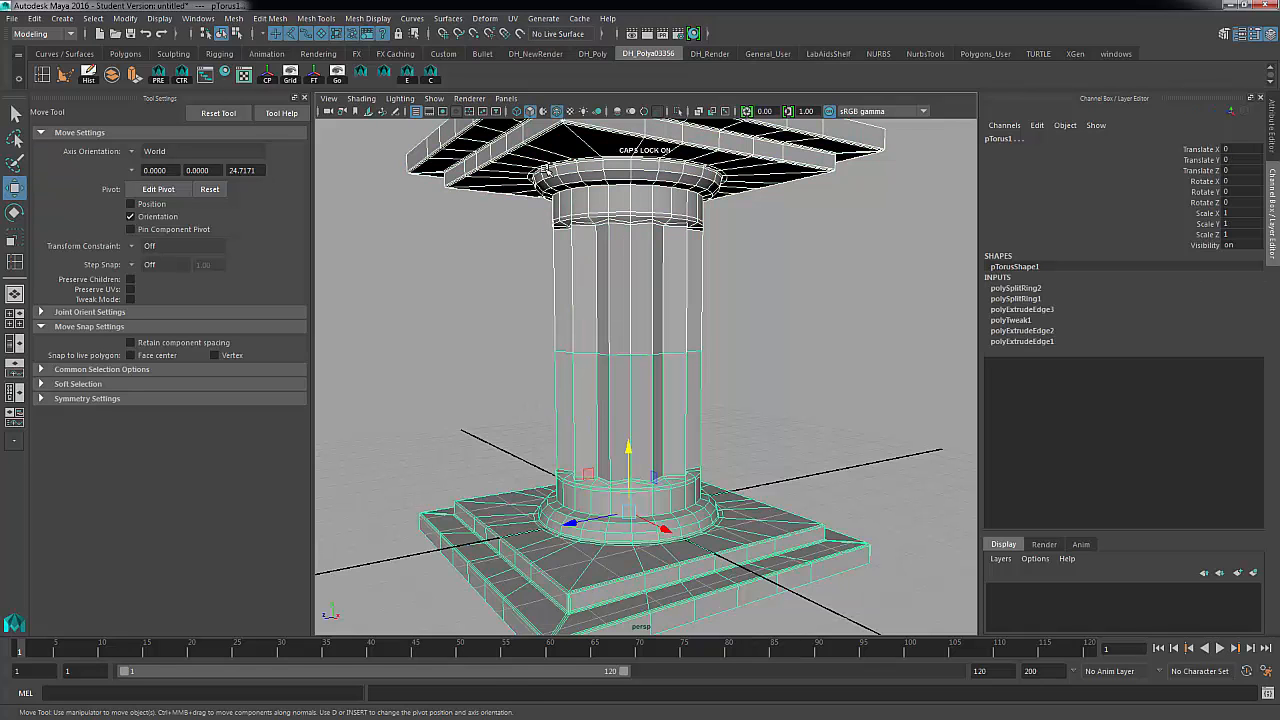
pyautogui.click(233, 18)
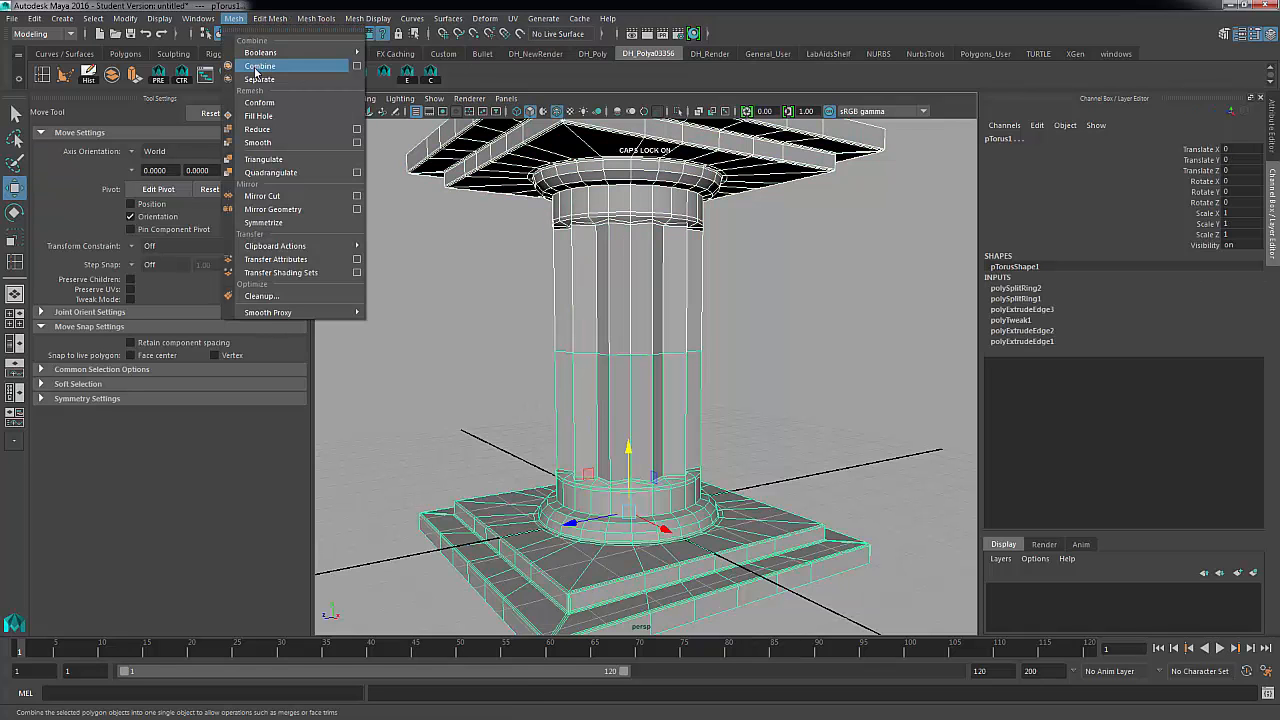
pyautogui.click(259, 66)
pyautogui.press('r')
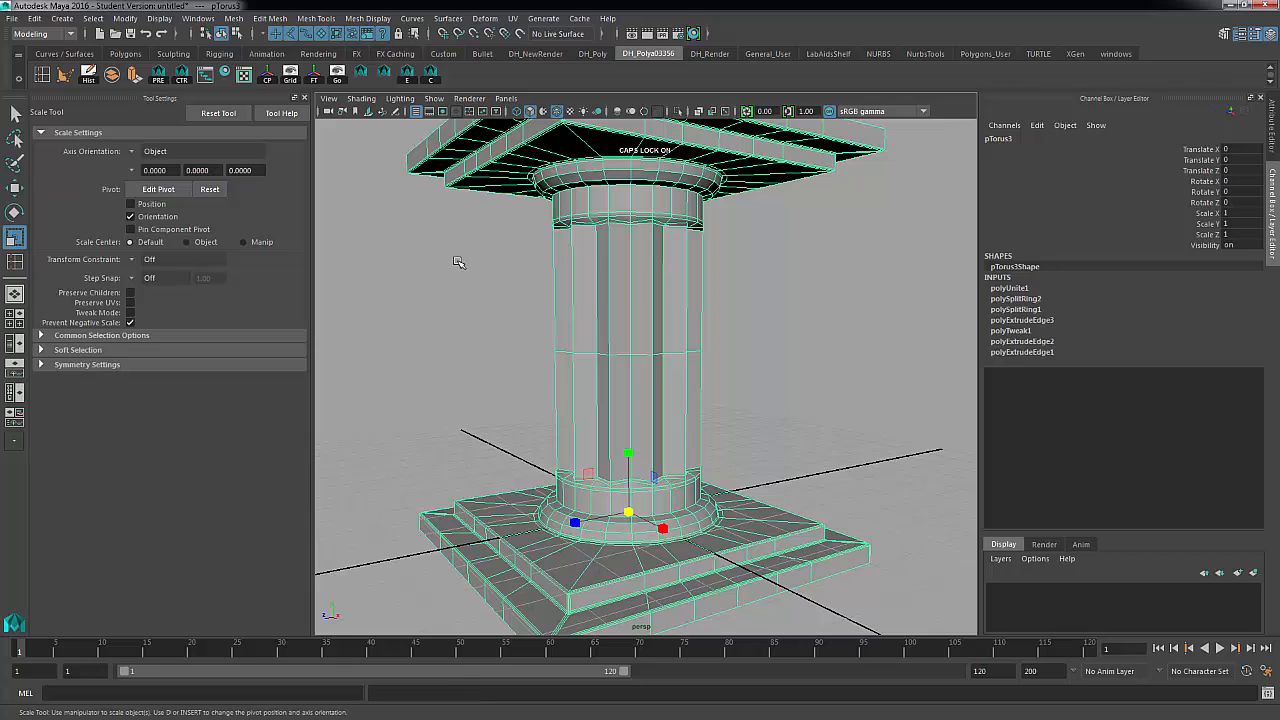
# Try moving a single vertex on the seam between the two halves to test the connection, and undo the move
pyautogui.click(452, 258)
pyautogui.scroll(5, 571, 323)
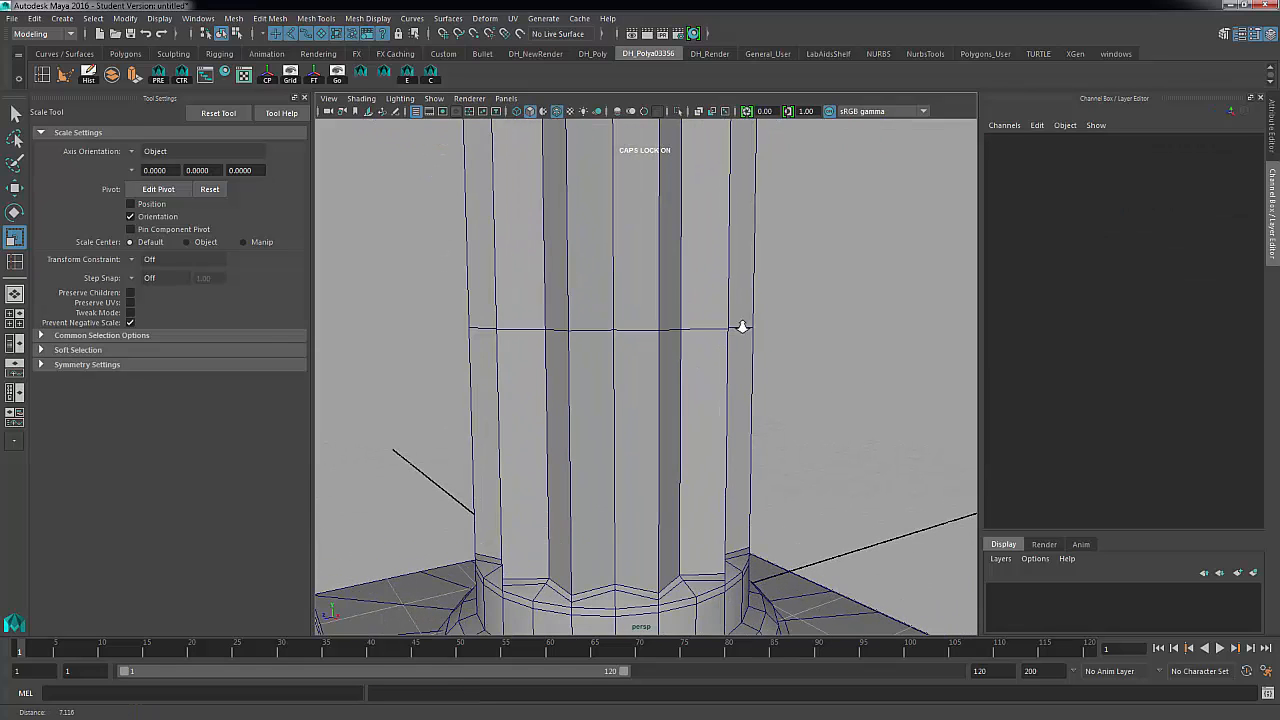
pyautogui.moveTo(667, 331); pyautogui.dragTo(600, 324, button='right')
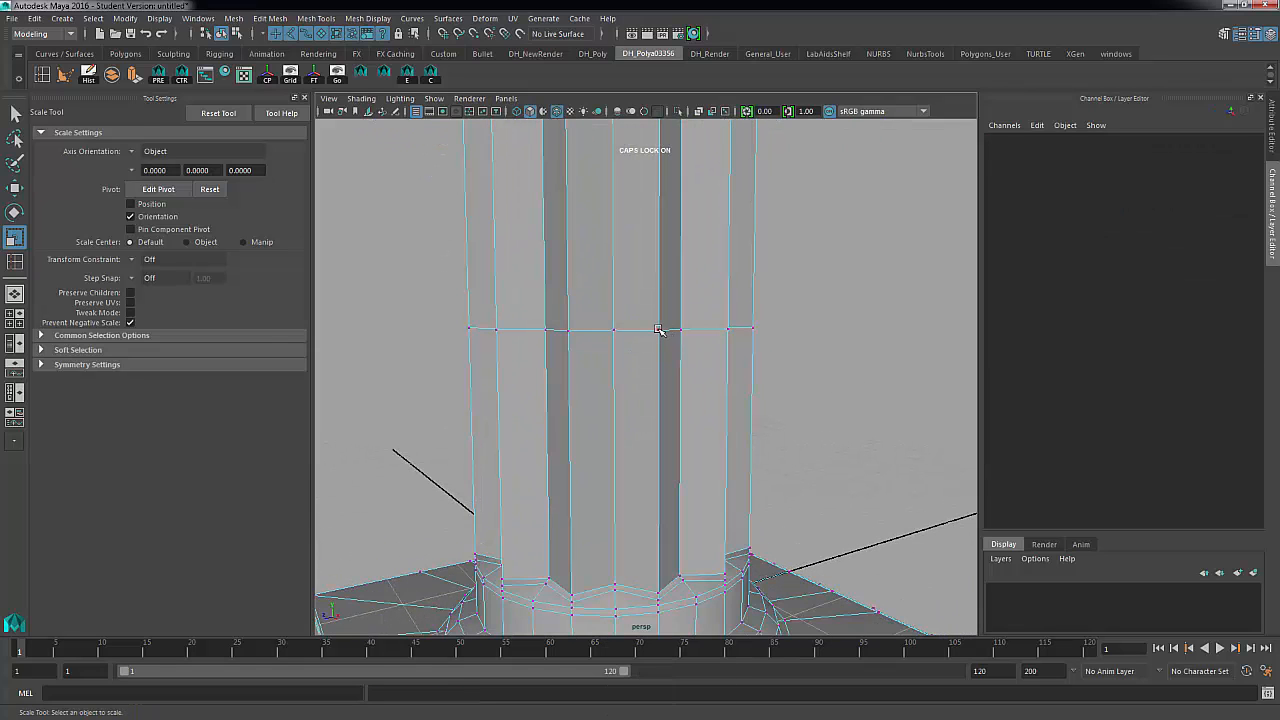
pyautogui.click(658, 330)
pyautogui.press('w')
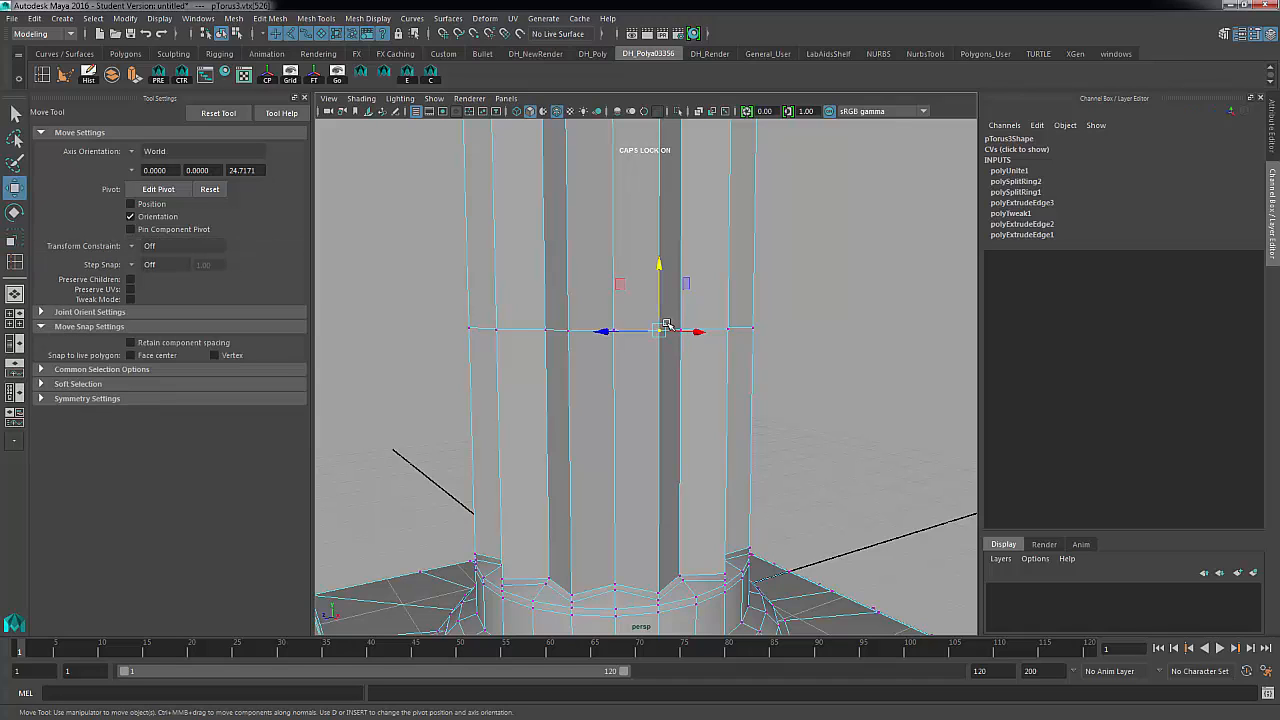
pyautogui.moveTo(666, 329); pyautogui.dragTo(651, 313)
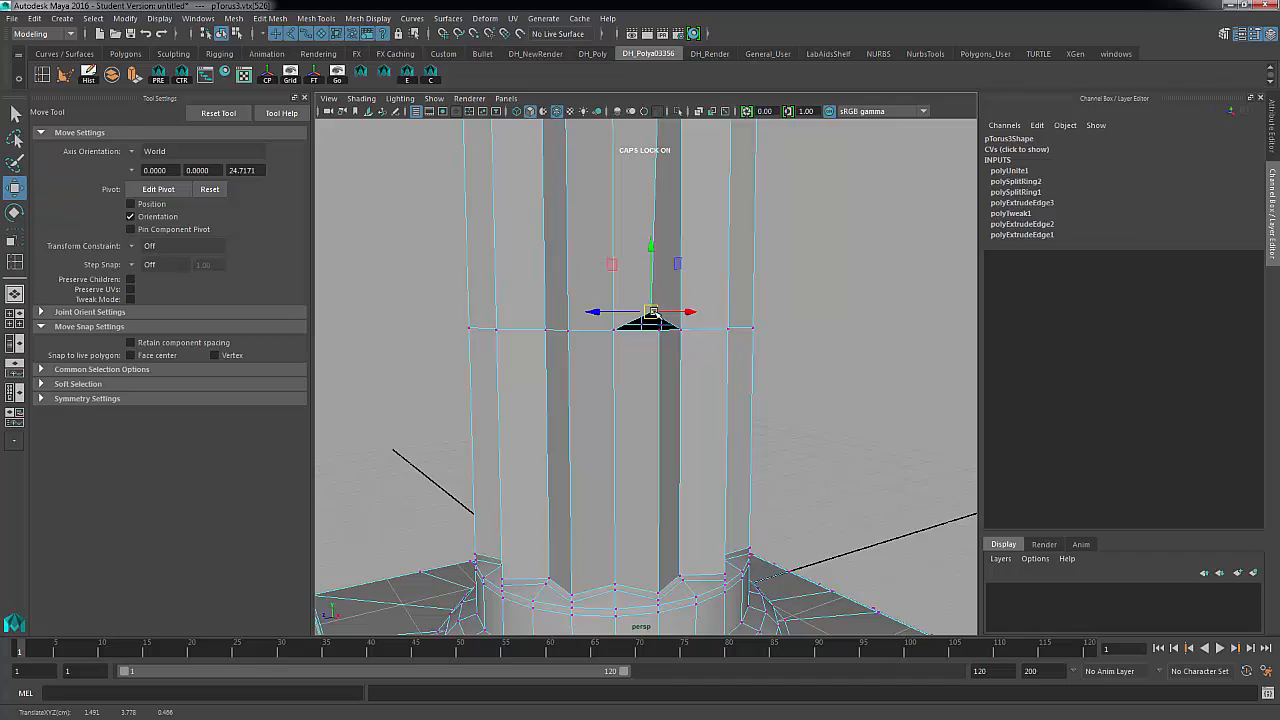
pyautogui.hotkey('ctrl', 'z')
pyautogui.click(840, 332)
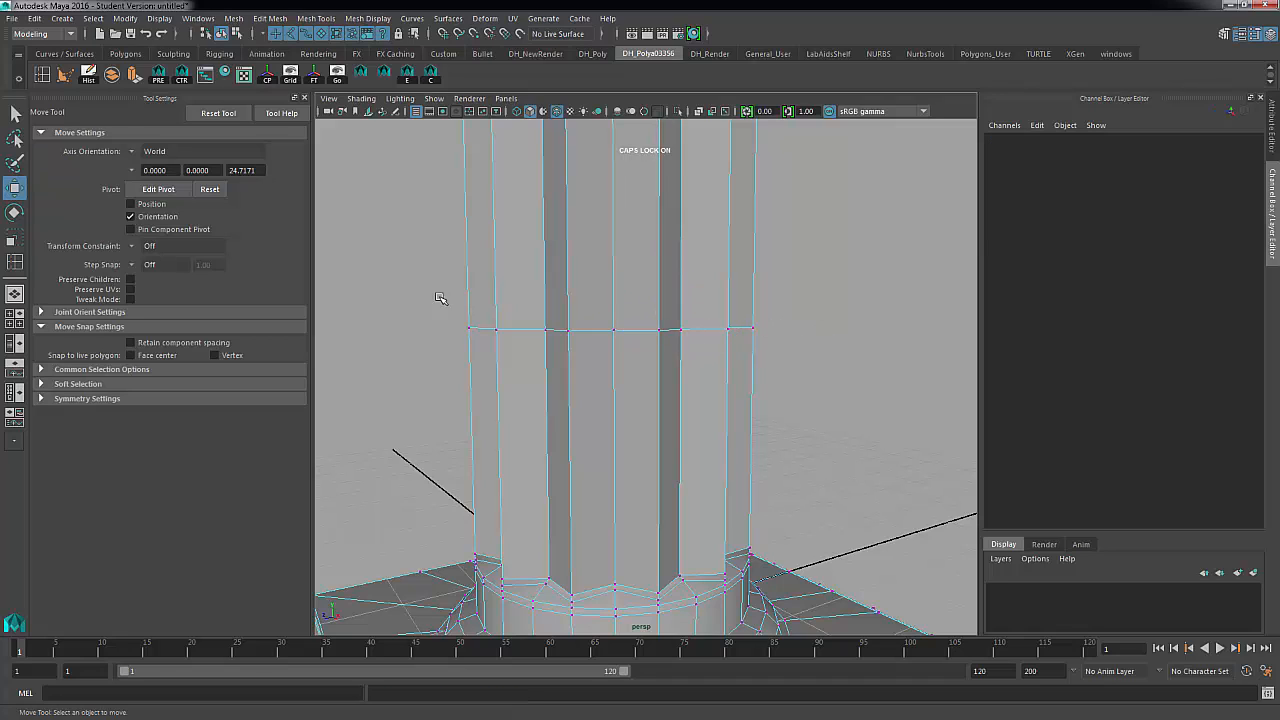
# Select the row of vertices on the seam halfway up the shaft and merge the overlapping pairs
pyautogui.moveTo(425, 281); pyautogui.dragTo(872, 378)
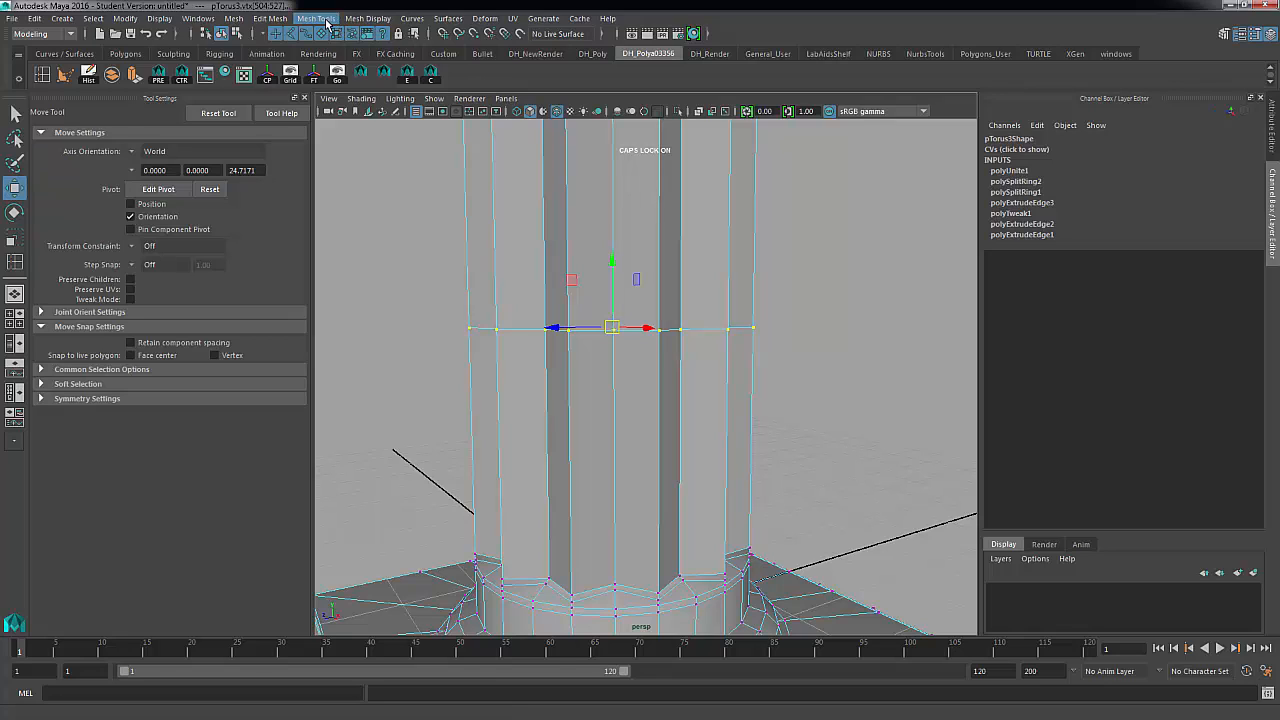
pyautogui.click(283, 22)
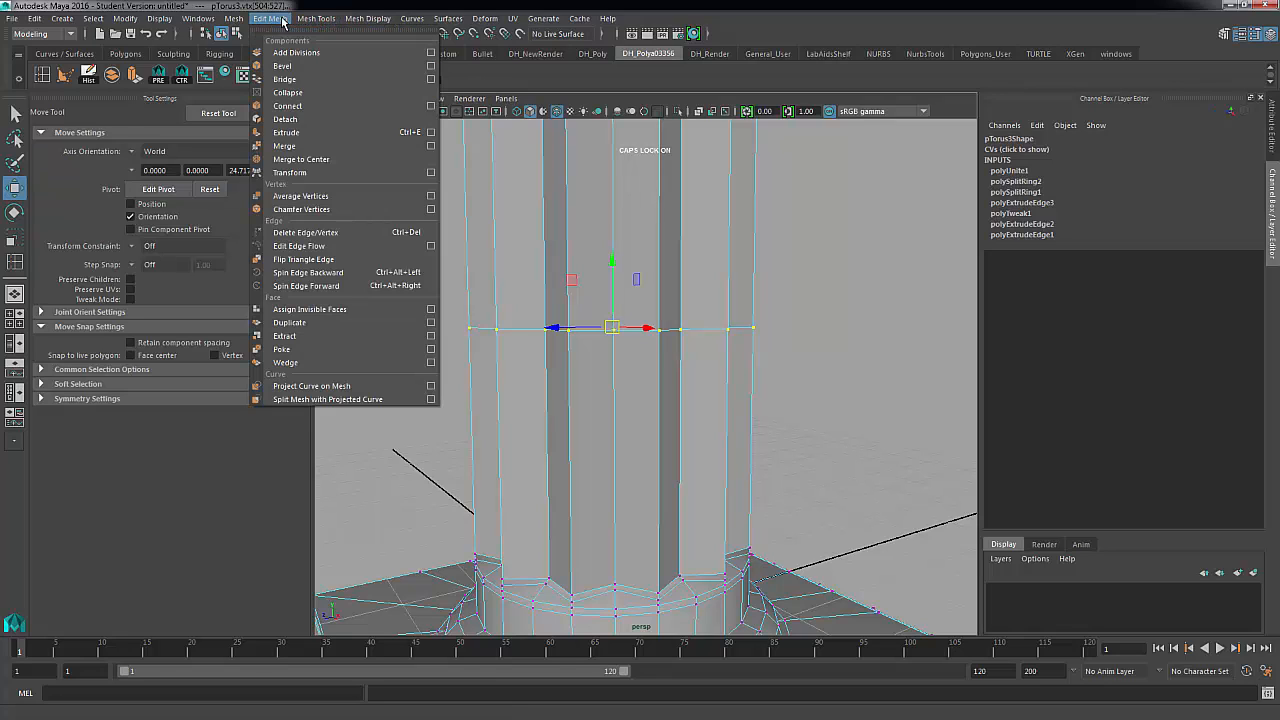
pyautogui.click(295, 145)
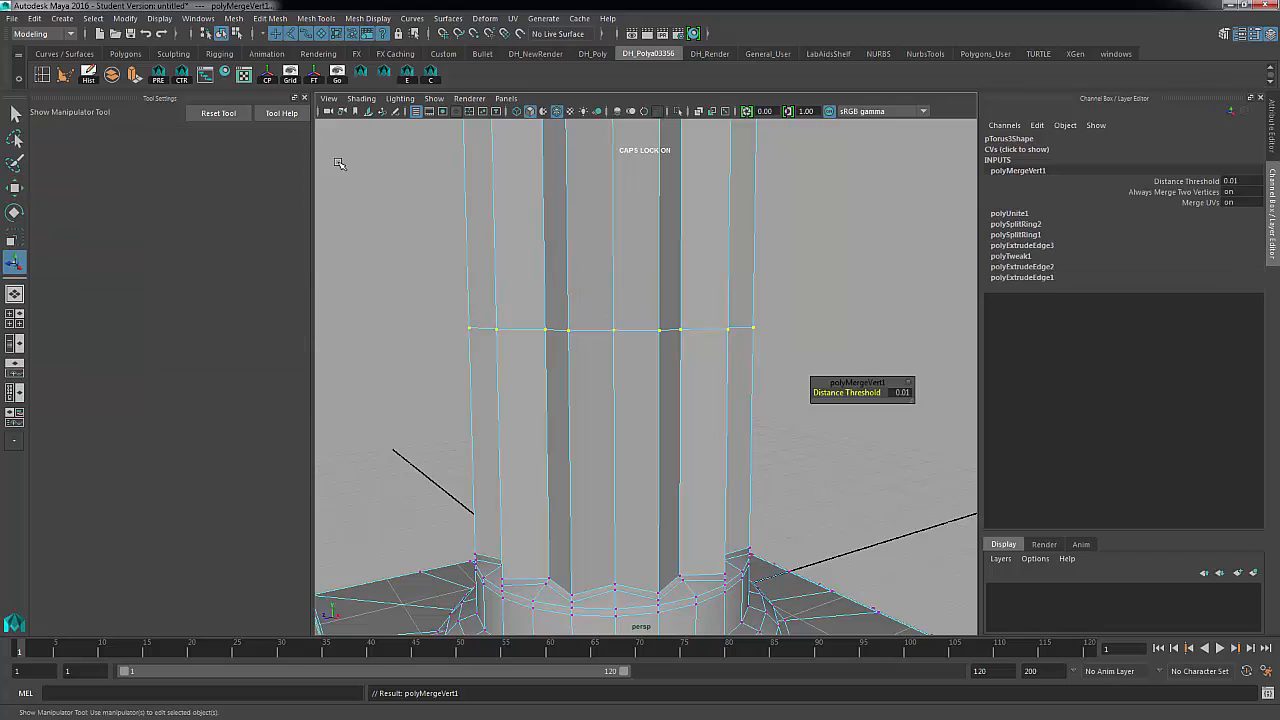
pyautogui.click(786, 291)
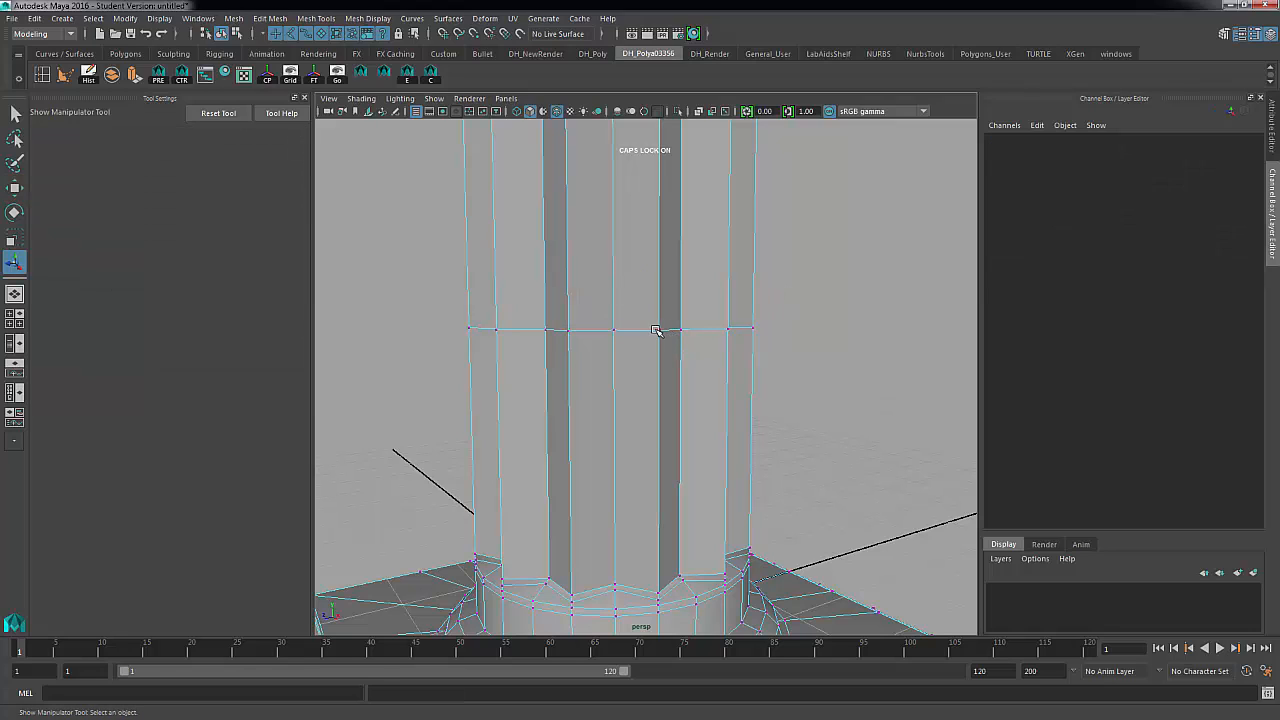
# Test the merged seam by moving one of its vertices slightly upward
pyautogui.click(657, 331)
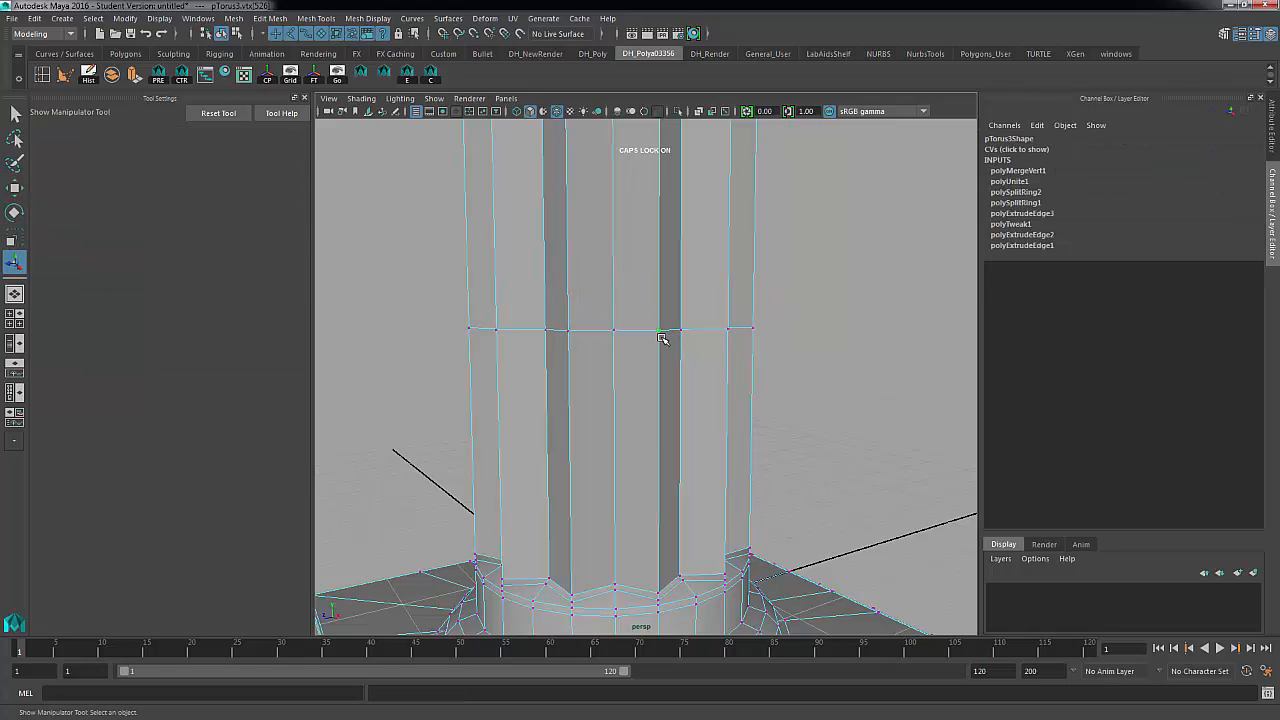
pyautogui.press('w')
pyautogui.moveTo(660, 332)
pyautogui.mouseDown()
pyautogui.moveTo(665, 310)
pyautogui.moveTo(648, 340)
pyautogui.moveTo(656, 325)
pyautogui.mouseUp()
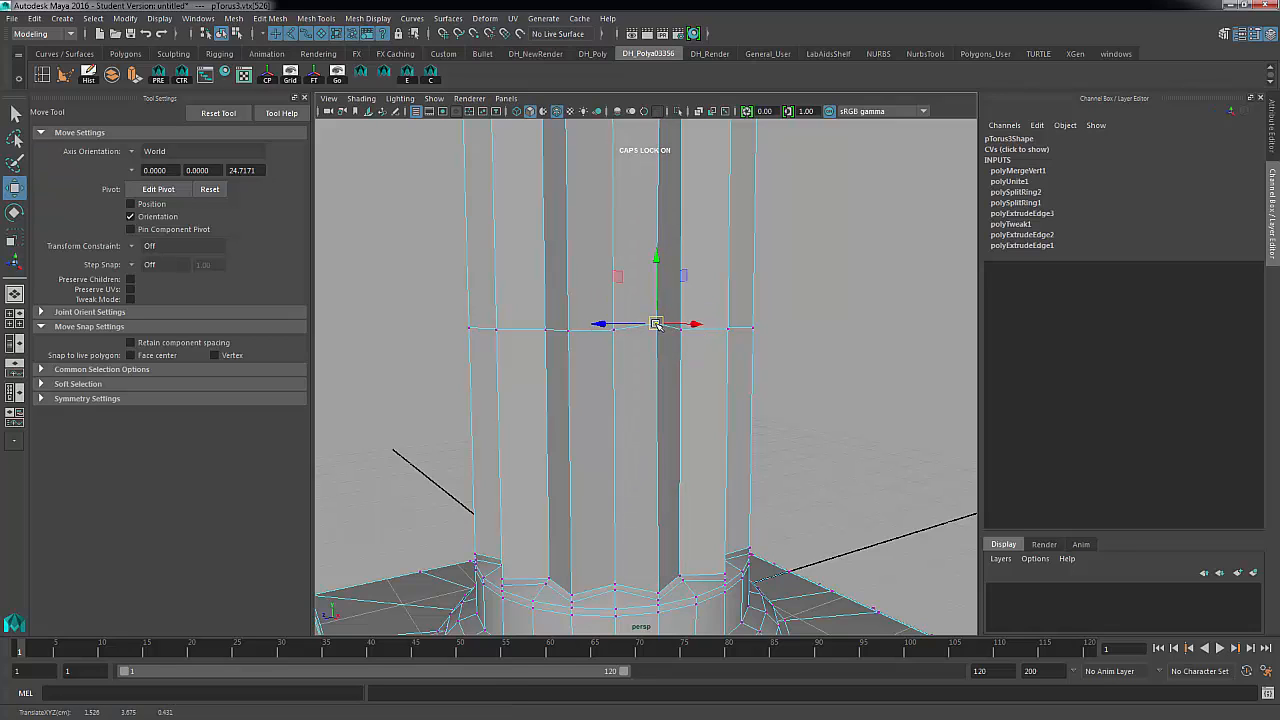
pyautogui.click(795, 322)
# Select the horizontal edge loop around the middle of the shaft and remove it together with its vertices
pyautogui.press('f')
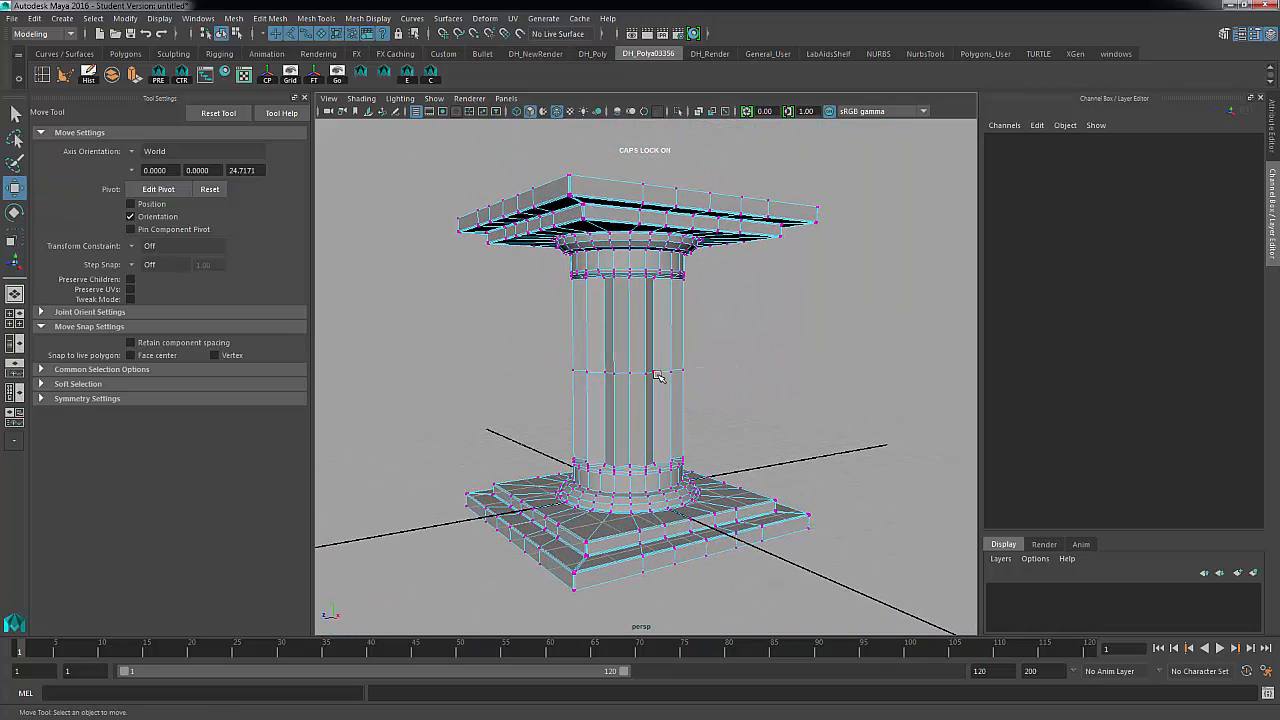
pyautogui.rightClick(661, 373)
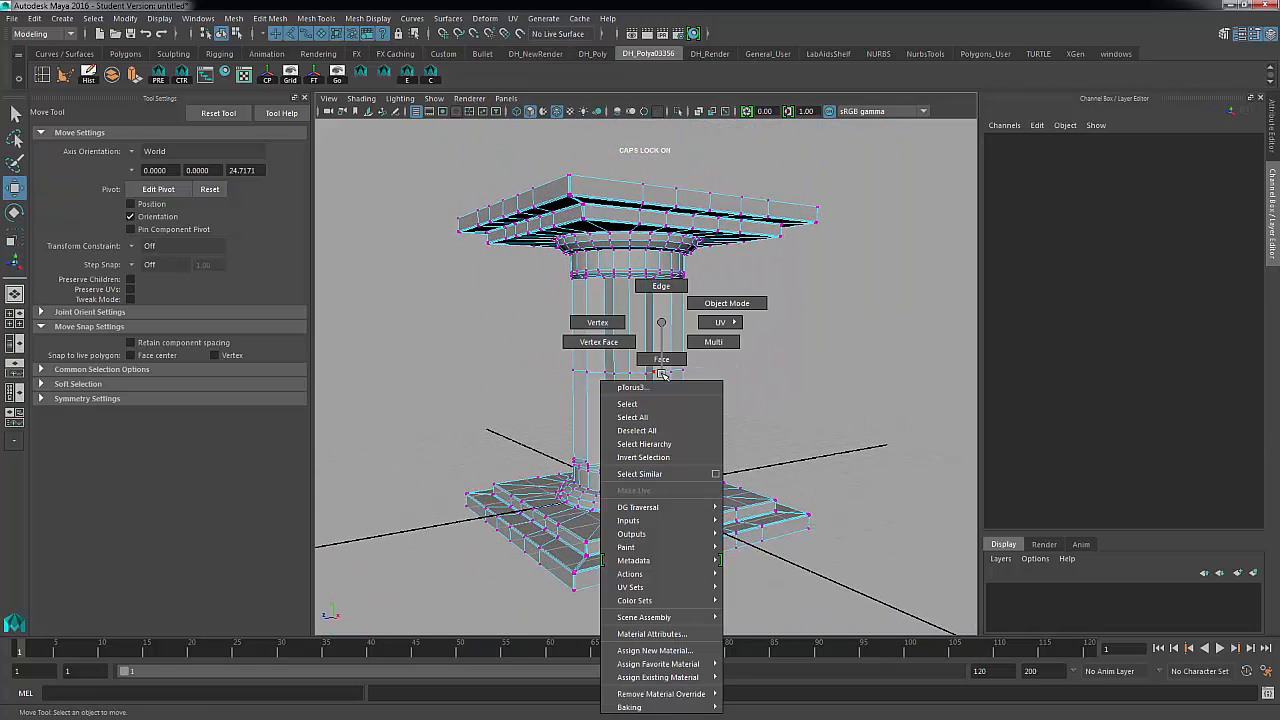
pyautogui.moveTo(661, 373); pyautogui.dragTo(677, 331, button='right')
pyautogui.rightClick(677, 330)
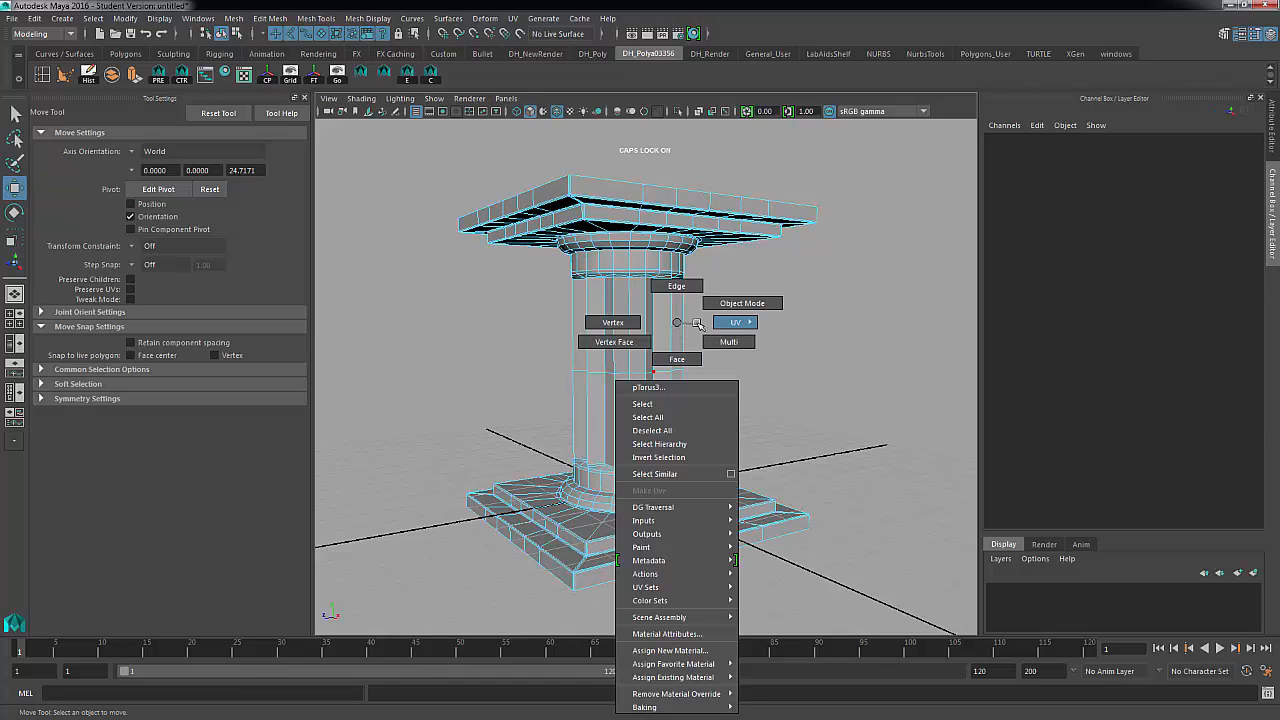
pyautogui.click(677, 287)
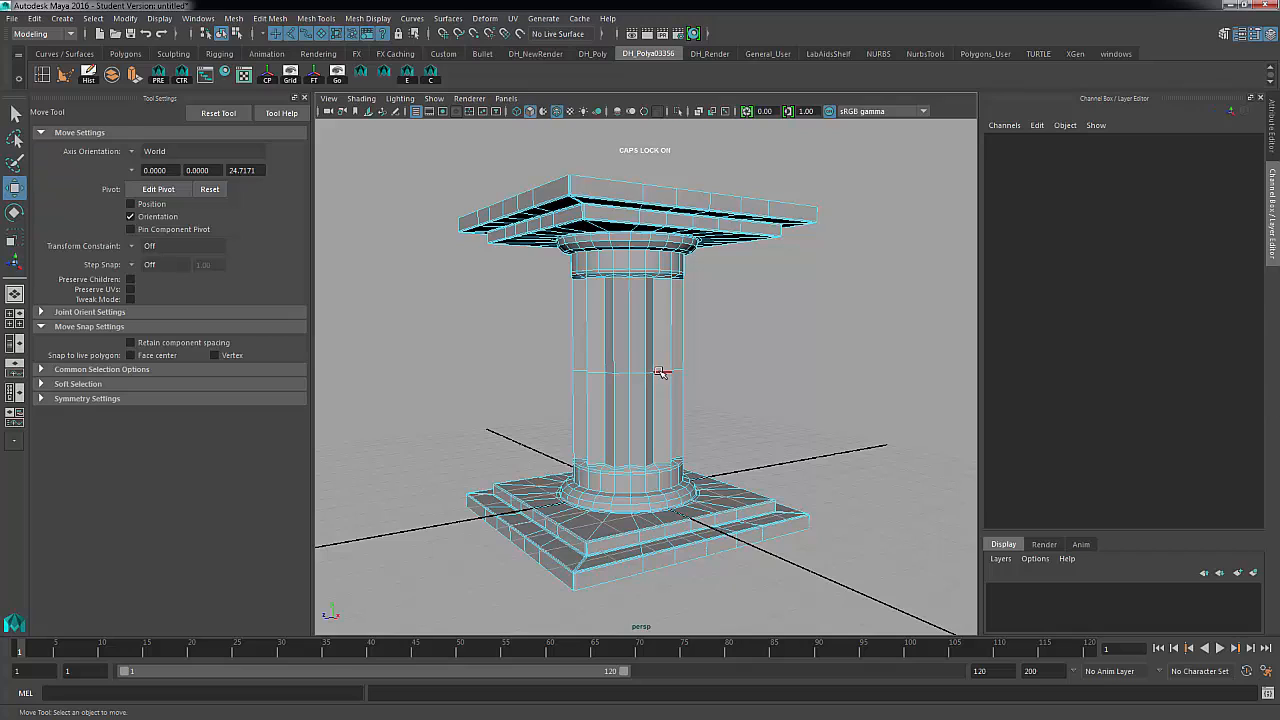
pyautogui.click(661, 373)
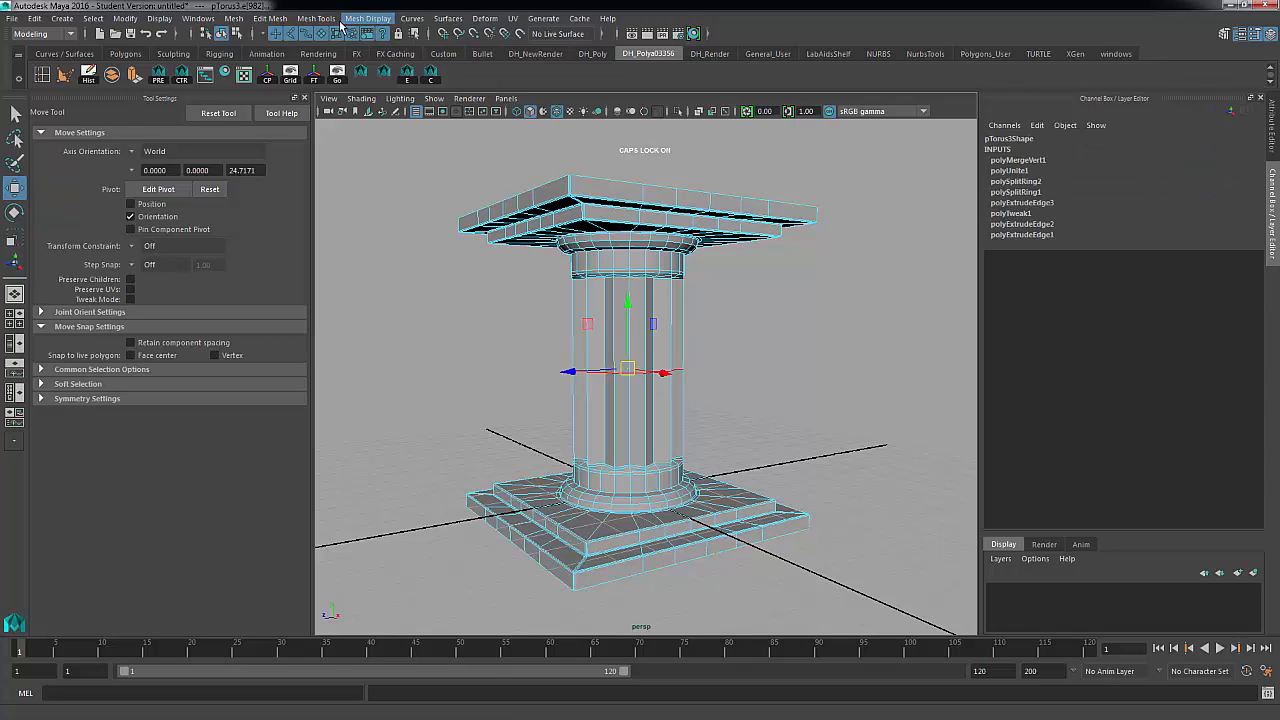
pyautogui.click(263, 21)
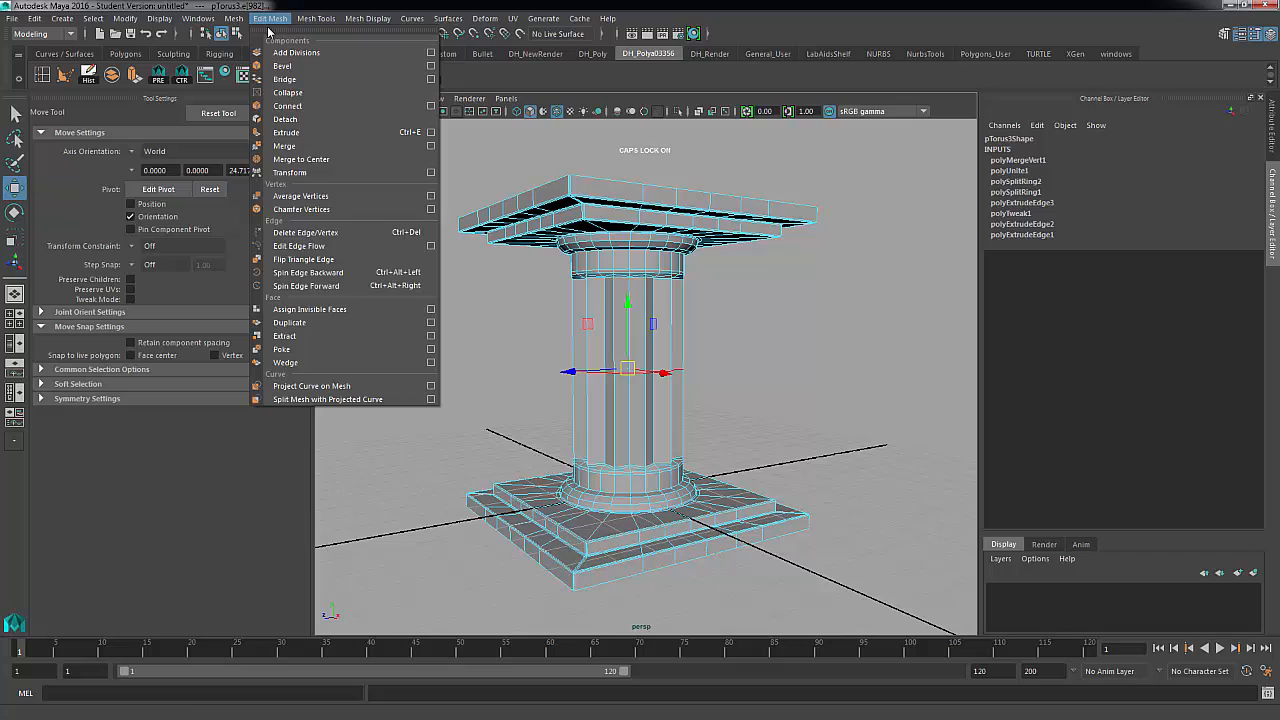
pyautogui.click(341, 235)
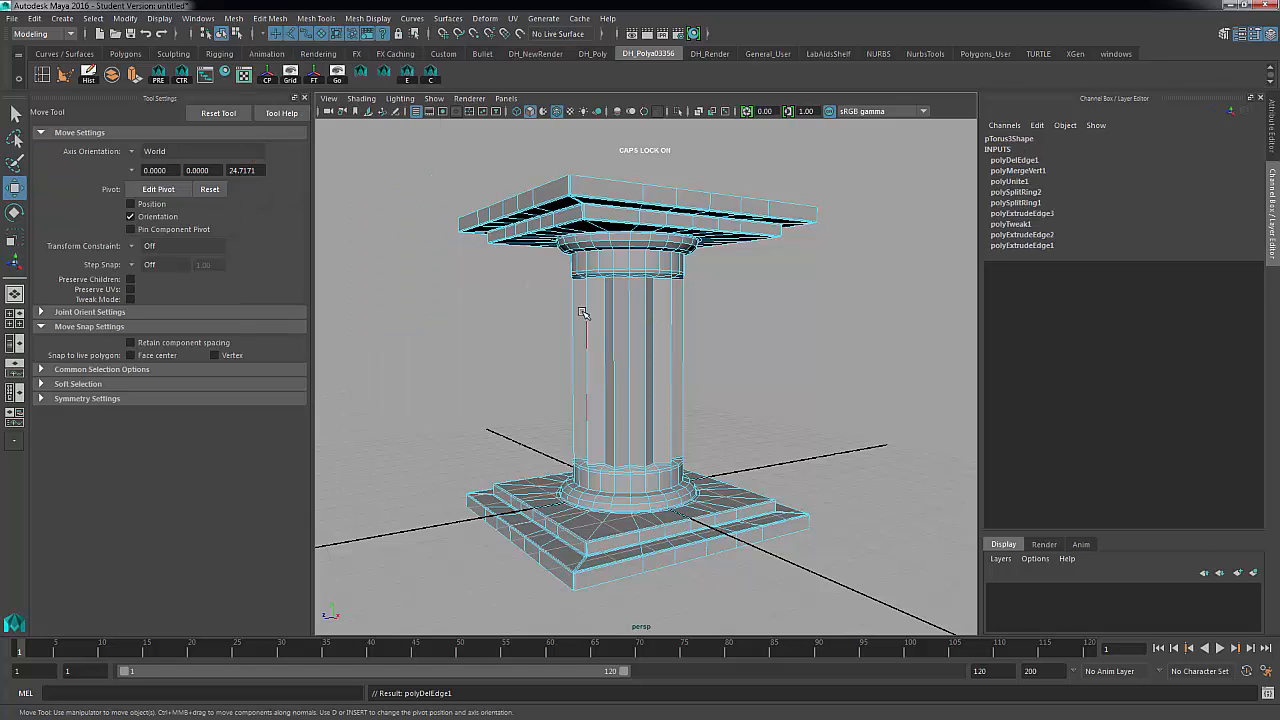
# Select all the capital's vertices and raise them straight up to stretch the shaft into a tall column
pyautogui.keyDown('alt'); pyautogui.moveTo(690, 348); pyautogui.dragTo(594, 347, button='right'); pyautogui.keyUp('alt')
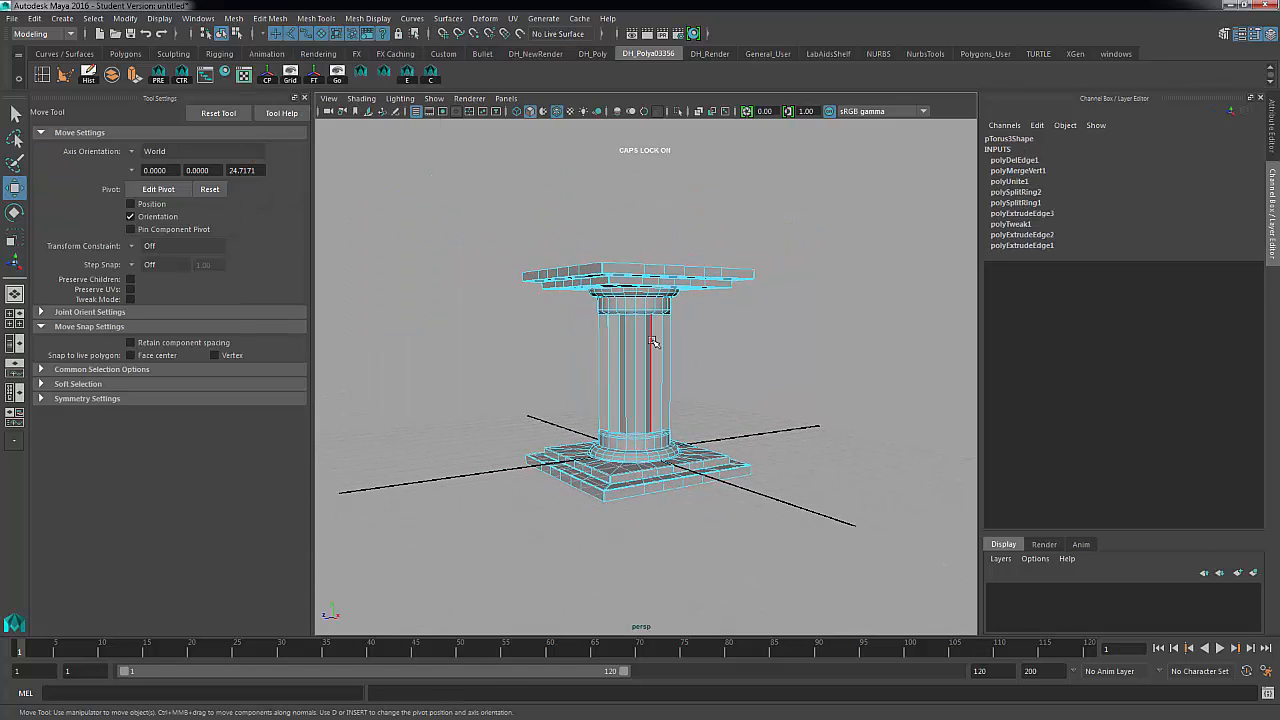
pyautogui.moveTo(637, 308); pyautogui.dragTo(600, 307, button='right')
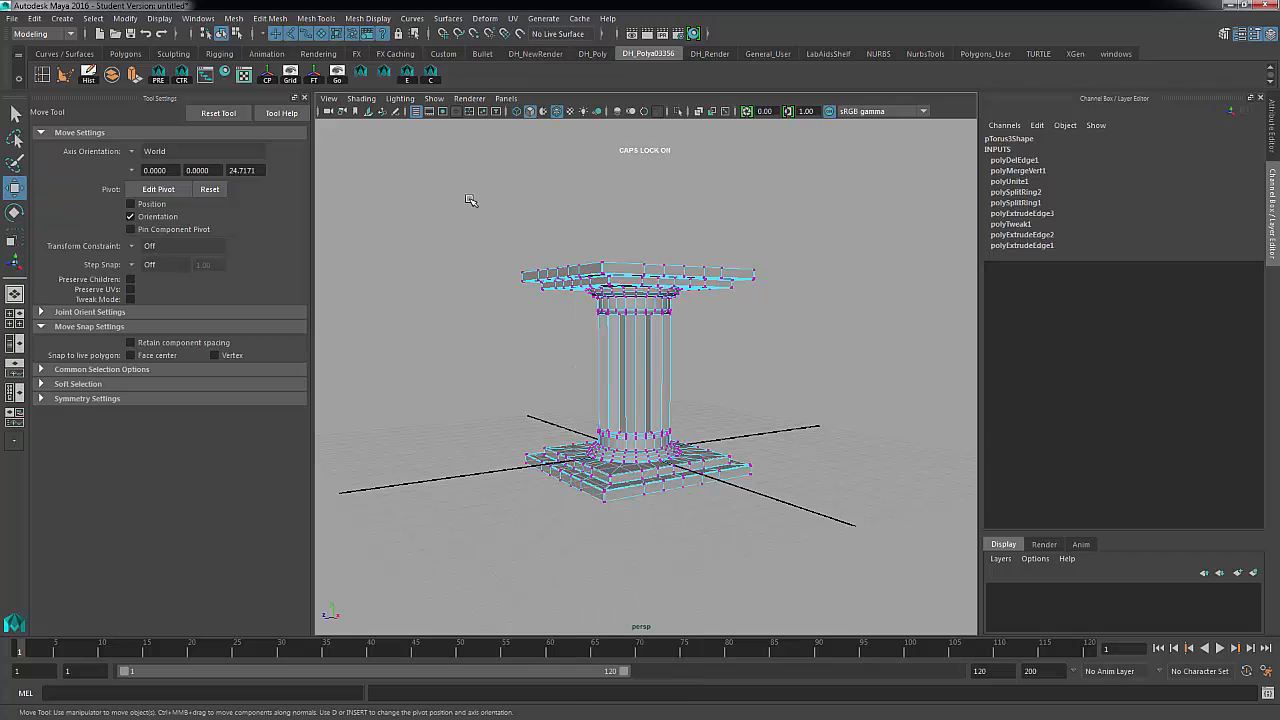
pyautogui.moveTo(469, 200); pyautogui.dragTo(806, 325)
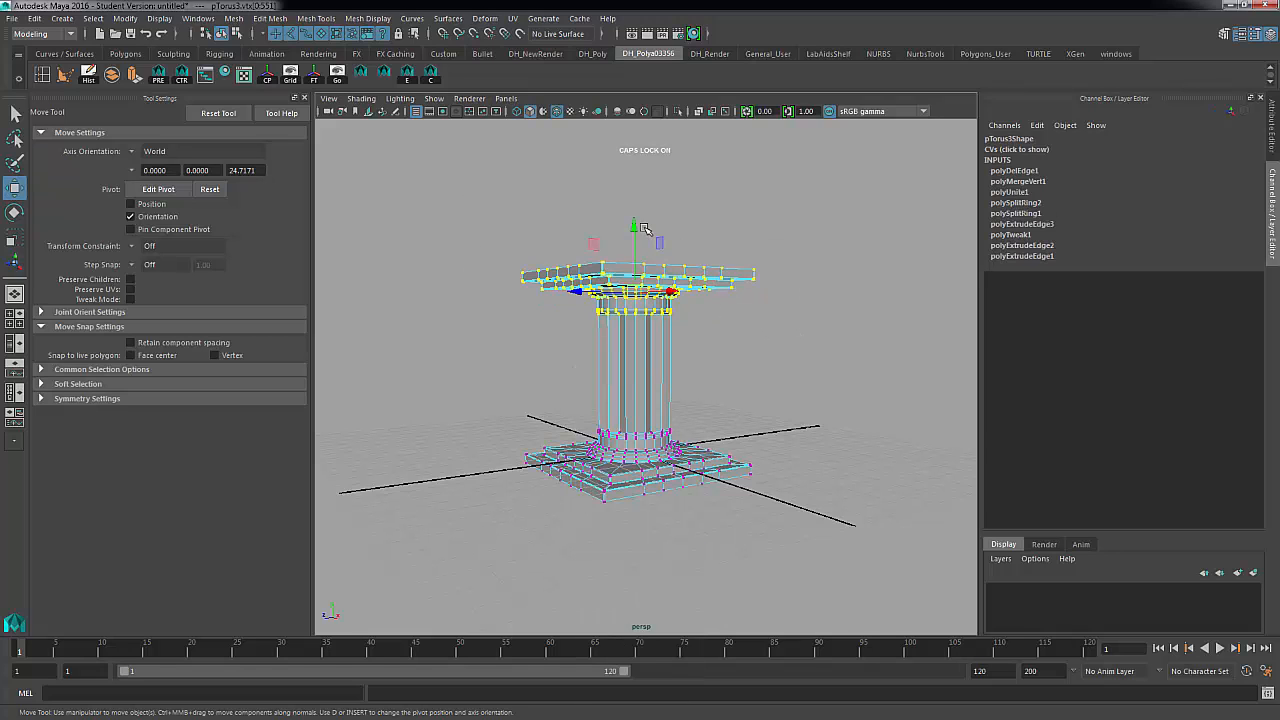
pyautogui.moveTo(635, 229); pyautogui.dragTo(635, 156)
pyautogui.keyDown('alt'); pyautogui.moveTo(805, 297); pyautogui.dragTo(650, 312, button='right'); pyautogui.keyUp('alt')
pyautogui.keyDown('alt'); pyautogui.moveTo(763, 314); pyautogui.dragTo(756, 360, button='middle'); pyautogui.keyUp('alt')
pyautogui.moveTo(627, 256); pyautogui.dragTo(627, 128)
pyautogui.click(740, 330)
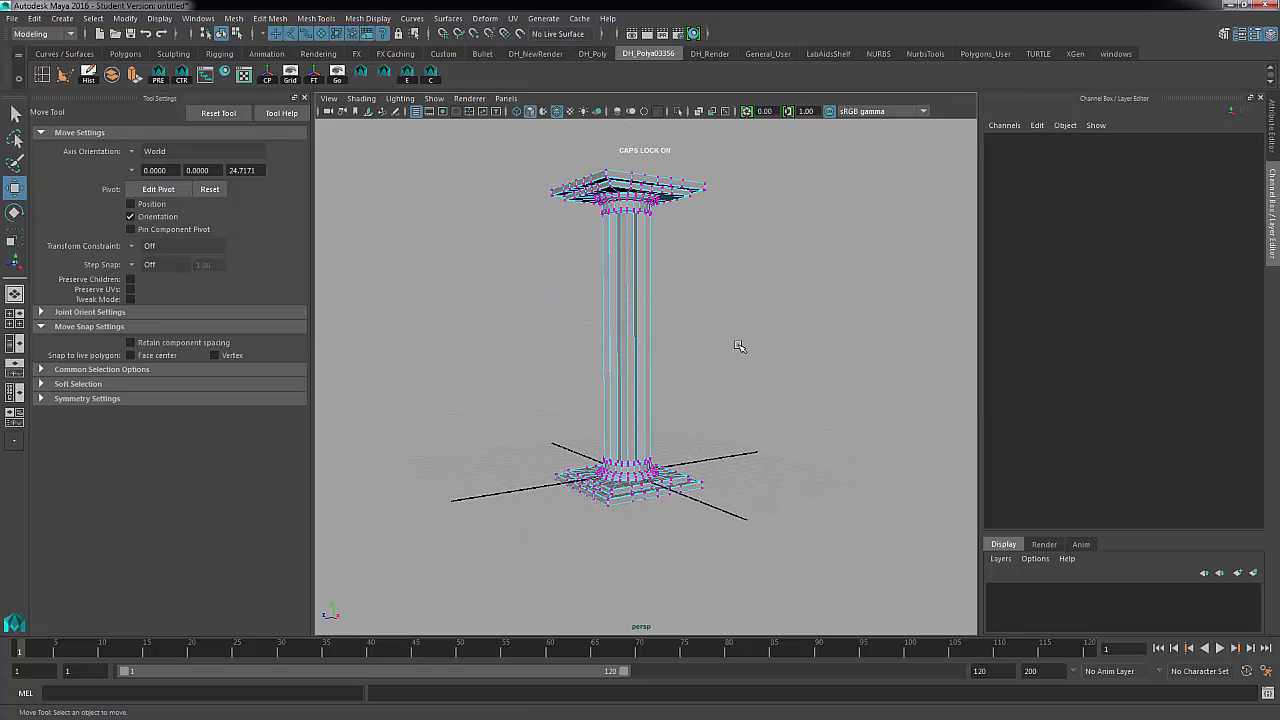
# Return to object mode and examine the column in smooth preview, then restore the unsmoothed display
pyautogui.moveTo(737, 349)
pyautogui.keyDown('alt'); pyautogui.mouseDown()
pyautogui.moveTo(820, 337)
pyautogui.moveTo(746, 340)
pyautogui.moveTo(773, 340)
pyautogui.moveTo(760, 338)
pyautogui.mouseUp(); pyautogui.keyUp('alt')
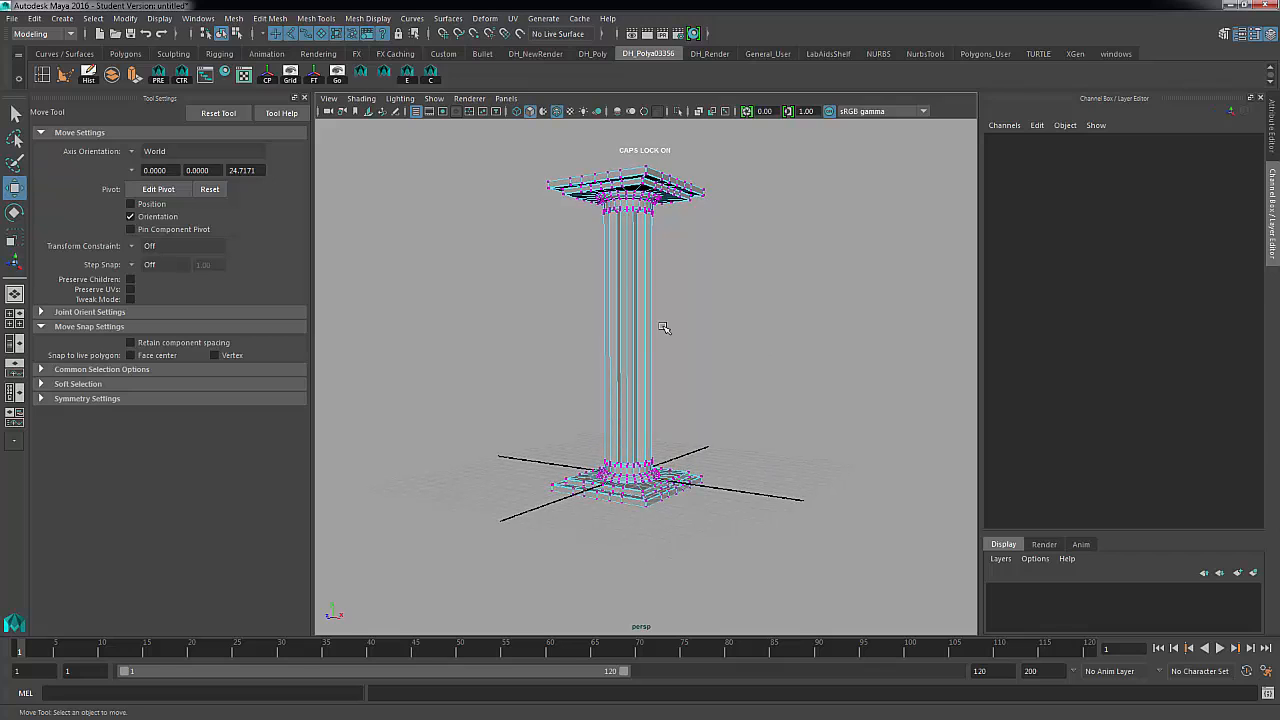
pyautogui.moveTo(640, 328); pyautogui.dragTo(680, 302, button='right')
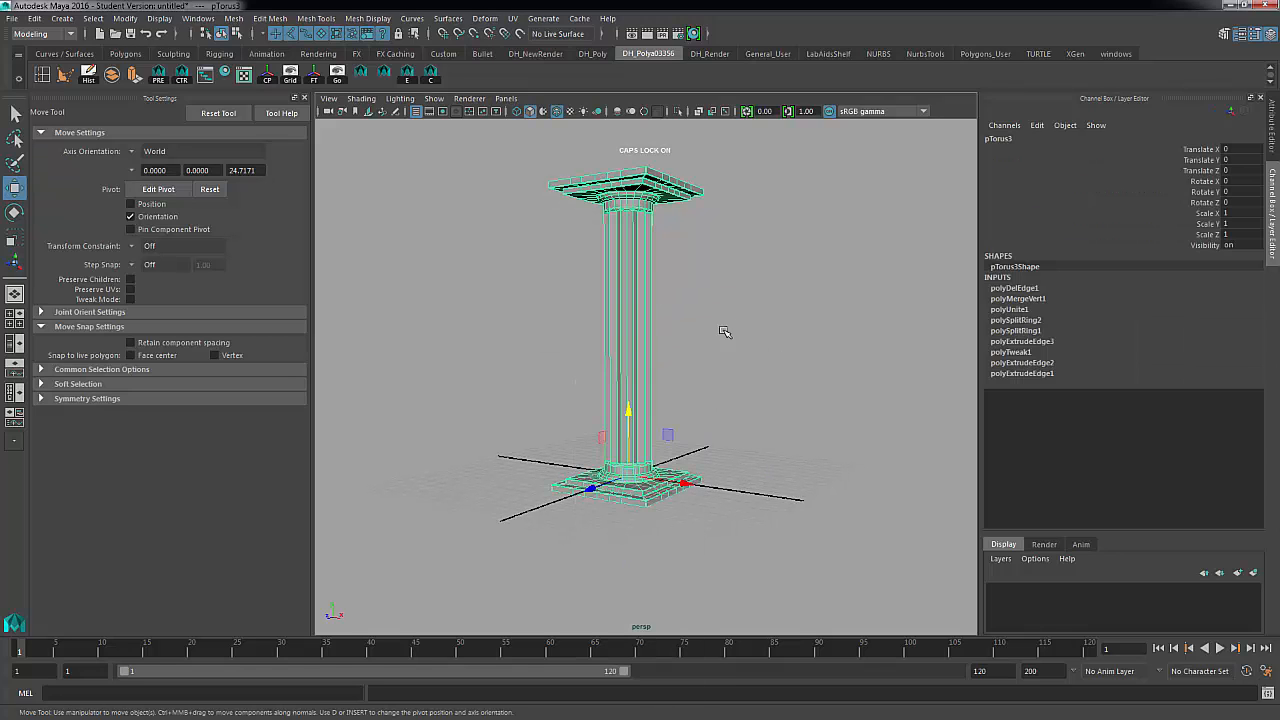
pyautogui.click(741, 333)
pyautogui.click(650, 339)
pyautogui.click(724, 350)
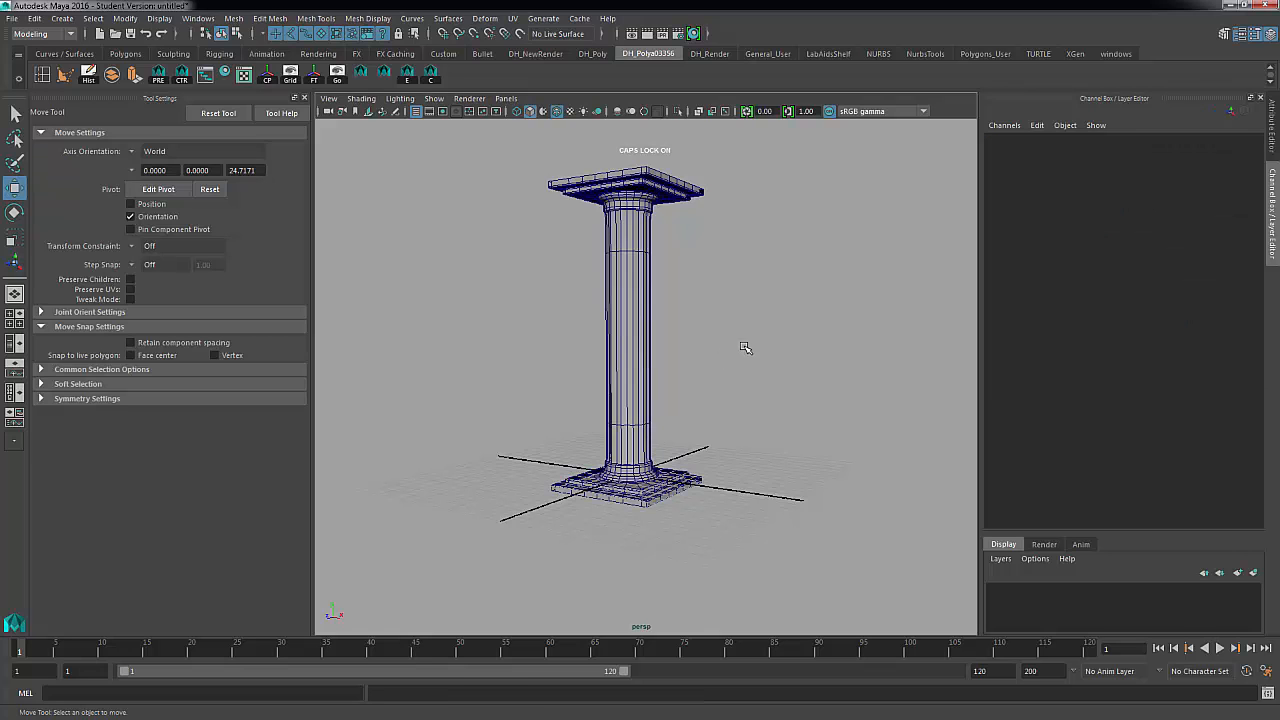
pyautogui.moveTo(740, 346)
pyautogui.keyDown('alt'); pyautogui.mouseDown()
pyautogui.moveTo(606, 346)
pyautogui.moveTo(757, 351)
pyautogui.moveTo(746, 349)
pyautogui.mouseUp(); pyautogui.keyUp('alt')
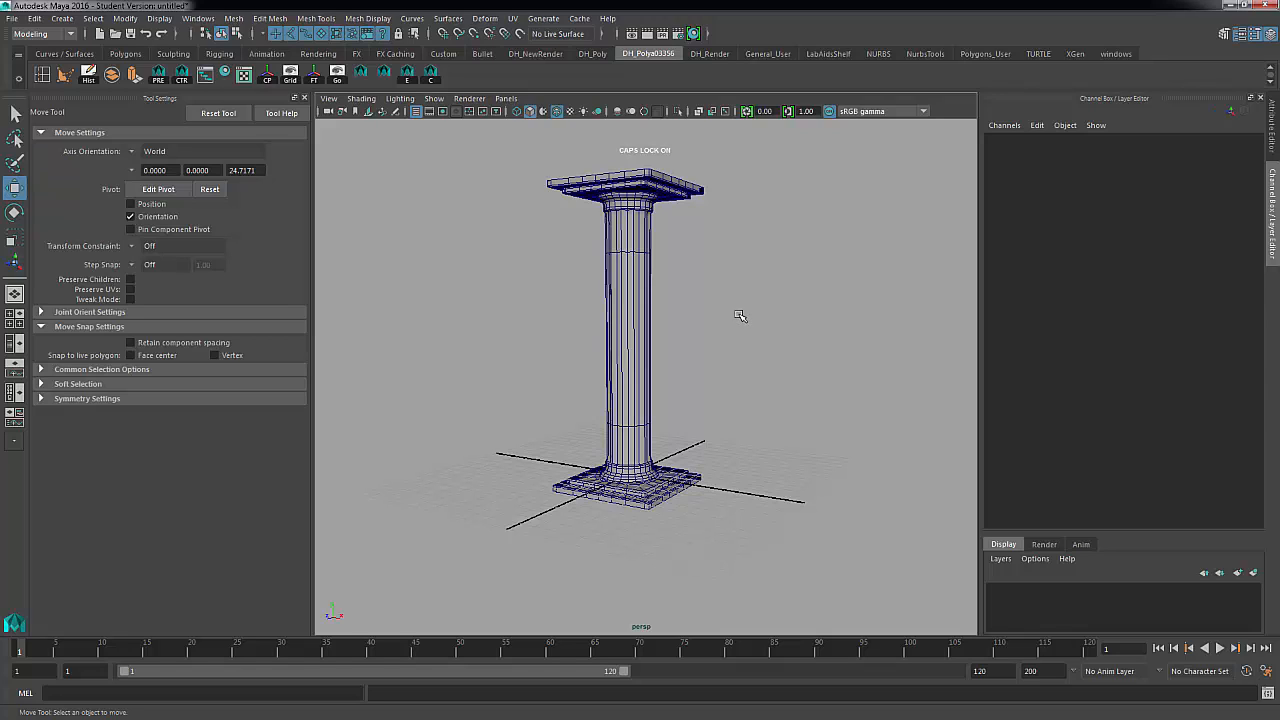
pyautogui.click(647, 317)
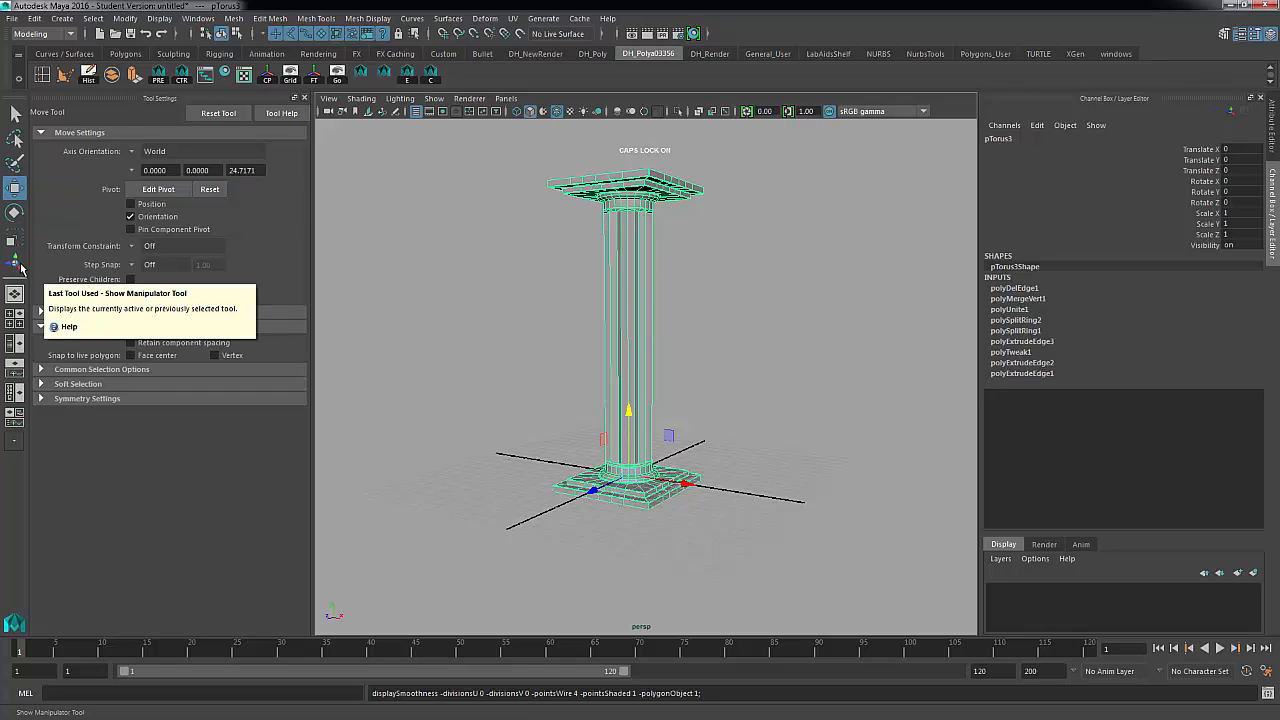
pyautogui.click(725, 357)
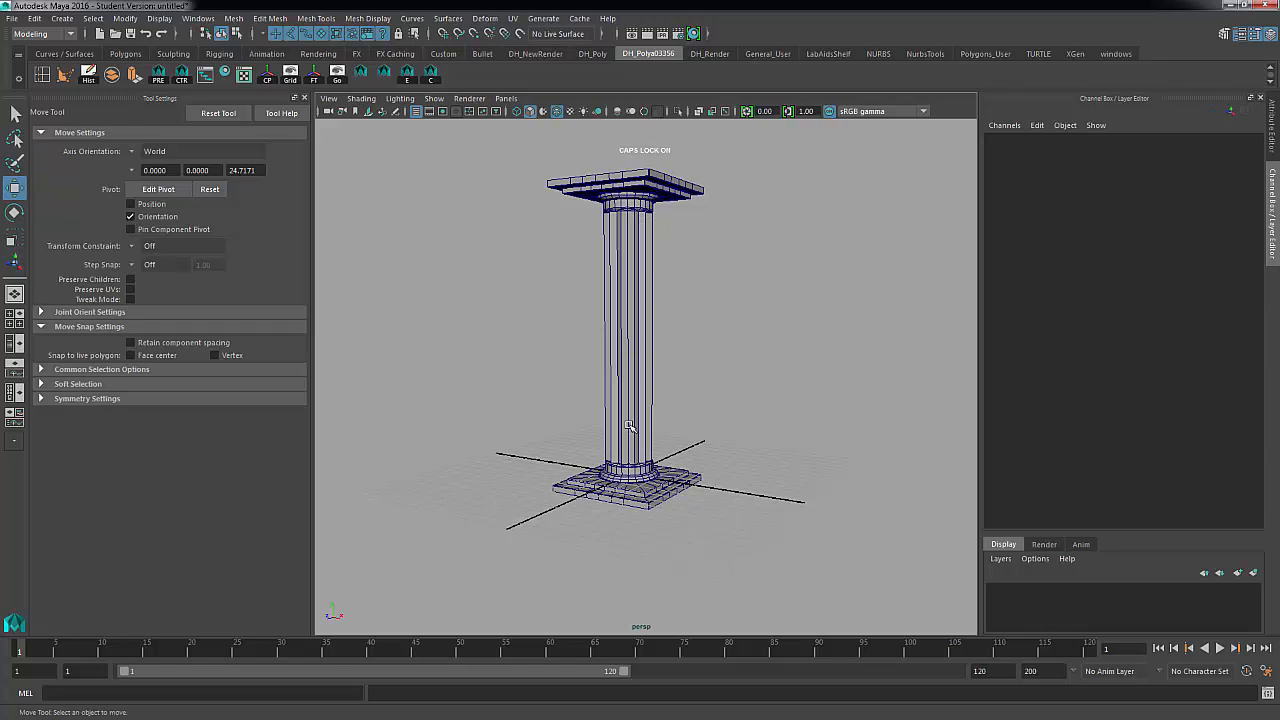
# Select the column, switch to the Animation menu set and apply a nonlinear Twist deformer from the full set of deformers
pyautogui.click(636, 342)
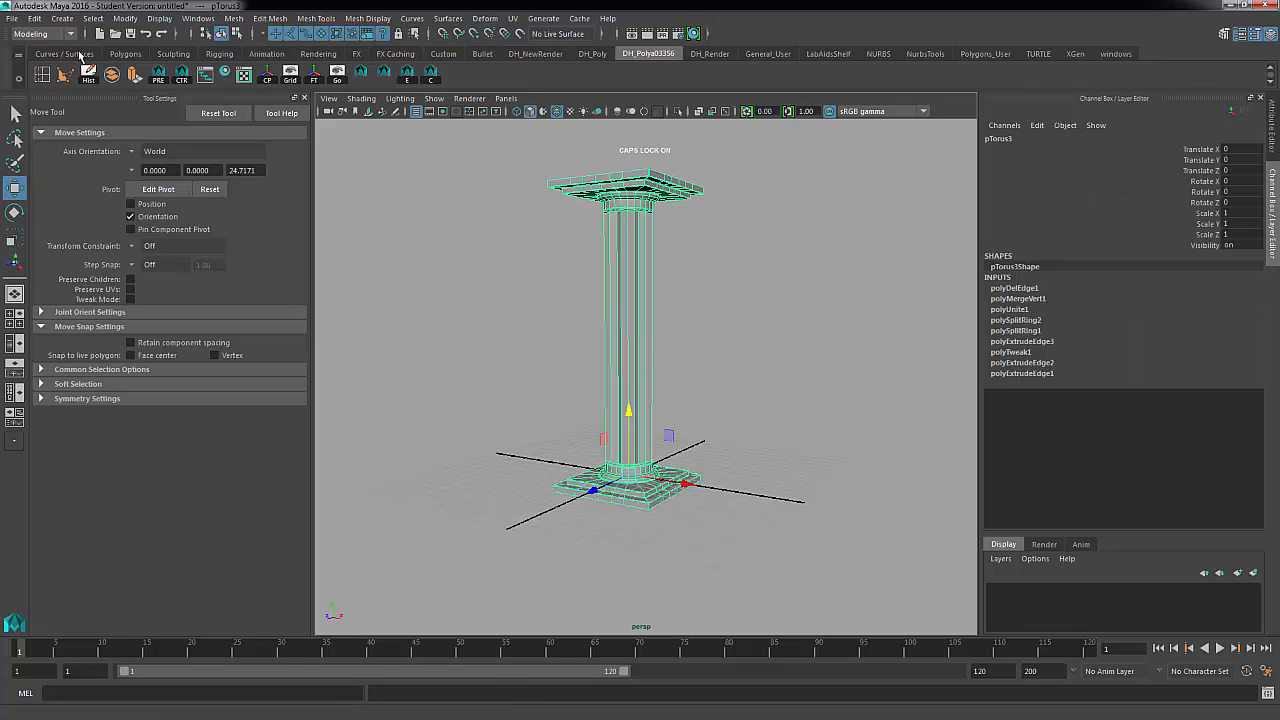
pyautogui.click(42, 33)
pyautogui.click(62, 72)
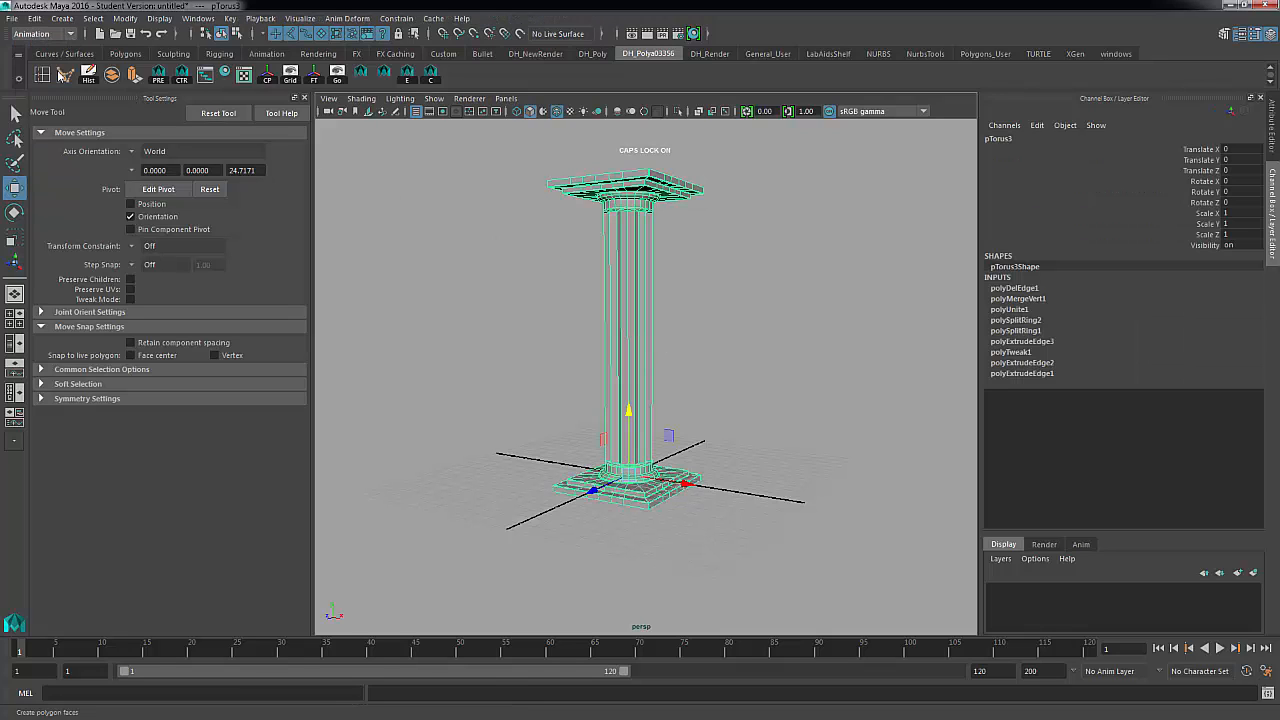
pyautogui.click(350, 19)
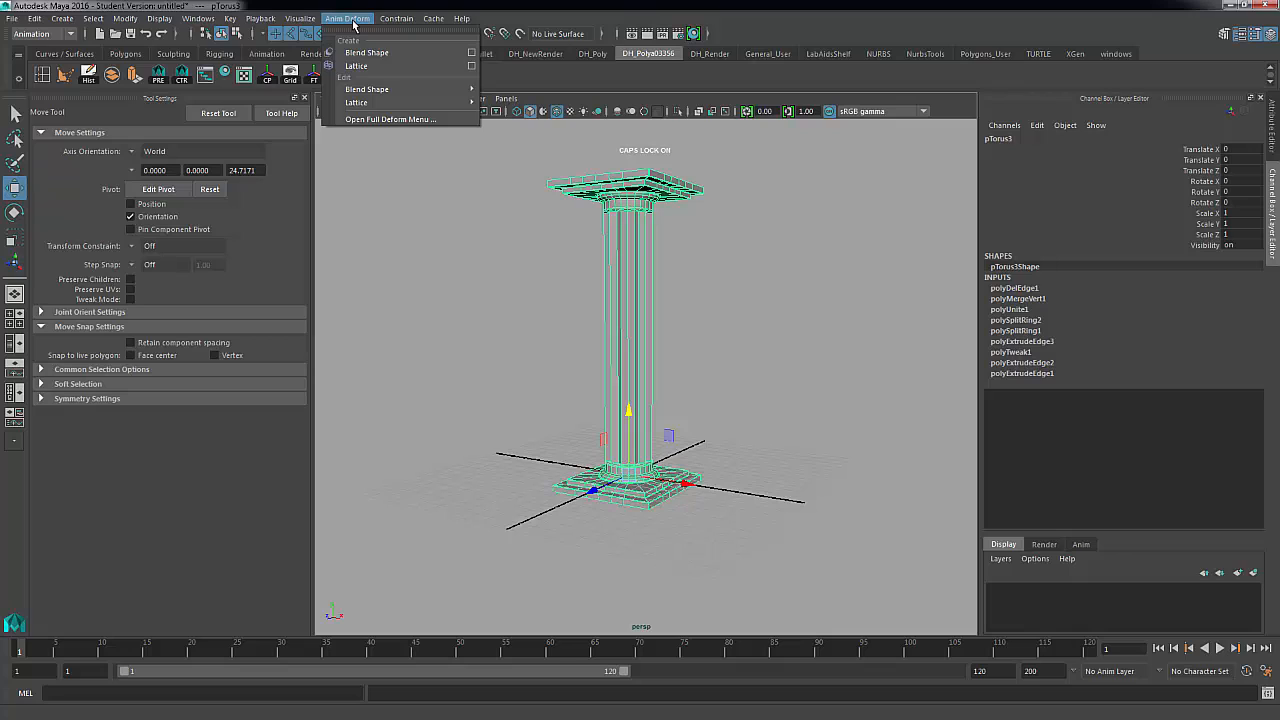
pyautogui.click(400, 120)
pyautogui.moveTo(498, 112); pyautogui.dragTo(316, 33)
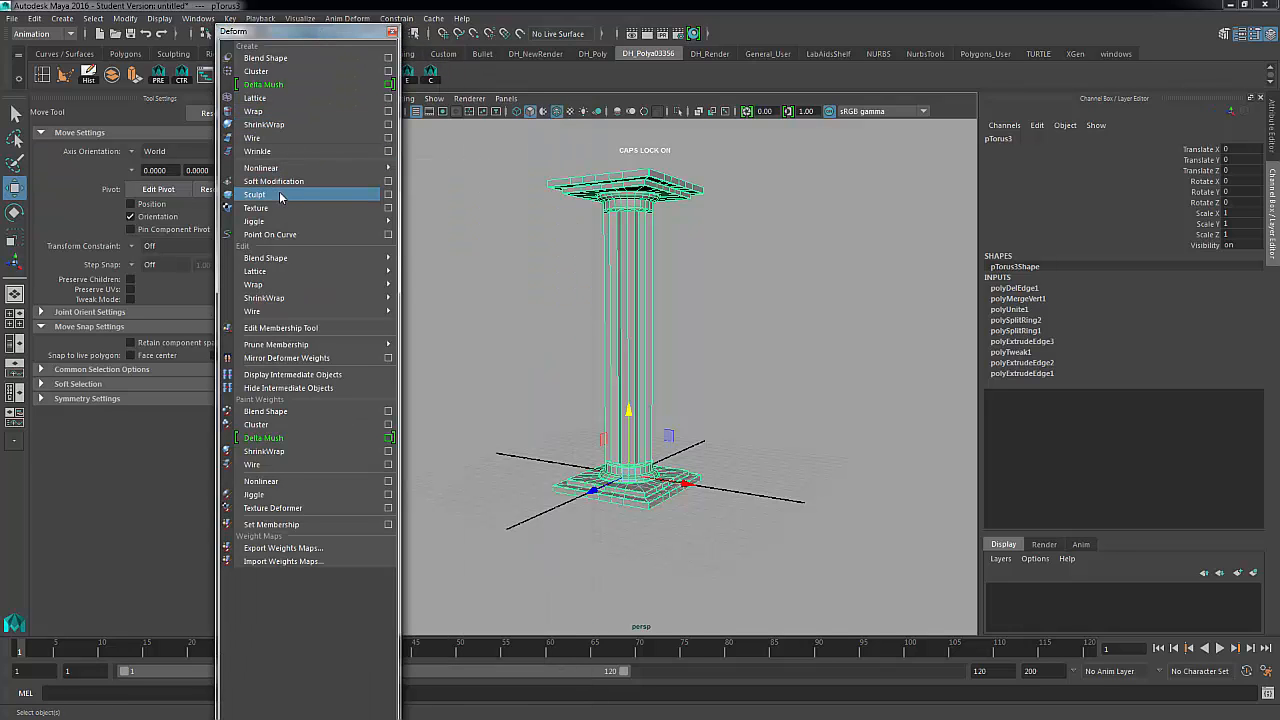
pyautogui.moveTo(274, 170)
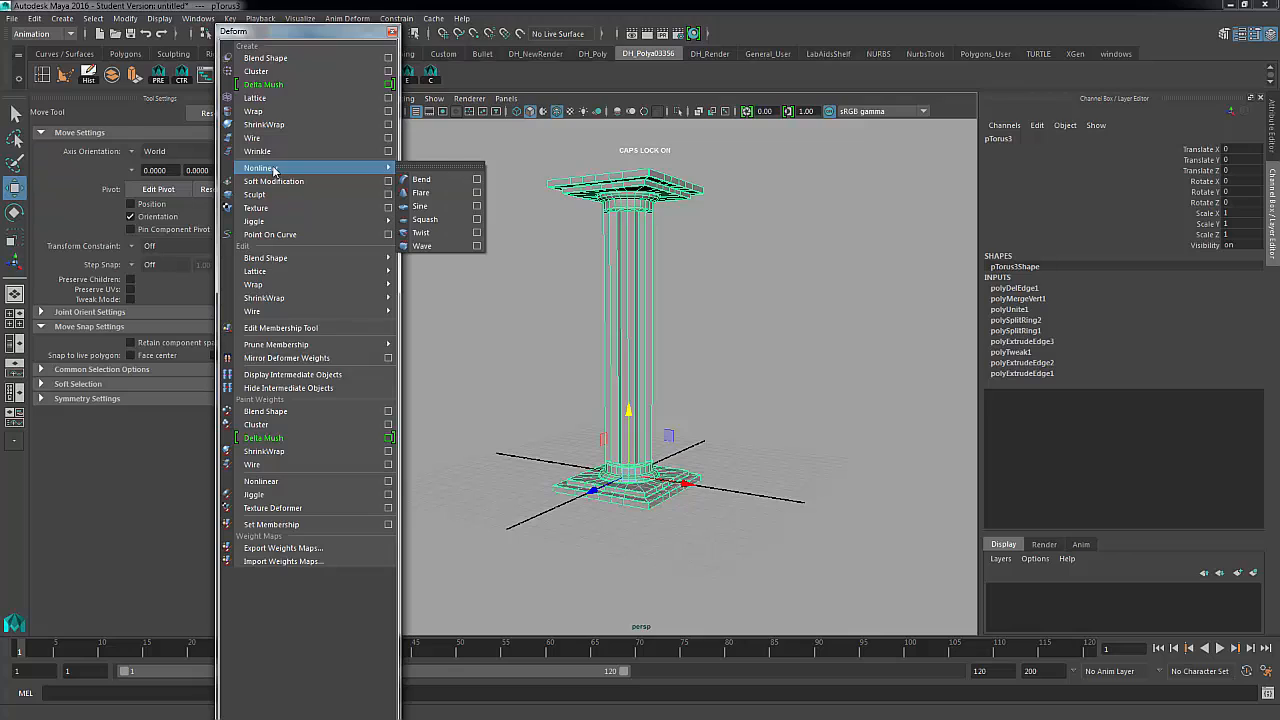
pyautogui.click(421, 232)
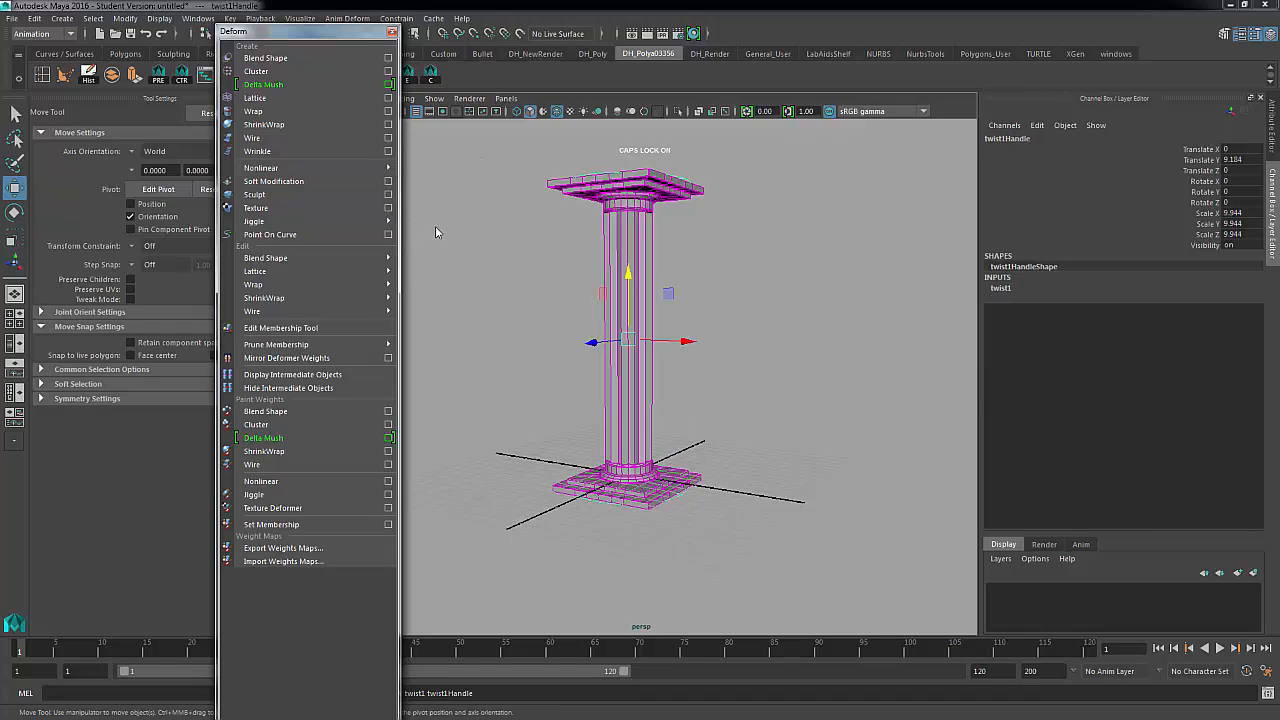
pyautogui.click(393, 33)
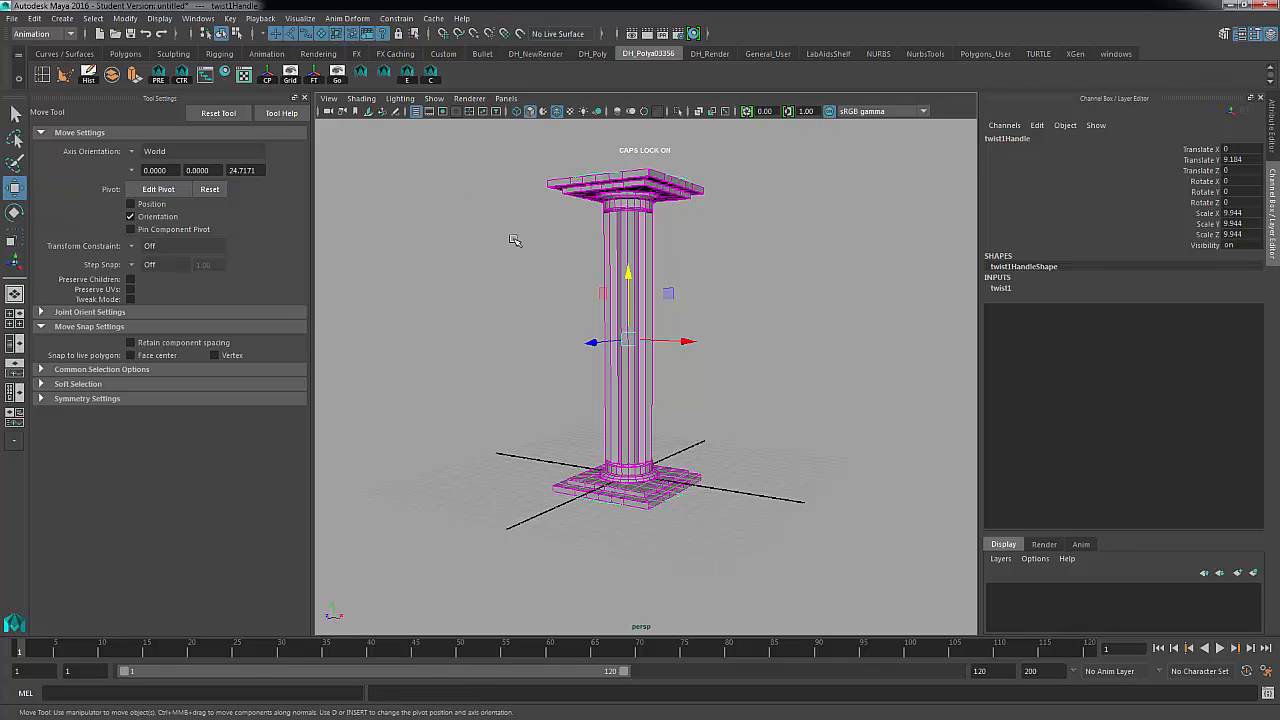
# Hide polygons in the perspective view so that only the twist deformer handle remains displayed
pyautogui.click(510, 240)
pyautogui.click(434, 98)
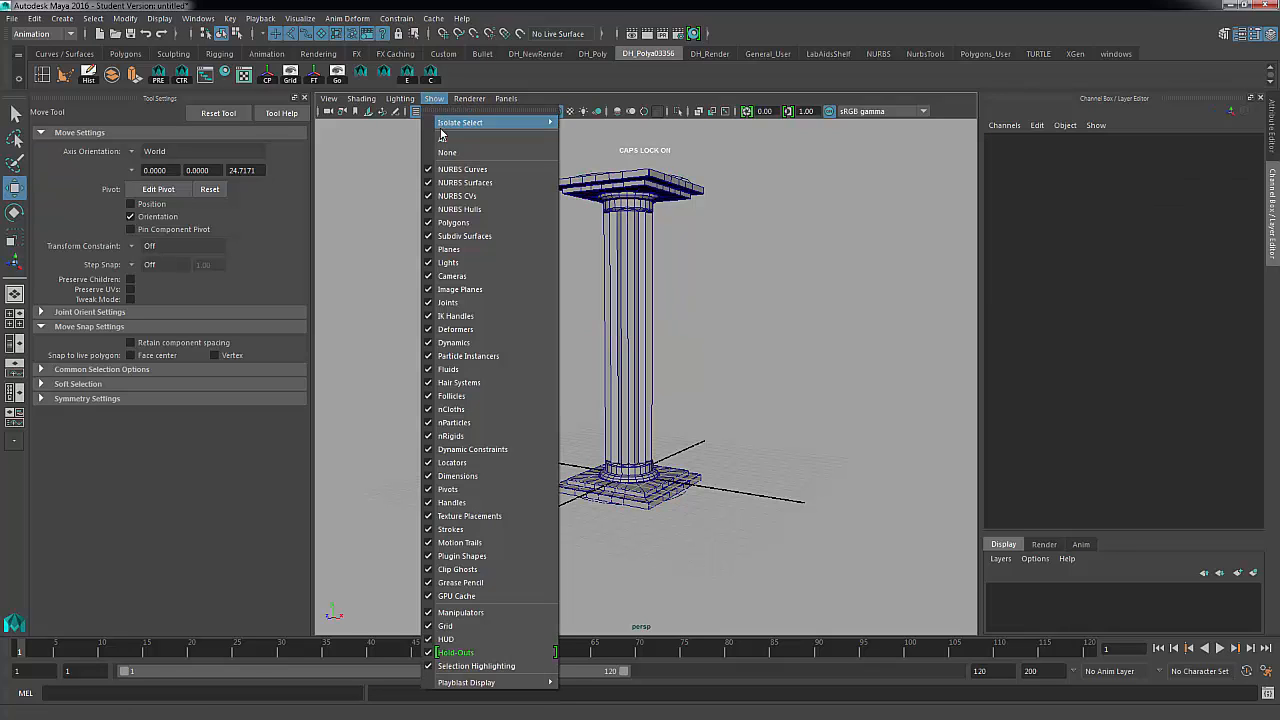
pyautogui.click(462, 223)
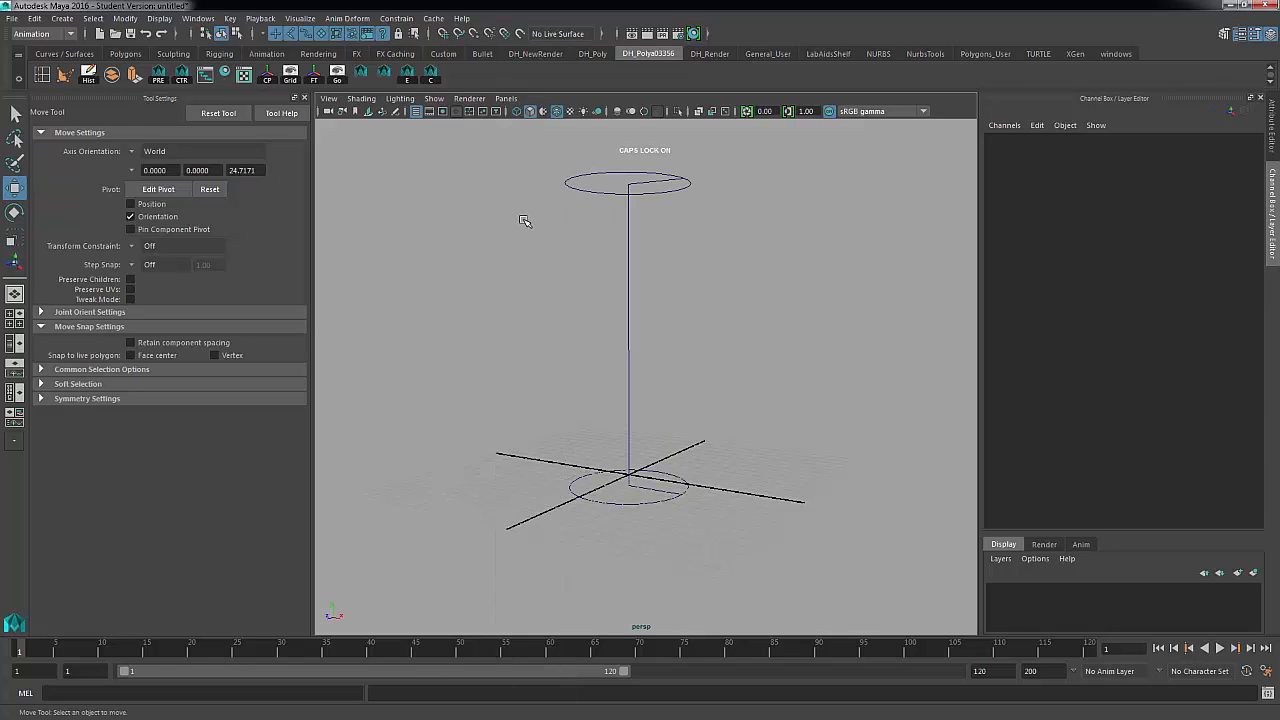
# Select the twist deformer handle and expand its twist input attributes, viewing the handle from above
pyautogui.click(628, 257)
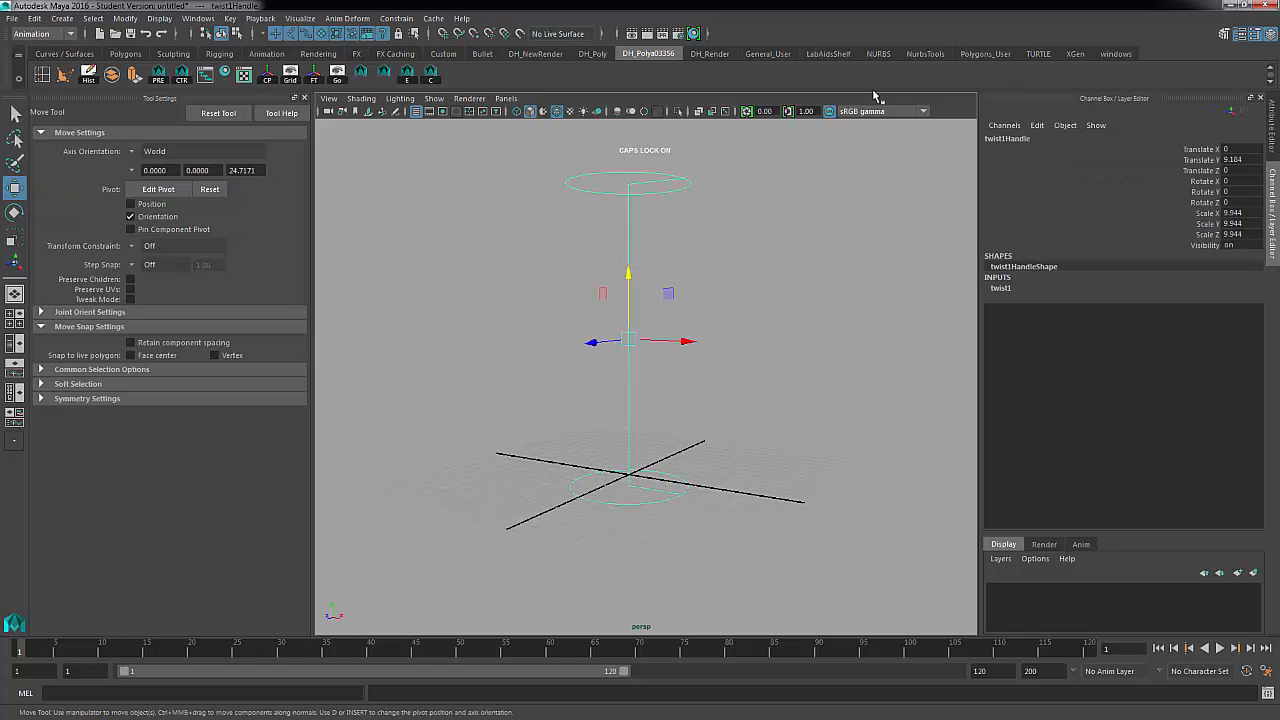
pyautogui.click(1001, 289)
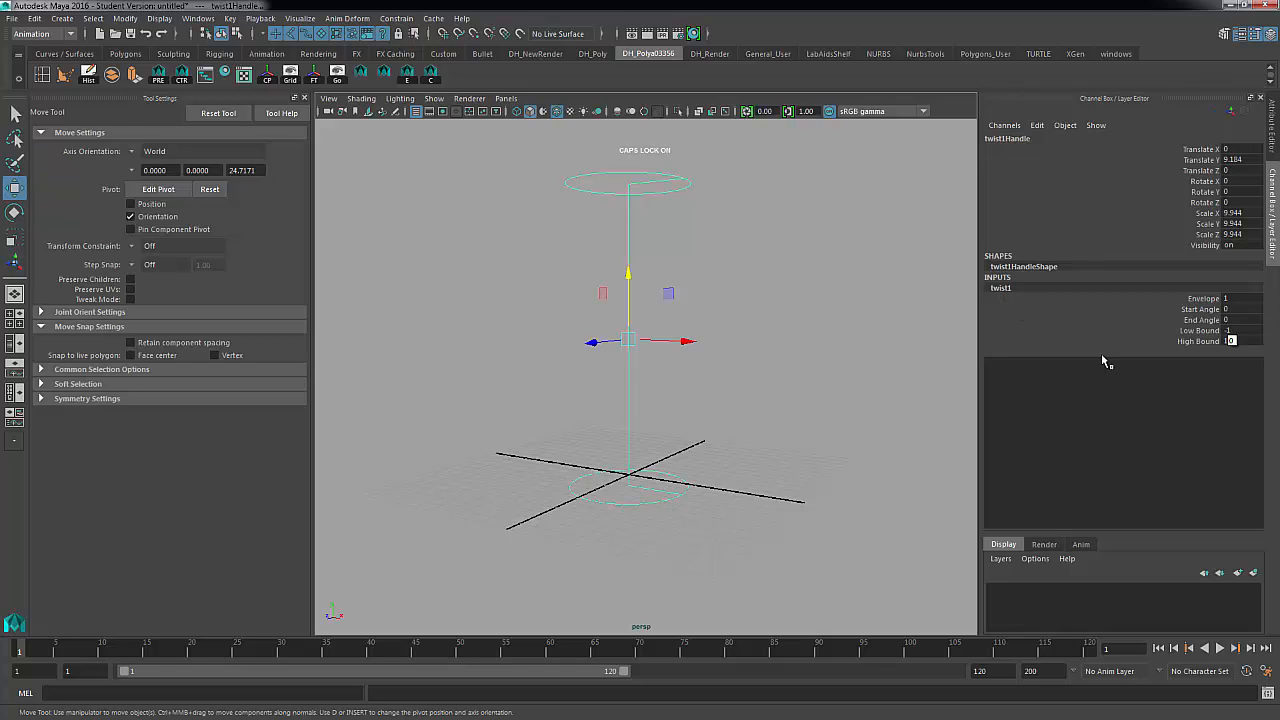
pyautogui.keyDown('alt'); pyautogui.moveTo(787, 455); pyautogui.dragTo(791, 503); pyautogui.keyUp('alt')
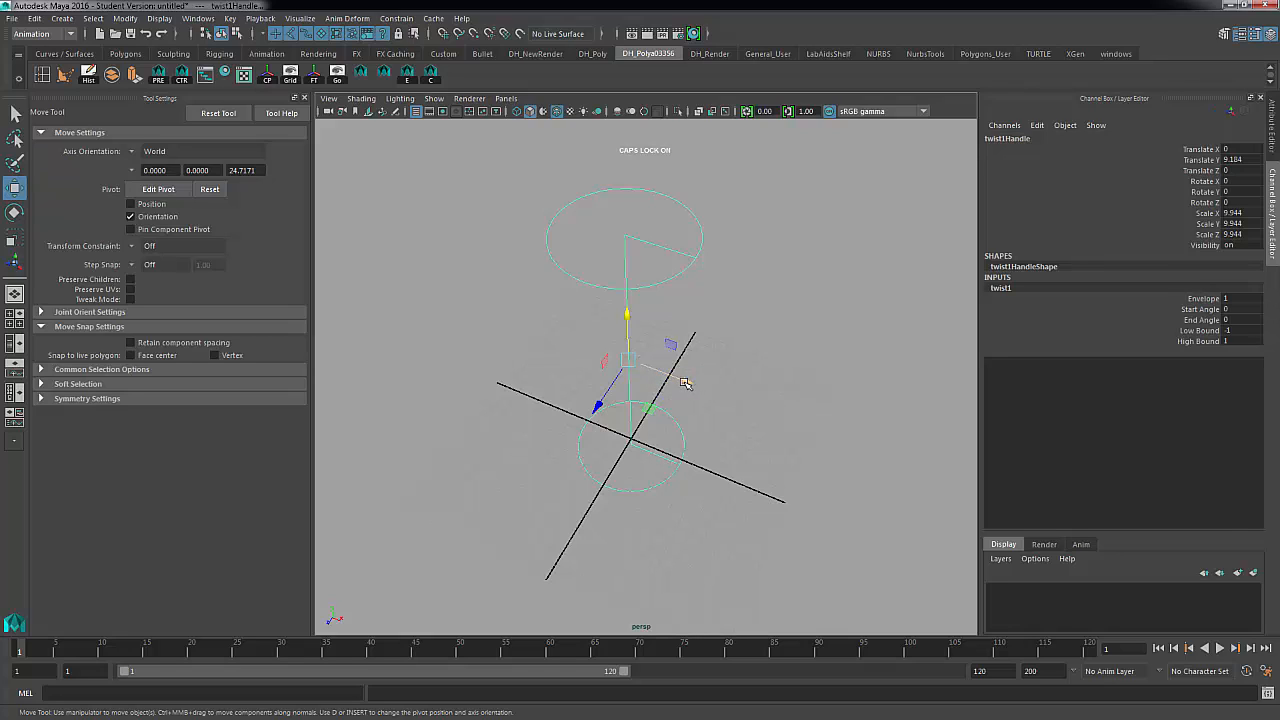
# Try varying the twist deformer's End Angle on the bare handle, then reset it to 0
pyautogui.click(1156, 319)
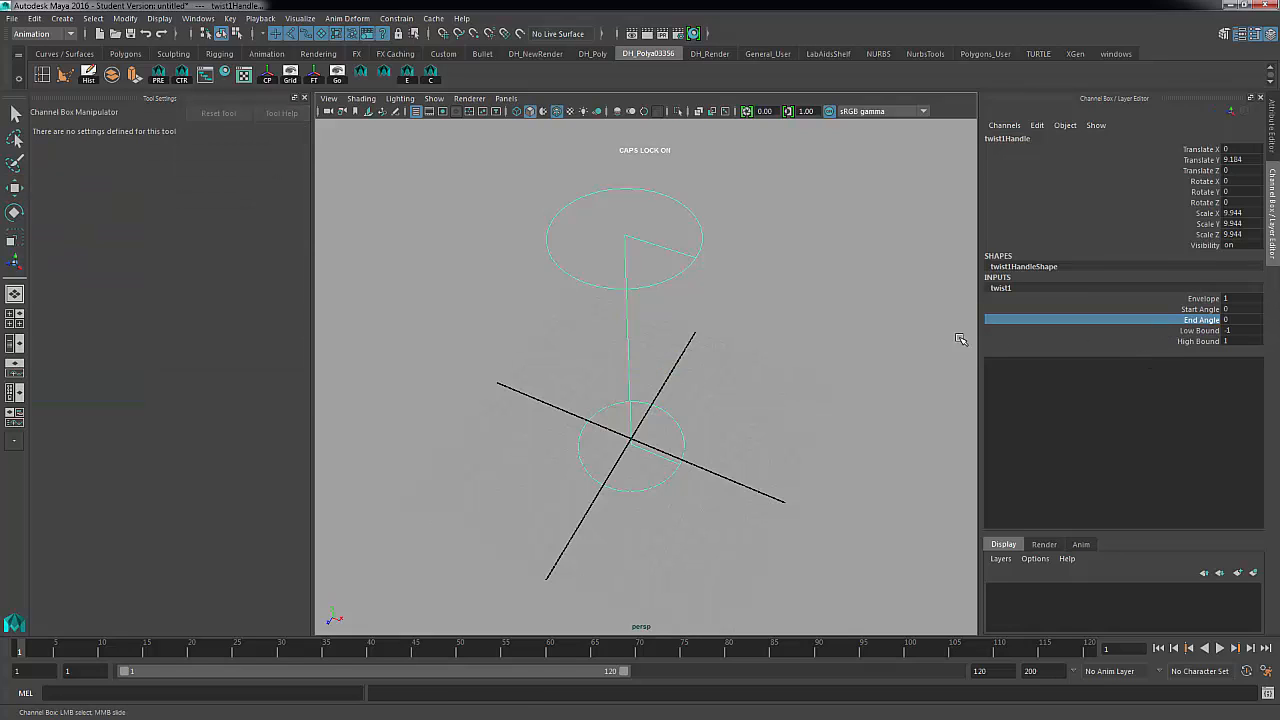
pyautogui.moveTo(872, 339); pyautogui.dragTo(944, 334, button='middle')
pyautogui.doubleClick(1237, 320)
pyautogui.write('0')
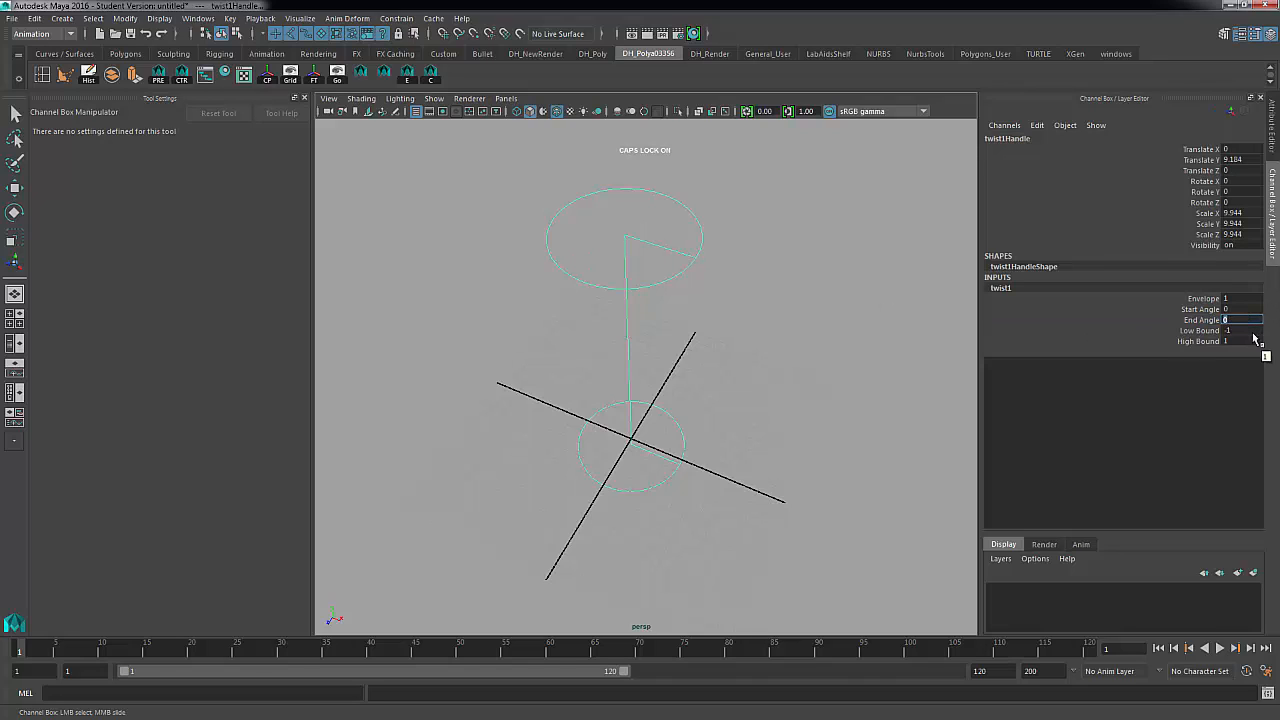
# Show polygons again in the perspective view and look at the column from a lower angle
pyautogui.click(362, 98)
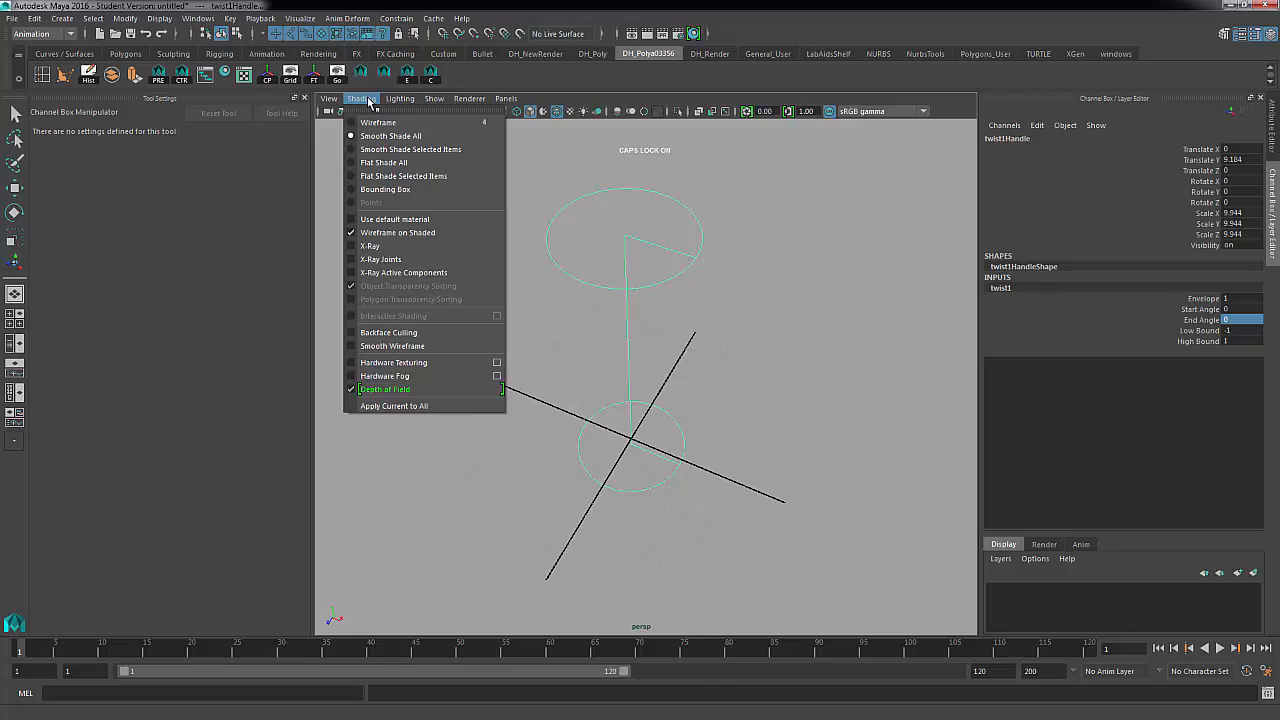
pyautogui.moveTo(440, 99)
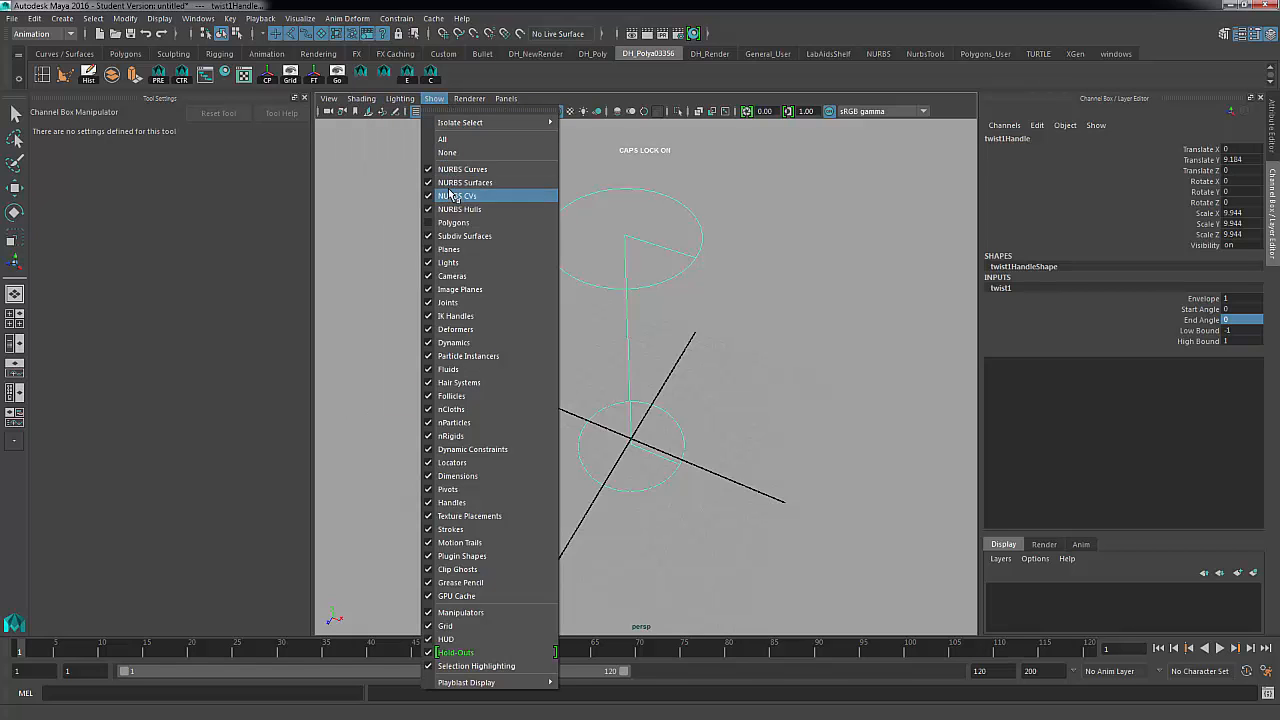
pyautogui.click(463, 222)
pyautogui.keyDown('alt'); pyautogui.moveTo(766, 336); pyautogui.dragTo(754, 293); pyautogui.keyUp('alt')
# Try varying the End Angle on the column, then undo back to before the twist deformer was applied
pyautogui.click(1190, 320)
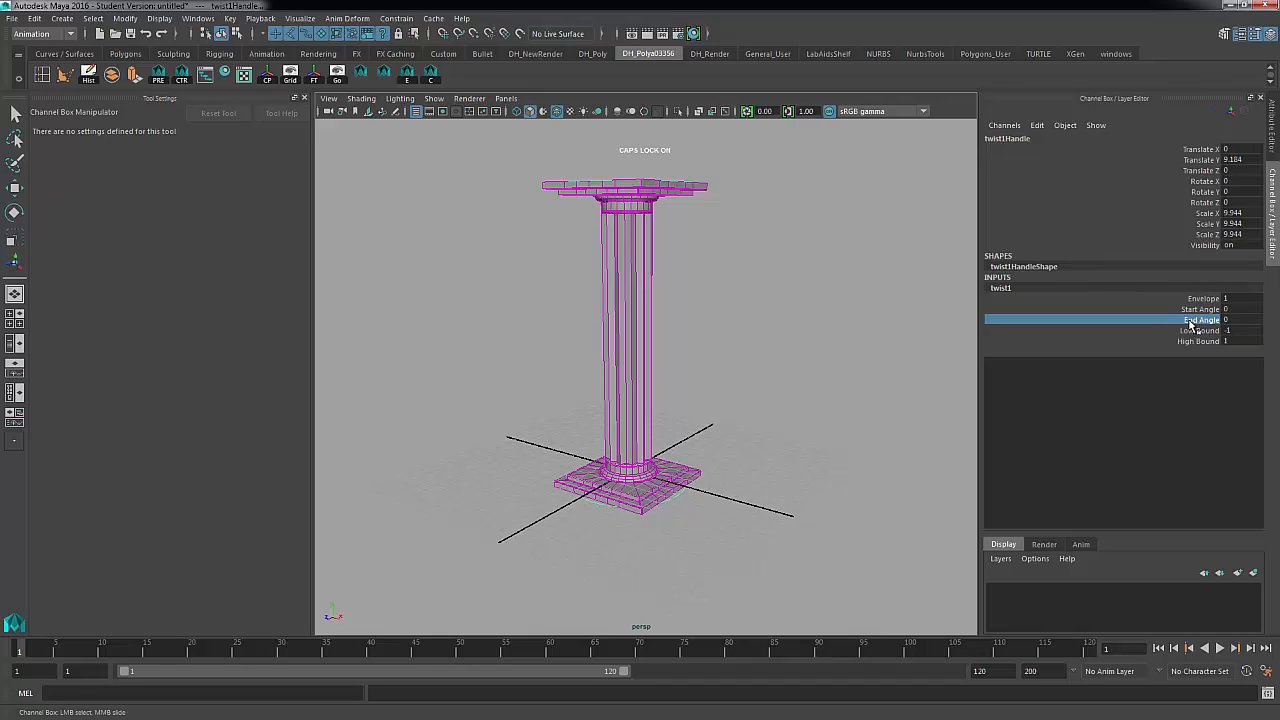
pyautogui.moveTo(780, 311)
pyautogui.mouseDown(button='middle')
pyautogui.moveTo(917, 312)
pyautogui.moveTo(726, 313)
pyautogui.moveTo(817, 314)
pyautogui.moveTo(766, 313)
pyautogui.moveTo(803, 309)
pyautogui.moveTo(780, 314)
pyautogui.mouseUp(button='middle')
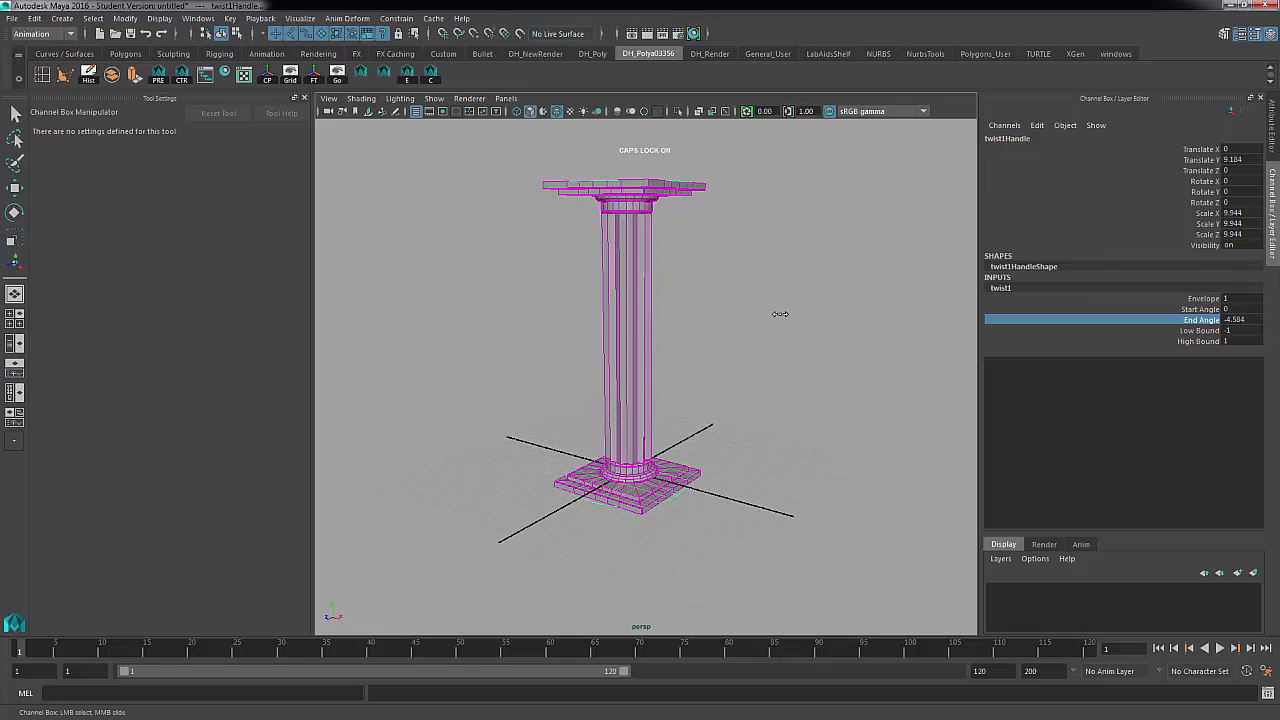
pyautogui.hotkey('ctrl', 'z')
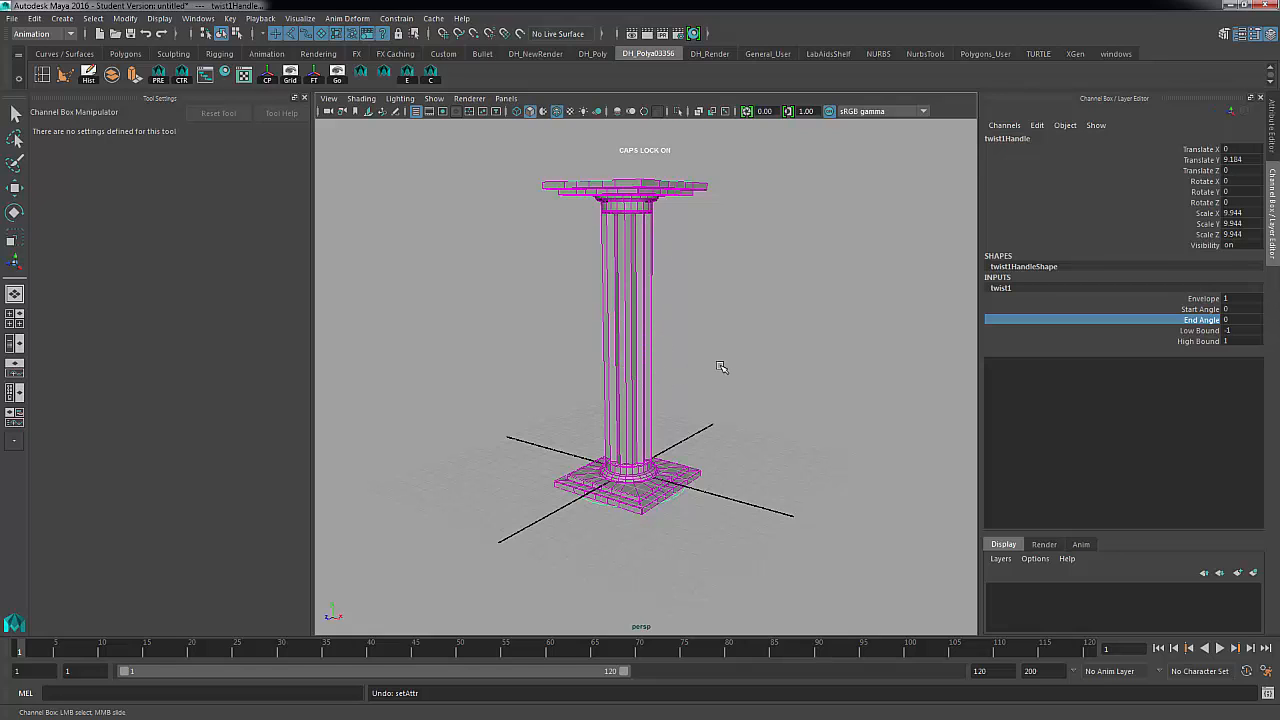
pyautogui.hotkey('ctrl', 'z')
pyautogui.hotkey('ctrl', 'z')
pyautogui.hotkey('ctrl', 'z')
pyautogui.hotkey('ctrl', 'z')
pyautogui.hotkey('ctrl', 'z')
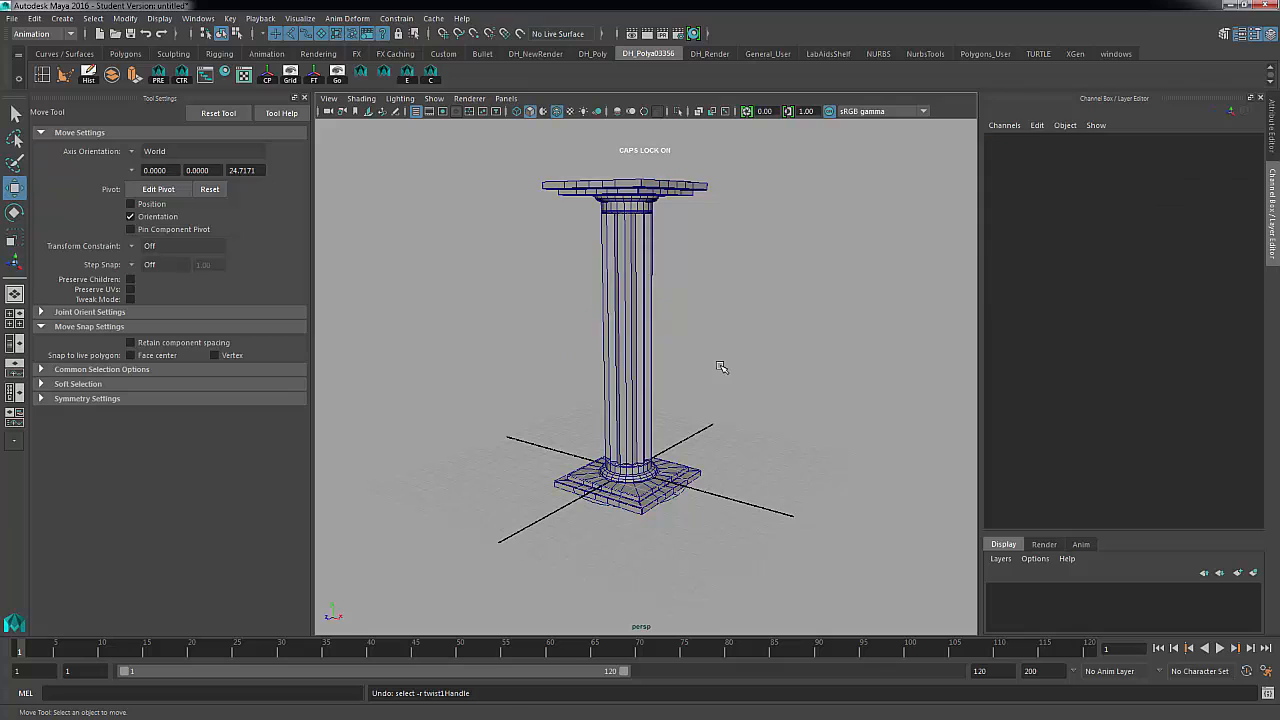
pyautogui.hotkey('ctrl', 'z')
pyautogui.hotkey('ctrl', 'z')
# Switch to the Modeling menu set and use Insert Edge Loop with multiple edge loops to add 6 evenly spaced loops around the column's shaft
pyautogui.scroll(5, 754, 340)
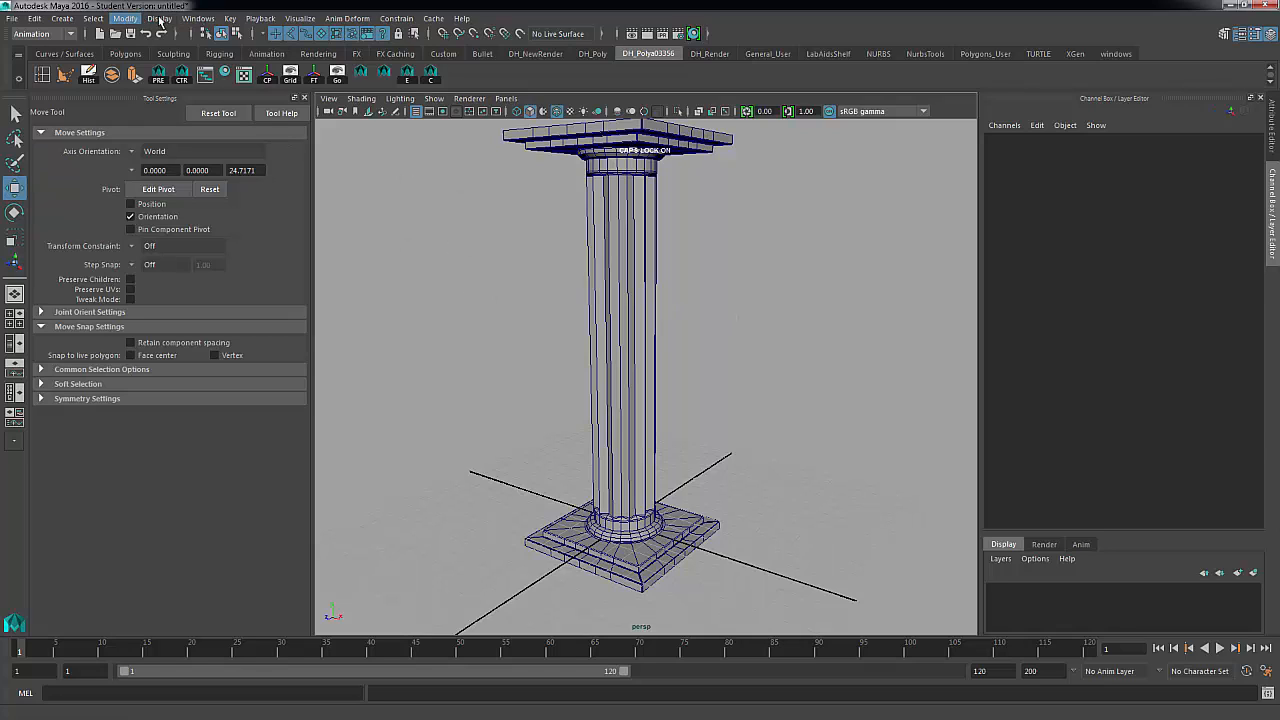
pyautogui.click(209, 20)
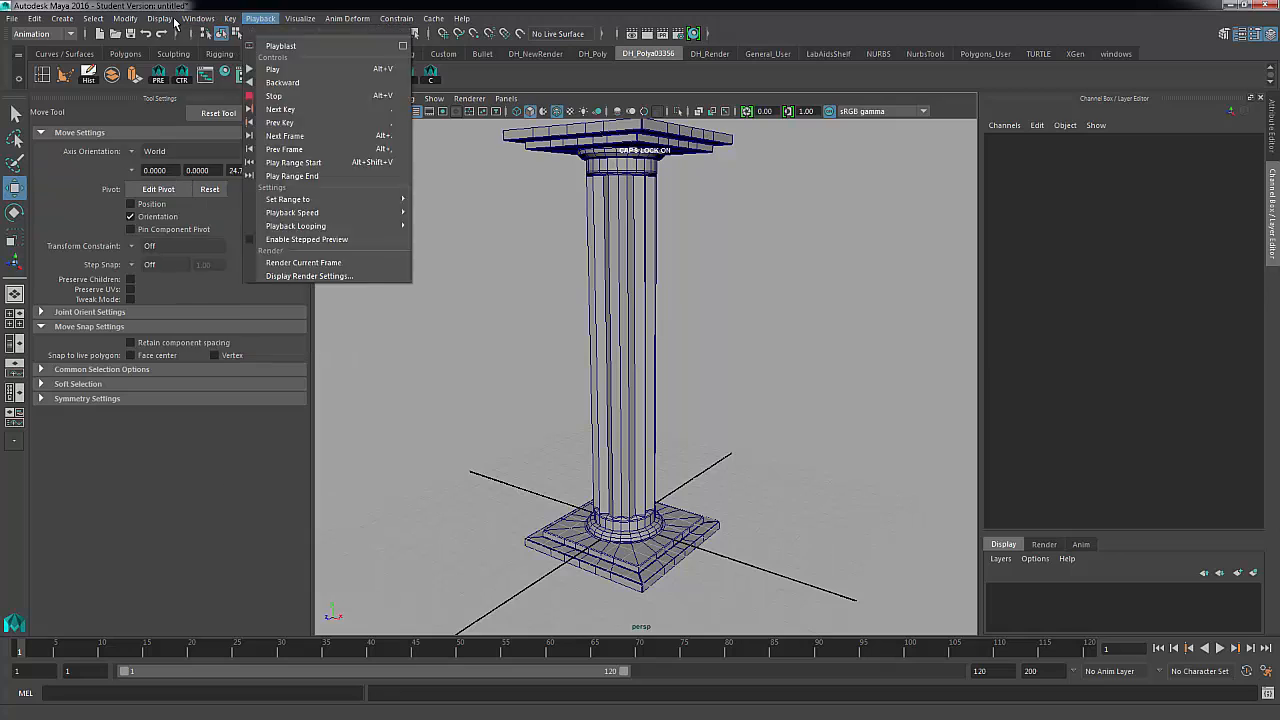
pyautogui.click(45, 35)
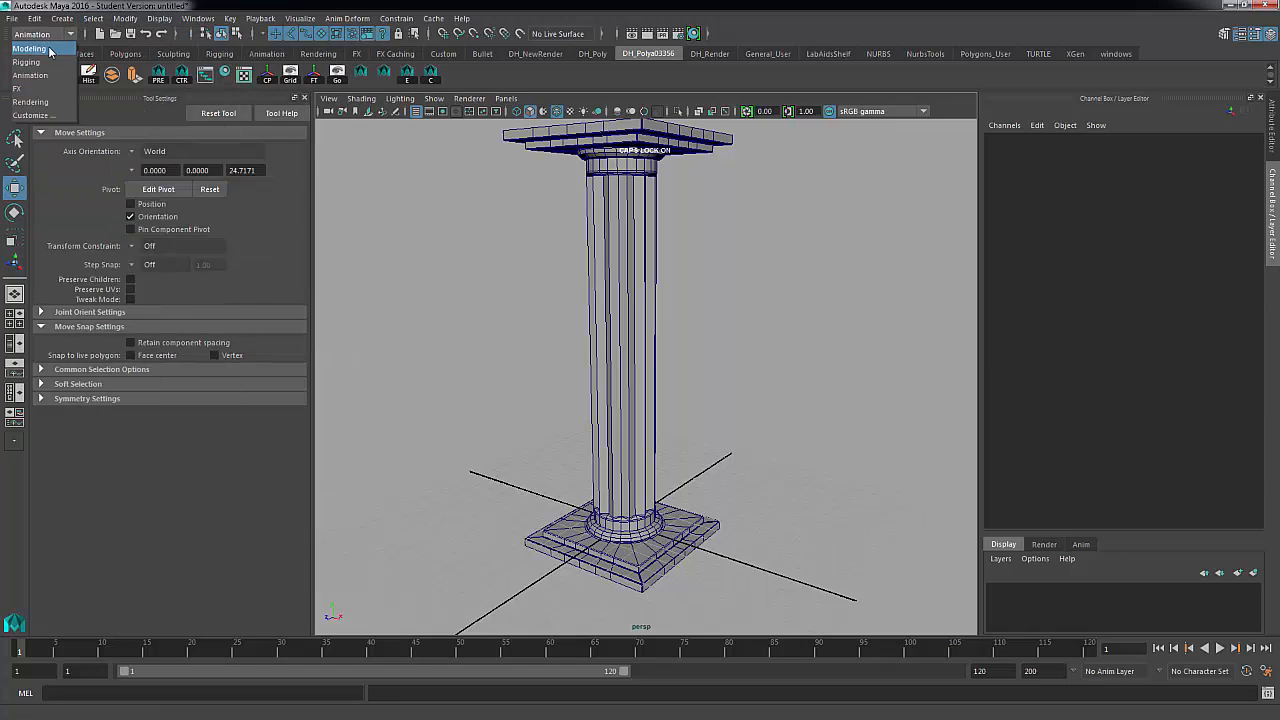
pyautogui.click(38, 47)
pyautogui.click(275, 20)
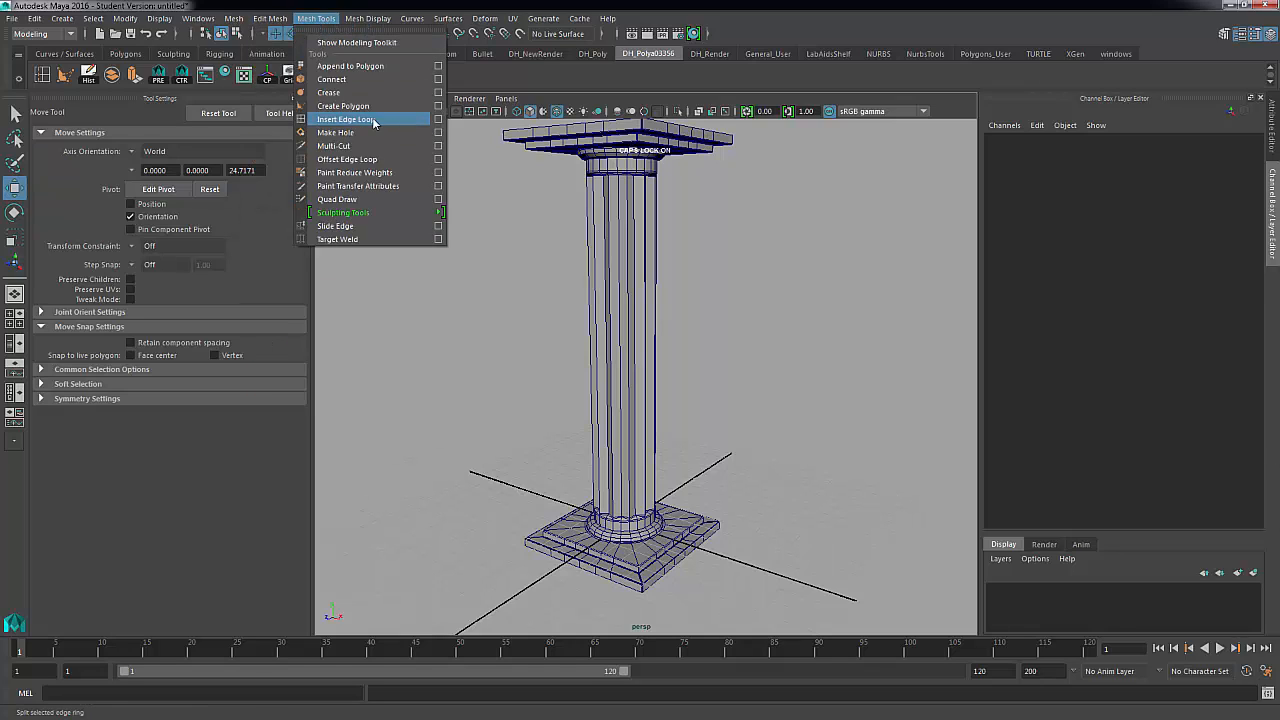
pyautogui.click(439, 121)
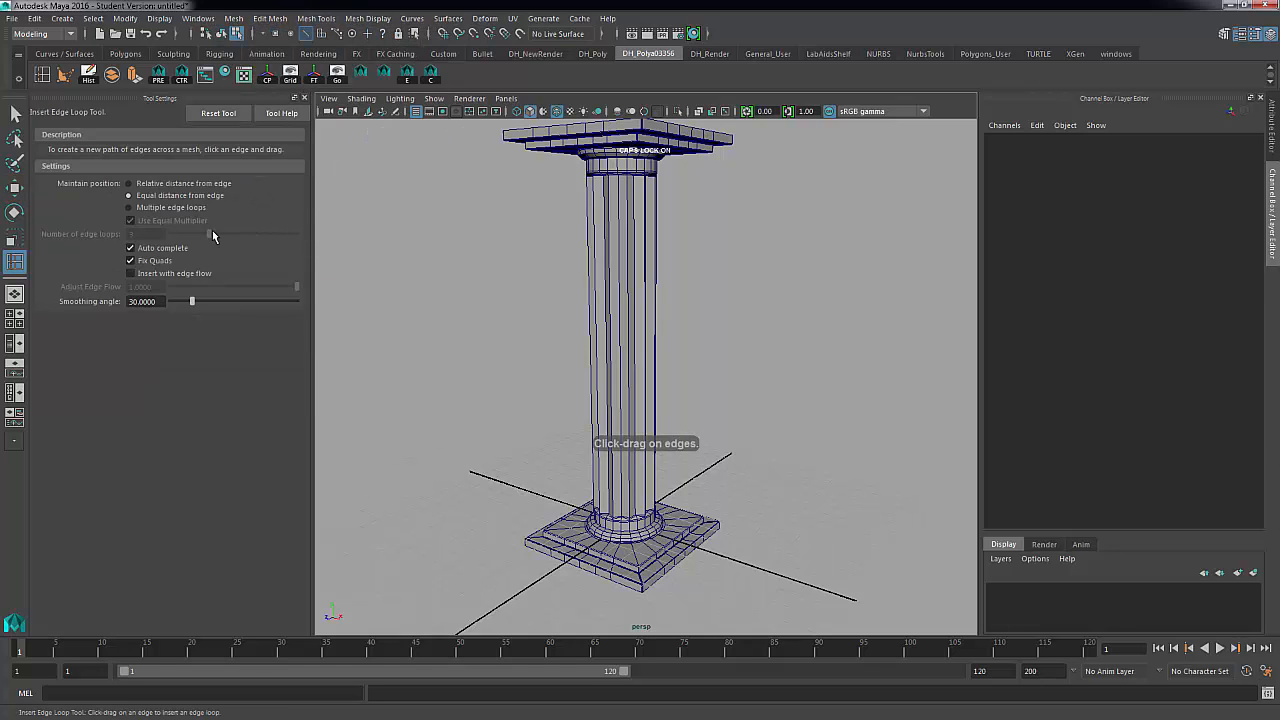
pyautogui.click(129, 207)
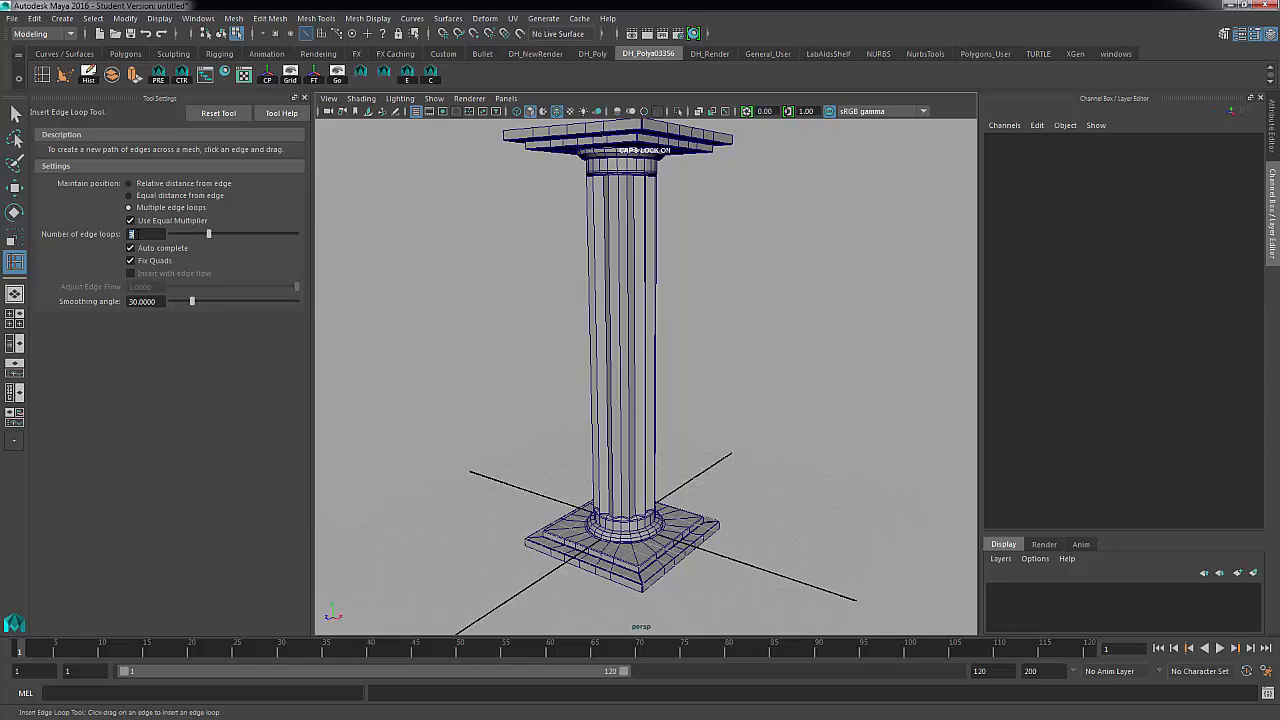
pyautogui.write('6')
pyautogui.press('Return')
pyautogui.click(597, 245)
pyautogui.click(597, 245)
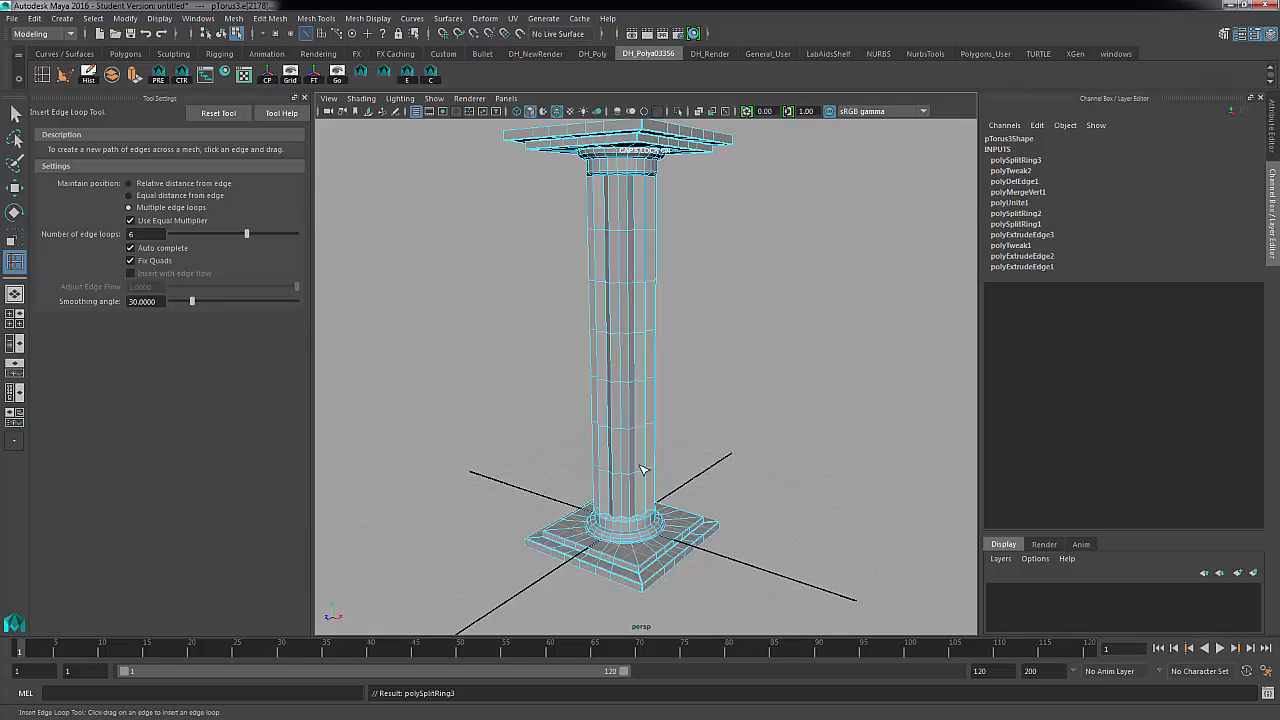
# Leave the edge loop tool, select the whole column as an object and delete its construction history
pyautogui.press('q')
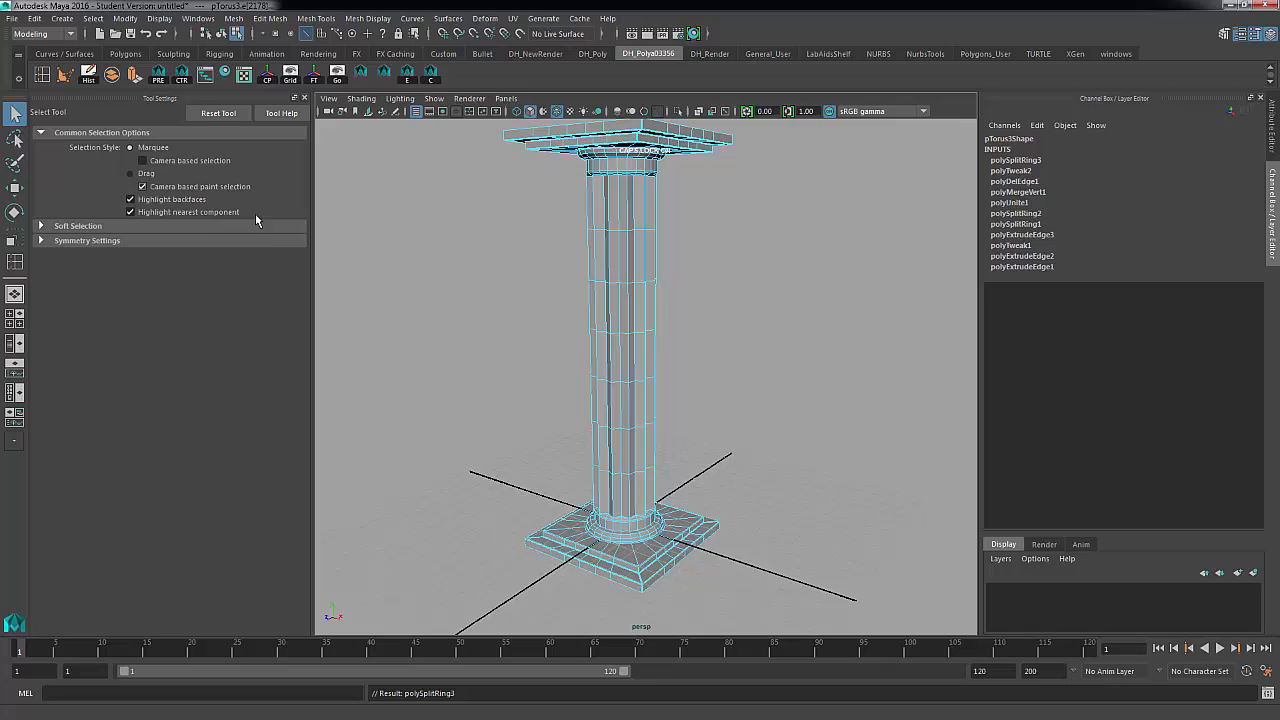
pyautogui.rightClick(626, 284)
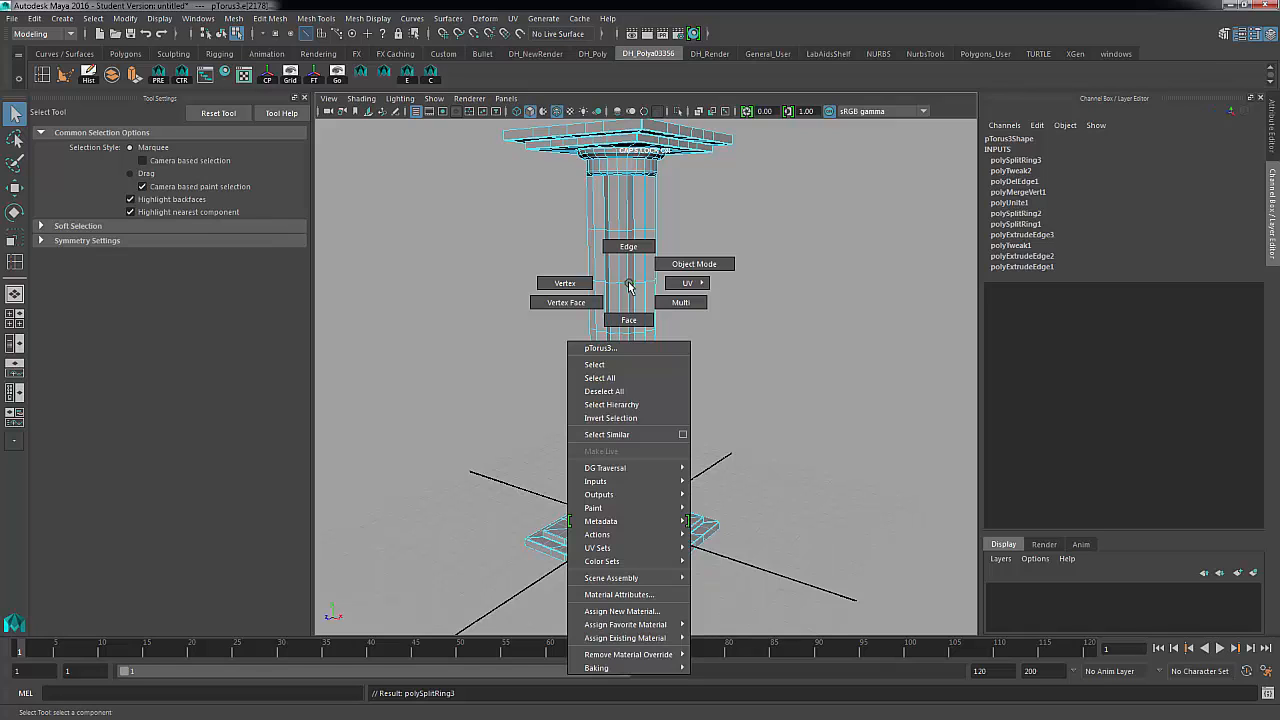
pyautogui.click(621, 362)
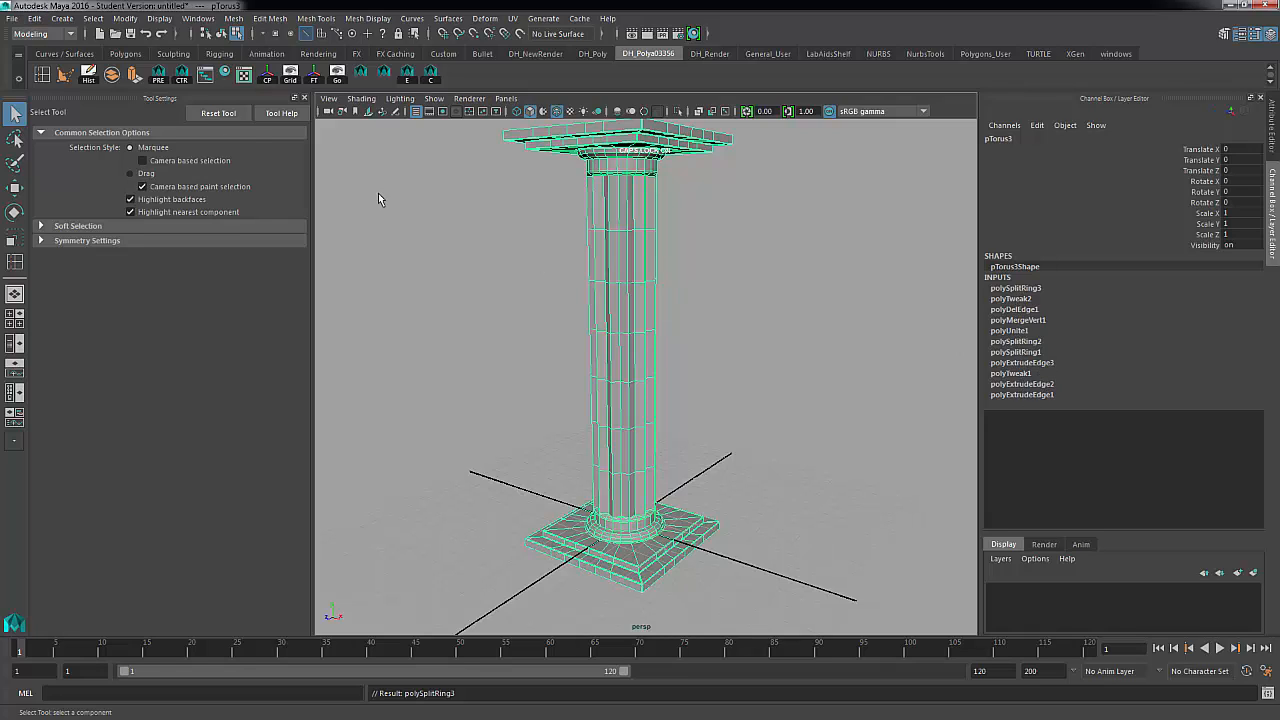
pyautogui.click(36, 18)
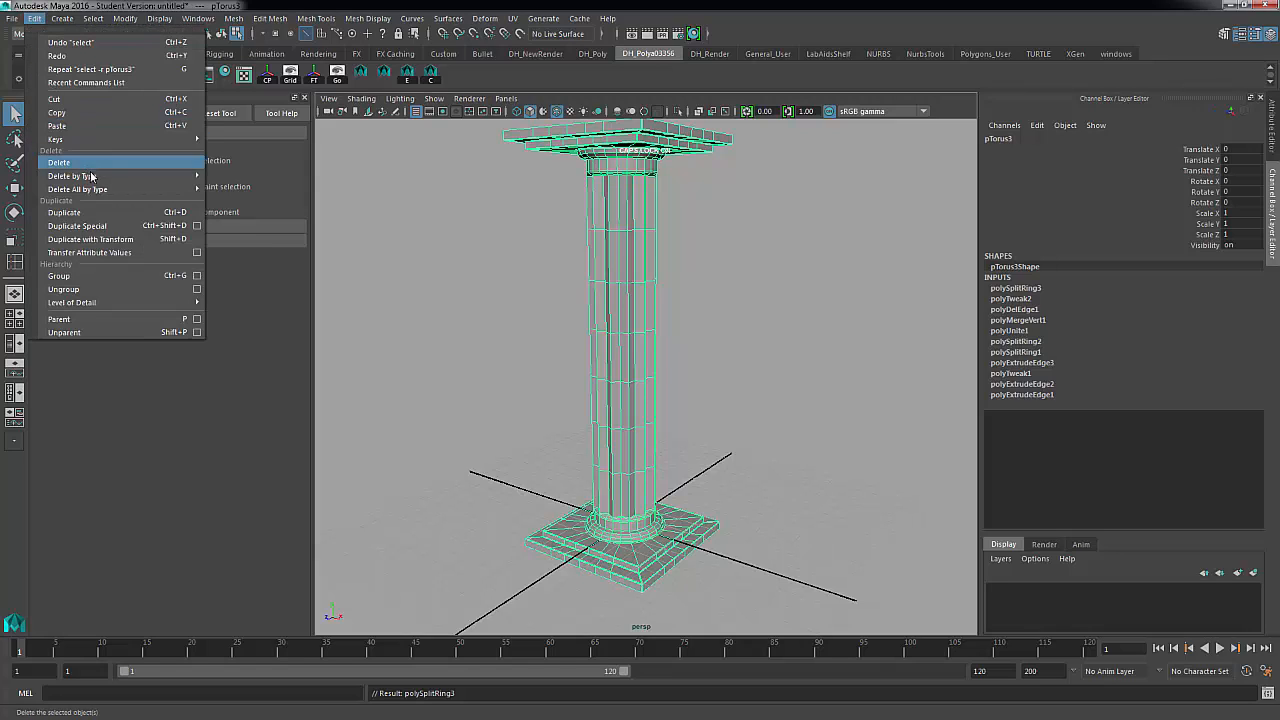
pyautogui.moveTo(90, 176)
pyautogui.click(240, 188)
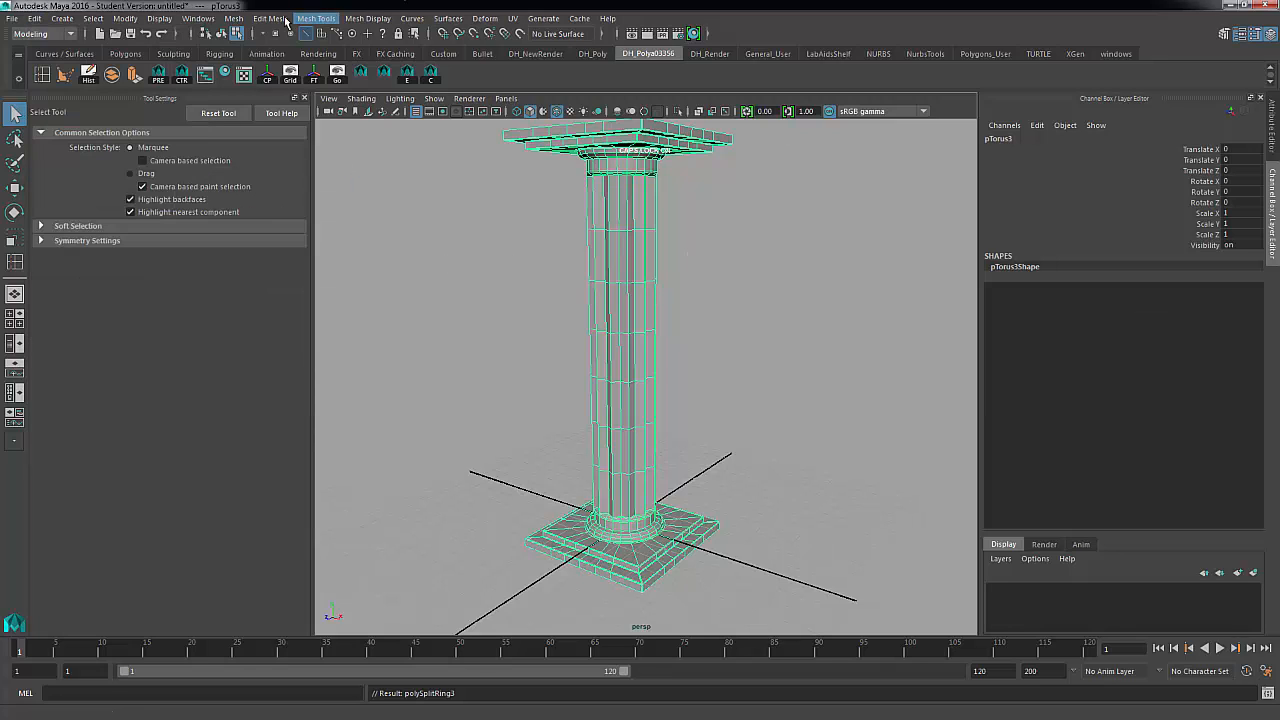
# Switch to the Animation menu set and apply a nonlinear Twist deformer to the column from the full set of deformers
pyautogui.click(60, 36)
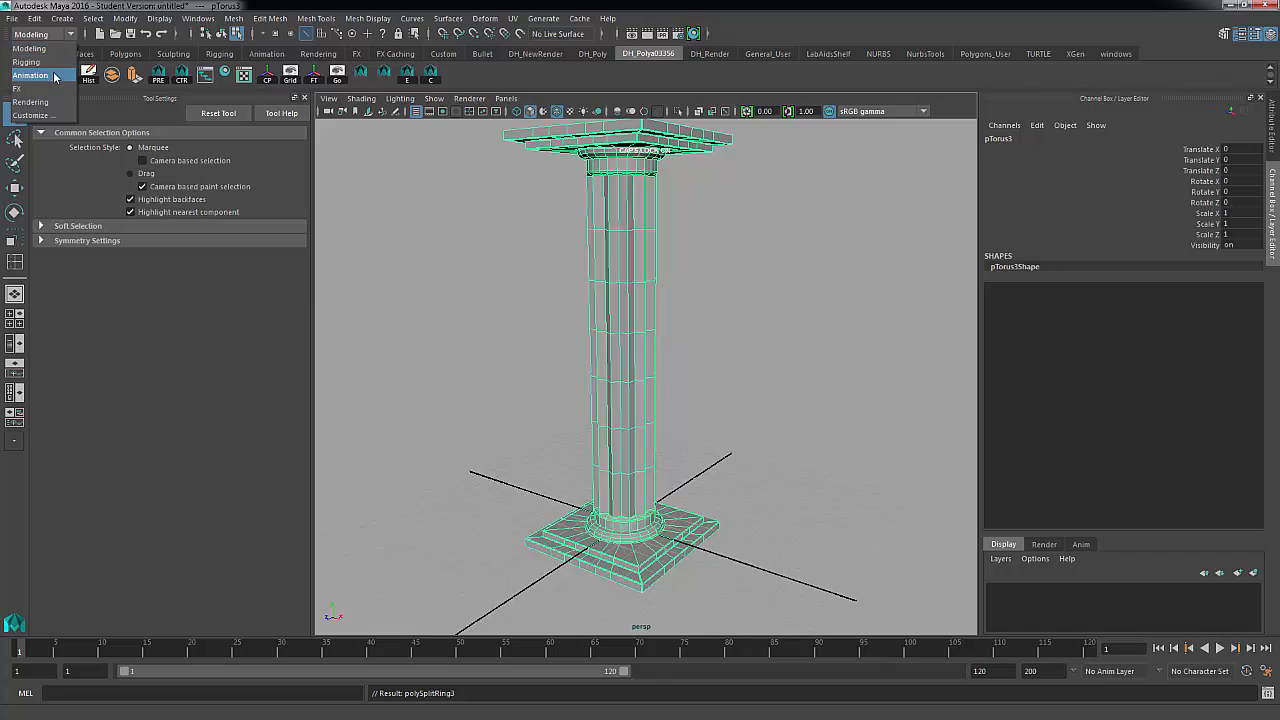
pyautogui.click(32, 75)
pyautogui.click(342, 19)
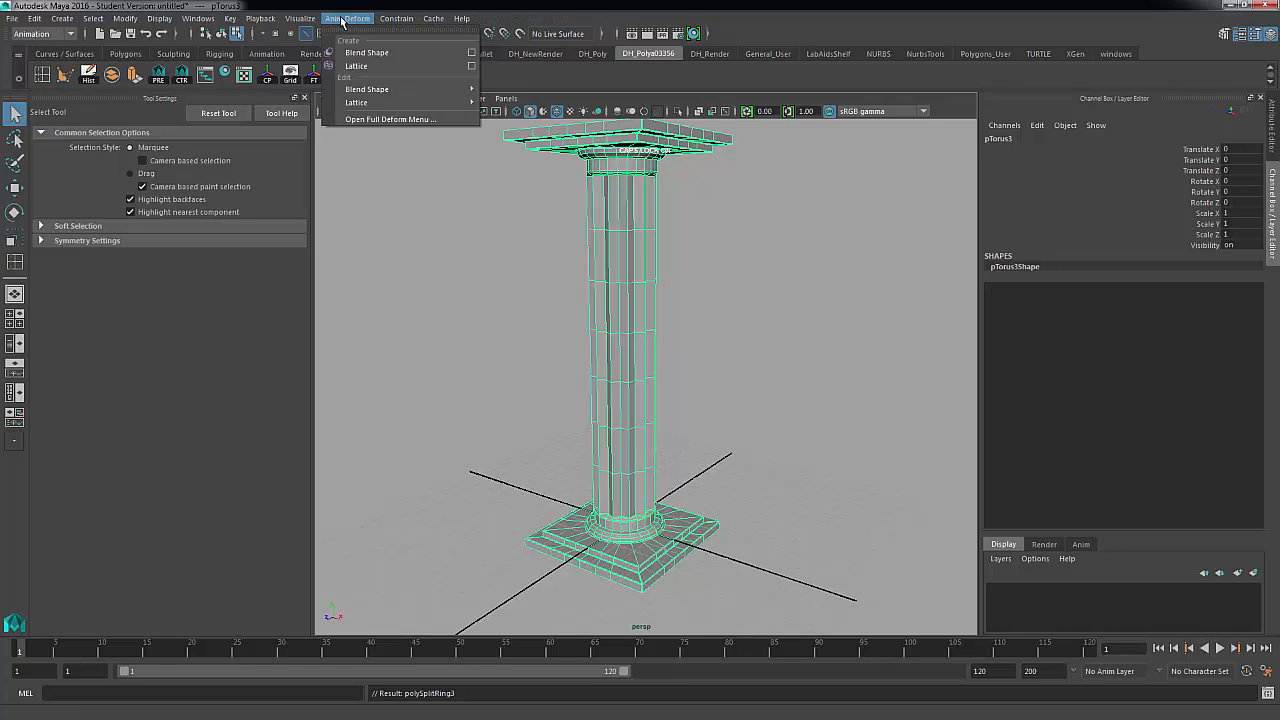
pyautogui.click(395, 119)
pyautogui.moveTo(409, 102); pyautogui.dragTo(251, 44)
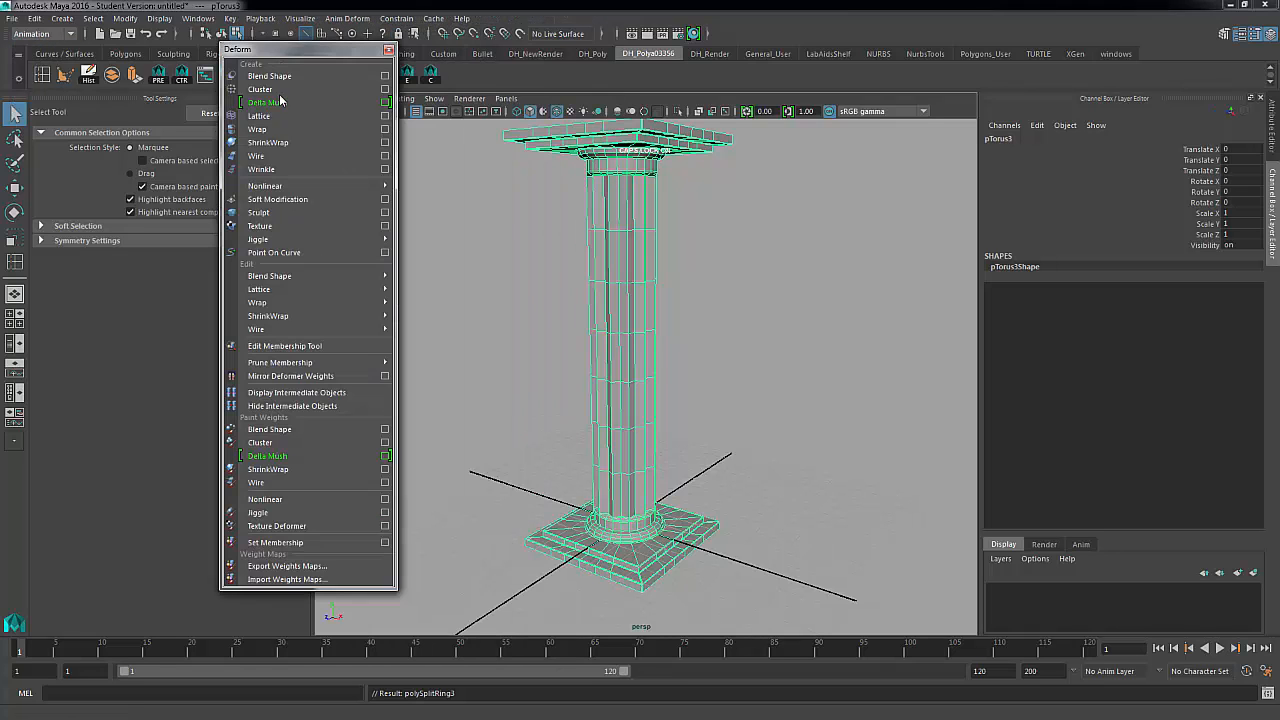
pyautogui.moveTo(307, 302)
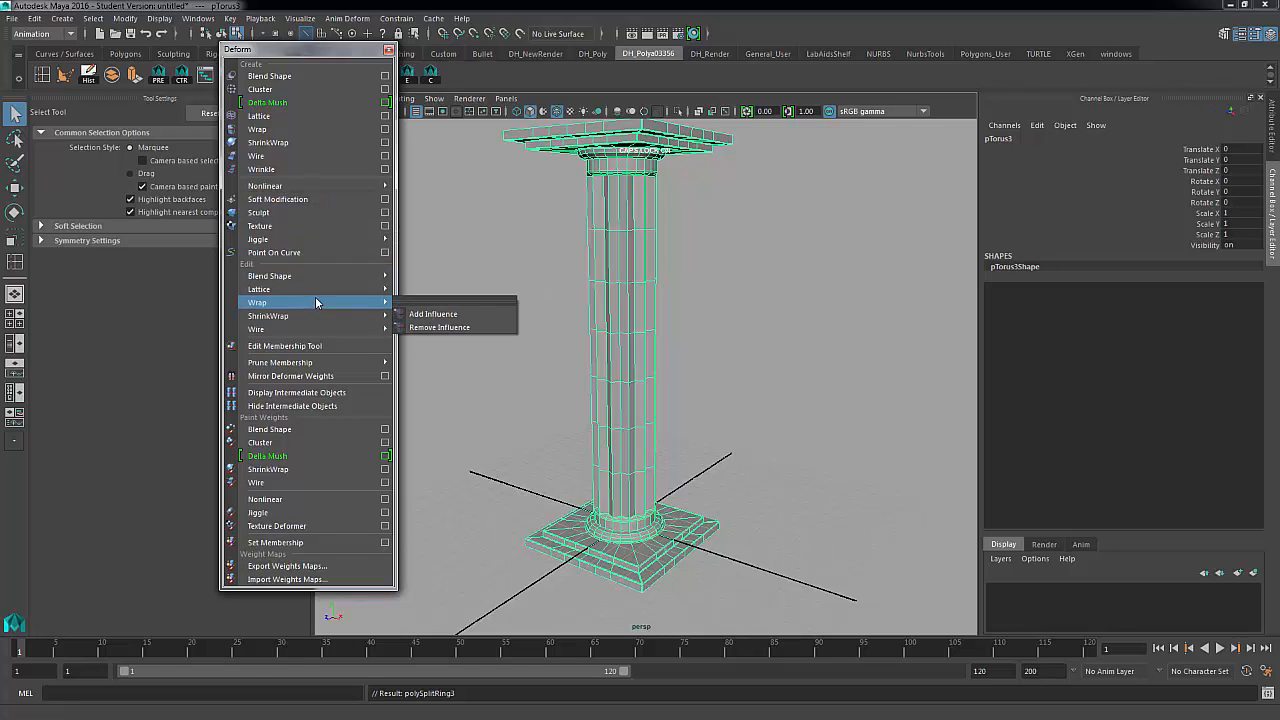
pyautogui.moveTo(307, 189)
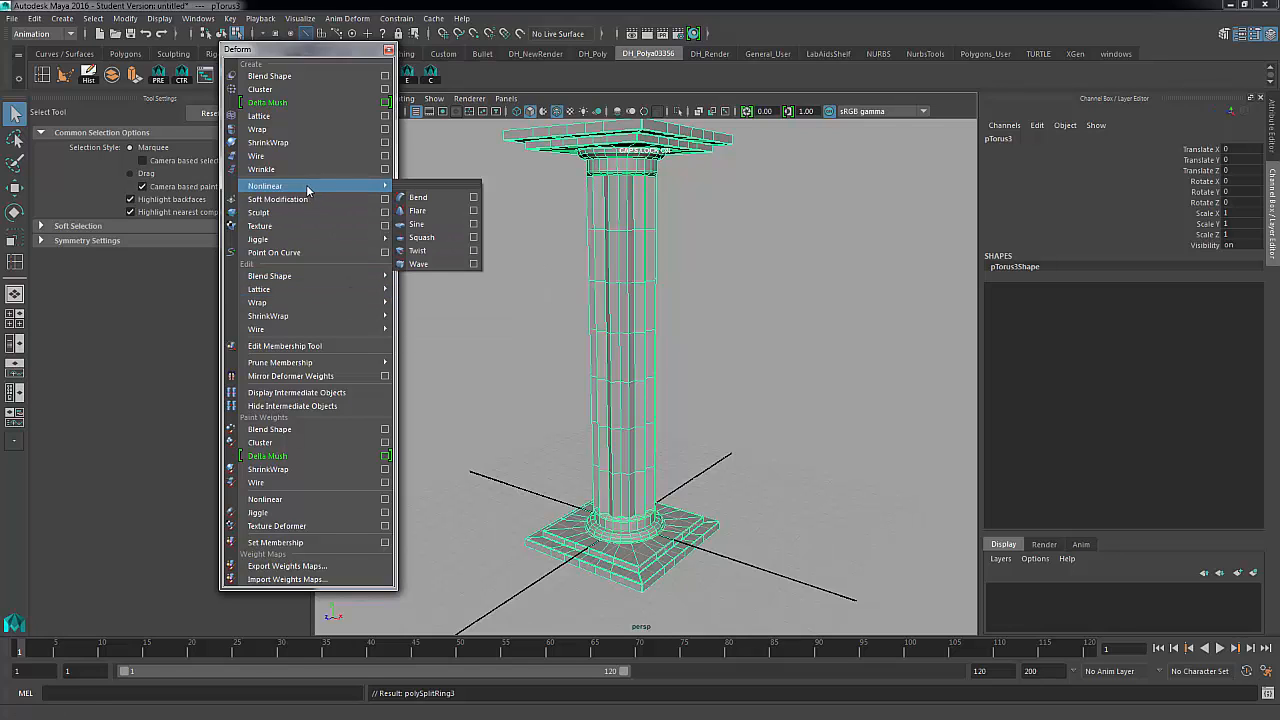
pyautogui.click(432, 252)
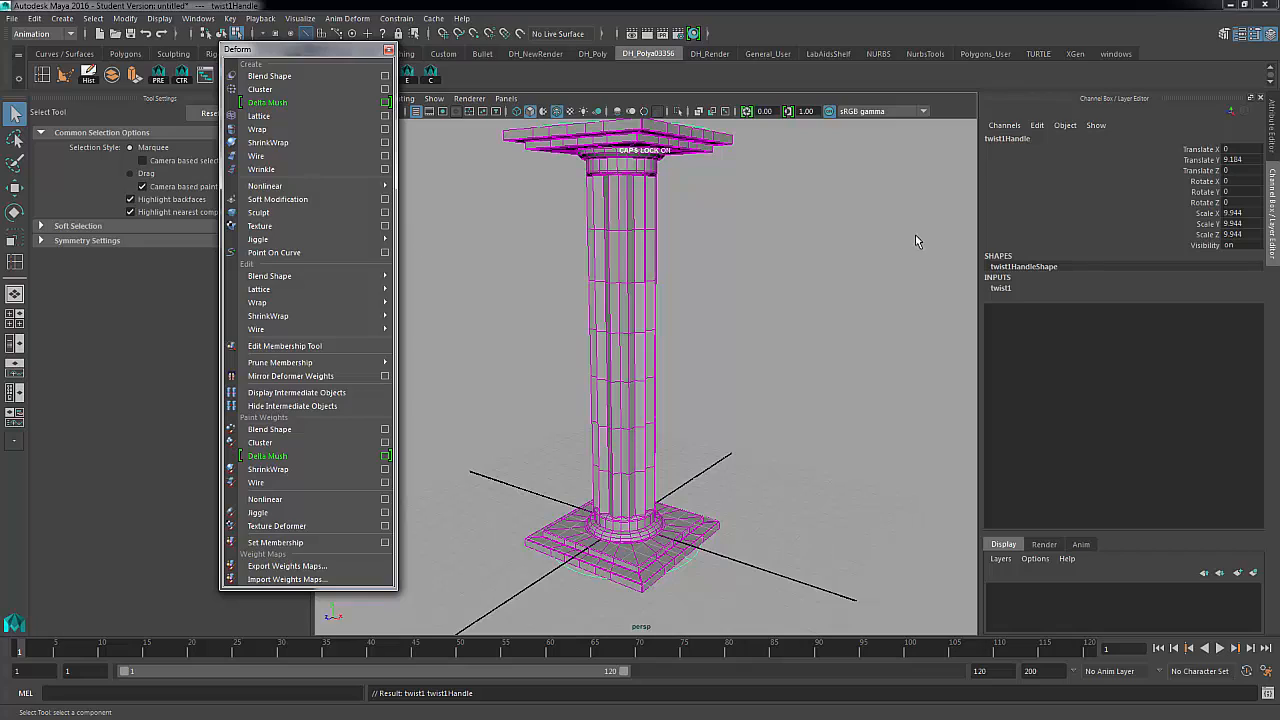
# Expand the twist input attributes, try out the End Angle interactively and set it to 90
pyautogui.click(1010, 289)
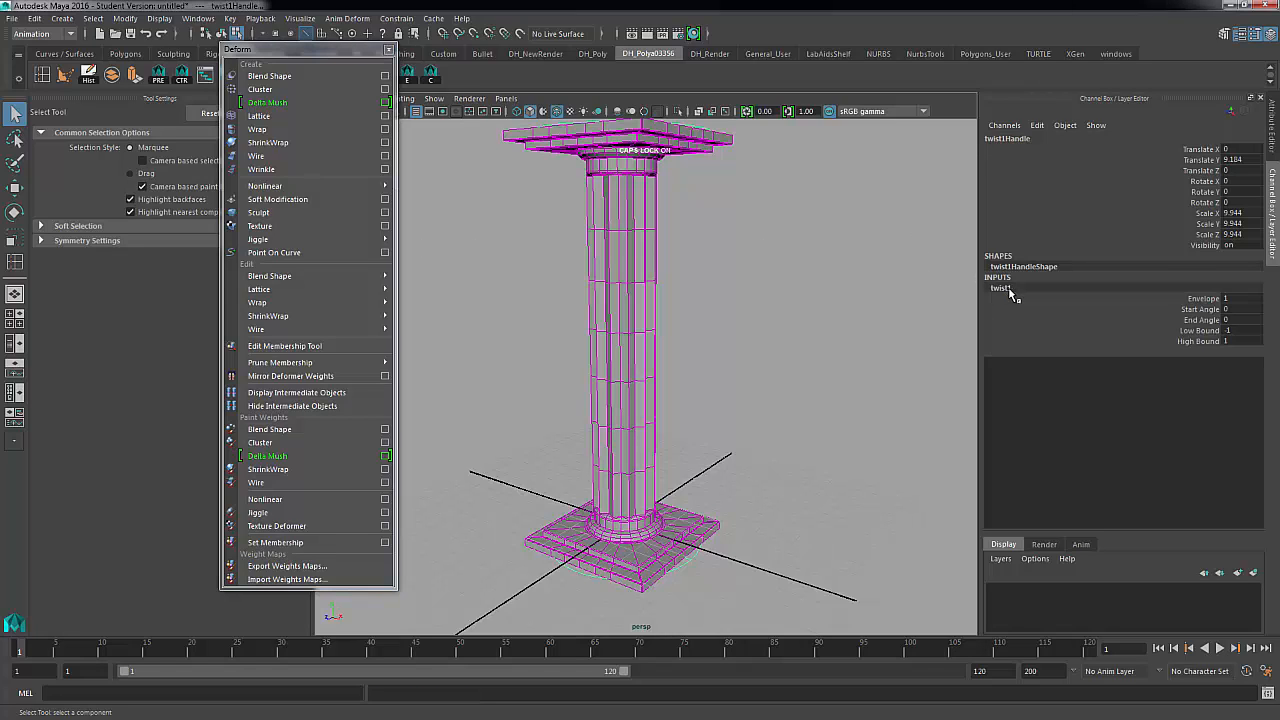
pyautogui.click(1158, 319)
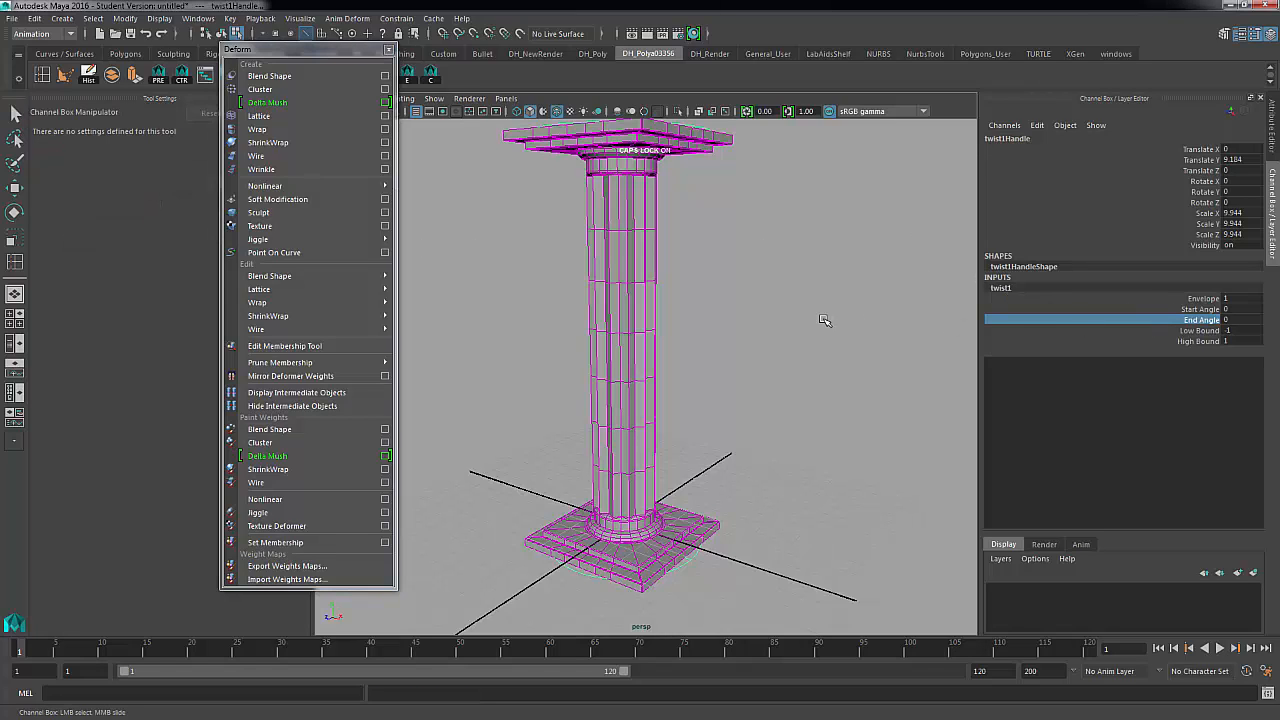
pyautogui.moveTo(823, 320); pyautogui.dragTo(908, 316, button='middle')
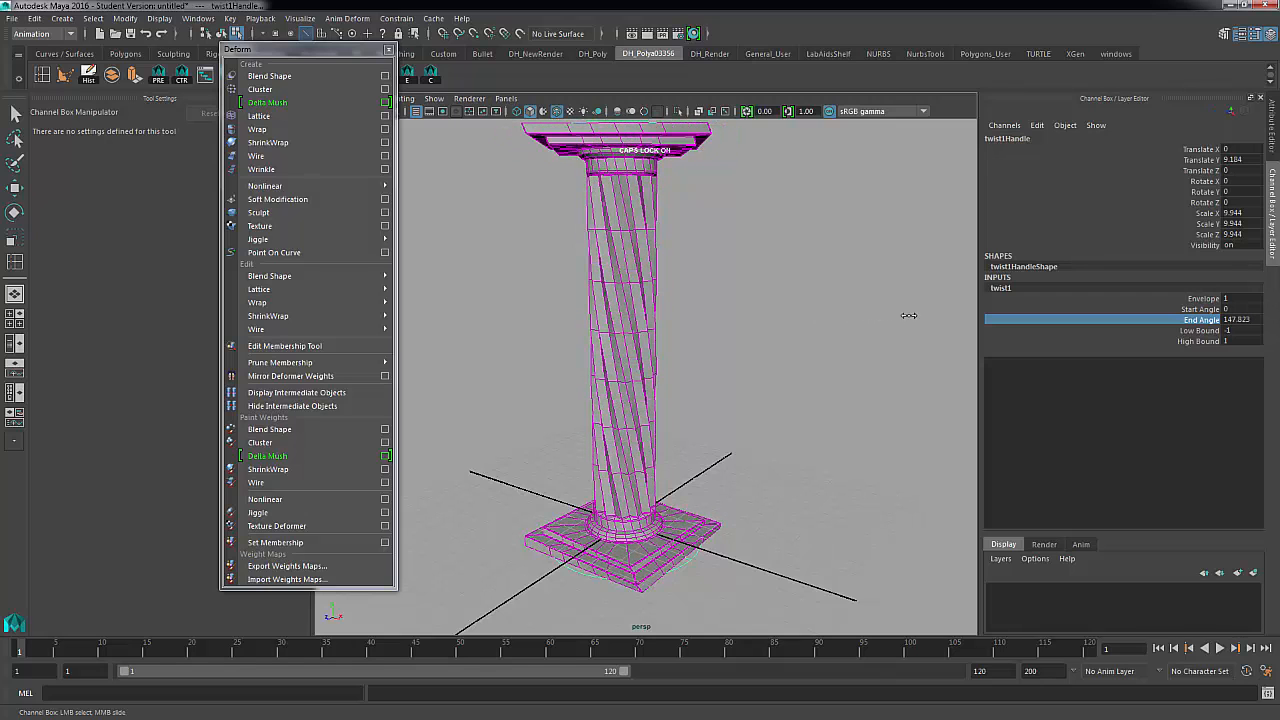
pyautogui.doubleClick(1254, 320)
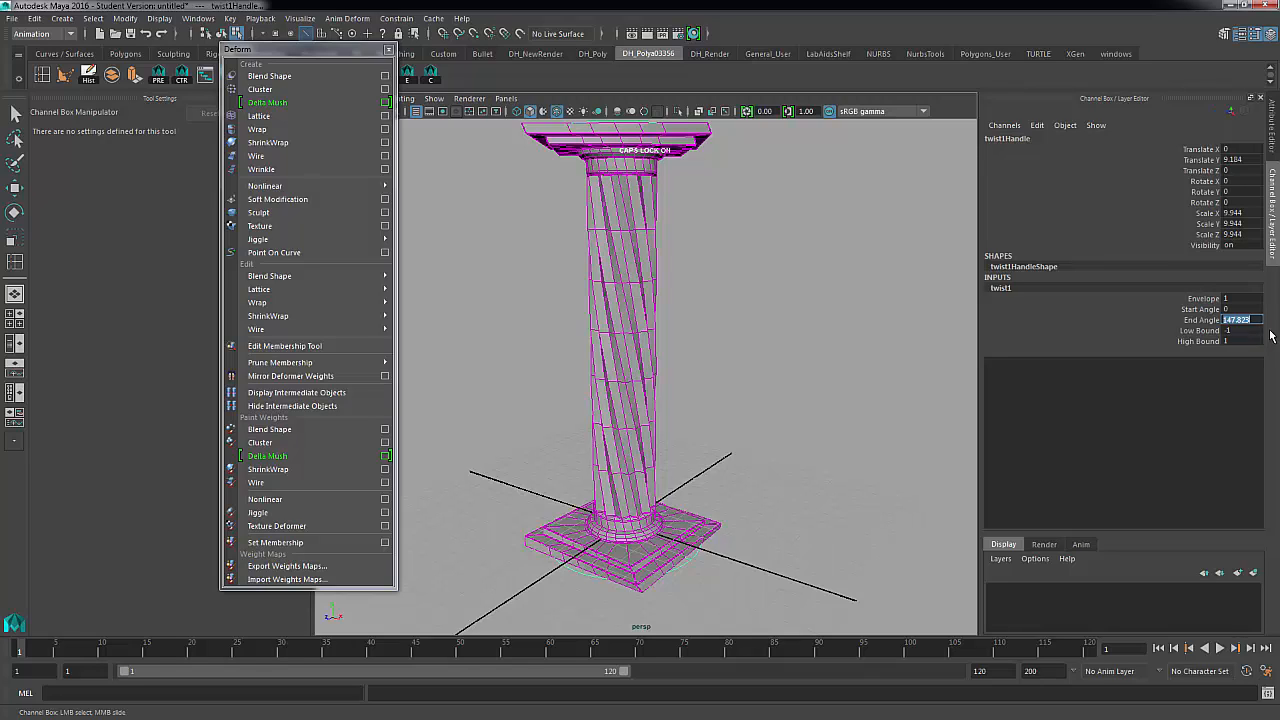
pyautogui.write('90')
pyautogui.press('Return')
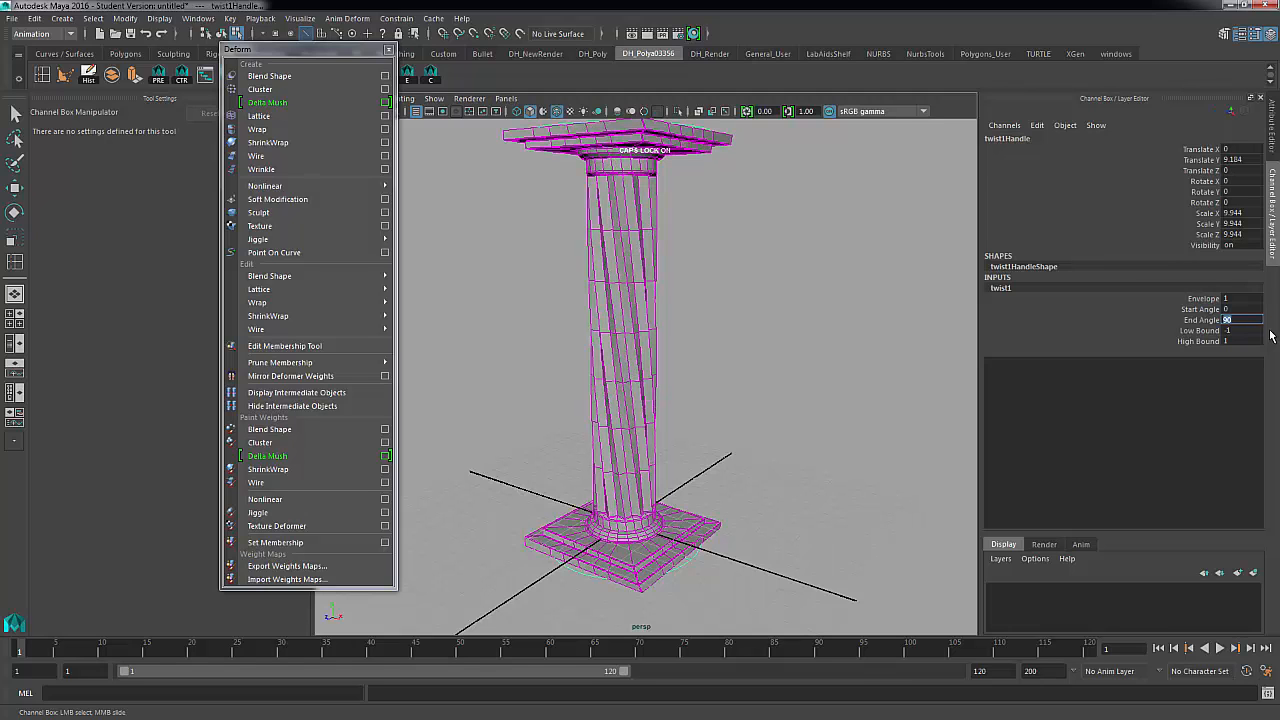
# Return the twisted column to object mode, select it and turn on smooth preview
pyautogui.keyDown('alt'); pyautogui.moveTo(774, 358); pyautogui.dragTo(680, 340); pyautogui.keyUp('alt')
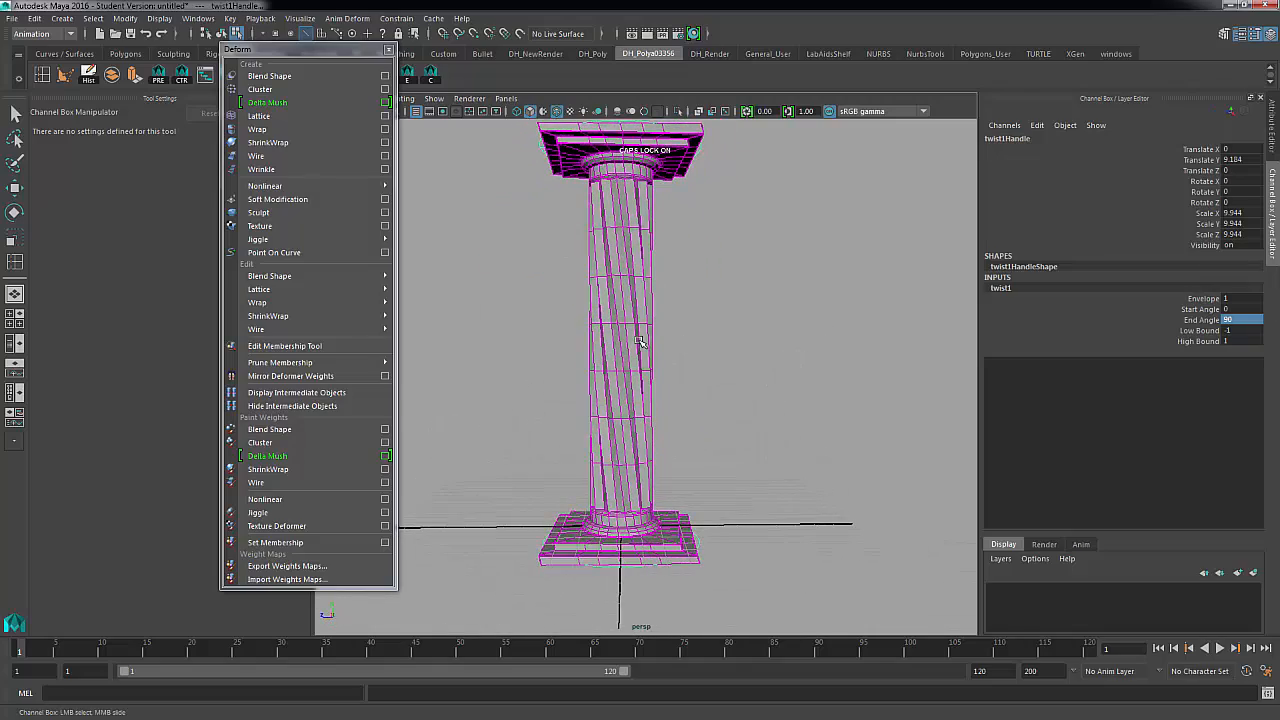
pyautogui.moveTo(640, 342); pyautogui.dragTo(634, 398, button='right')
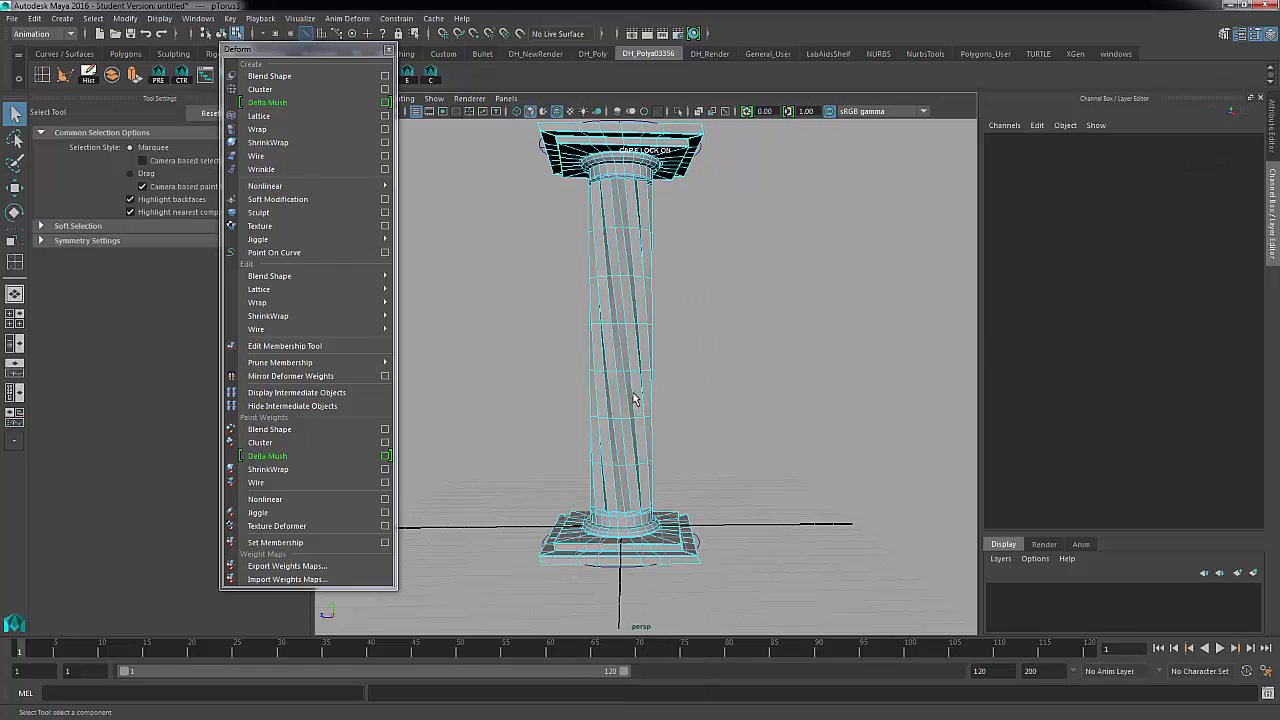
pyautogui.moveTo(634, 330); pyautogui.dragTo(690, 300, button='right')
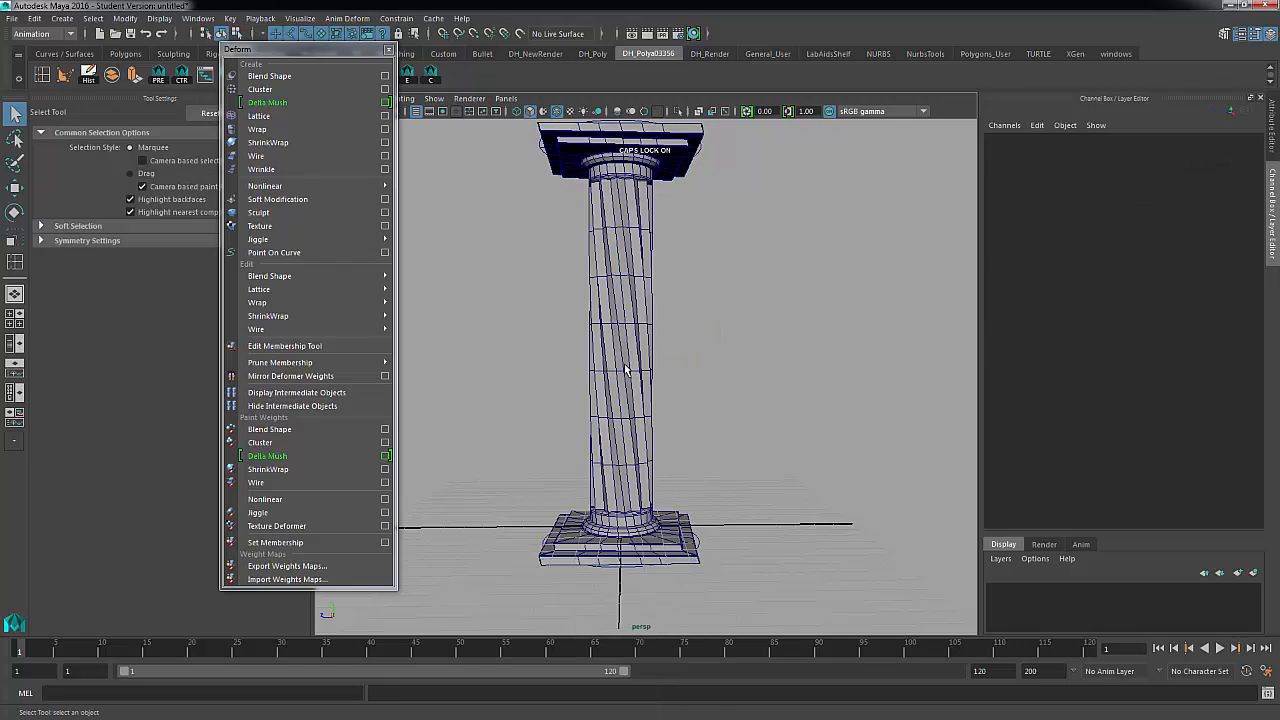
pyautogui.click(625, 370)
pyautogui.press('3')
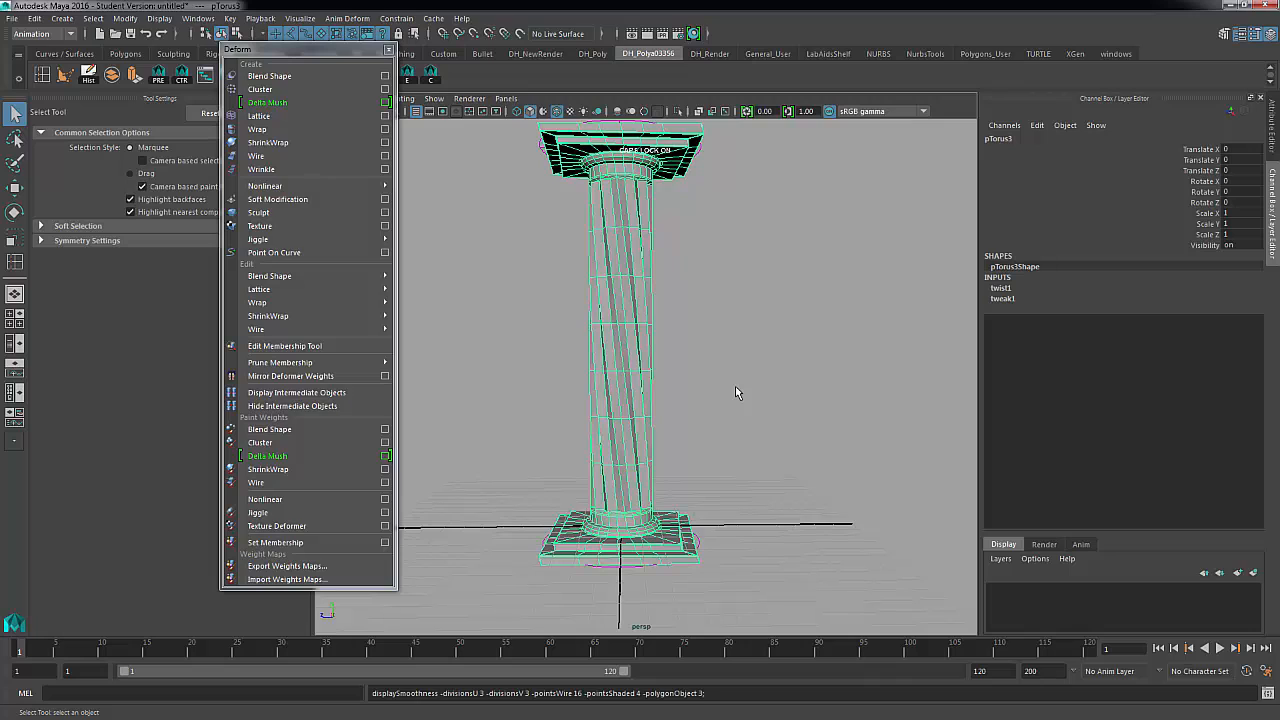
# Close the floating Deform window, deselect the column and turn off Wireframe on Shaded in the perspective view
pyautogui.click(797, 364)
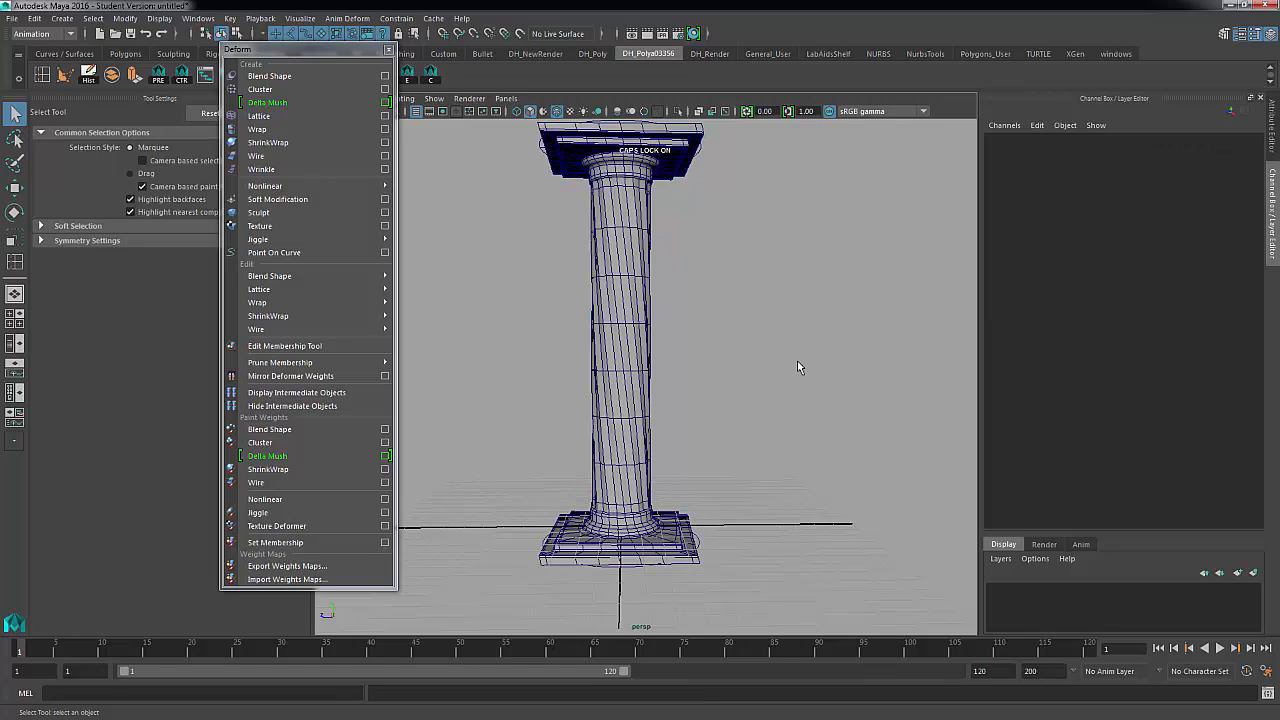
pyautogui.click(388, 50)
pyautogui.click(361, 98)
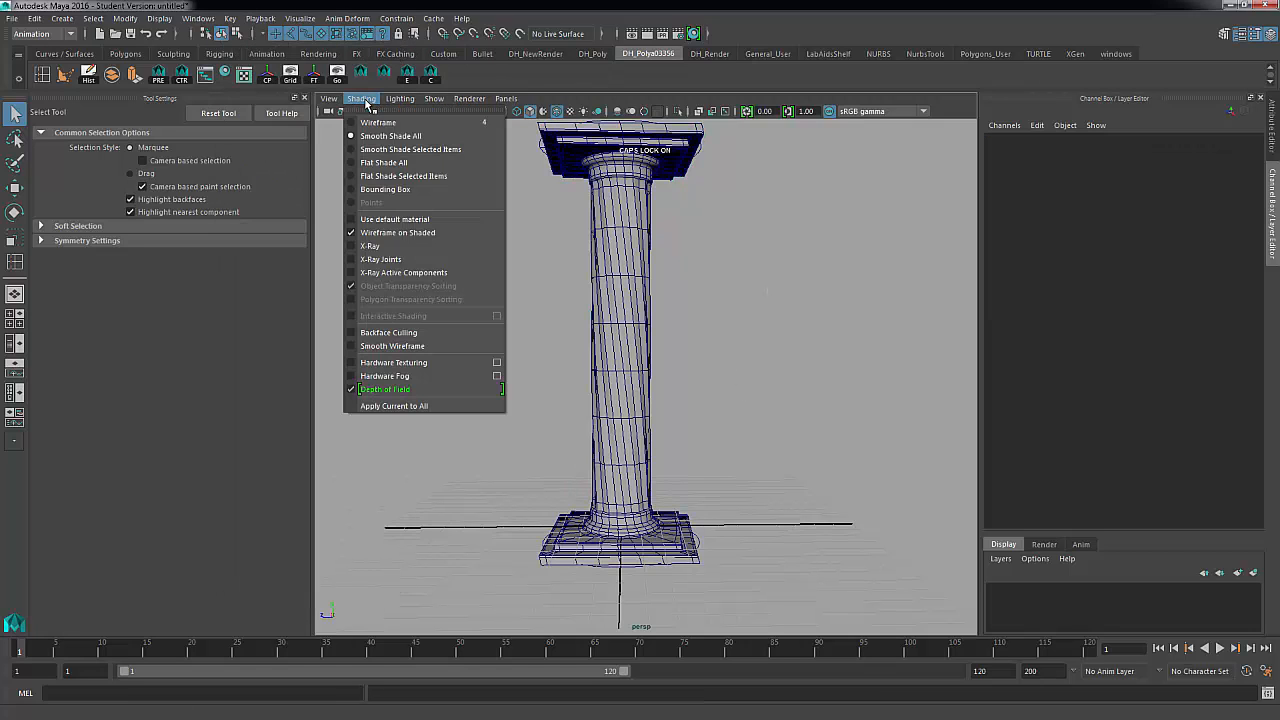
pyautogui.click(397, 232)
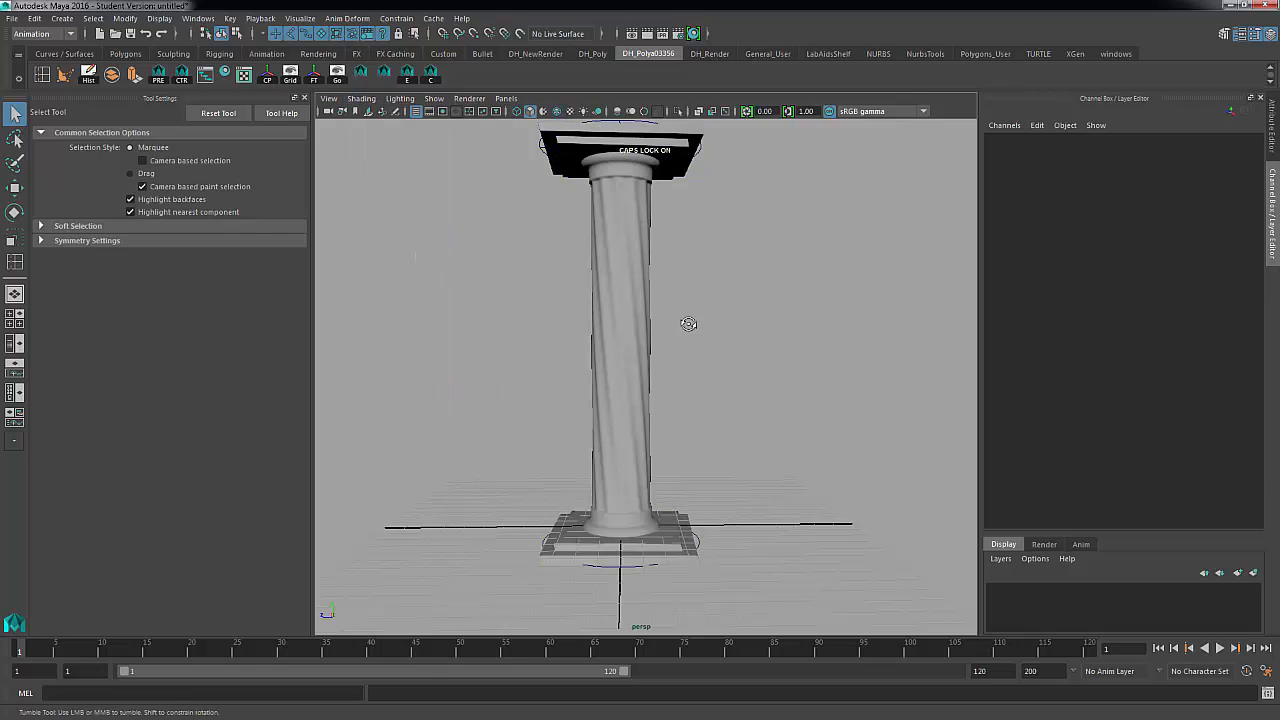
pyautogui.moveTo(686, 323)
pyautogui.keyDown('alt'); pyautogui.mouseDown()
pyautogui.moveTo(494, 314)
pyautogui.moveTo(713, 318)
pyautogui.moveTo(643, 346)
pyautogui.moveTo(477, 331)
pyautogui.moveTo(594, 360)
pyautogui.moveTo(567, 299)
pyautogui.moveTo(563, 337)
pyautogui.moveTo(600, 349)
pyautogui.moveTo(663, 287)
pyautogui.mouseUp(); pyautogui.keyUp('alt')
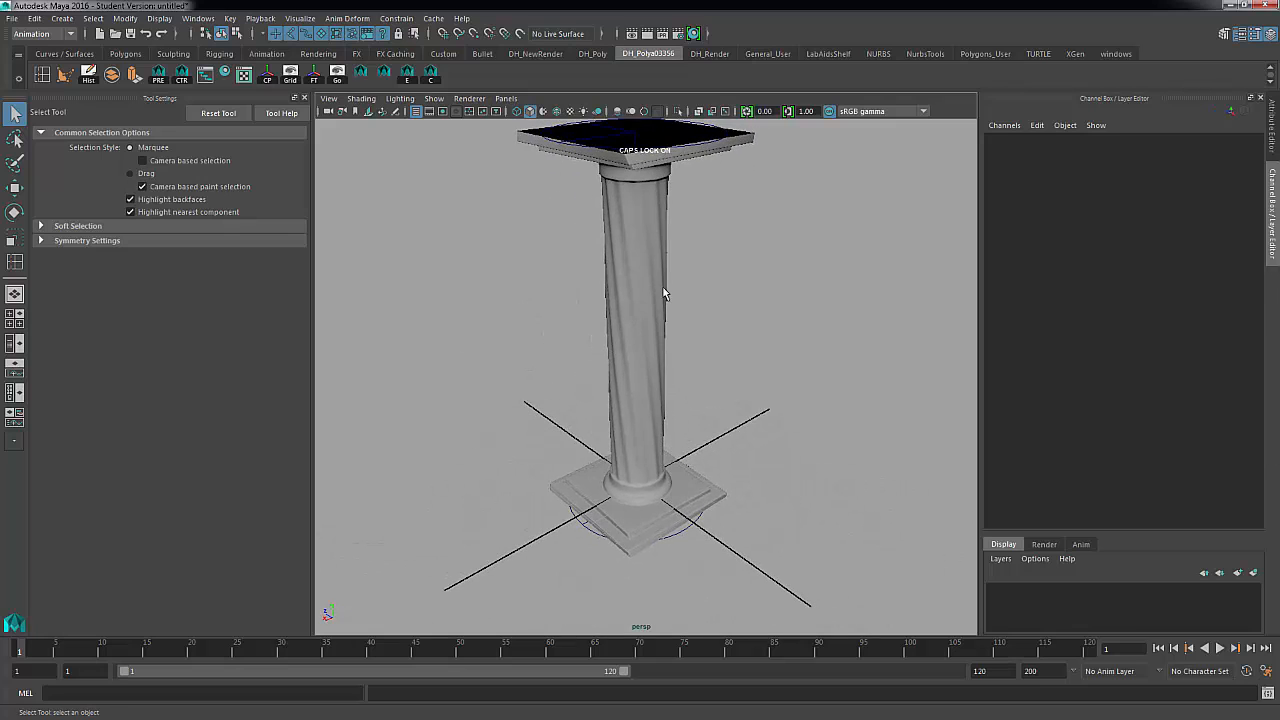
# Examine the top of the capital and the Twist deformer's handle up close, comparing the column selected and deselected
pyautogui.keyDown('alt'); pyautogui.moveTo(770, 205); pyautogui.dragTo(751, 266); pyautogui.keyUp('alt')
pyautogui.click(692, 230)
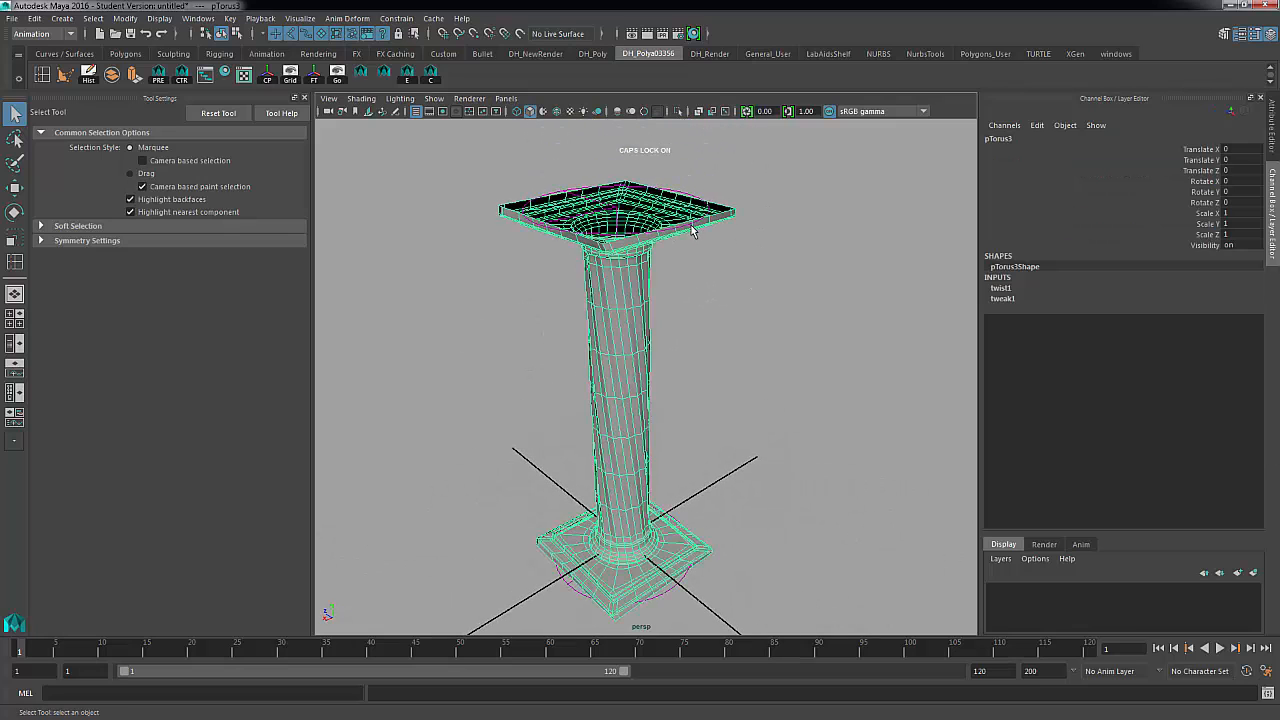
pyautogui.click(692, 195)
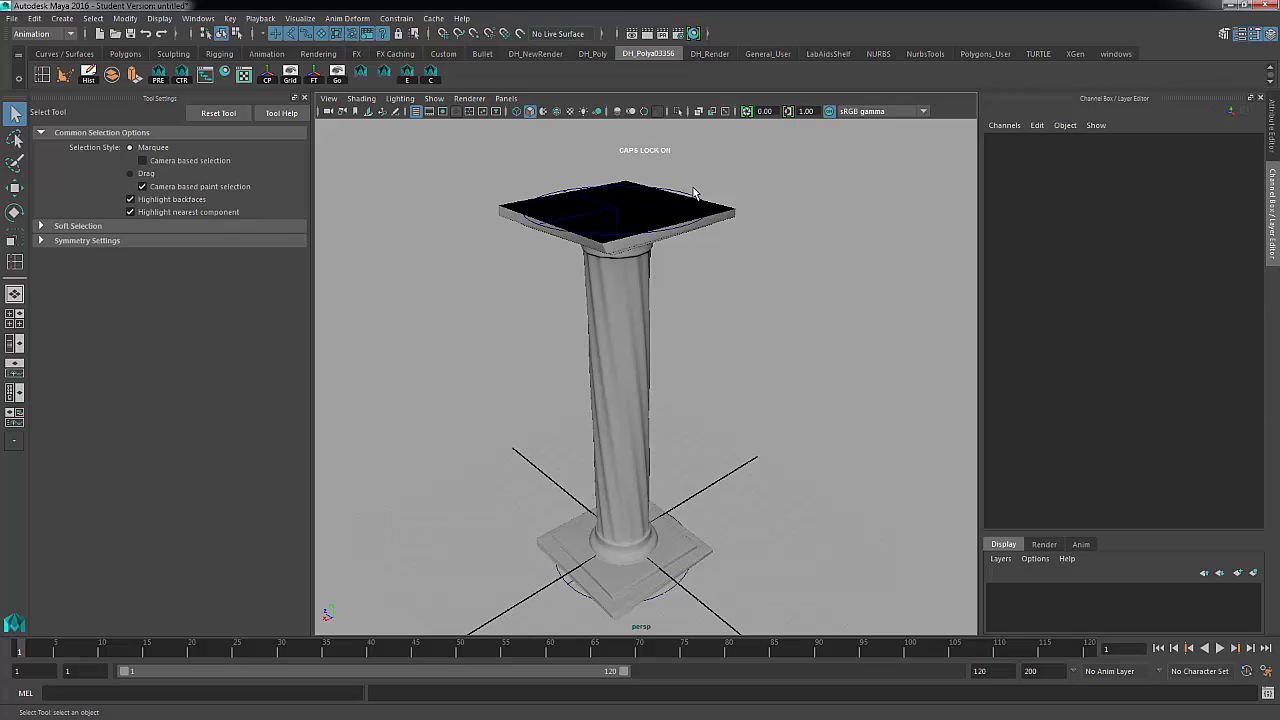
pyautogui.click(543, 237)
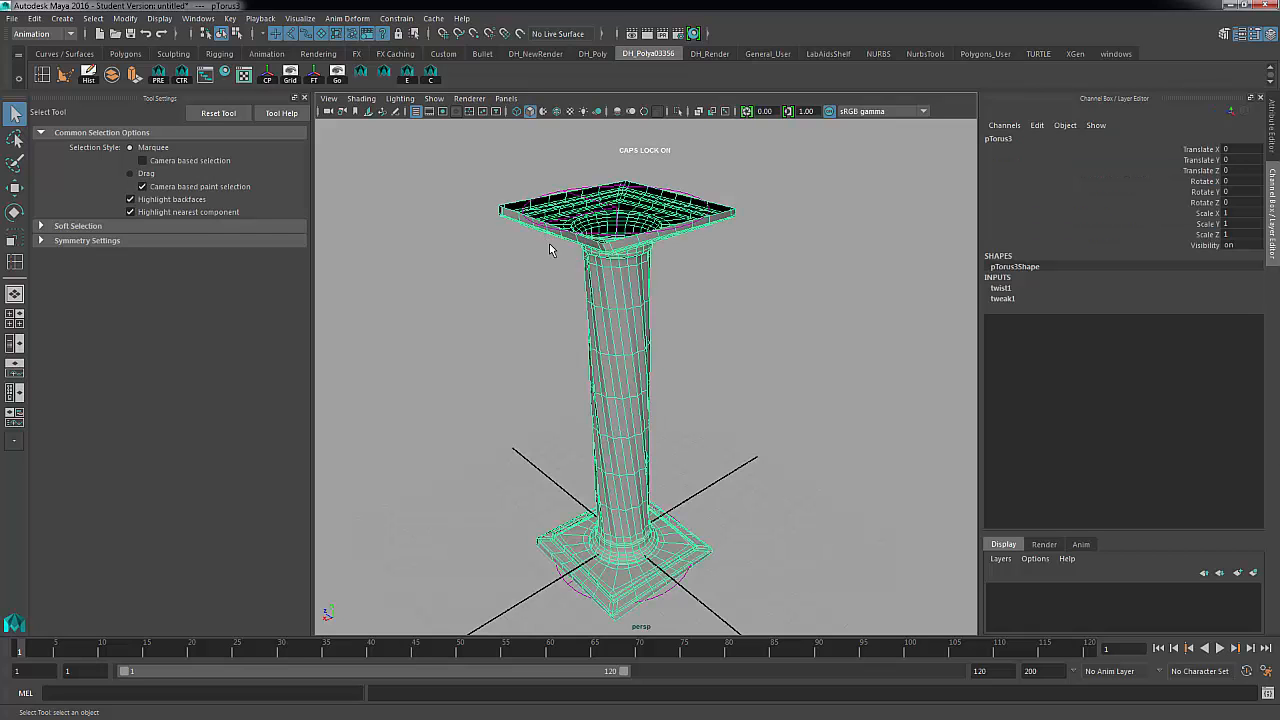
pyautogui.keyDown('alt'); pyautogui.moveTo(511, 279); pyautogui.dragTo(797, 300, button='right'); pyautogui.keyUp('alt')
pyautogui.keyDown('alt'); pyautogui.moveTo(797, 300); pyautogui.dragTo(826, 495, button='middle'); pyautogui.keyUp('alt')
pyautogui.click(384, 352)
pyautogui.keyDown('alt'); pyautogui.moveTo(384, 352); pyautogui.dragTo(378, 390); pyautogui.keyUp('alt')
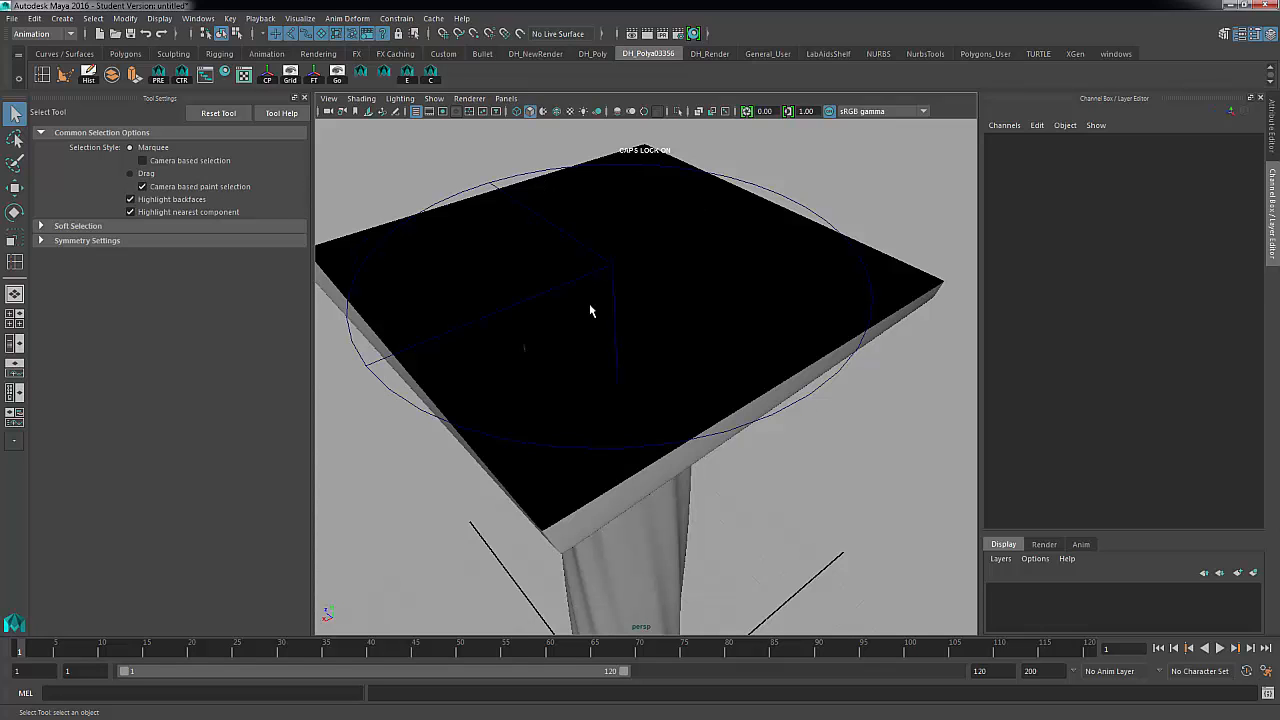
pyautogui.click(613, 273)
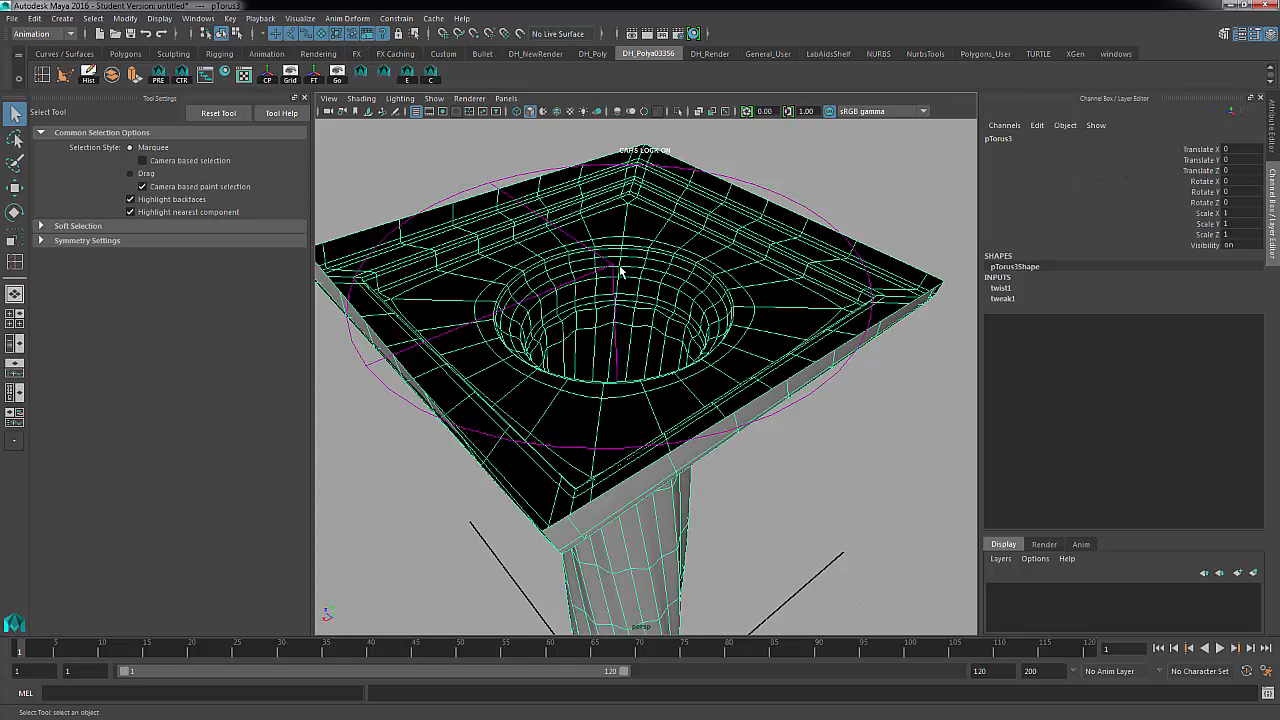
pyautogui.click(800, 167)
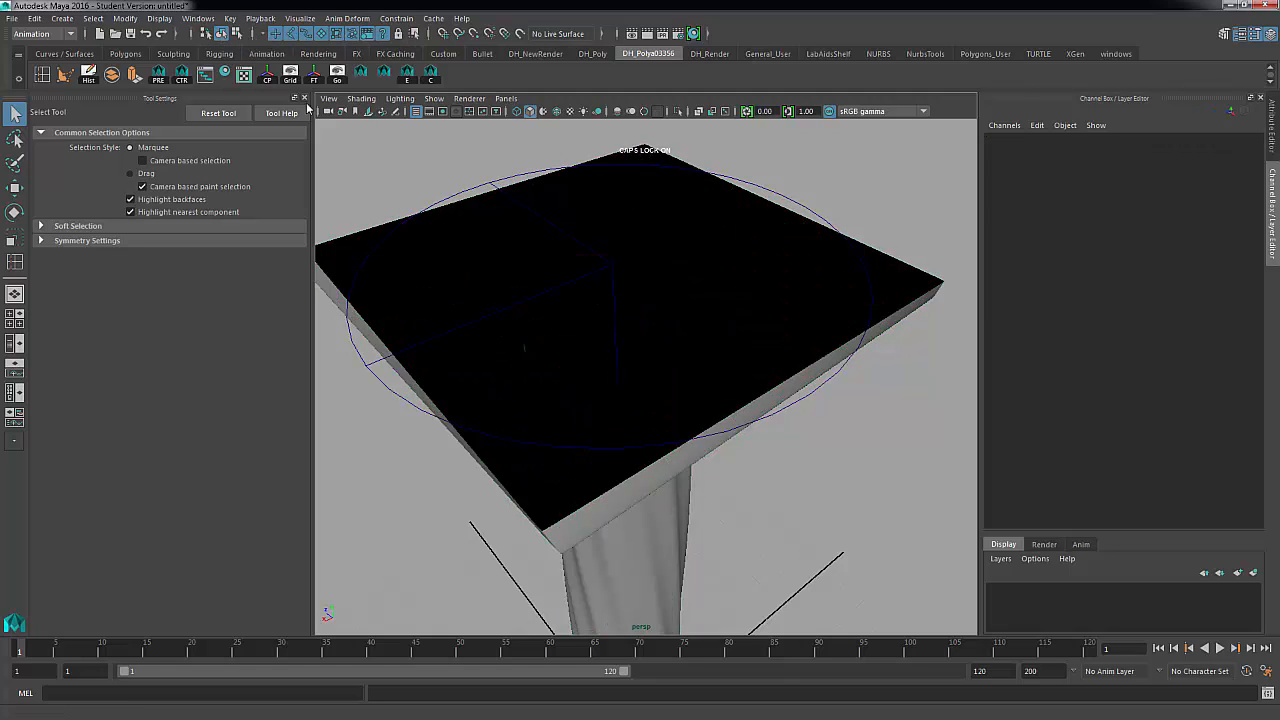
pyautogui.scroll(-4, 646, 245)
pyautogui.keyDown('alt'); pyautogui.moveTo(700, 332); pyautogui.dragTo(703, 317); pyautogui.keyUp('alt')
pyautogui.keyDown('alt'); pyautogui.moveTo(790, 367); pyautogui.dragTo(801, 291); pyautogui.keyUp('alt')
pyautogui.keyDown('alt'); pyautogui.moveTo(763, 304); pyautogui.dragTo(675, 325, button='right'); pyautogui.keyUp('alt')
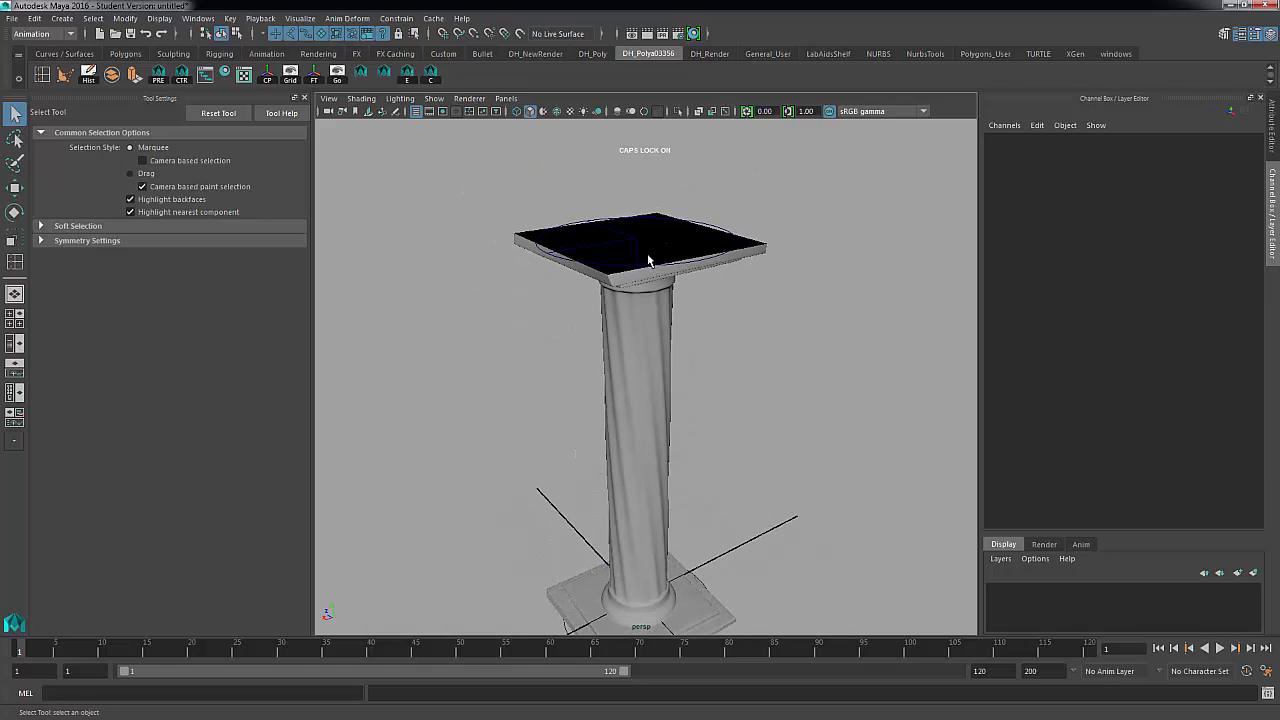
# Select the twisted column and delete its history to bake in the twist and remove the deformer
pyautogui.click(655, 282)
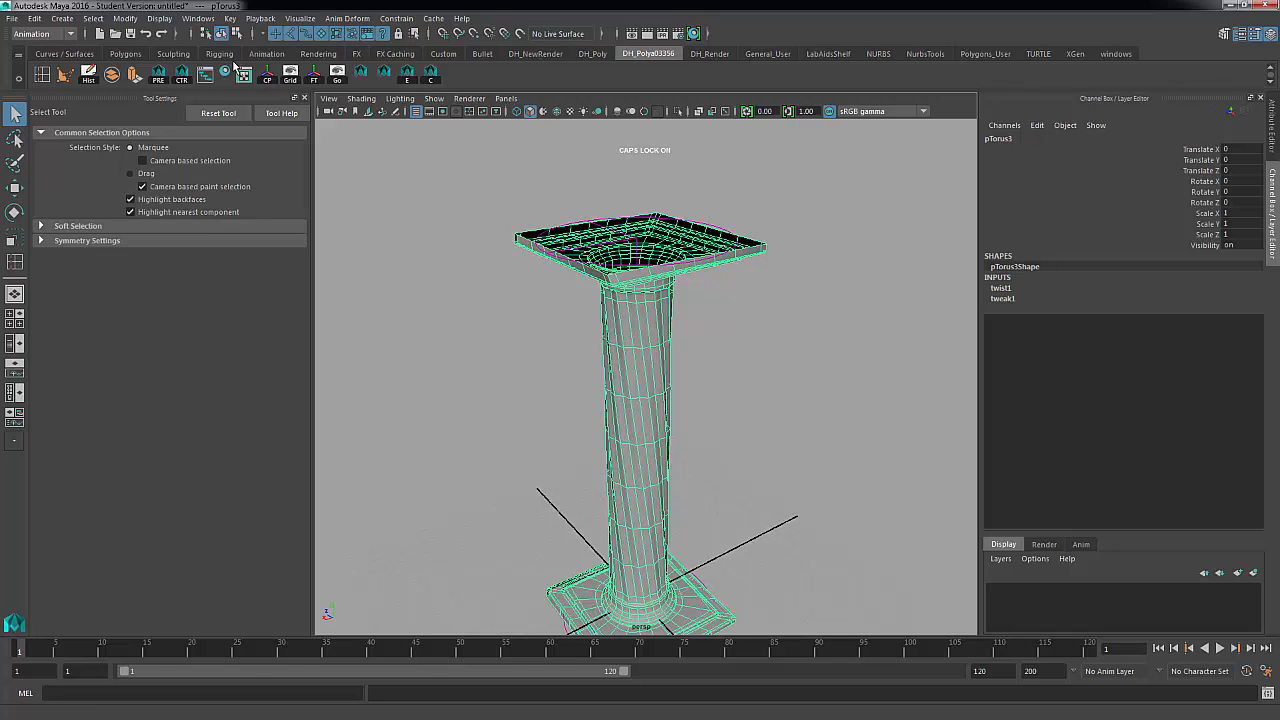
pyautogui.click(35, 18)
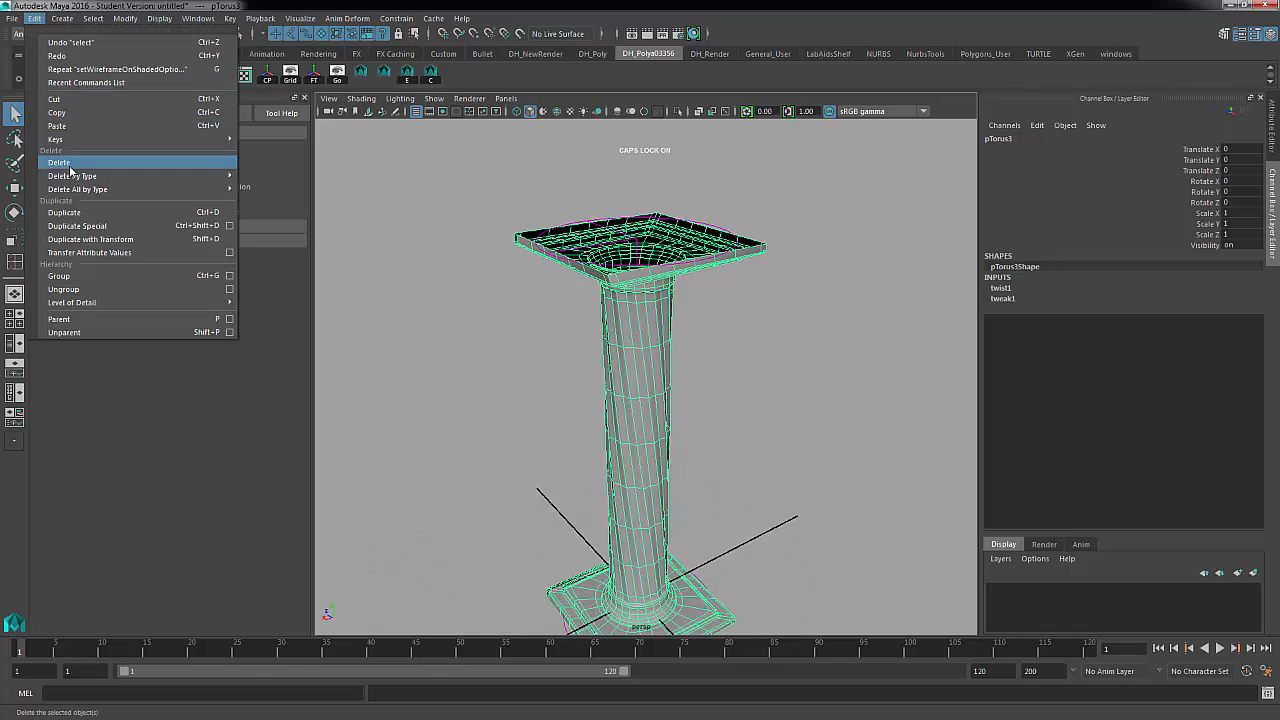
pyautogui.moveTo(76, 178)
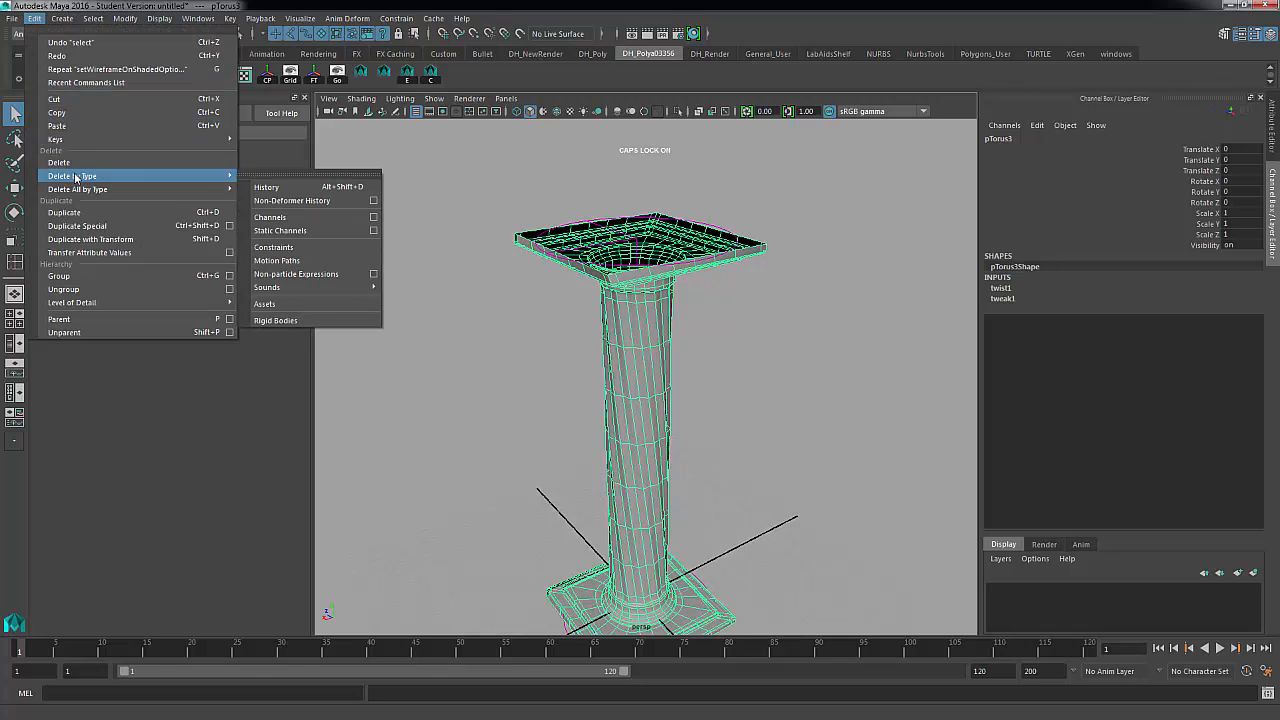
pyautogui.click(266, 187)
pyautogui.click(771, 326)
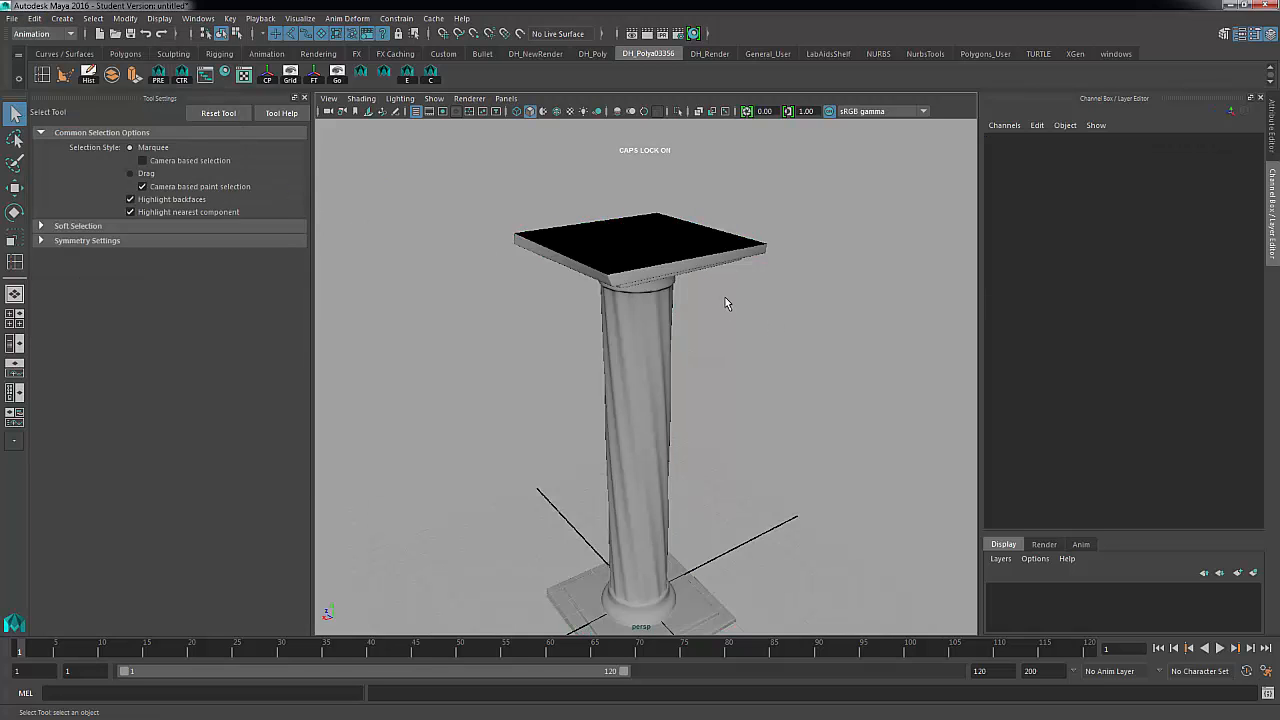
pyautogui.keyDown('alt'); pyautogui.moveTo(718, 380); pyautogui.dragTo(737, 360); pyautogui.keyUp('alt')
pyautogui.scroll(-3, 752, 370)
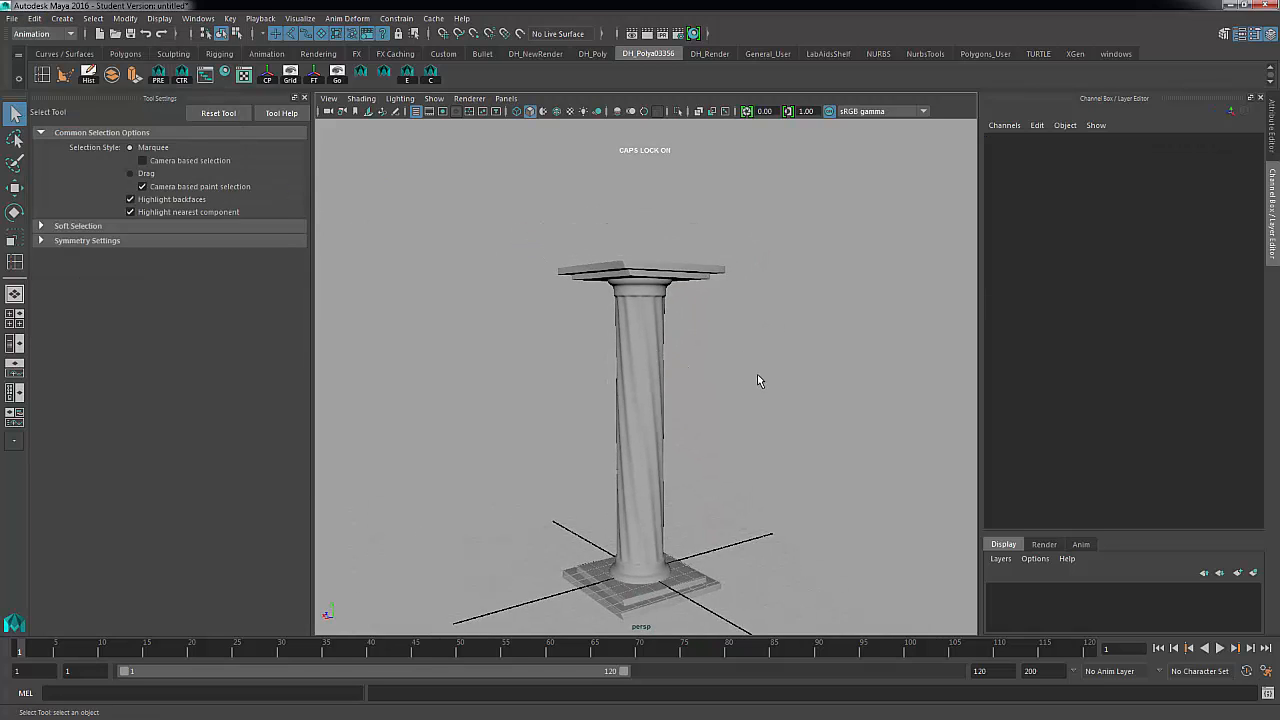
pyautogui.keyDown('alt'); pyautogui.moveTo(757, 377); pyautogui.dragTo(748, 302, button='middle'); pyautogui.keyUp('alt')
pyautogui.keyDown('alt'); pyautogui.moveTo(748, 302); pyautogui.dragTo(704, 317); pyautogui.keyUp('alt')
# In vertex mode, select the six middle vertex rings of the shaft and scale them outward in X and Z by about 1.18
pyautogui.click(637, 318)
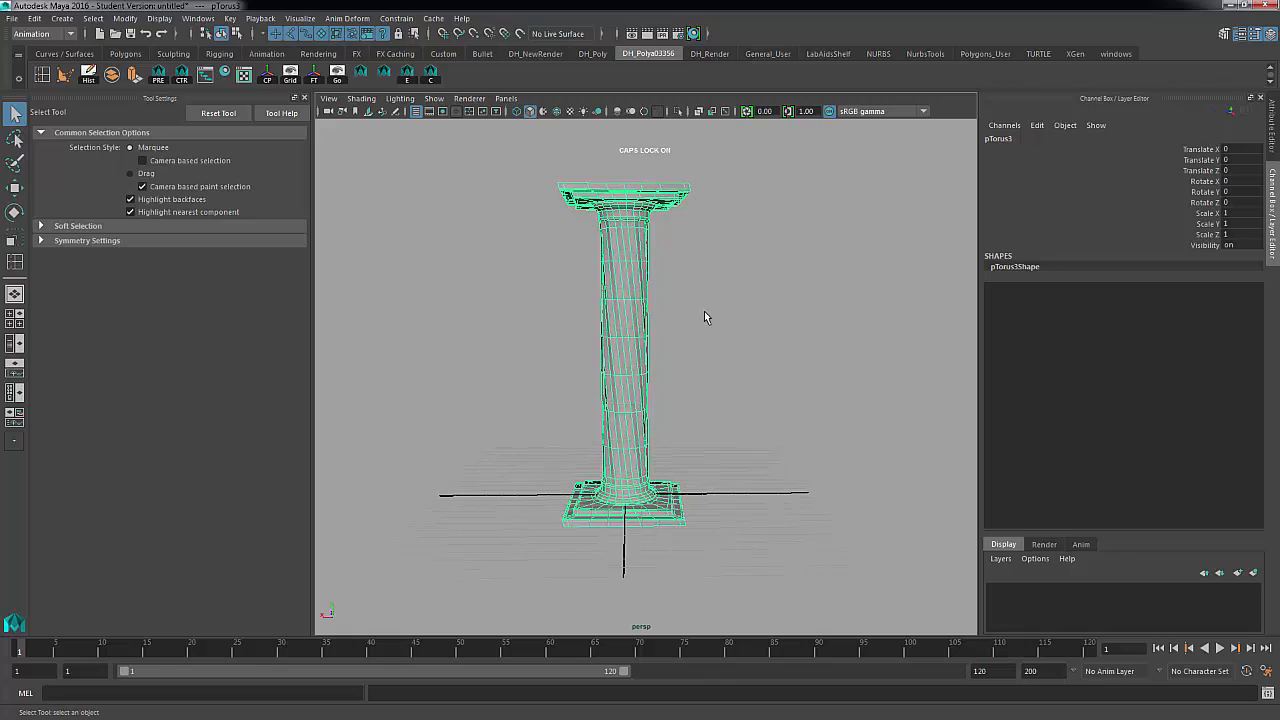
pyautogui.moveTo(640, 322); pyautogui.dragTo(605, 318, button='right')
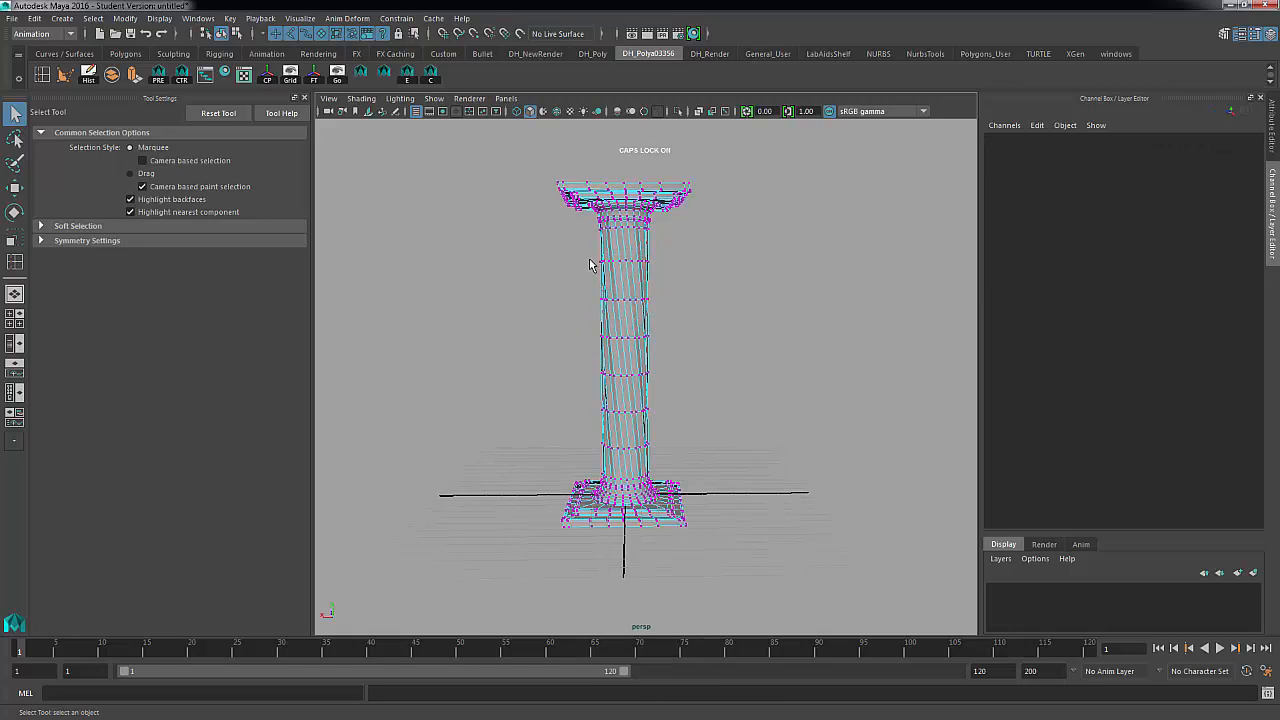
pyautogui.moveTo(568, 249); pyautogui.dragTo(686, 425)
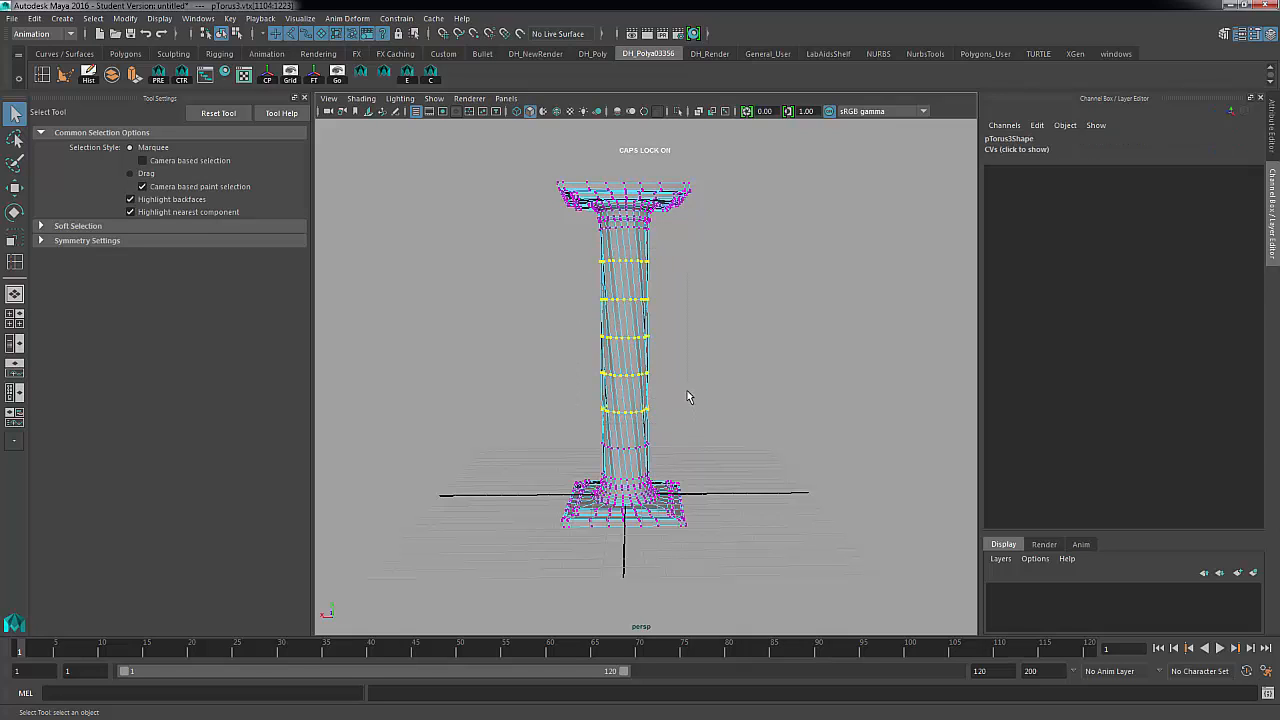
pyautogui.press('r')
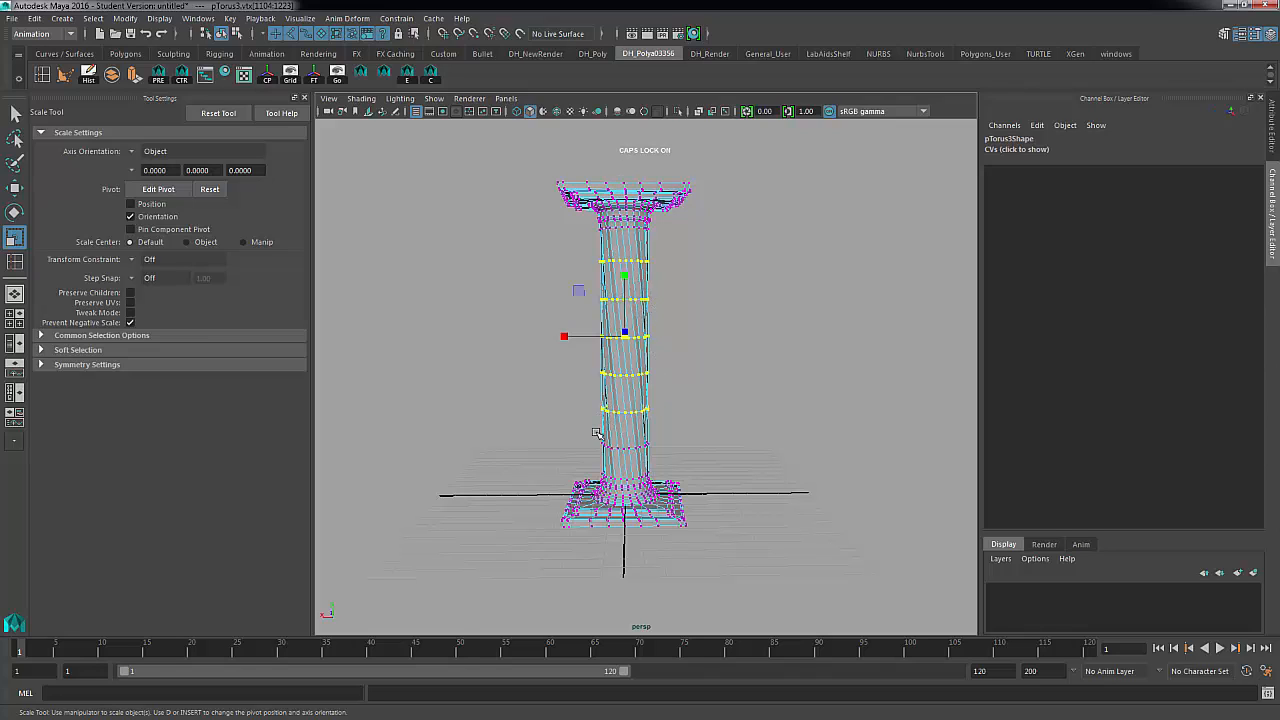
pyautogui.keyDown('shift'); pyautogui.moveTo(587, 433); pyautogui.dragTo(688, 456); pyautogui.keyUp('shift')
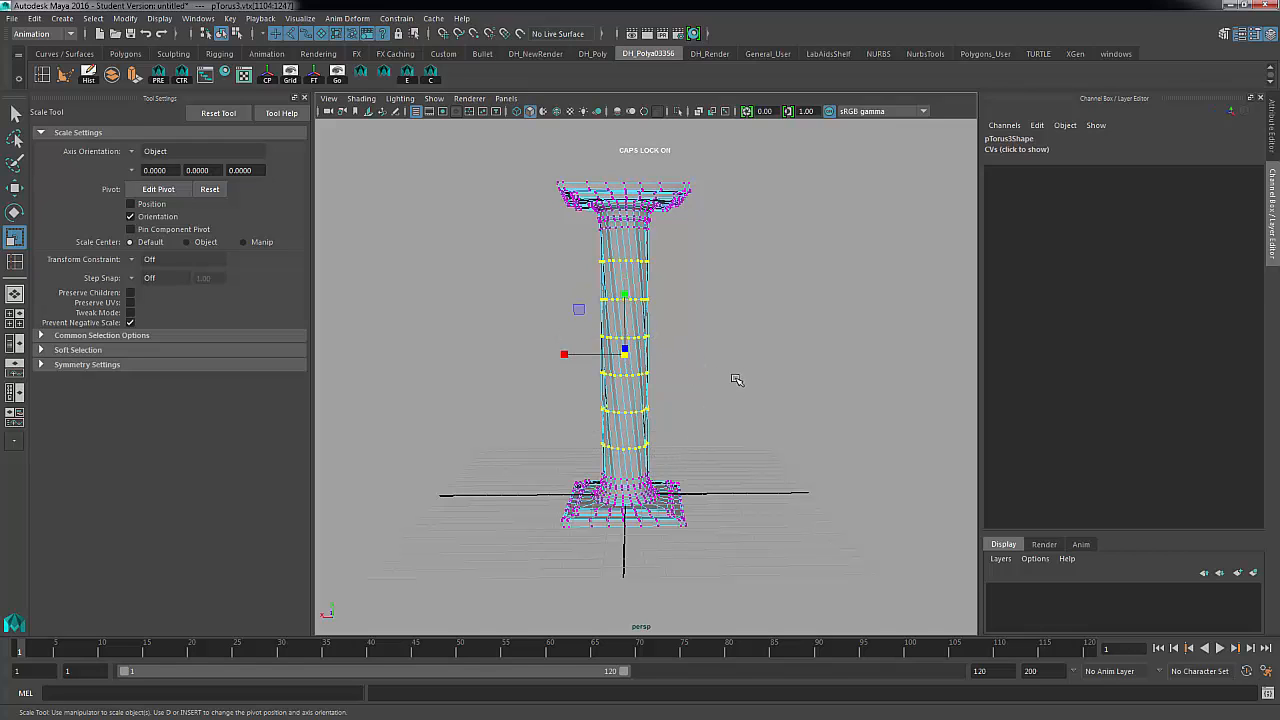
pyautogui.keyDown('alt'); pyautogui.moveTo(740, 378); pyautogui.dragTo(707, 390); pyautogui.keyUp('alt')
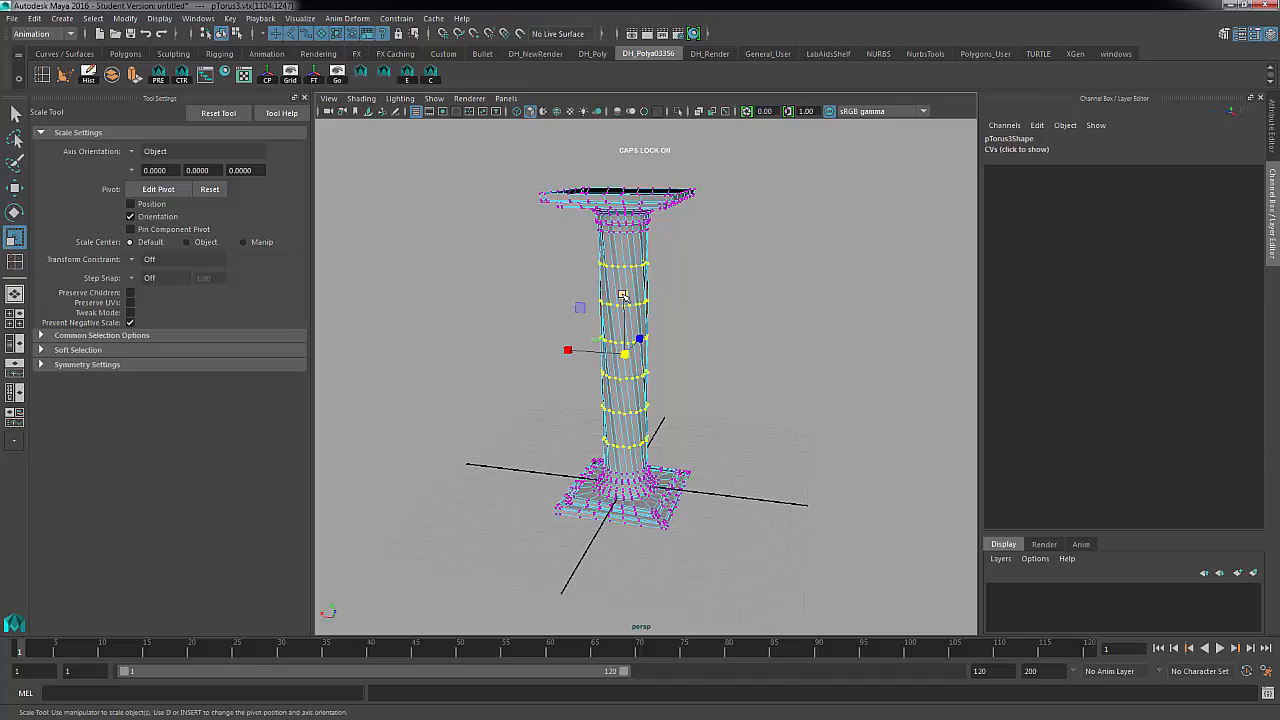
pyautogui.moveTo(622, 296); pyautogui.dragTo(625, 283)
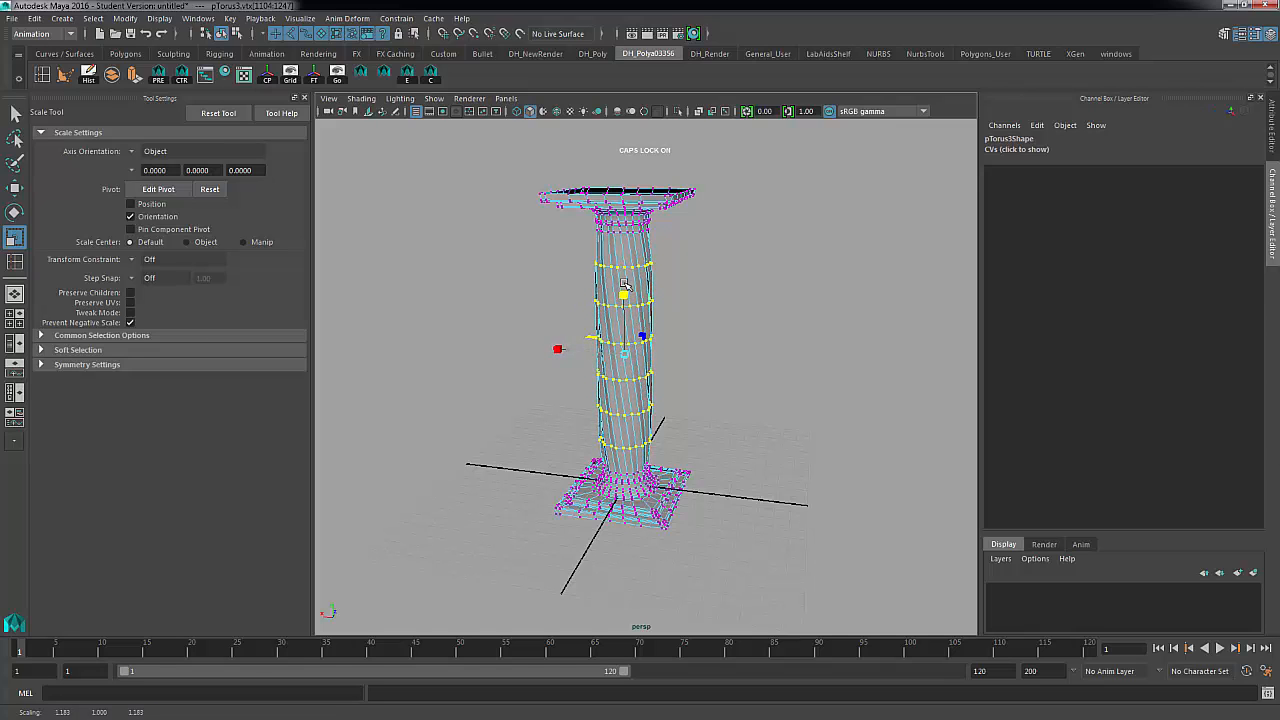
pyautogui.click(740, 337)
pyautogui.keyDown('alt'); pyautogui.moveTo(738, 339); pyautogui.dragTo(736, 317); pyautogui.keyUp('alt')
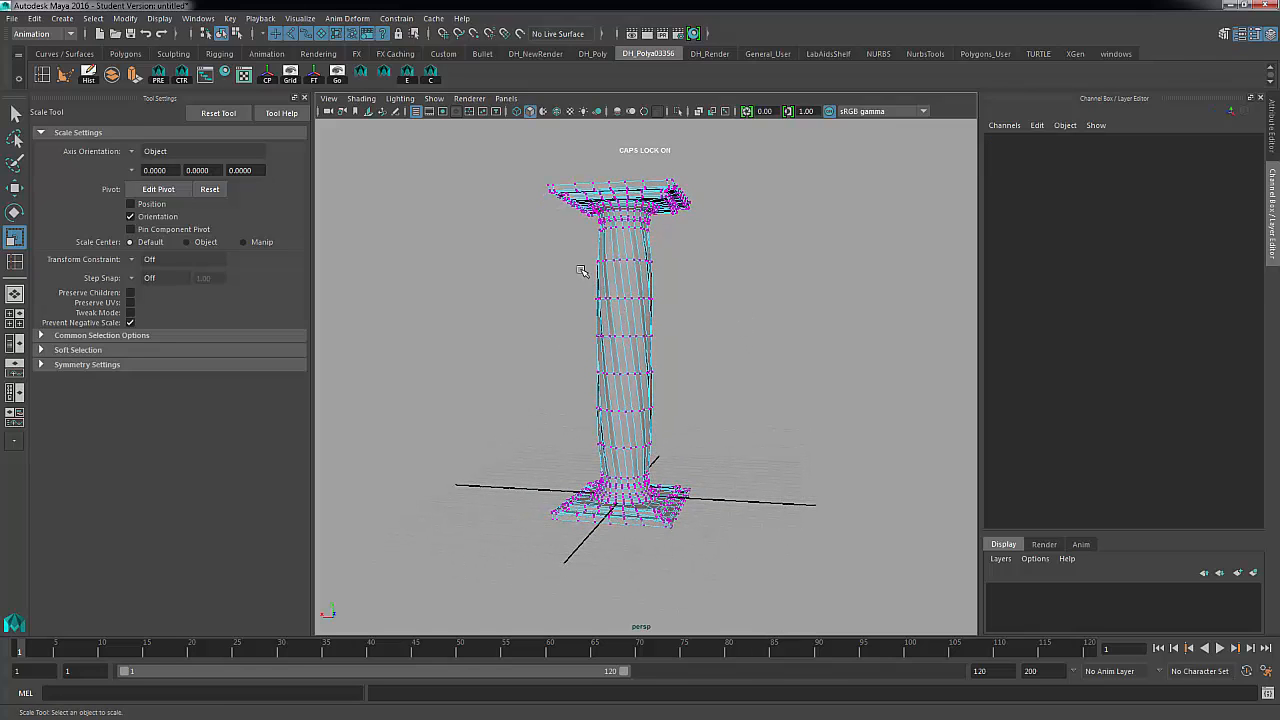
# Widen the shaft's four middle vertex rings in X and Z, and the two central rings further, to form a rounded bulge
pyautogui.moveTo(557, 274); pyautogui.dragTo(690, 425)
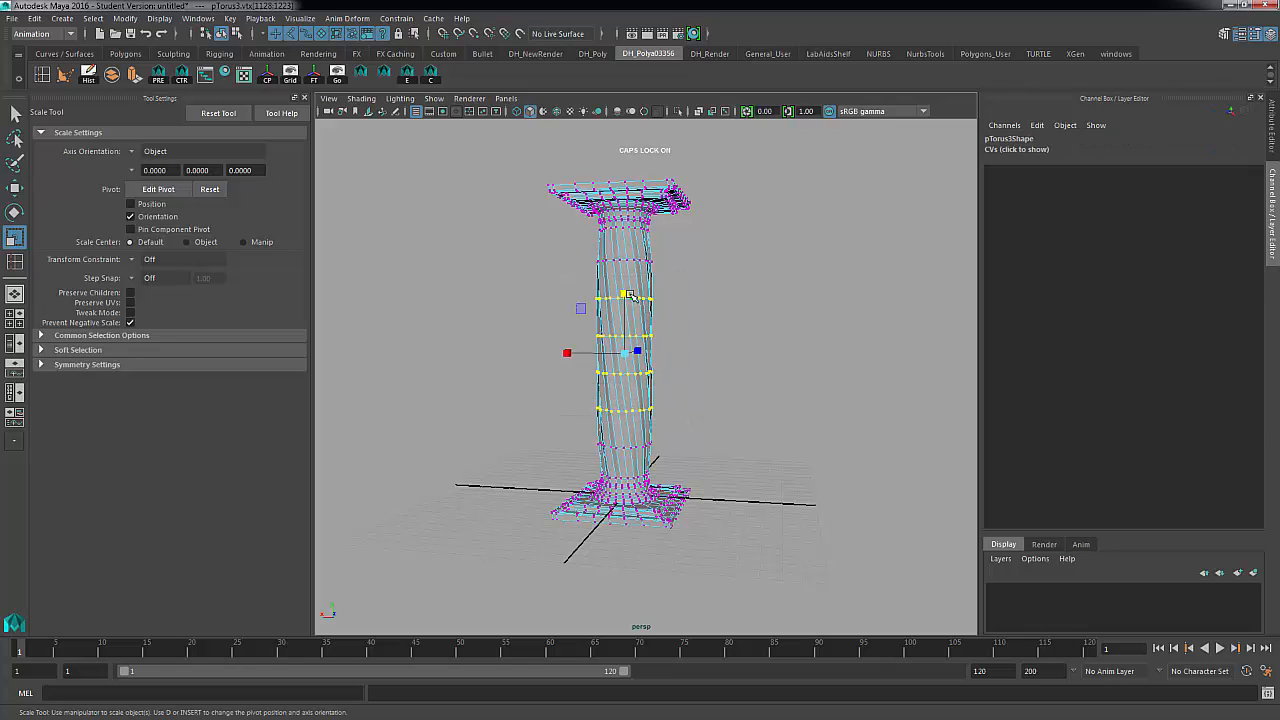
pyautogui.keyDown('ctrl'); pyautogui.moveTo(625, 296); pyautogui.dragTo(625, 283); pyautogui.keyUp('ctrl')
pyautogui.moveTo(556, 316); pyautogui.dragTo(700, 393)
pyautogui.keyDown('ctrl'); pyautogui.moveTo(625, 294); pyautogui.dragTo(625, 283); pyautogui.keyUp('ctrl')
pyautogui.click(745, 332)
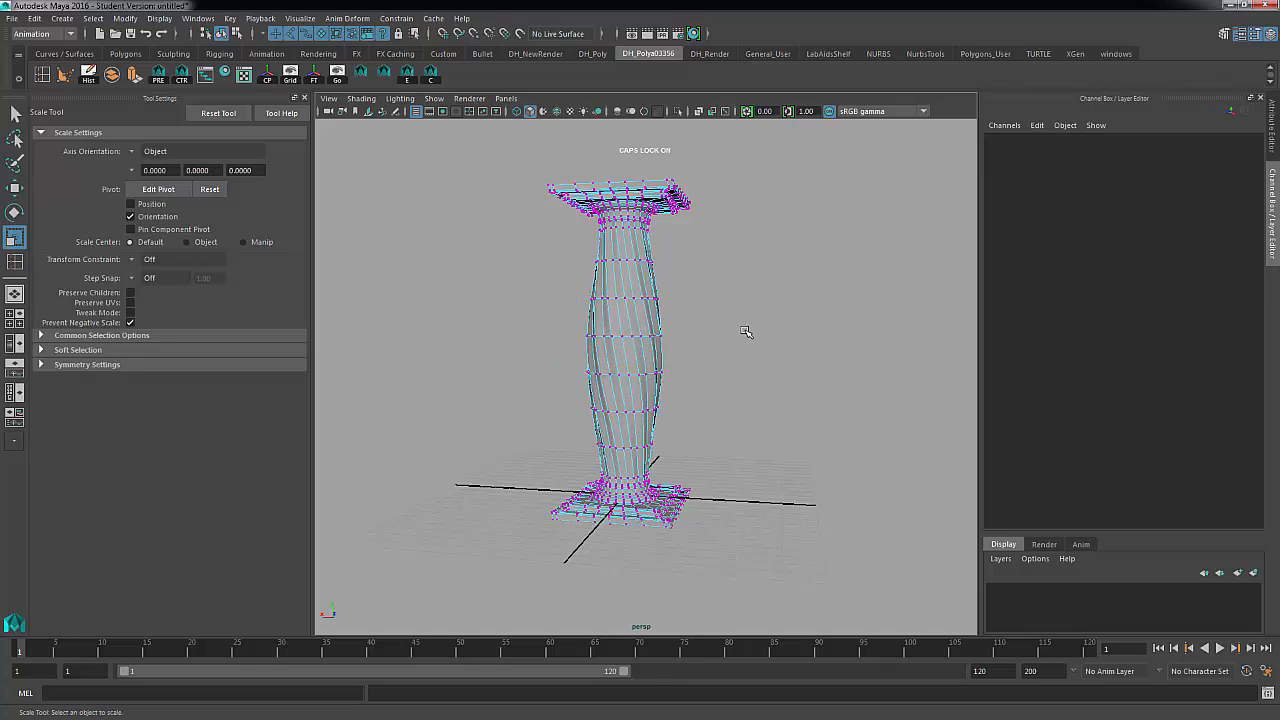
# Return the column to object mode and inspect the bulging twisted shaft from several sides
pyautogui.keyDown('alt'); pyautogui.moveTo(748, 331); pyautogui.dragTo(627, 340); pyautogui.keyUp('alt')
pyautogui.moveTo(627, 340); pyautogui.dragTo(710, 328, button='right')
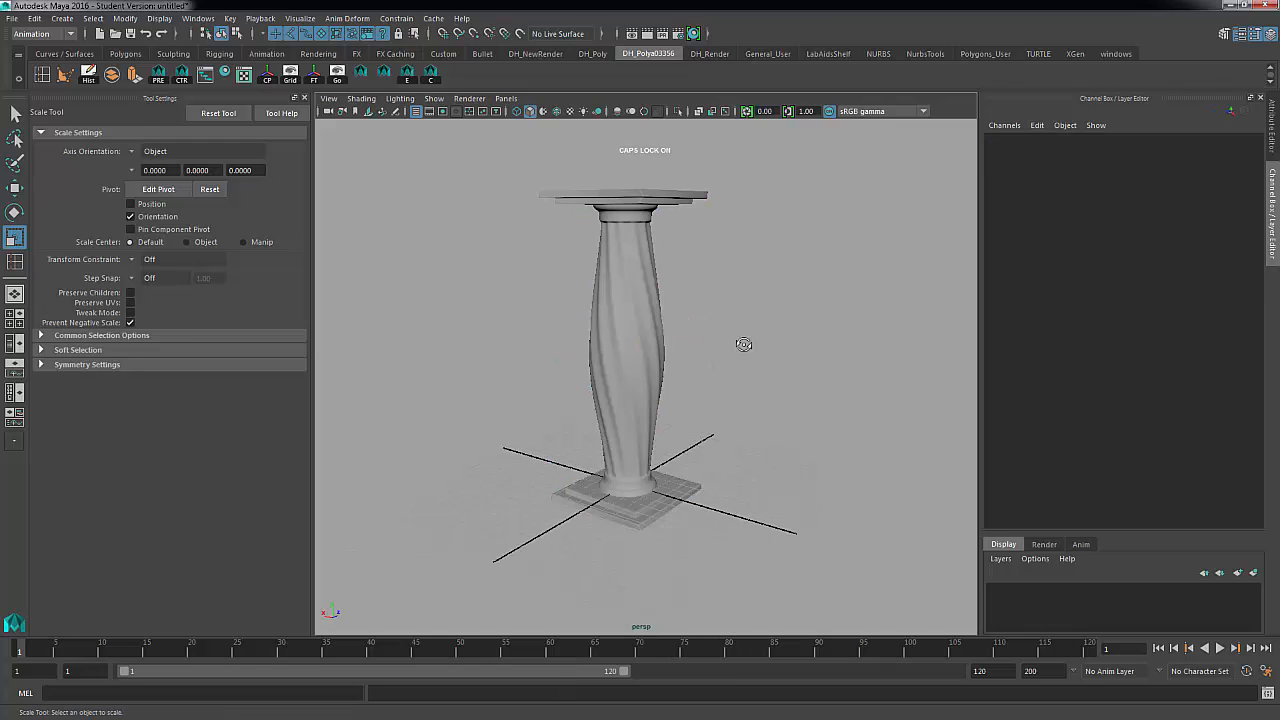
pyautogui.keyDown('alt'); pyautogui.moveTo(743, 346); pyautogui.dragTo(580, 333); pyautogui.keyUp('alt')
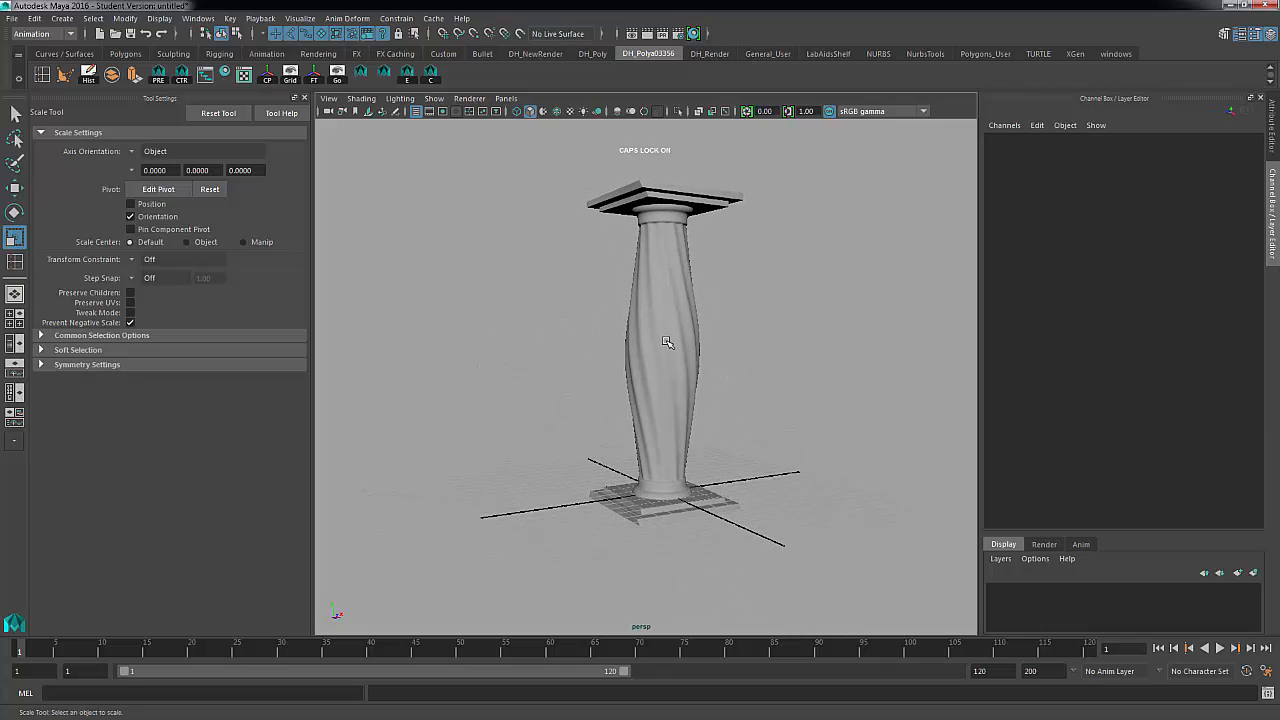
pyautogui.click(666, 343)
pyautogui.keyDown('alt'); pyautogui.moveTo(766, 348); pyautogui.dragTo(732, 356); pyautogui.keyUp('alt')
pyautogui.keyDown('alt'); pyautogui.moveTo(732, 356); pyautogui.dragTo(760, 329, button='middle'); pyautogui.keyUp('alt')
pyautogui.keyDown('alt'); pyautogui.moveTo(760, 329); pyautogui.dragTo(741, 348); pyautogui.keyUp('alt')
pyautogui.click(742, 350)
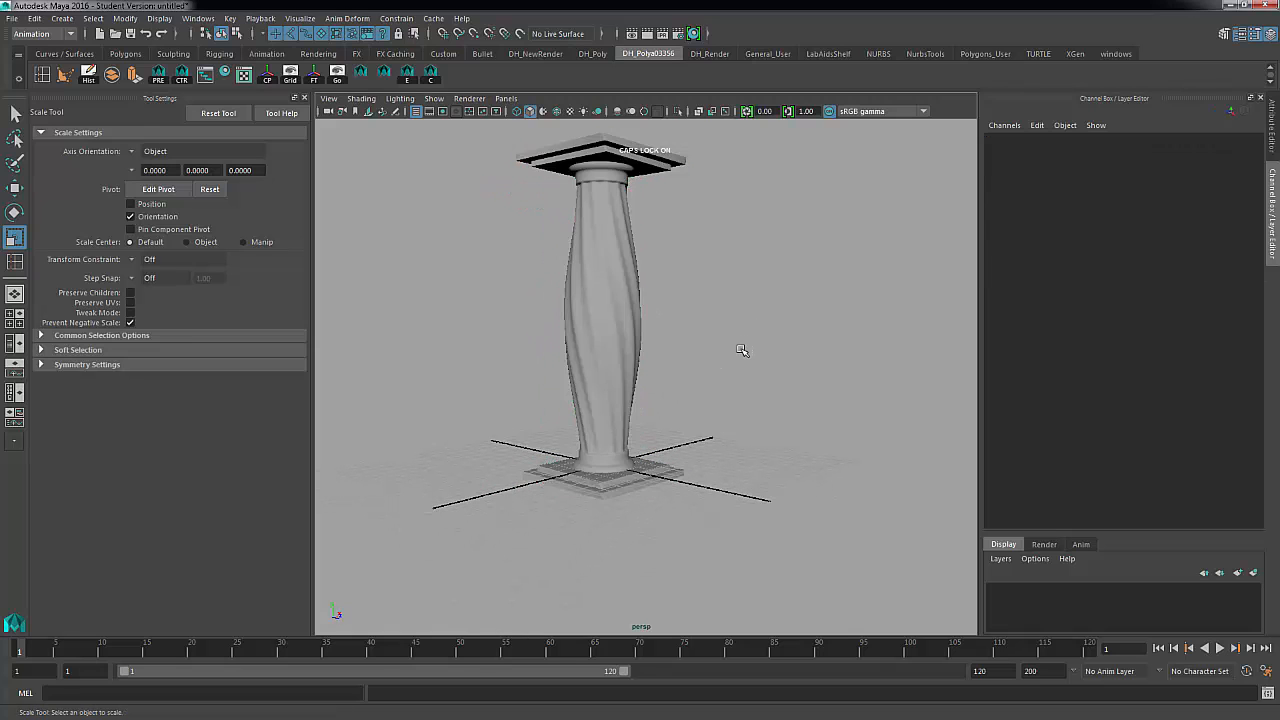